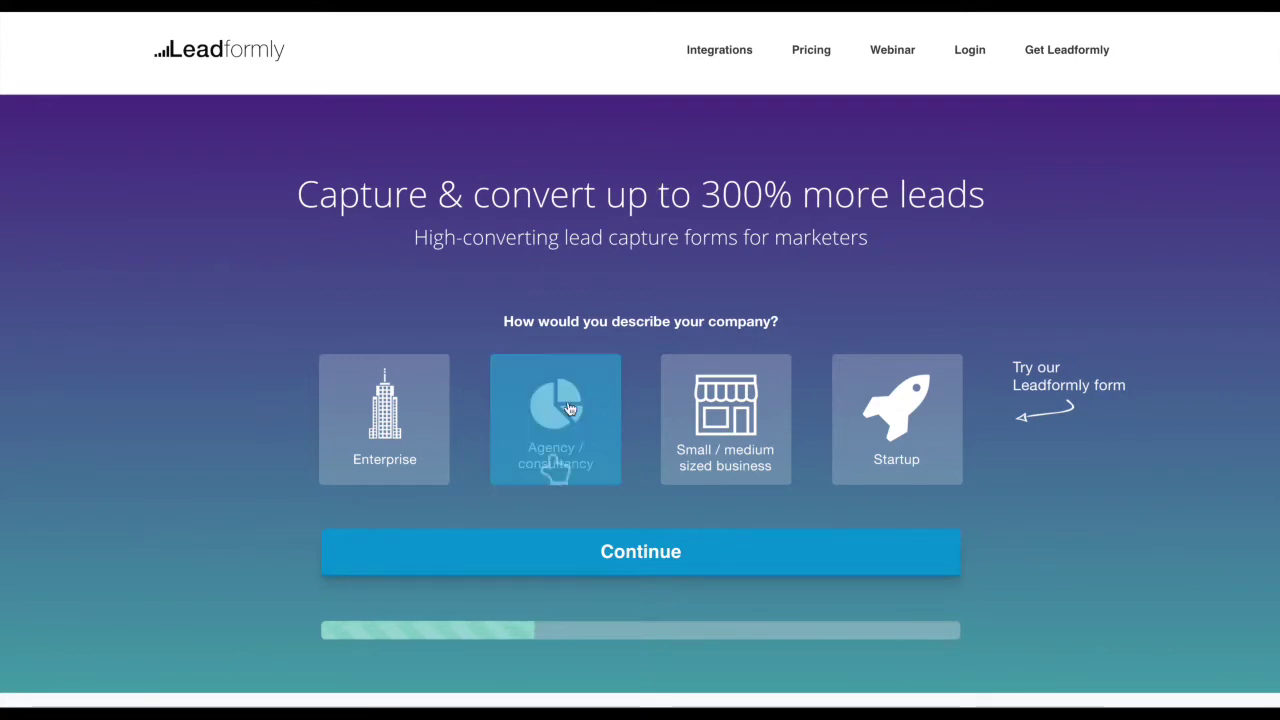
Answer the demo form as Agency / consultancy with website ventureharbour.com
scroll(650, 380, "down", 2)
scroll(657, 371, "up", 2)
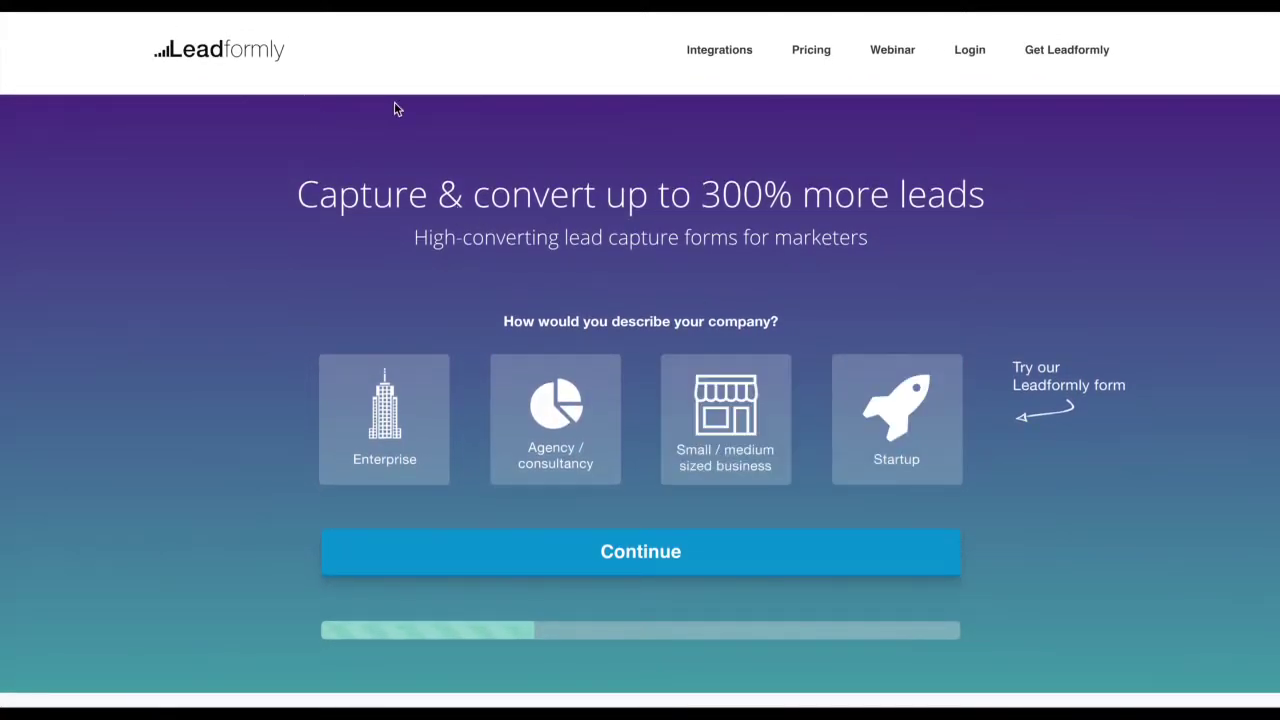
left_click(563, 449)
left_click(652, 558)
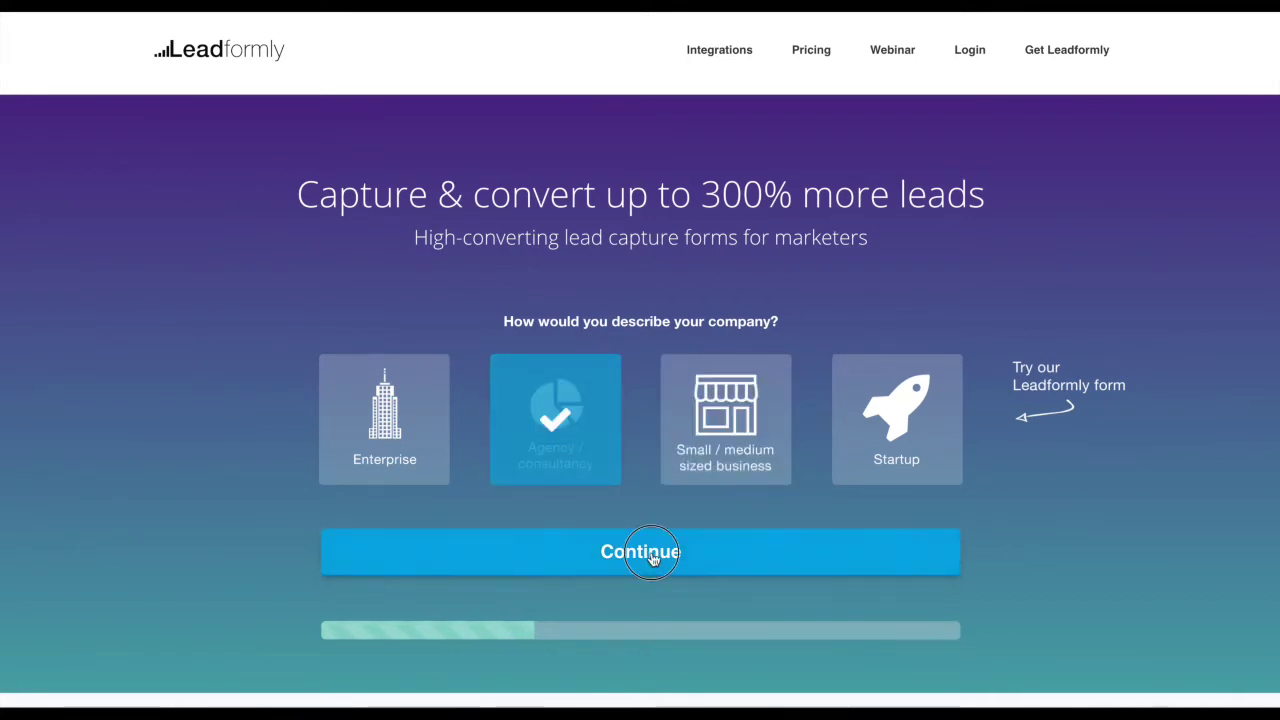
left_click(614, 363)
type("ventur")
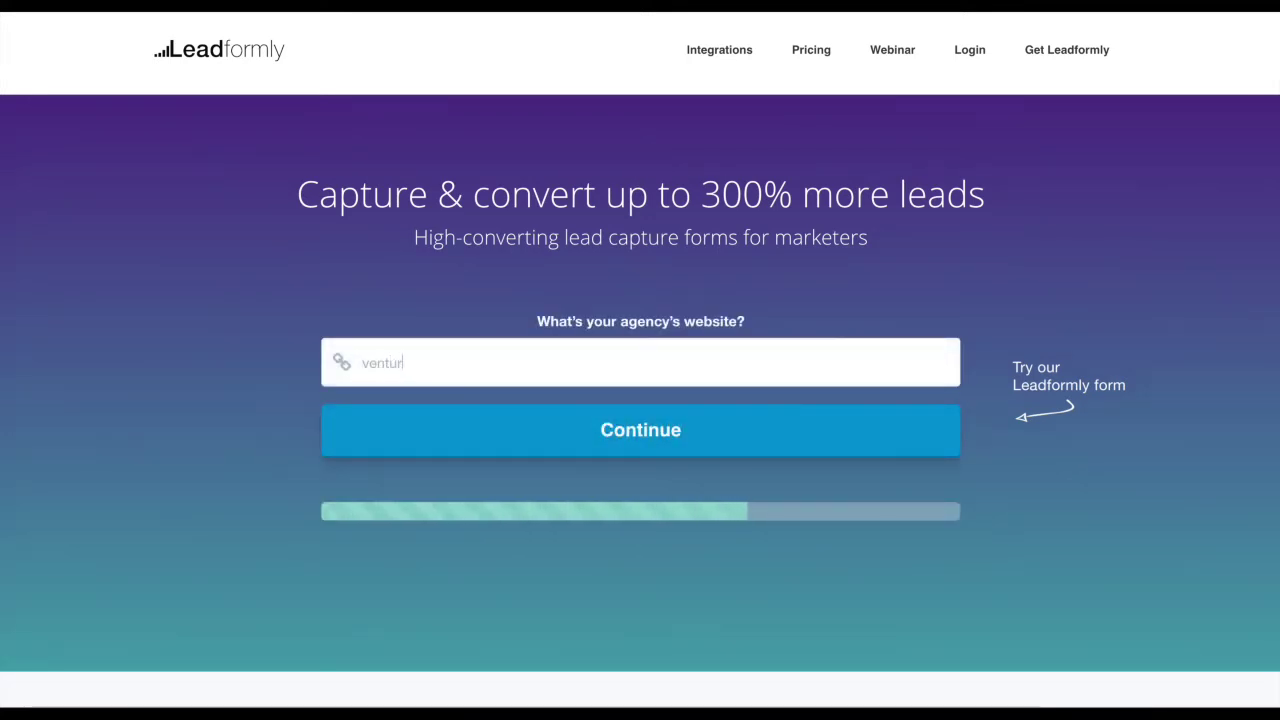
type("eharbour.com")
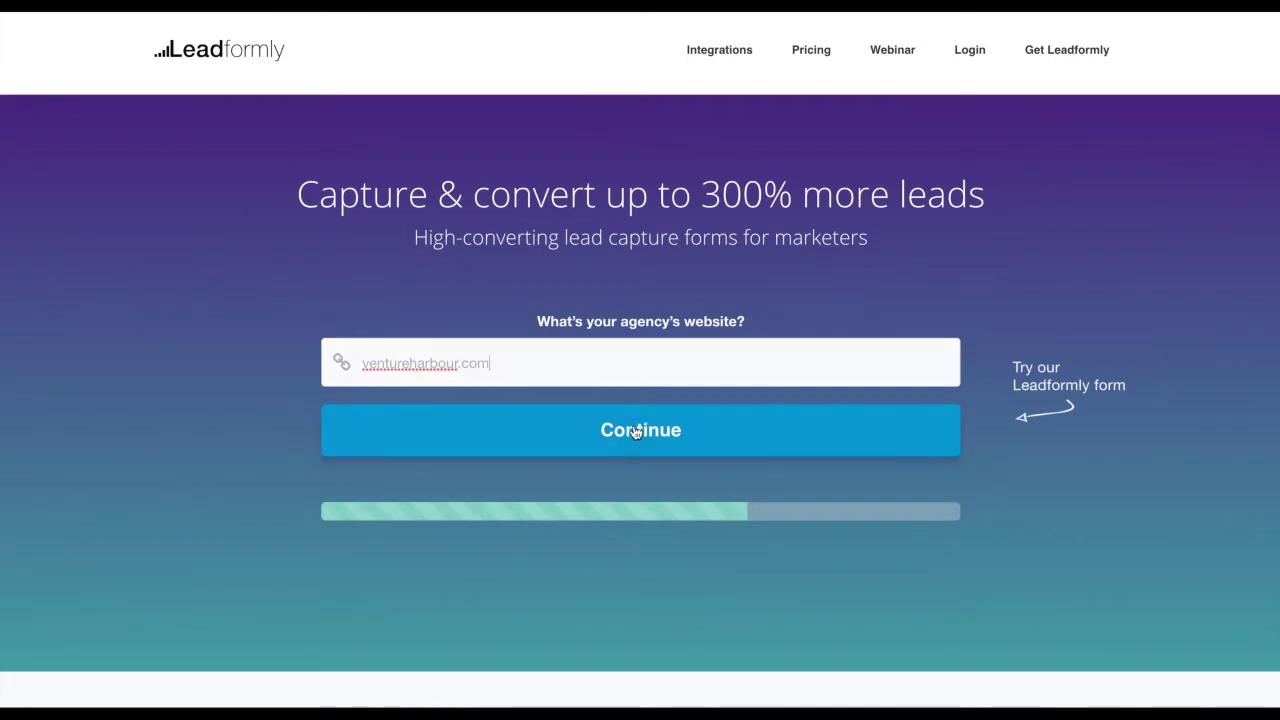
left_click(636, 432)
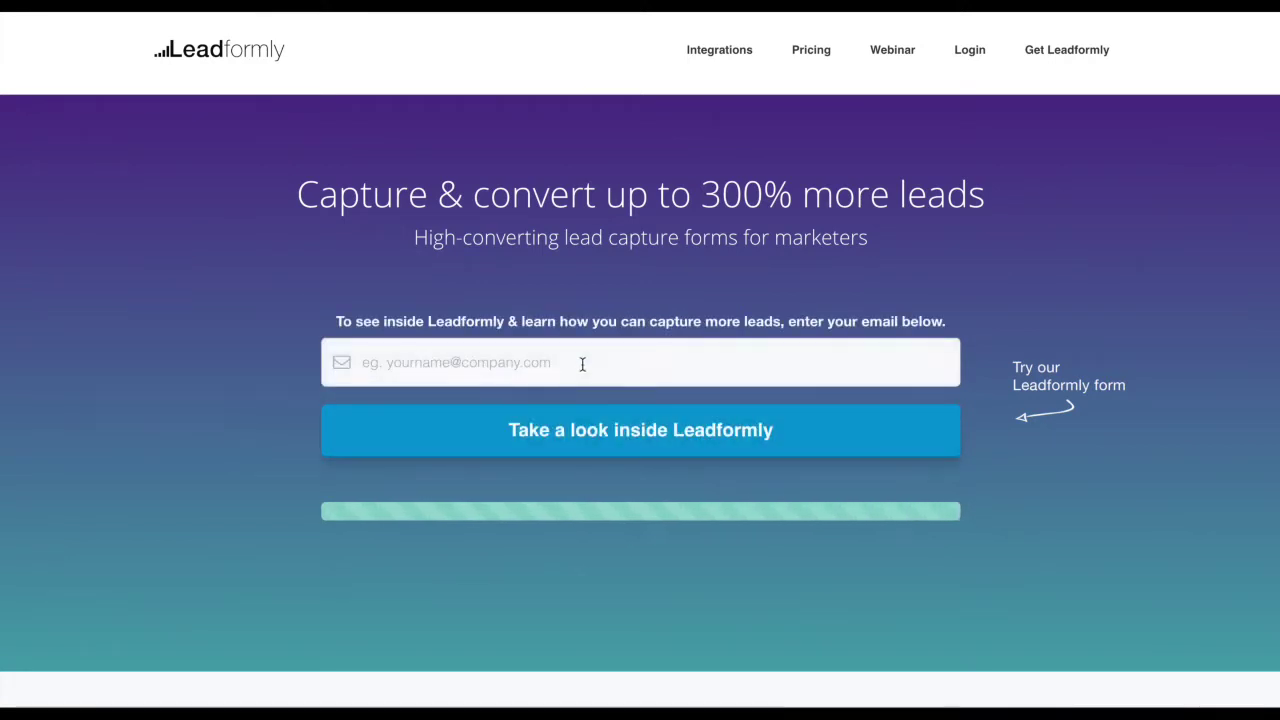
Enter an email address and submit to reach the agency demo page
left_click(582, 364)
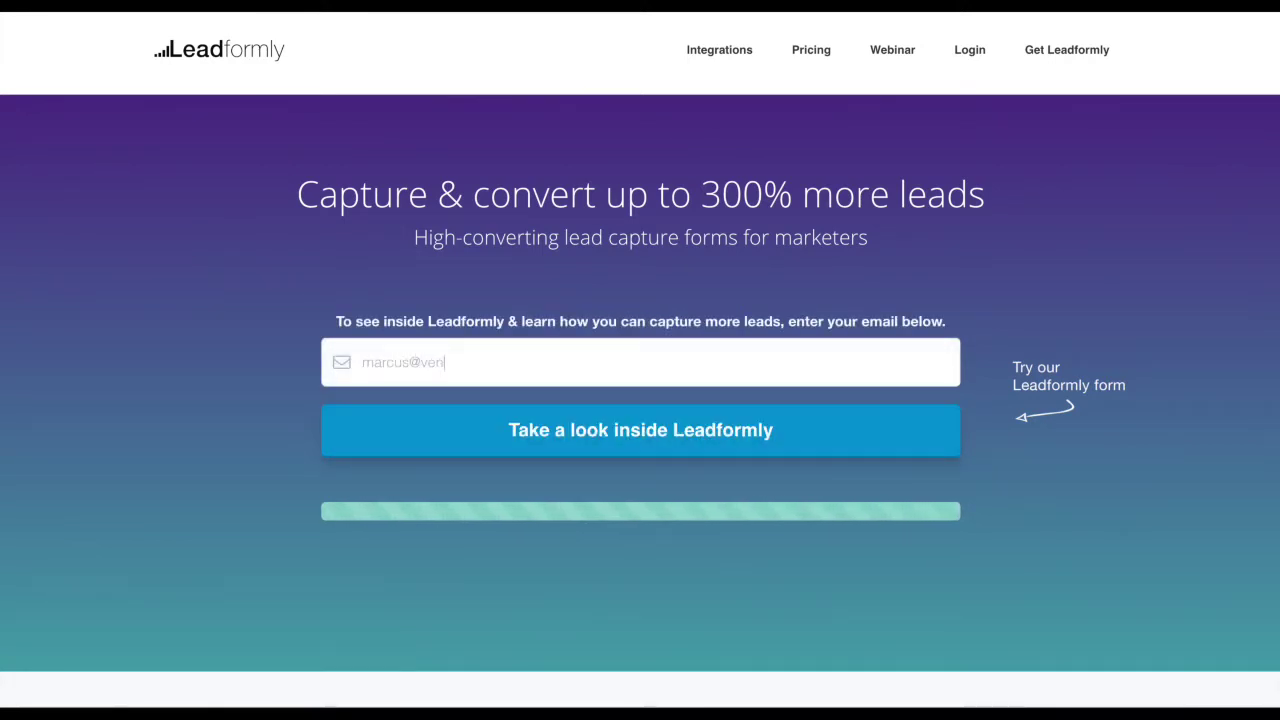
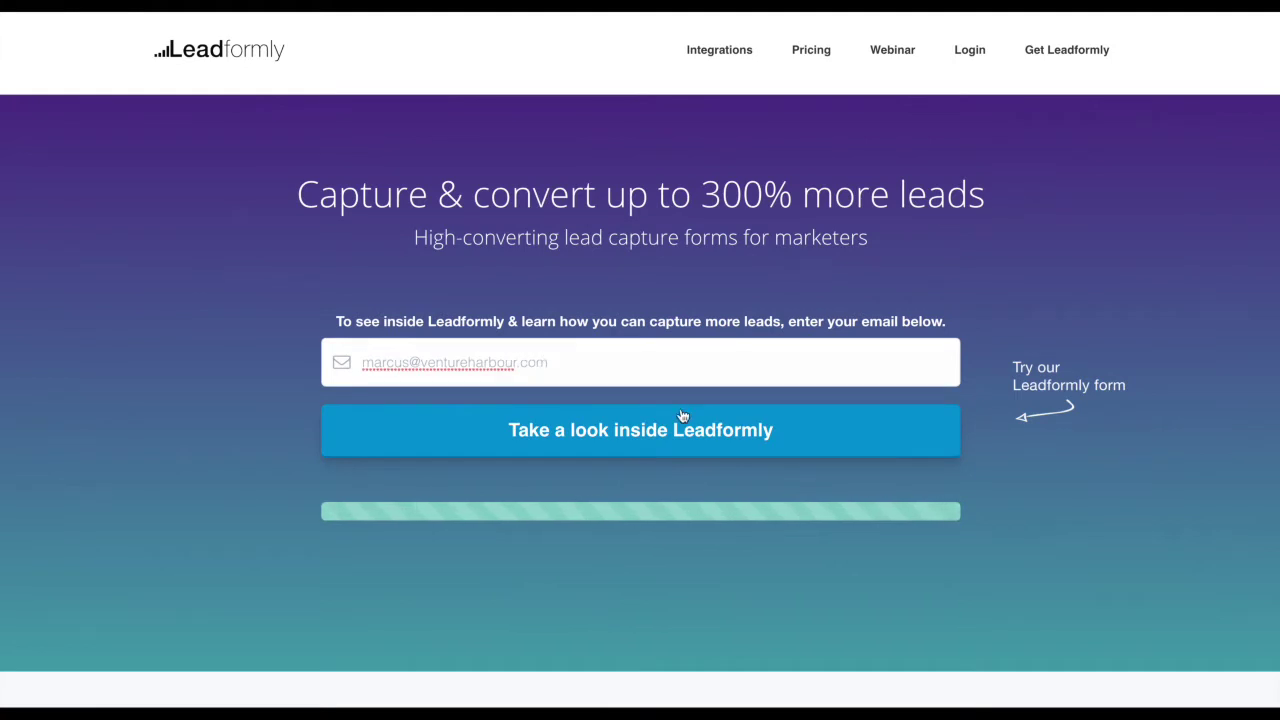
left_click(683, 416)
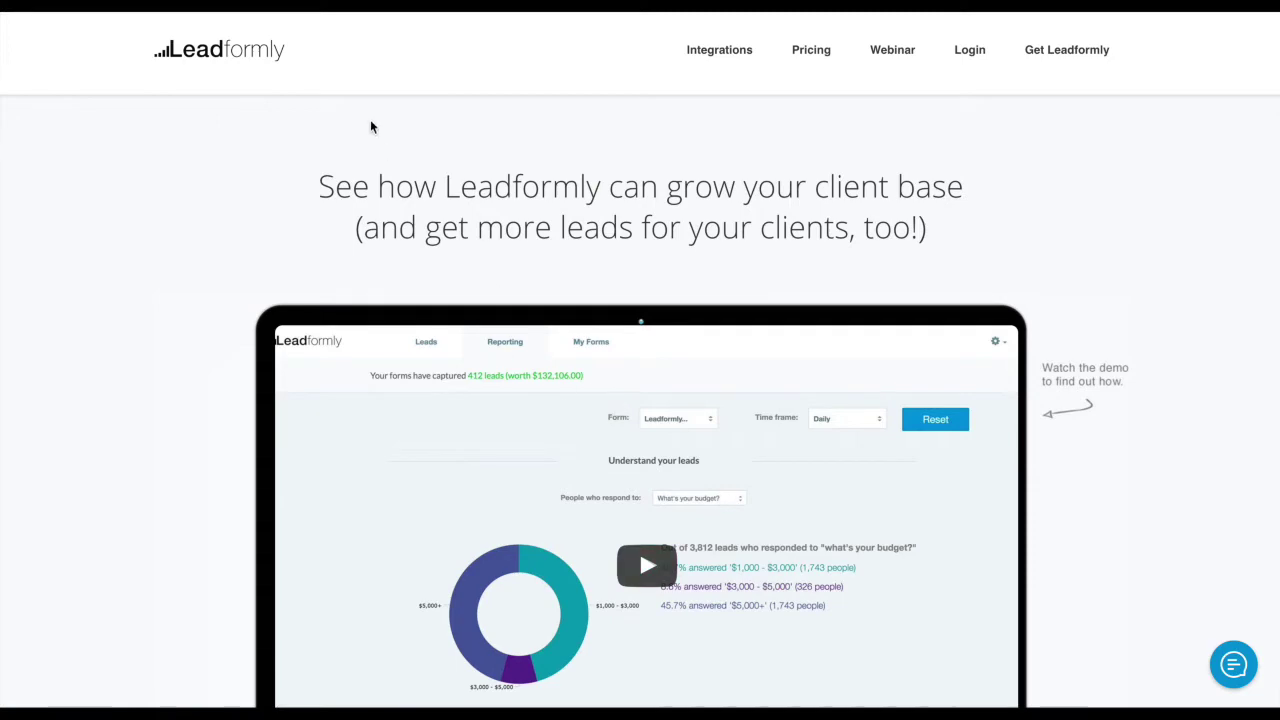
Scroll and pan through the agency demo page on the way to the template gallery
scroll(440, 186, "down", 15)
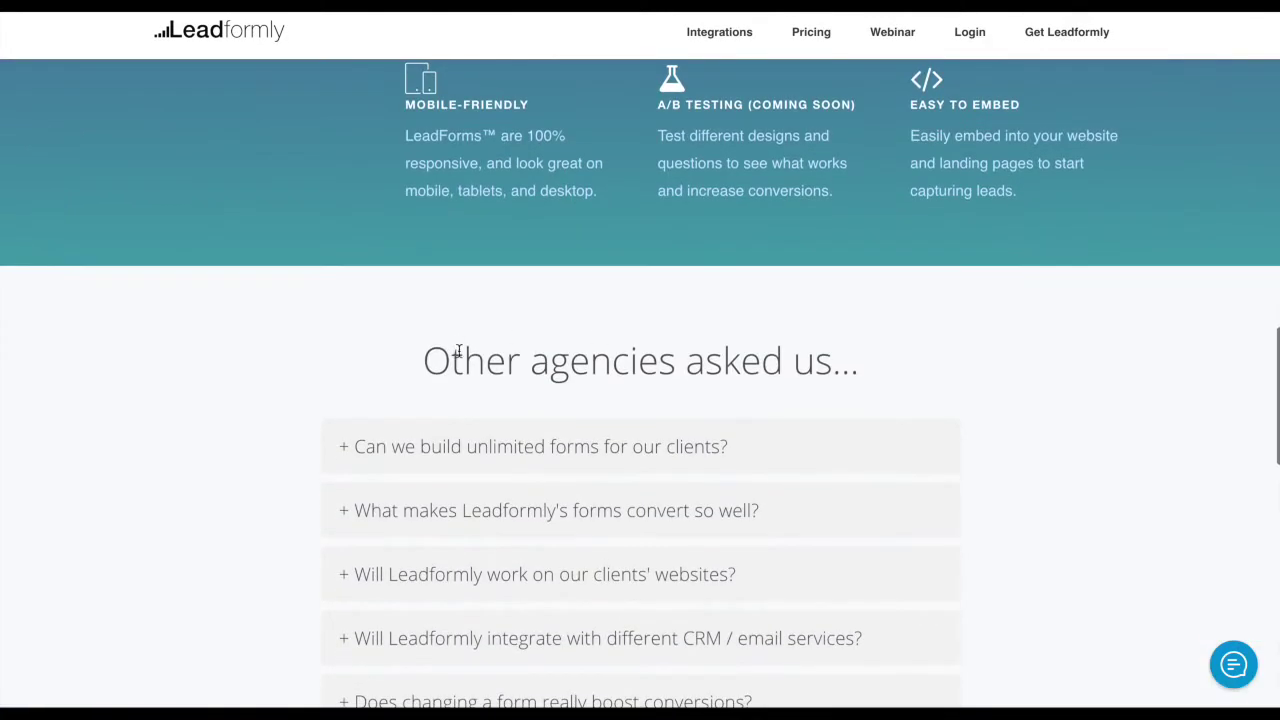
left_click_drag(461, 360, 862, 364)
scroll(897, 373, "up", 15)
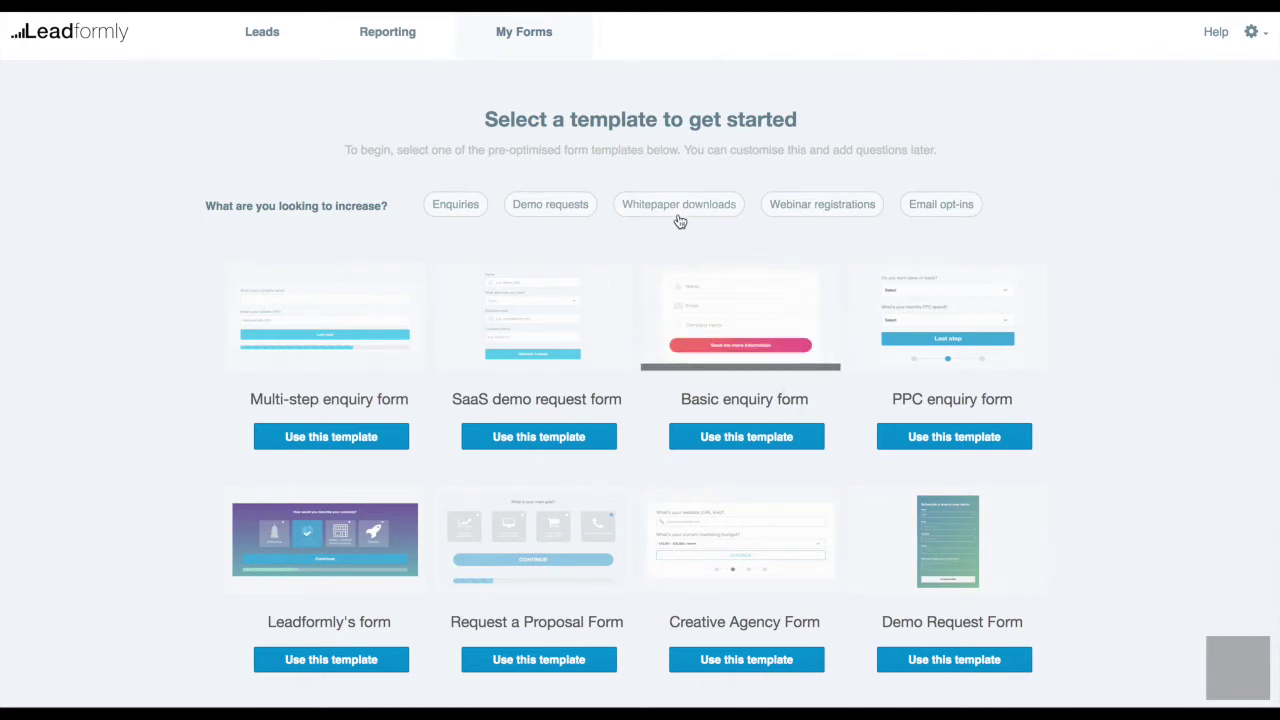
Preview and close the Multi-step enquiry form live demo, then pick Leadformly's form template
mouse_move(382, 296)
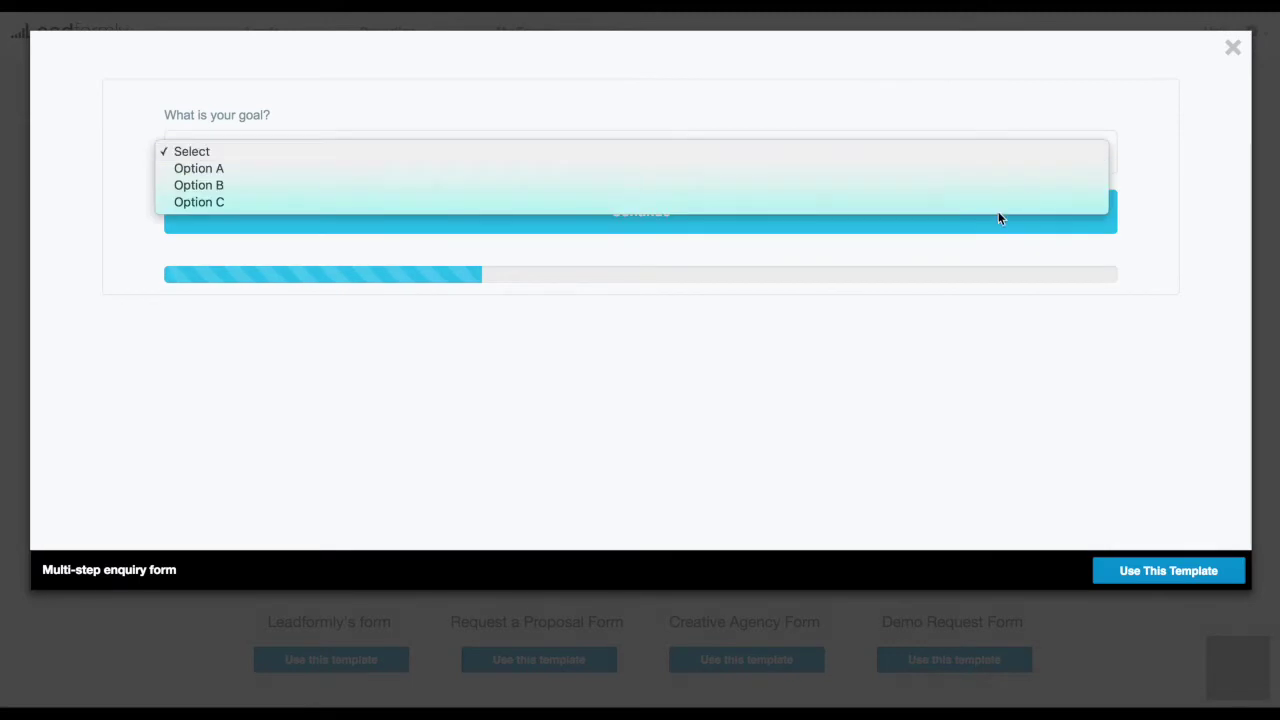
left_click(1260, 70)
left_click(1233, 47)
mouse_move(329, 553)
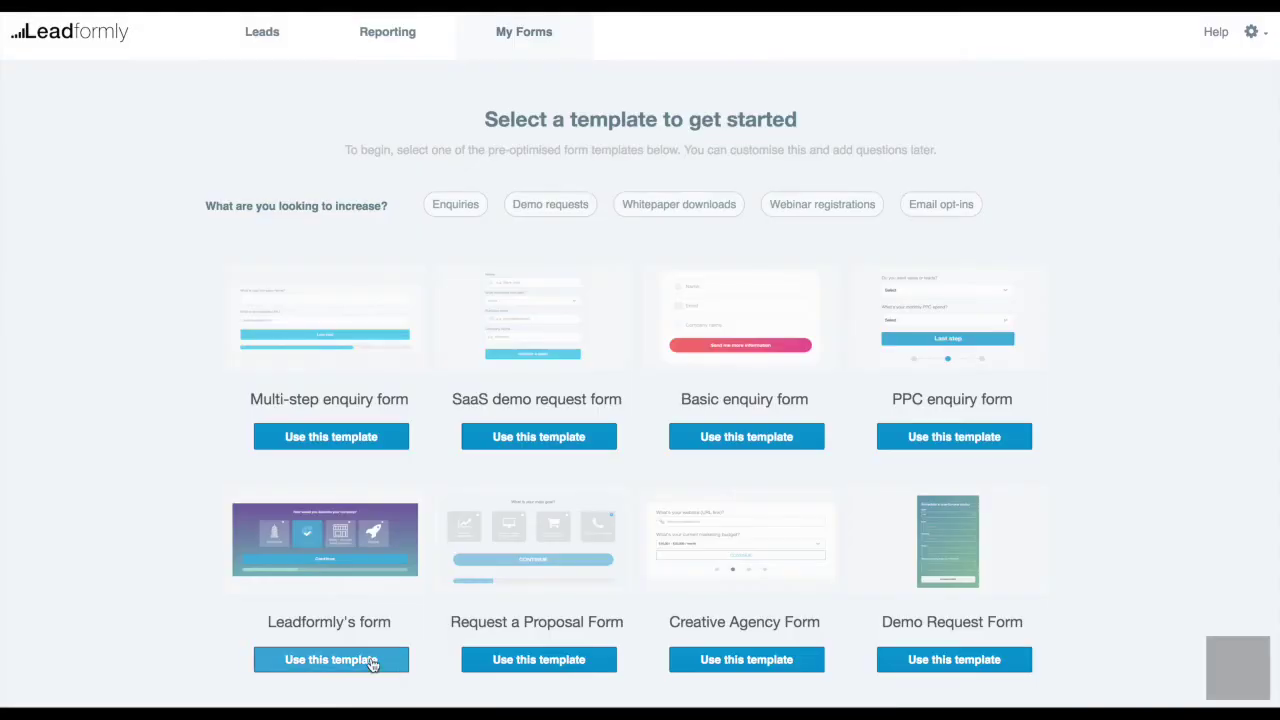
left_click(371, 662)
Review Step 1 in the builder, expanding and collapsing the Q1A question
scroll(400, 560, "down", 1)
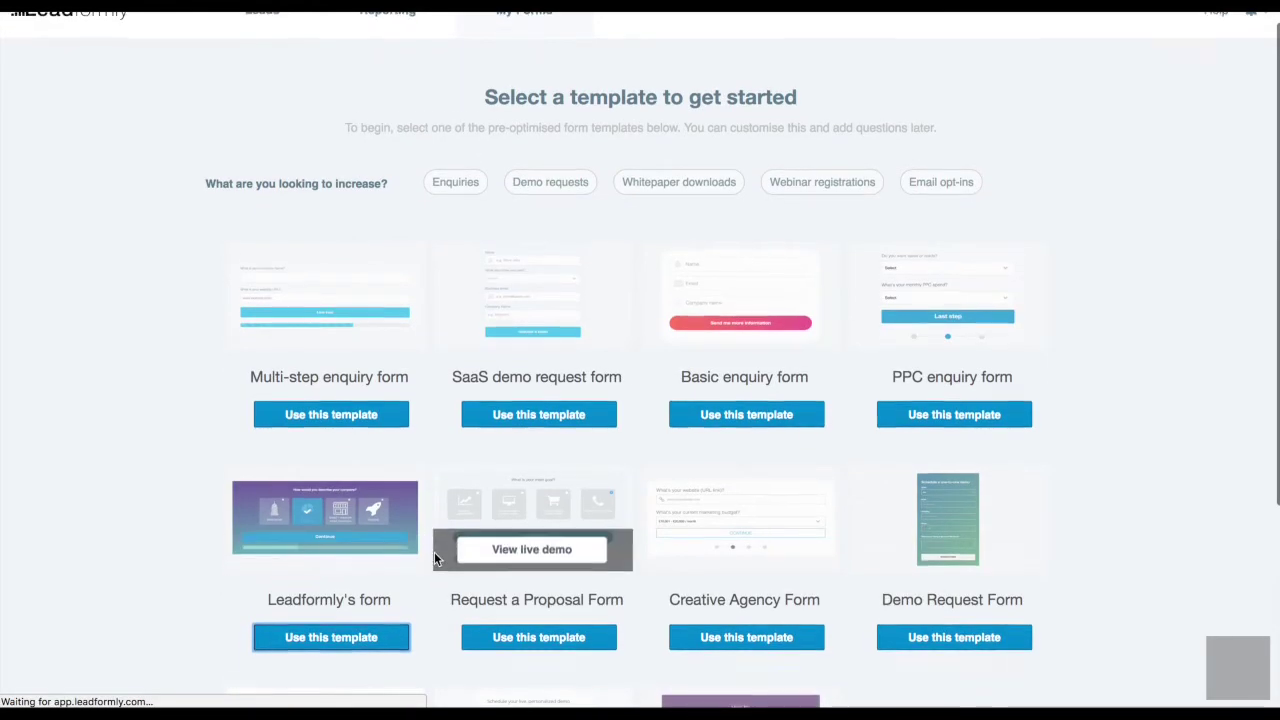
scroll(434, 552, "down", 2)
scroll(444, 541, "up", 1)
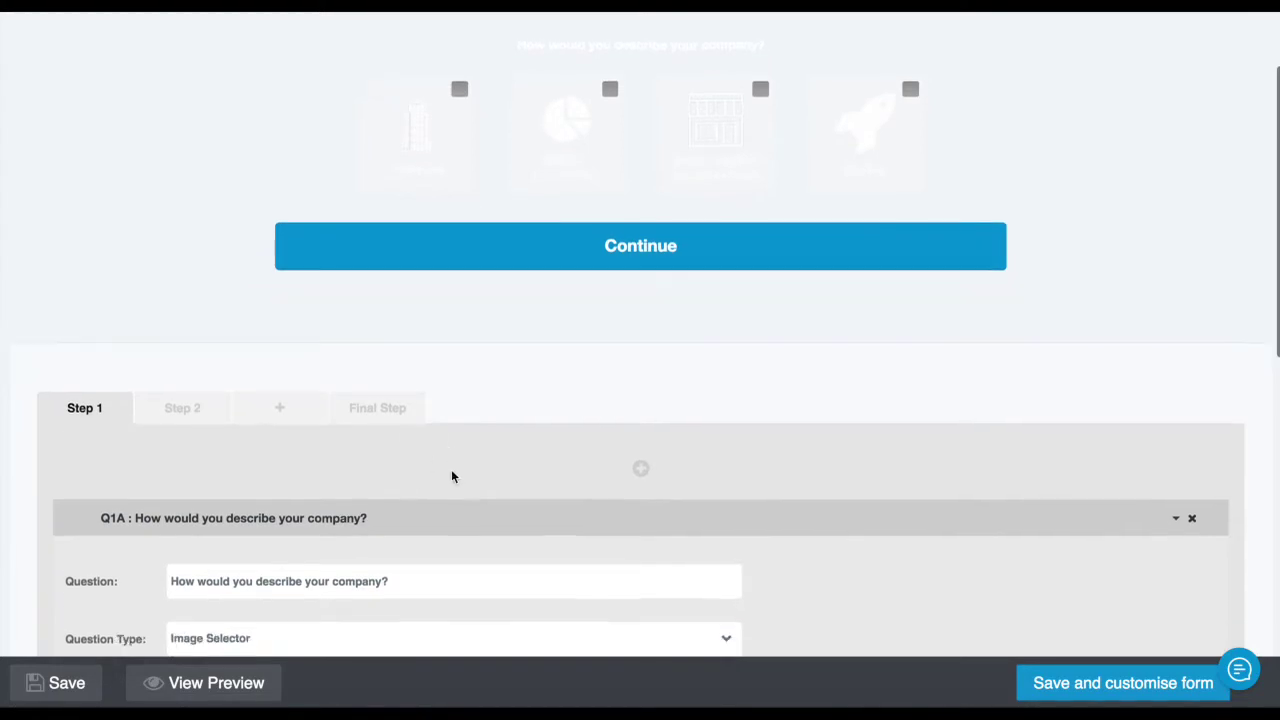
scroll(447, 465, "down", 4)
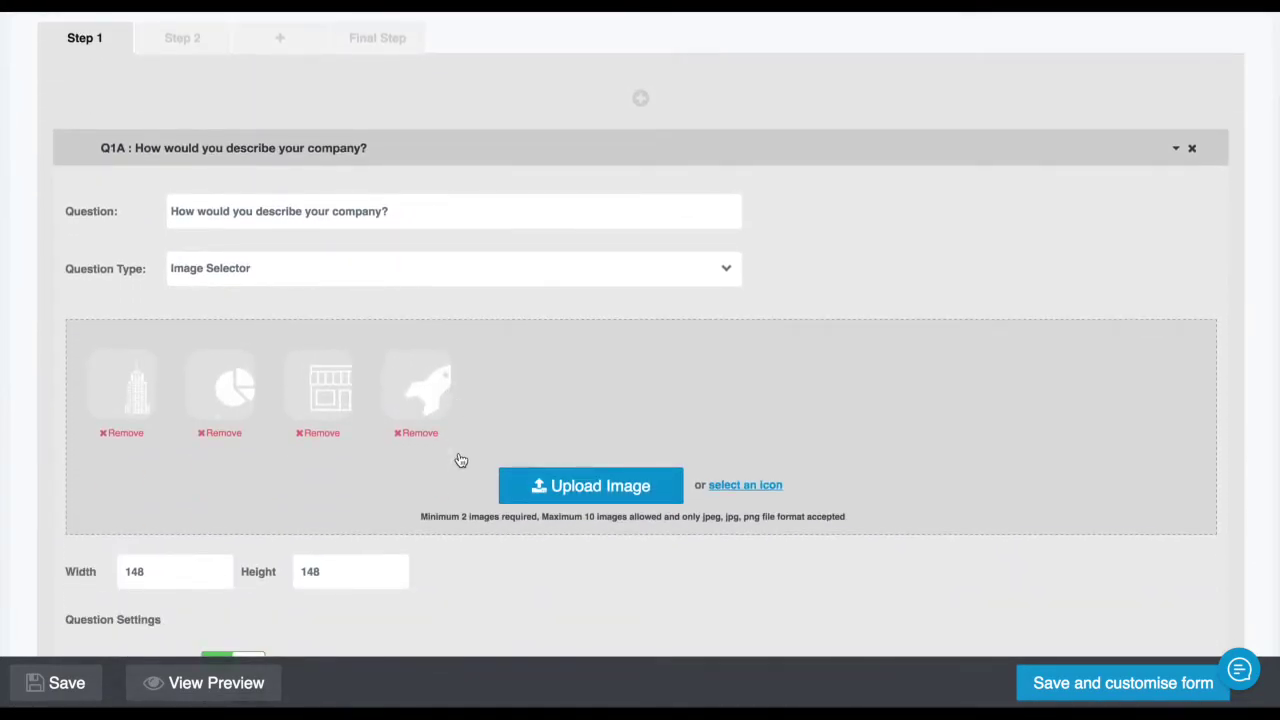
left_click(549, 157)
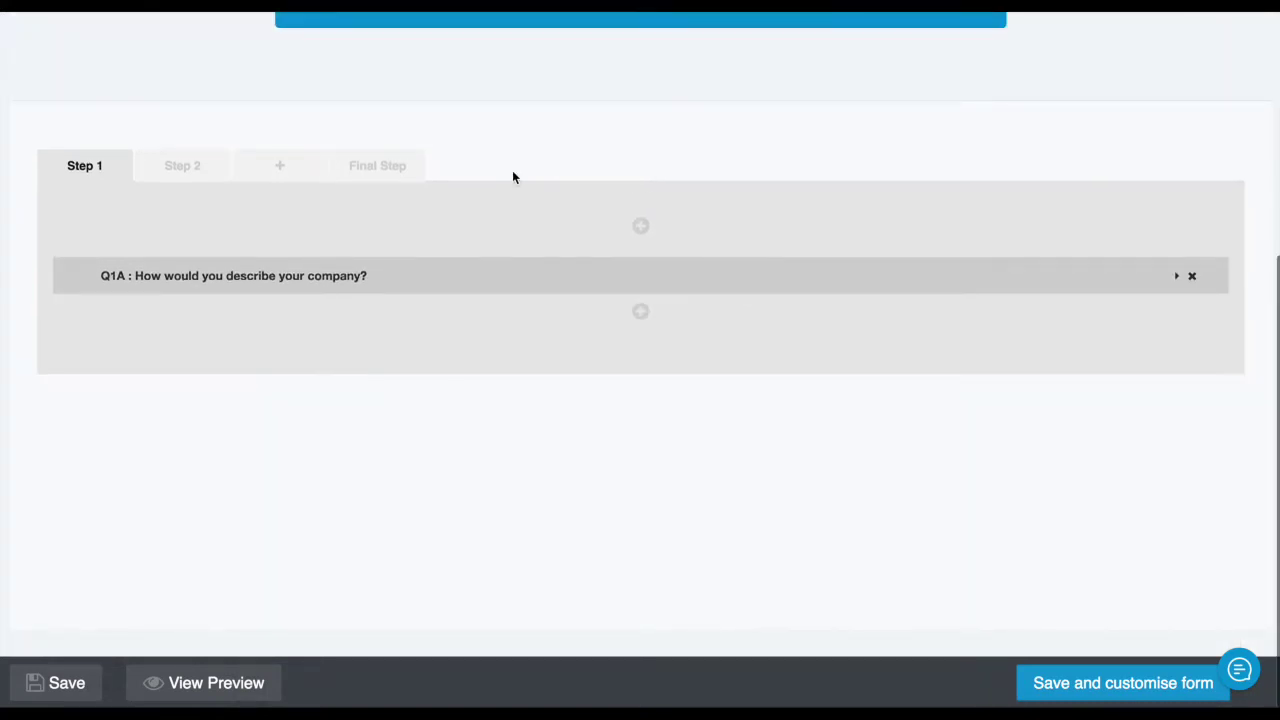
scroll(214, 261, "up", 1)
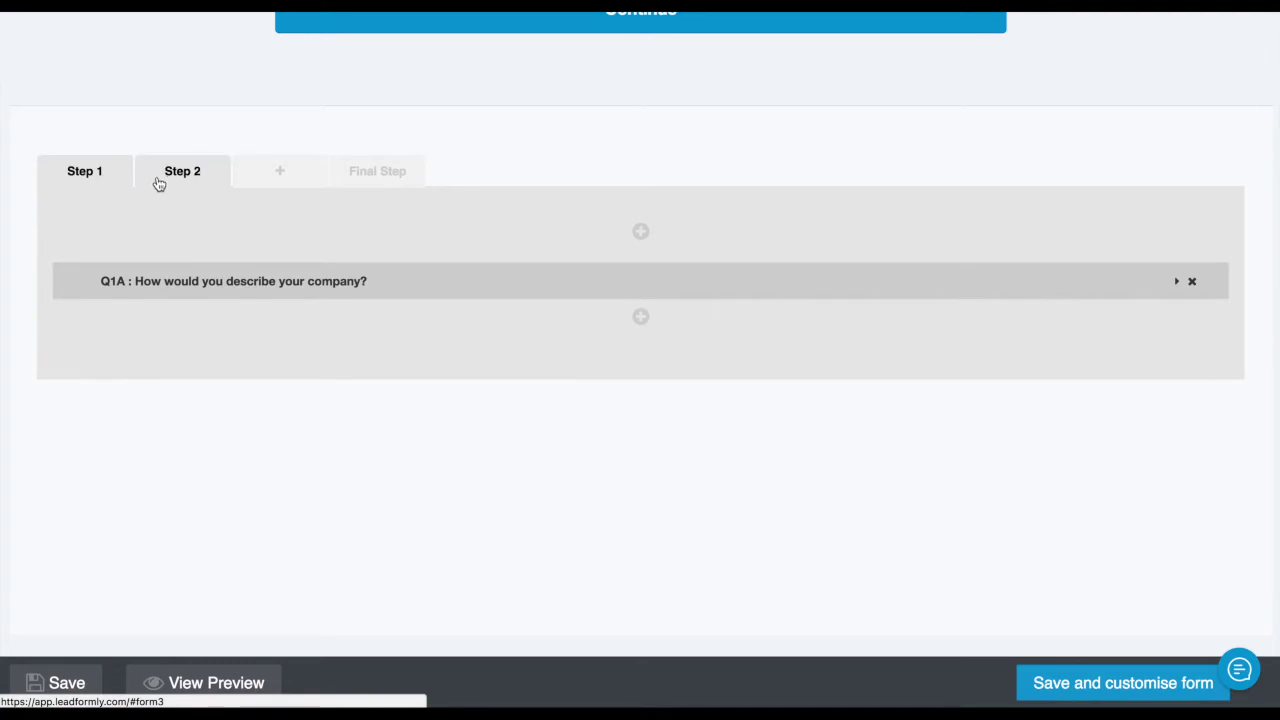
left_click(235, 289)
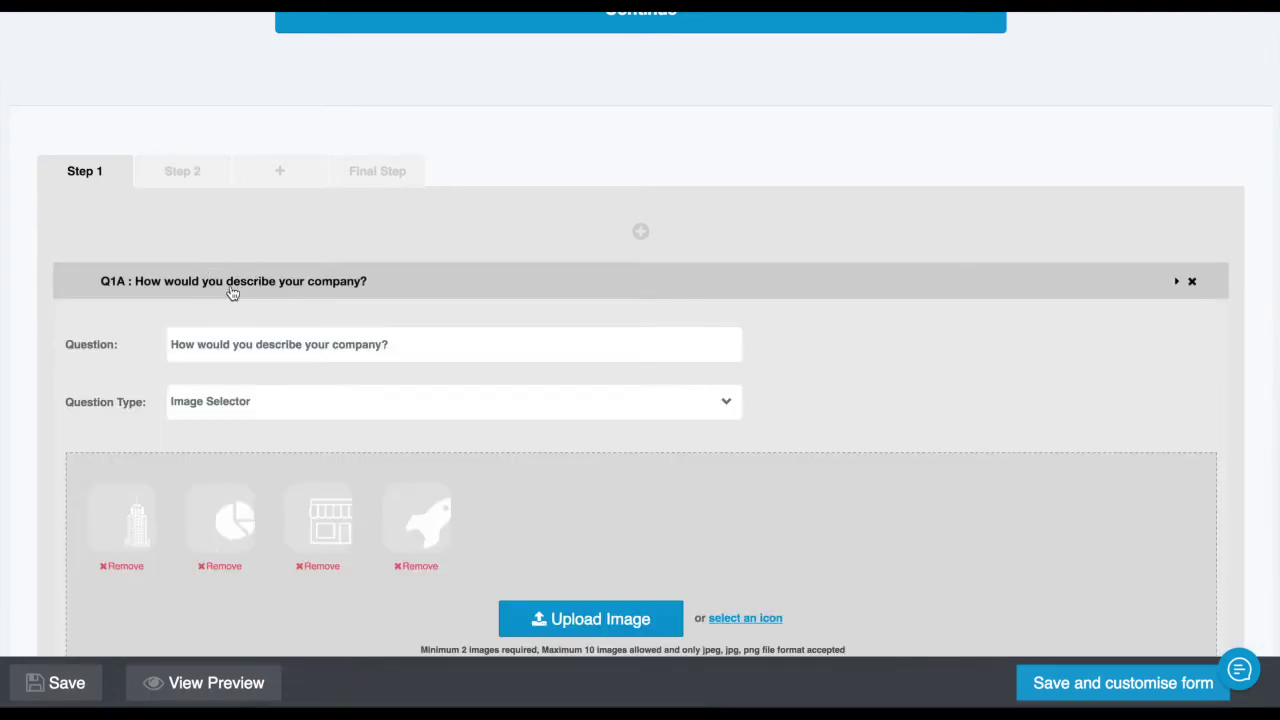
left_click(231, 289)
Check Step 2 and the Final Step, collapsing Q3A Email address and Call to Action
left_click(190, 173)
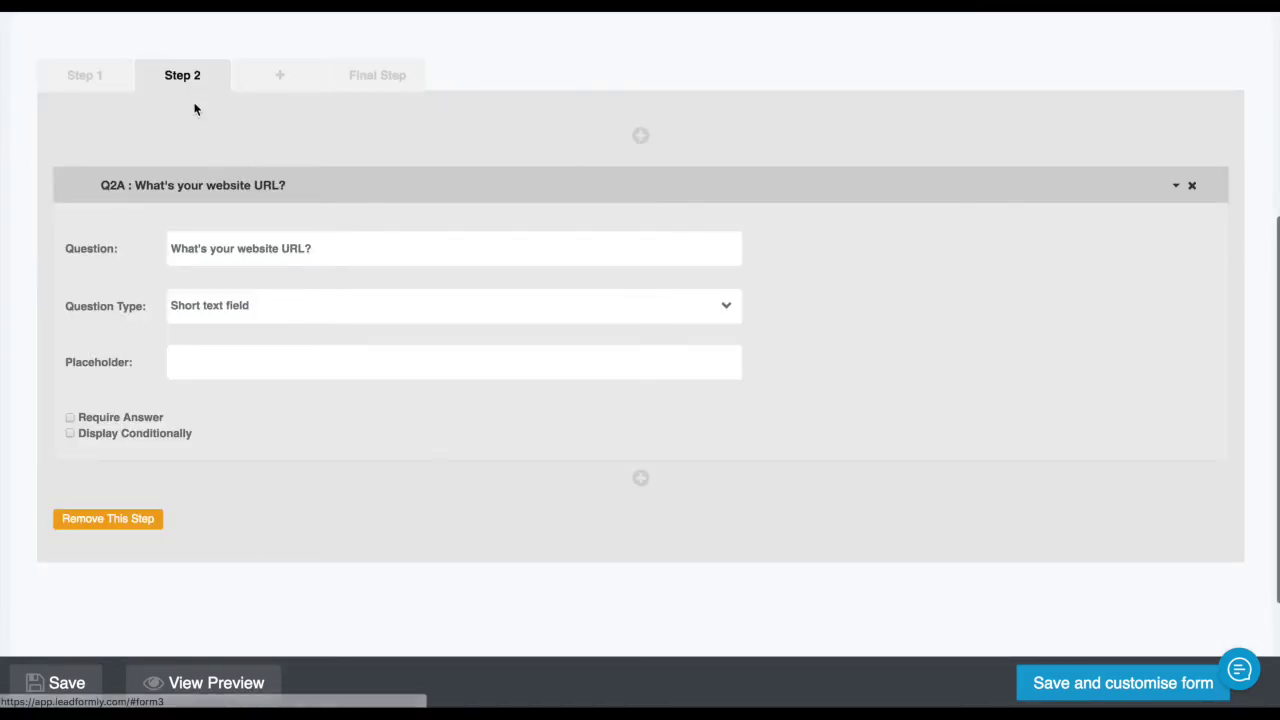
scroll(400, 200, "up", 4)
scroll(400, 230, "down", 2)
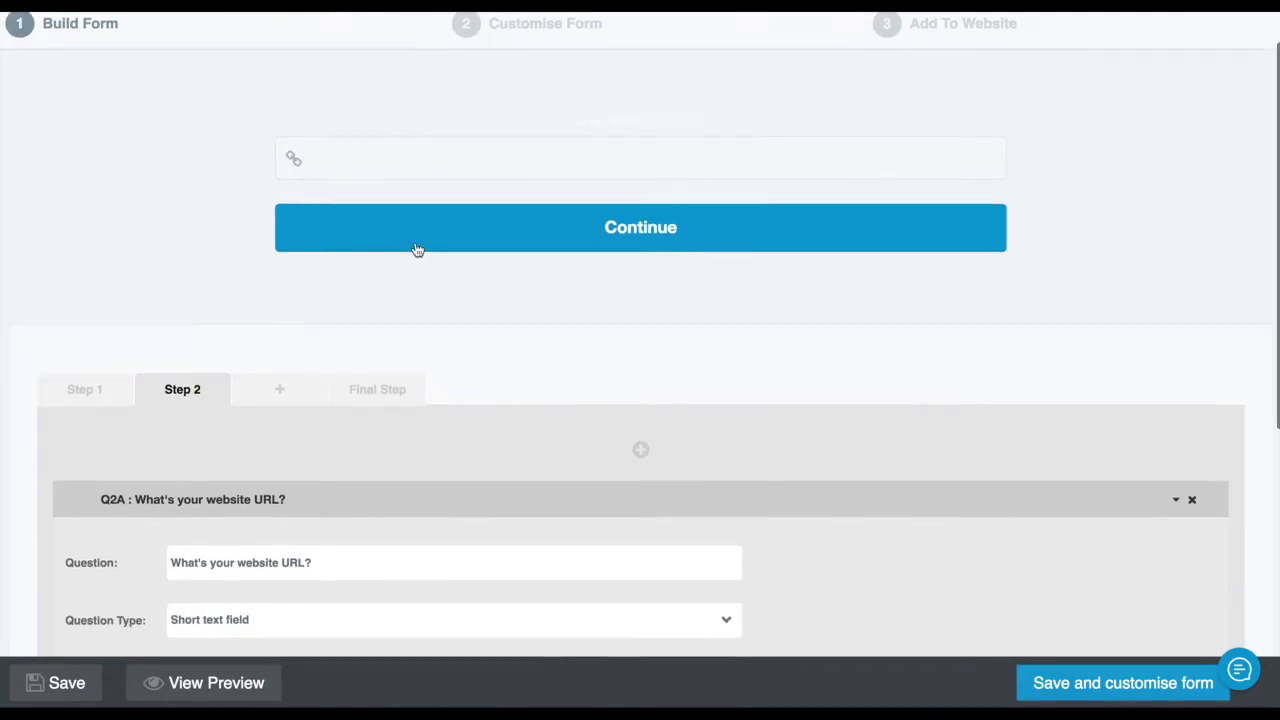
left_click(343, 355)
left_click(380, 264)
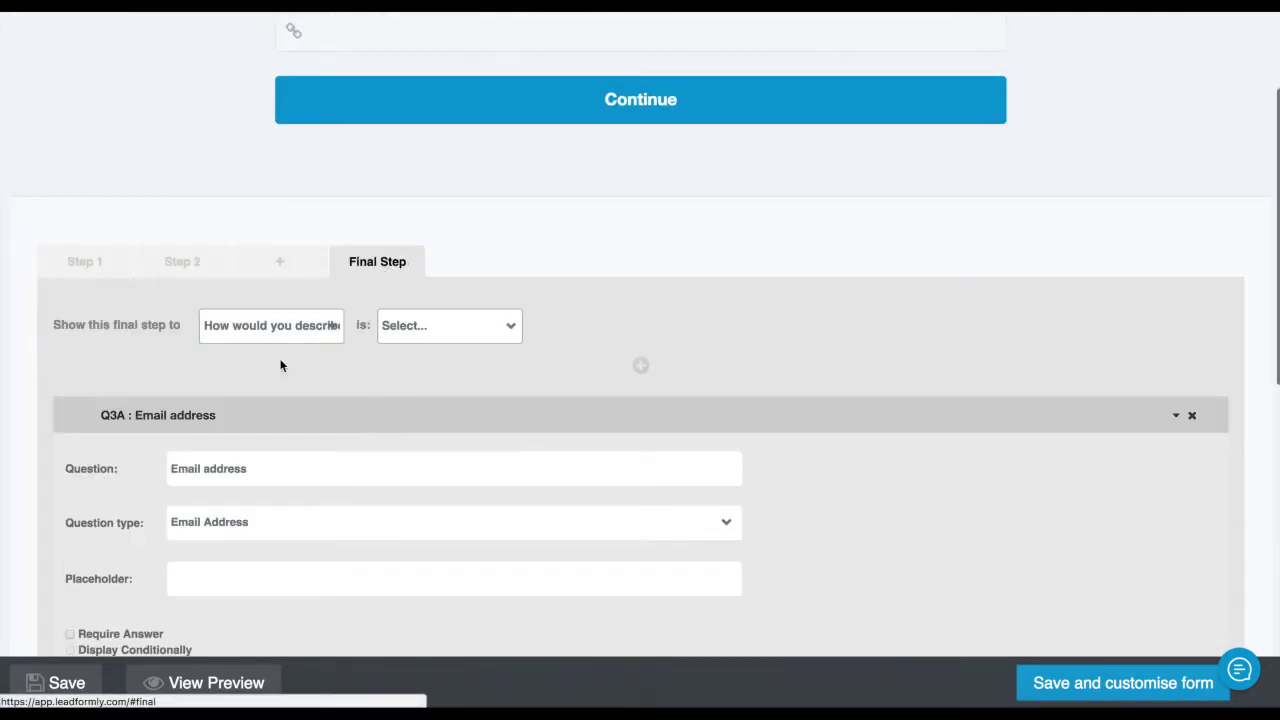
scroll(360, 428, "down", 1)
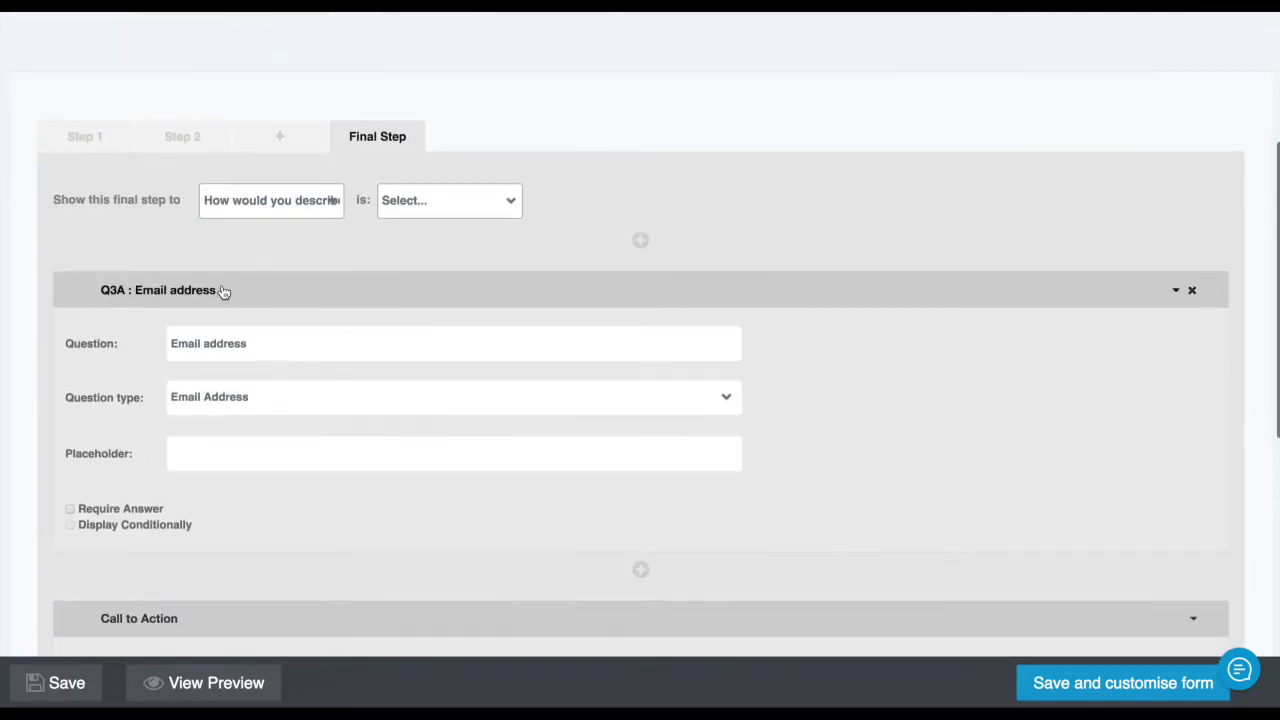
left_click(216, 288)
left_click(498, 385)
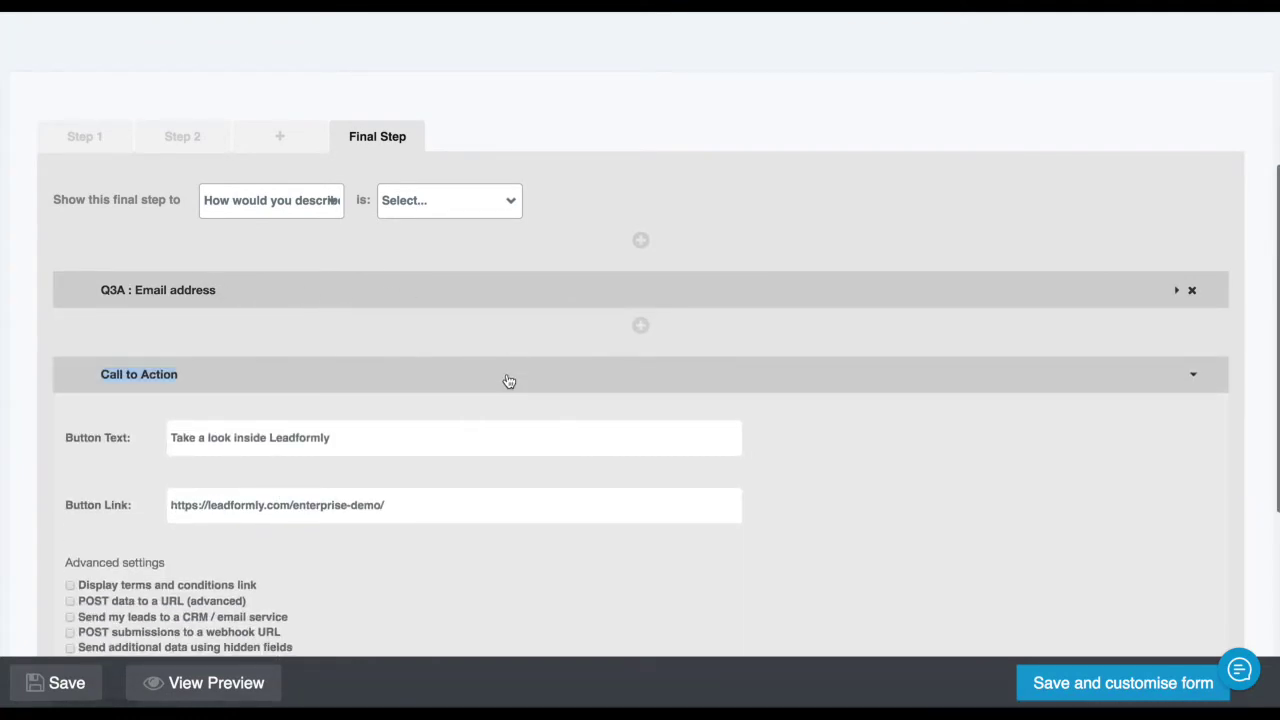
Insert a new 'What is your name?' question above the email question
left_click(641, 240)
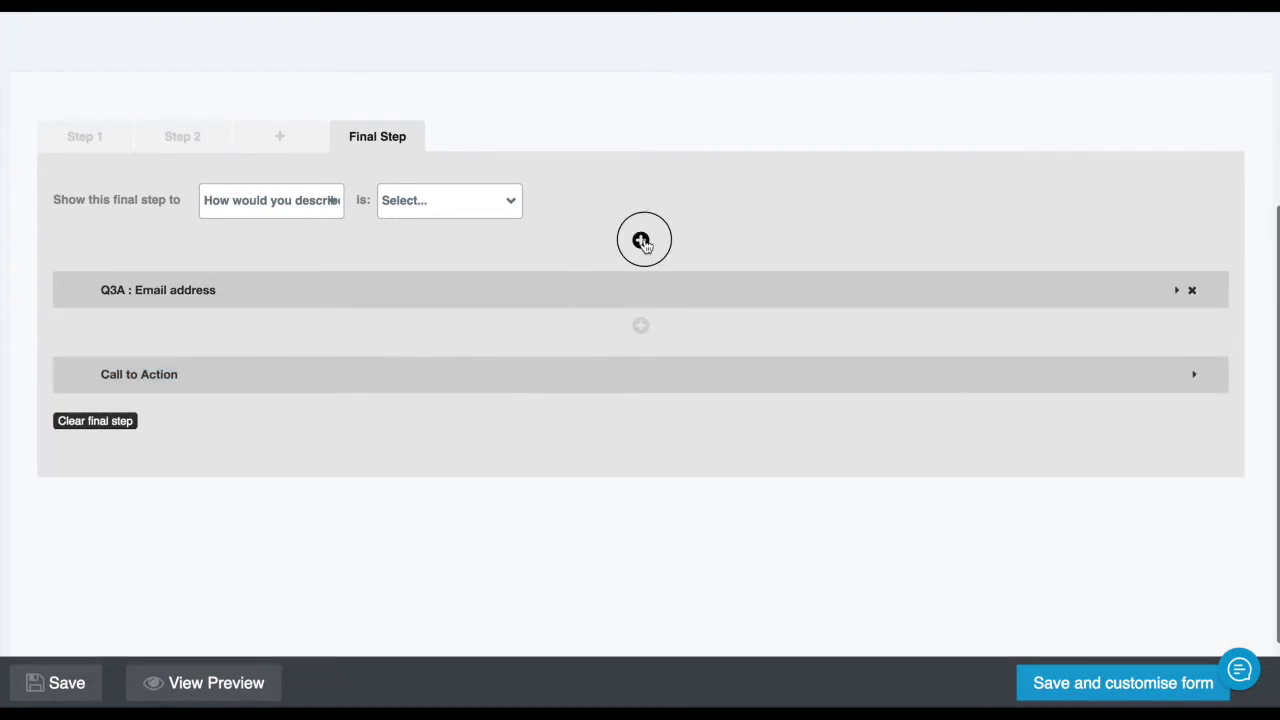
left_click(214, 340)
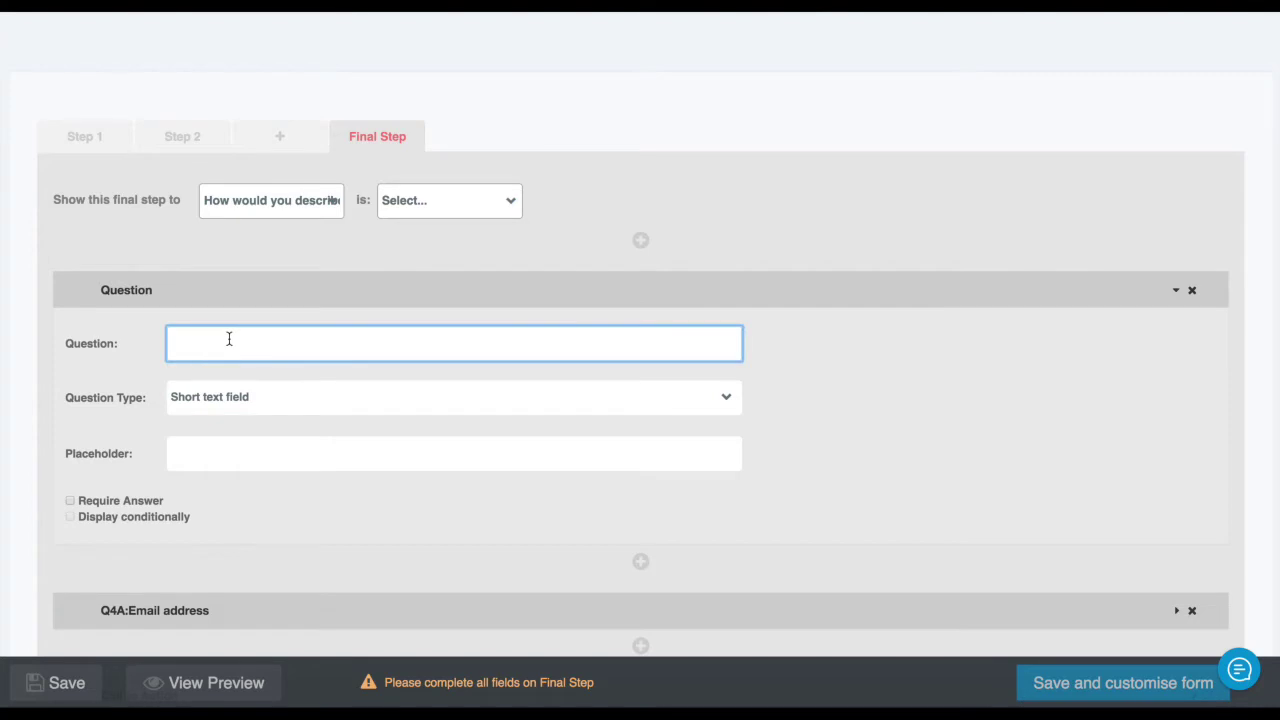
type("What is you")
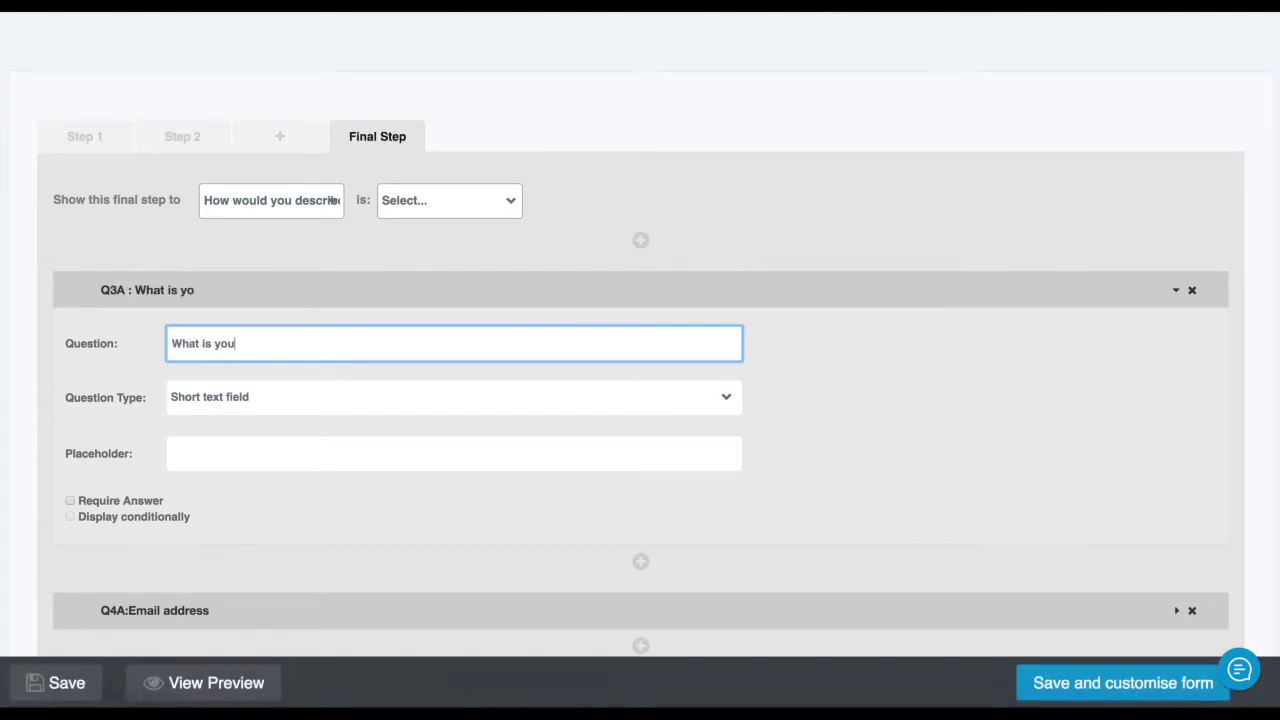
type("r name?")
left_click(220, 397)
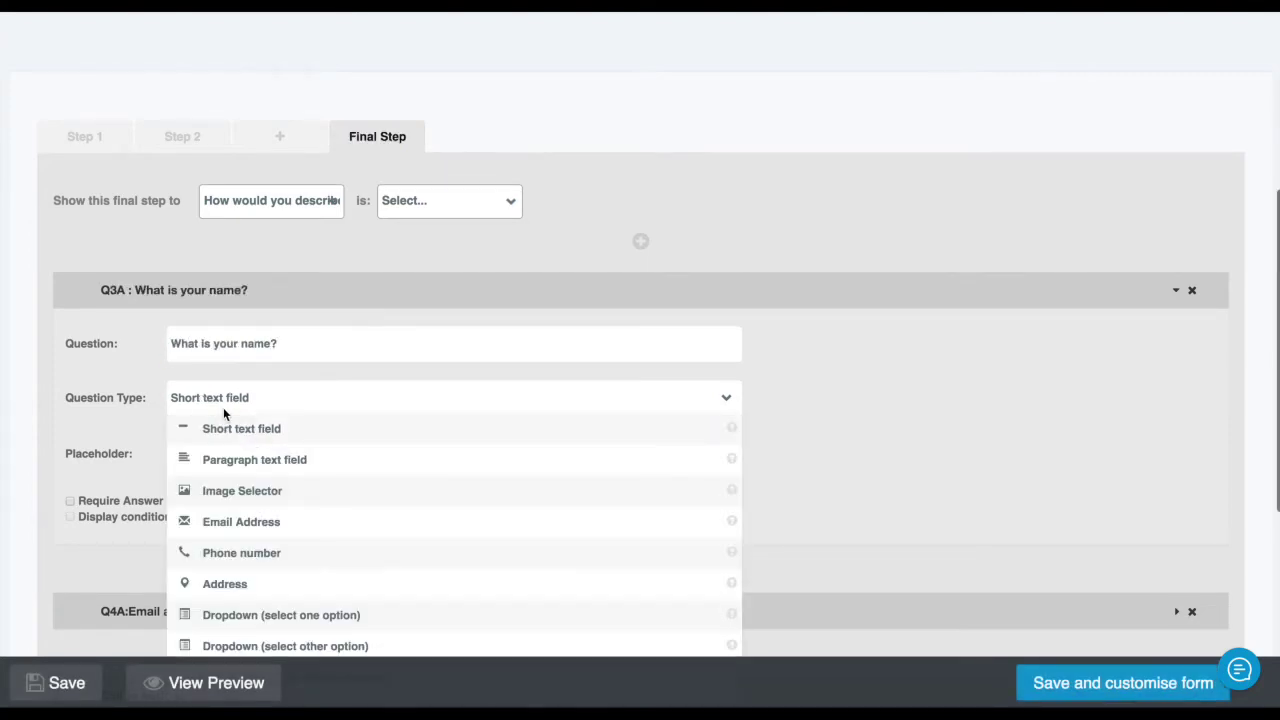
scroll(243, 409, "down", 2)
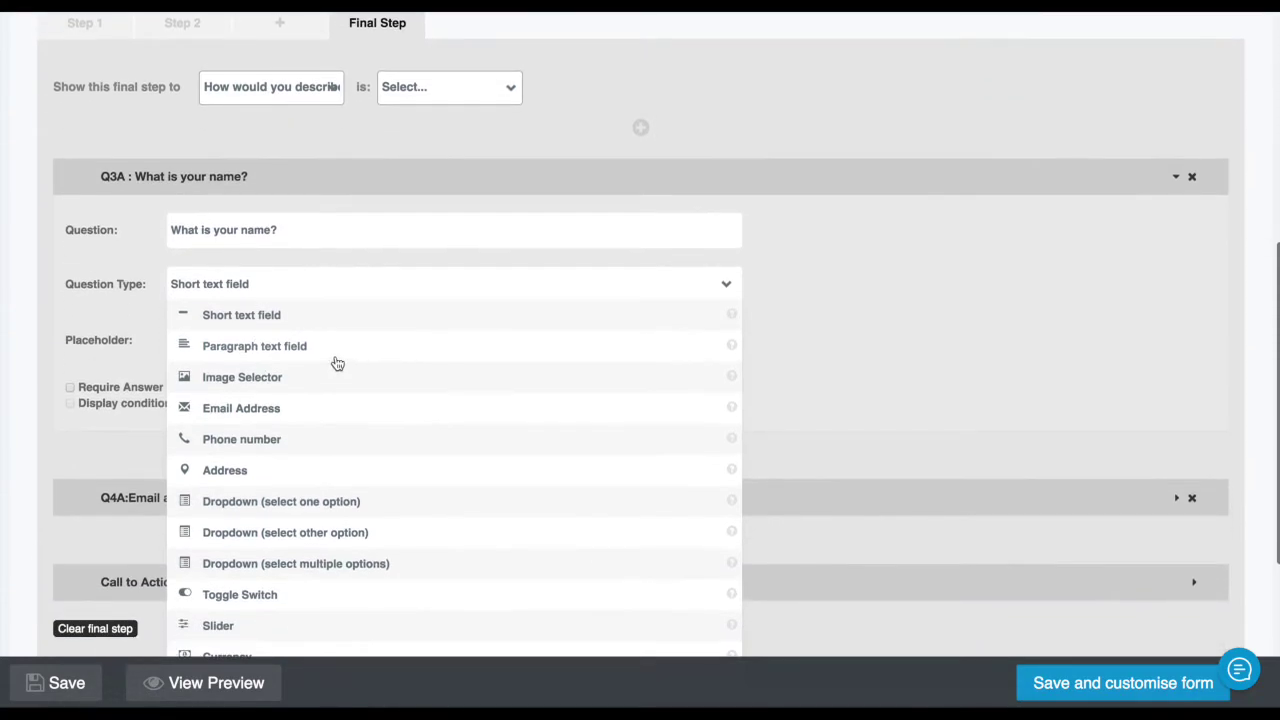
scroll(300, 350, "down", 1)
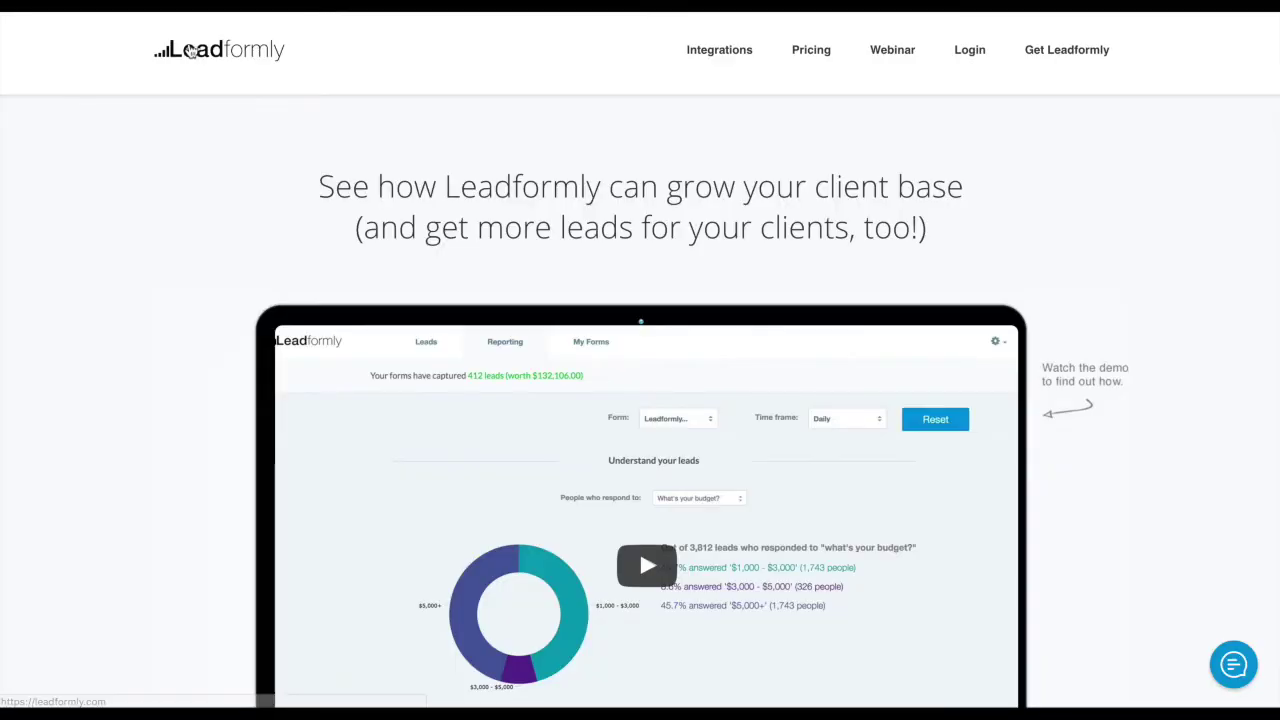
Compare with the live homepage form, then keep Short text field and collapse Q3A
left_click(183, 51)
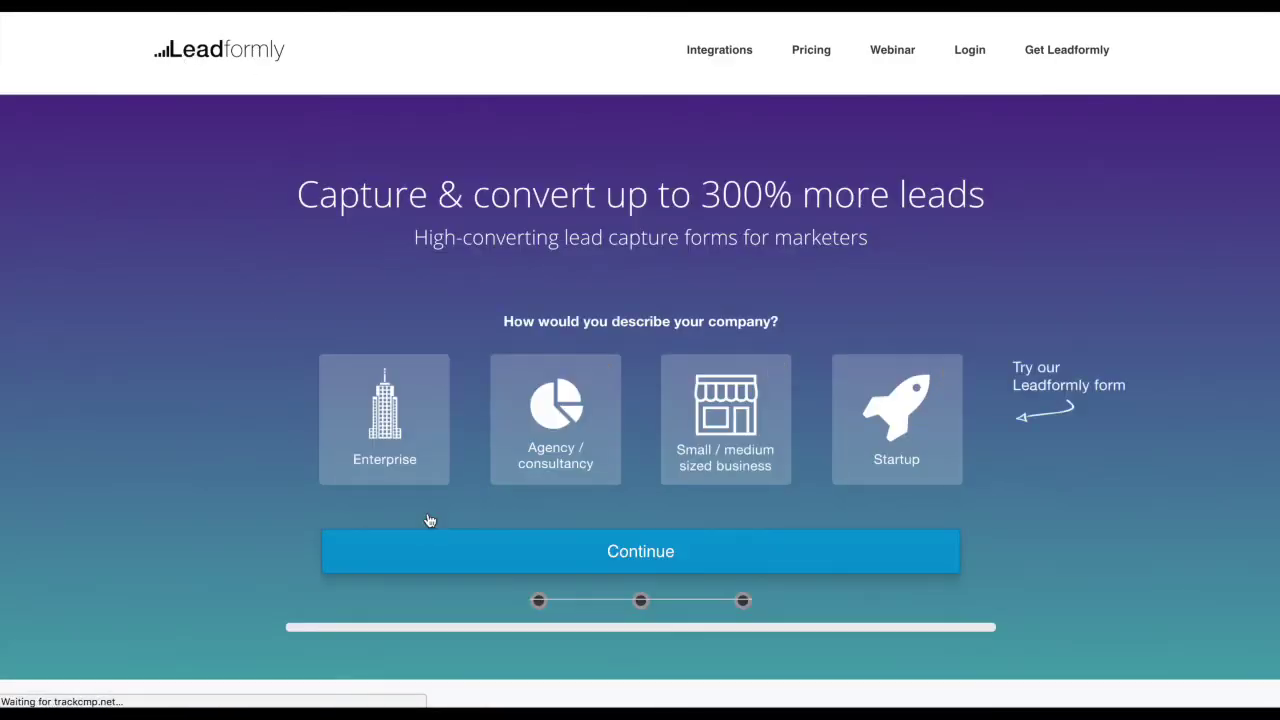
left_click(552, 426)
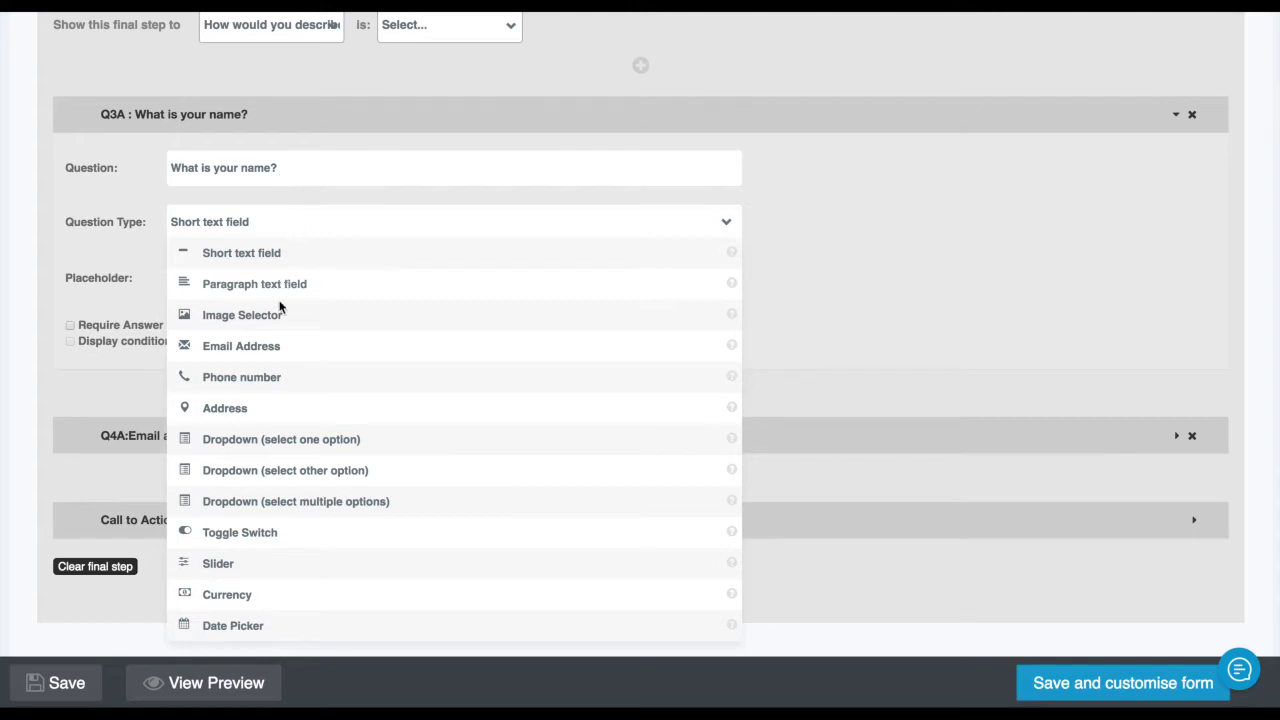
scroll(320, 540, "up", 1)
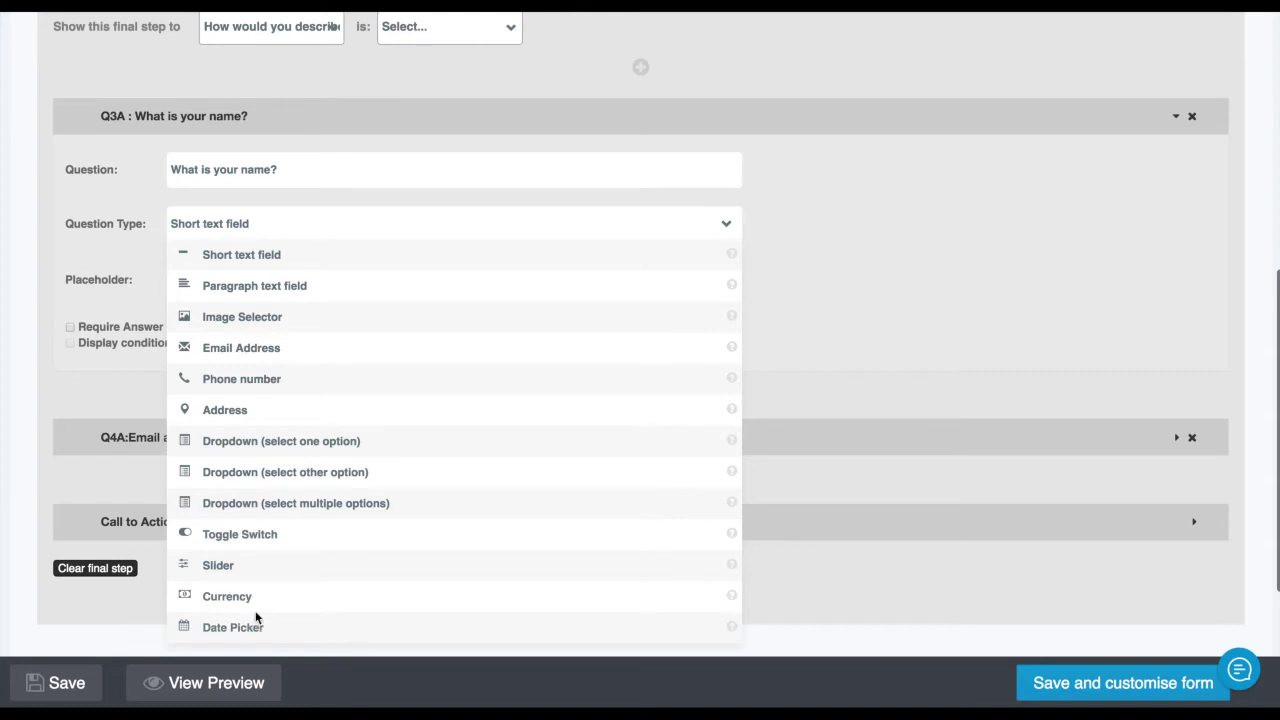
left_click(368, 226)
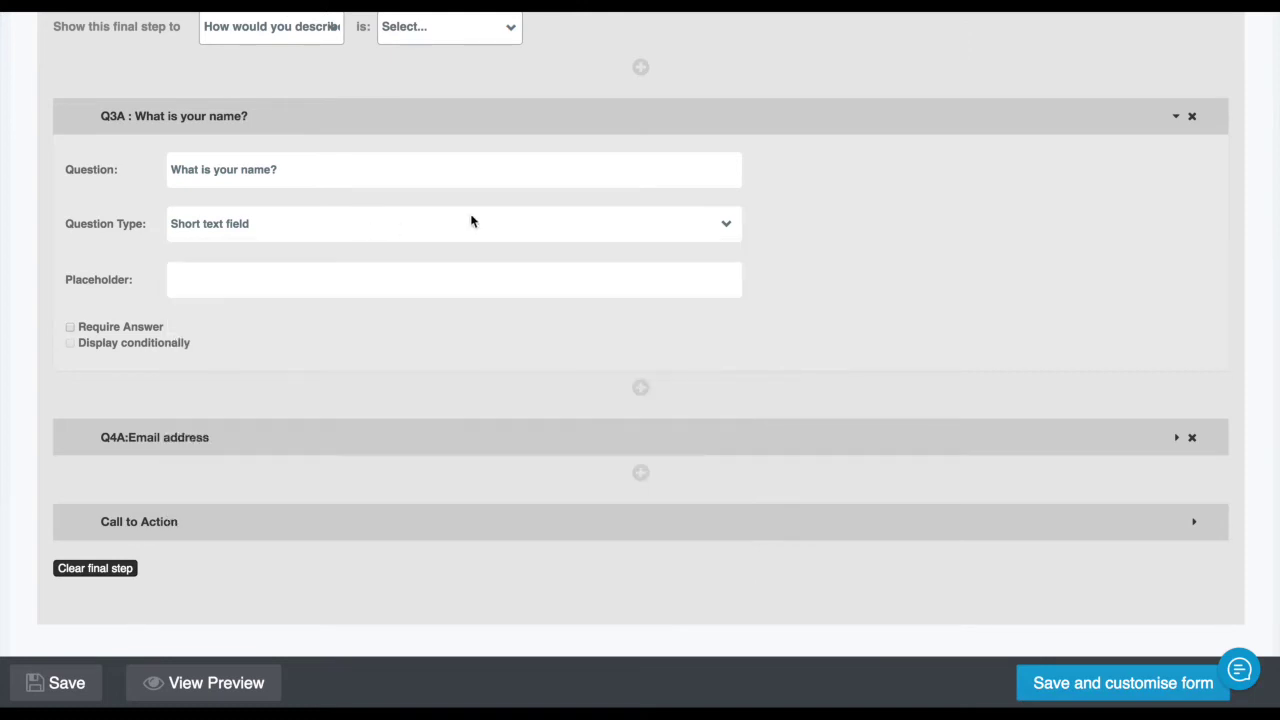
scroll(649, 218, "up", 1)
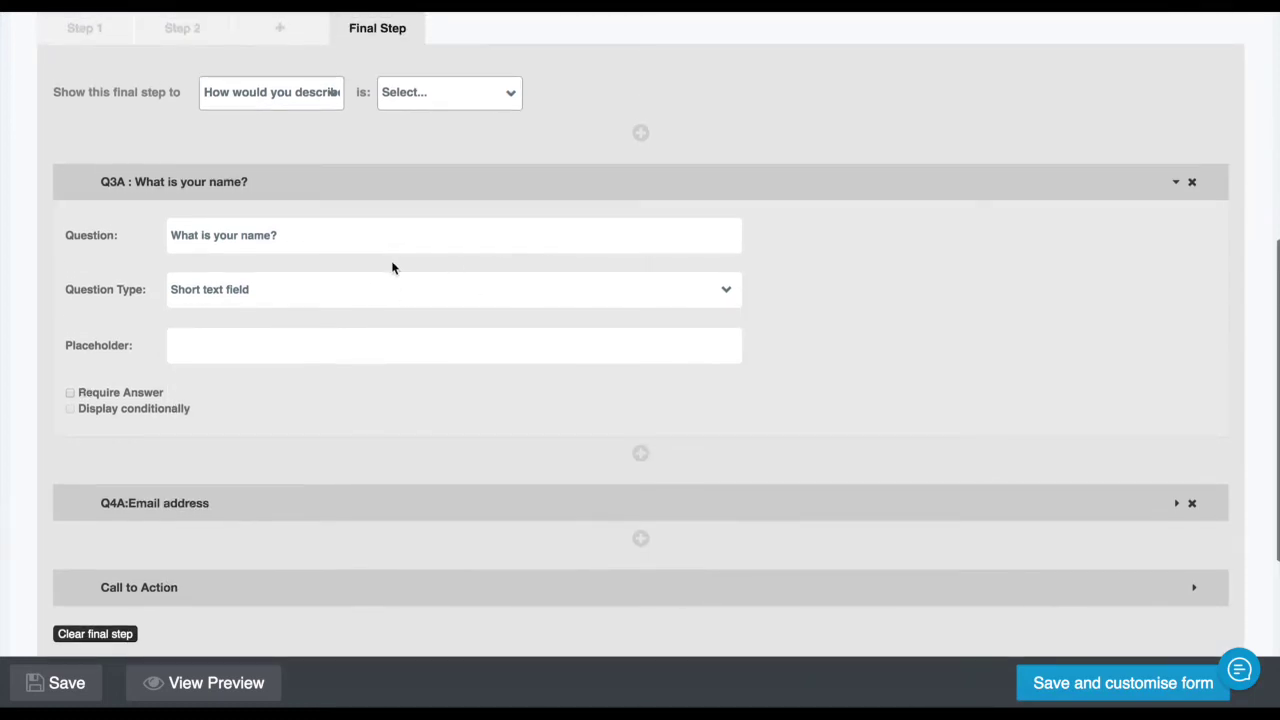
left_click(284, 192)
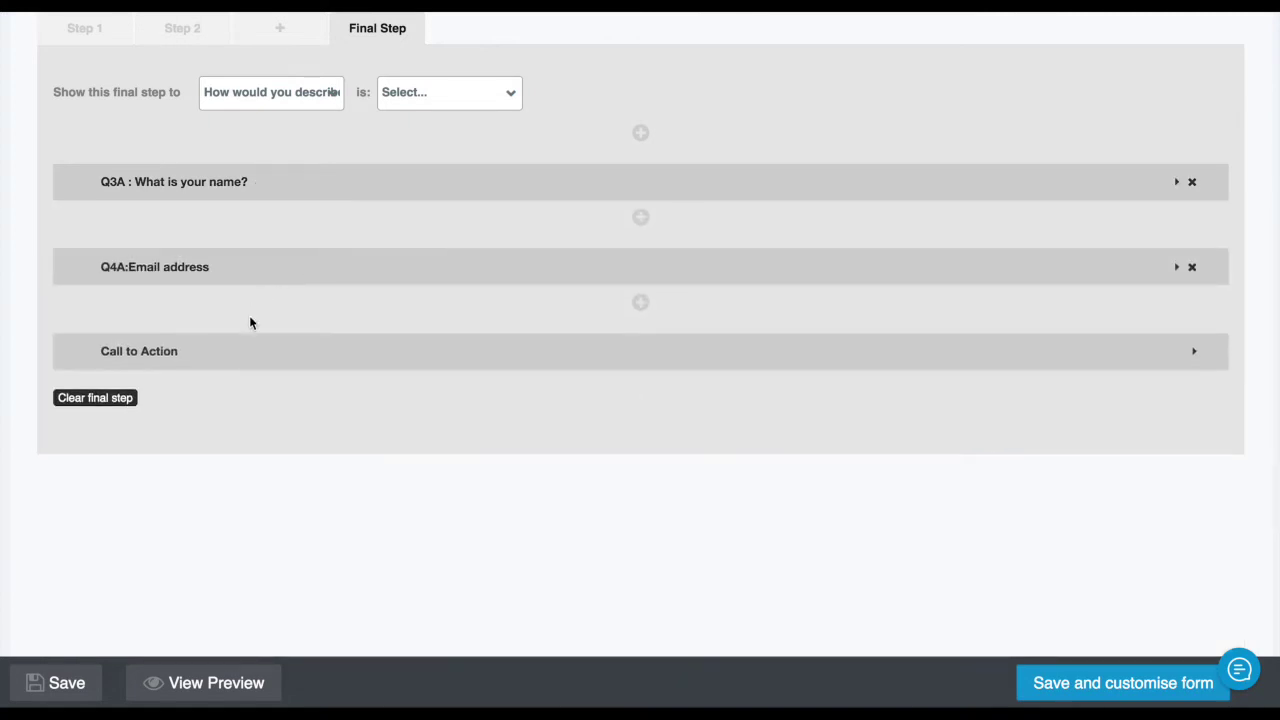
Expand and review the Q4A Email address question settings, then collapse them
scroll(333, 239, "up", 3)
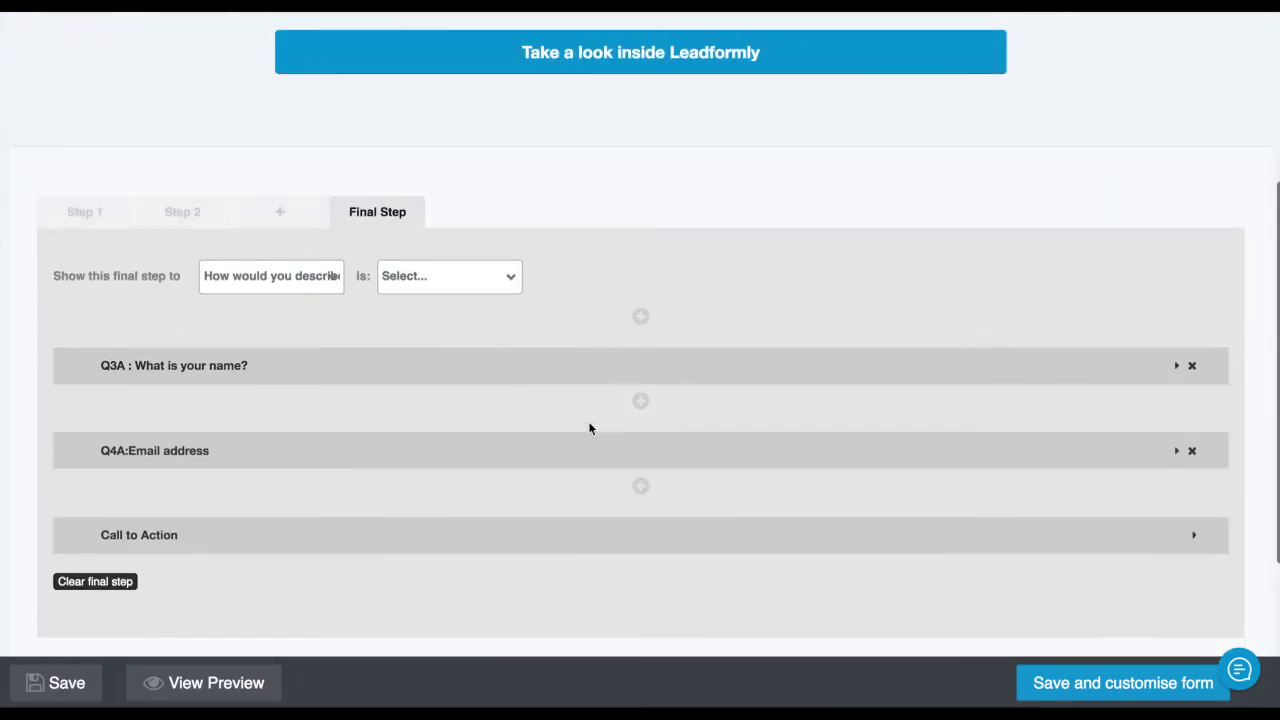
double_click(380, 451)
left_click(374, 443)
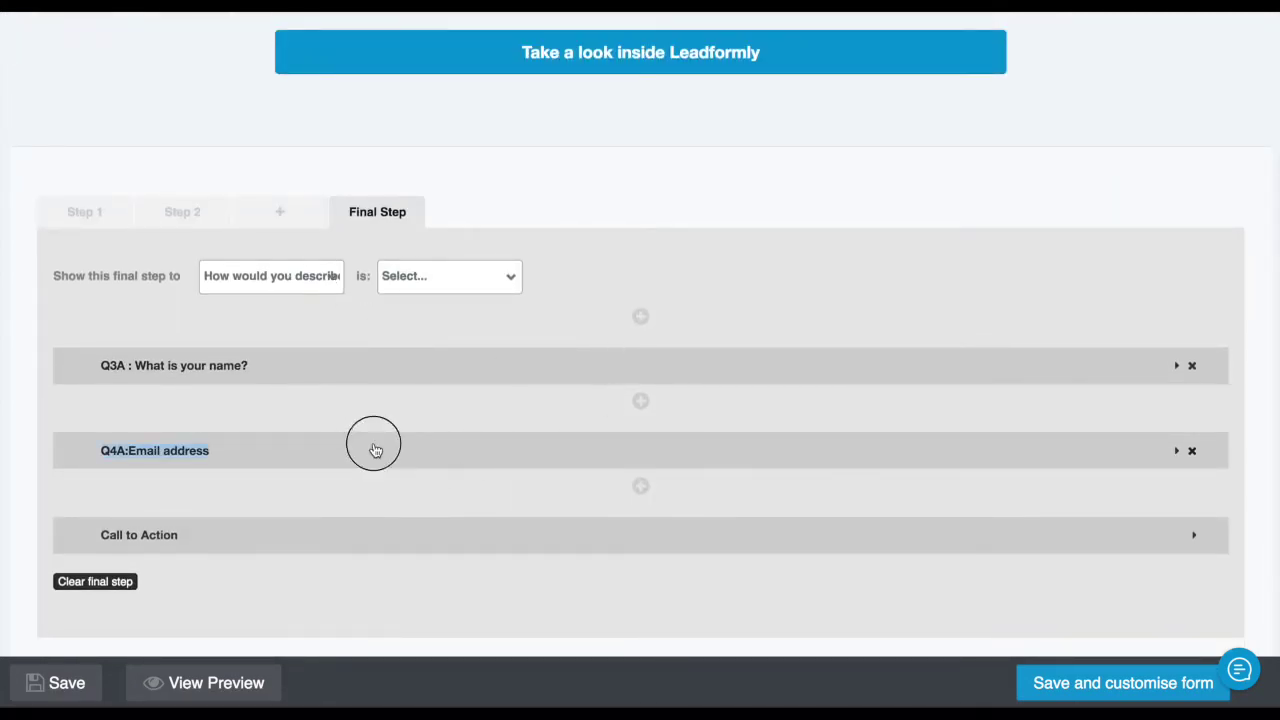
scroll(366, 461, "down", 2)
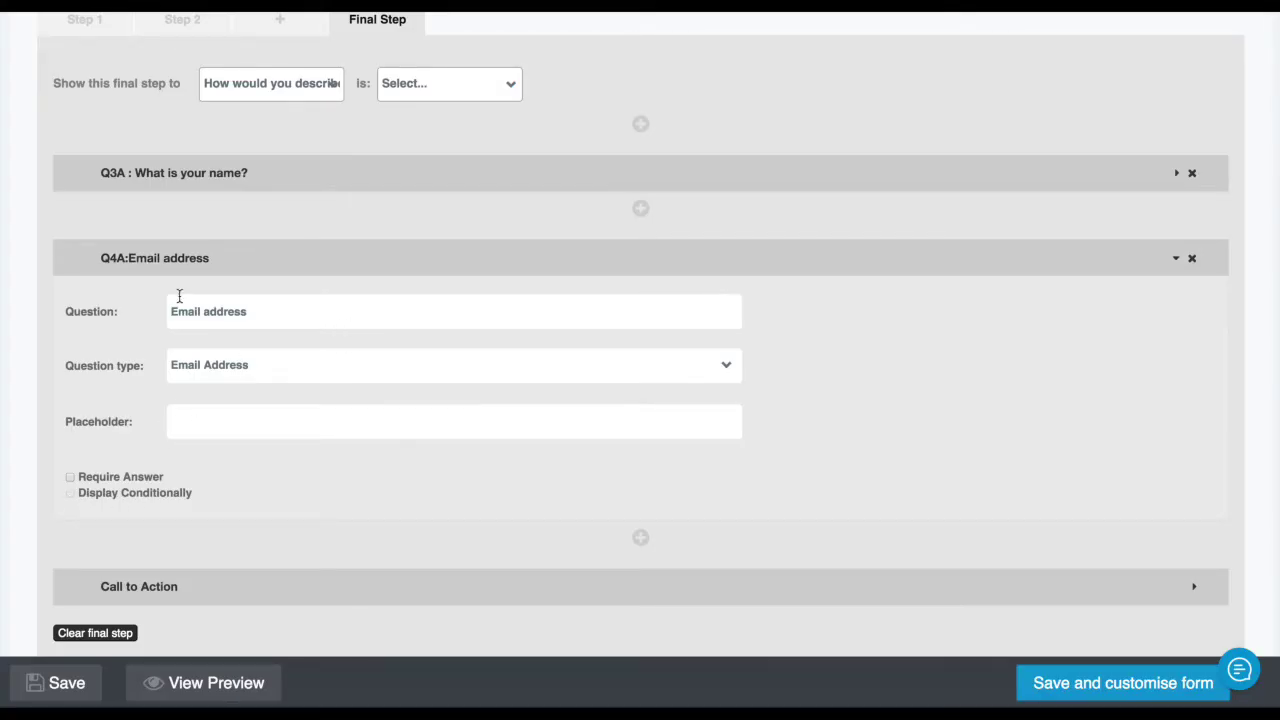
left_click(208, 257)
scroll(165, 100, "up", 3)
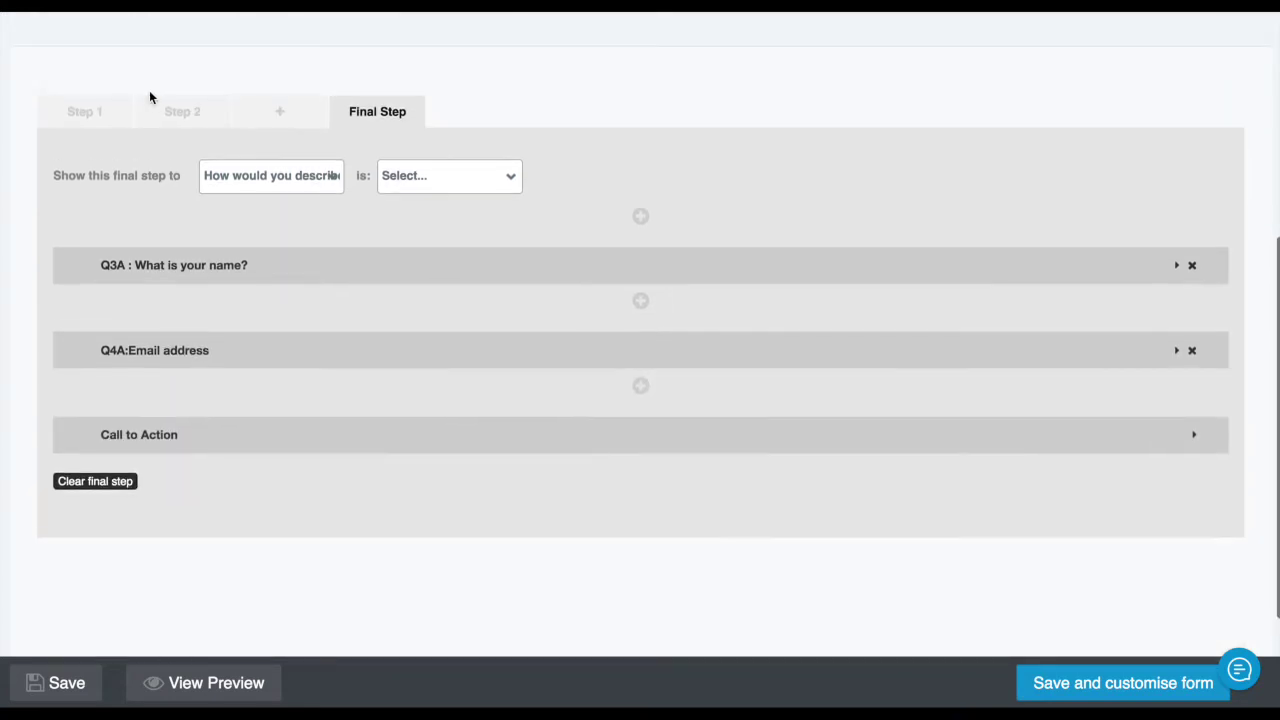
Make Step 2's website URL question display conditionally on the enterprise answer image
left_click(172, 112)
left_click(123, 395)
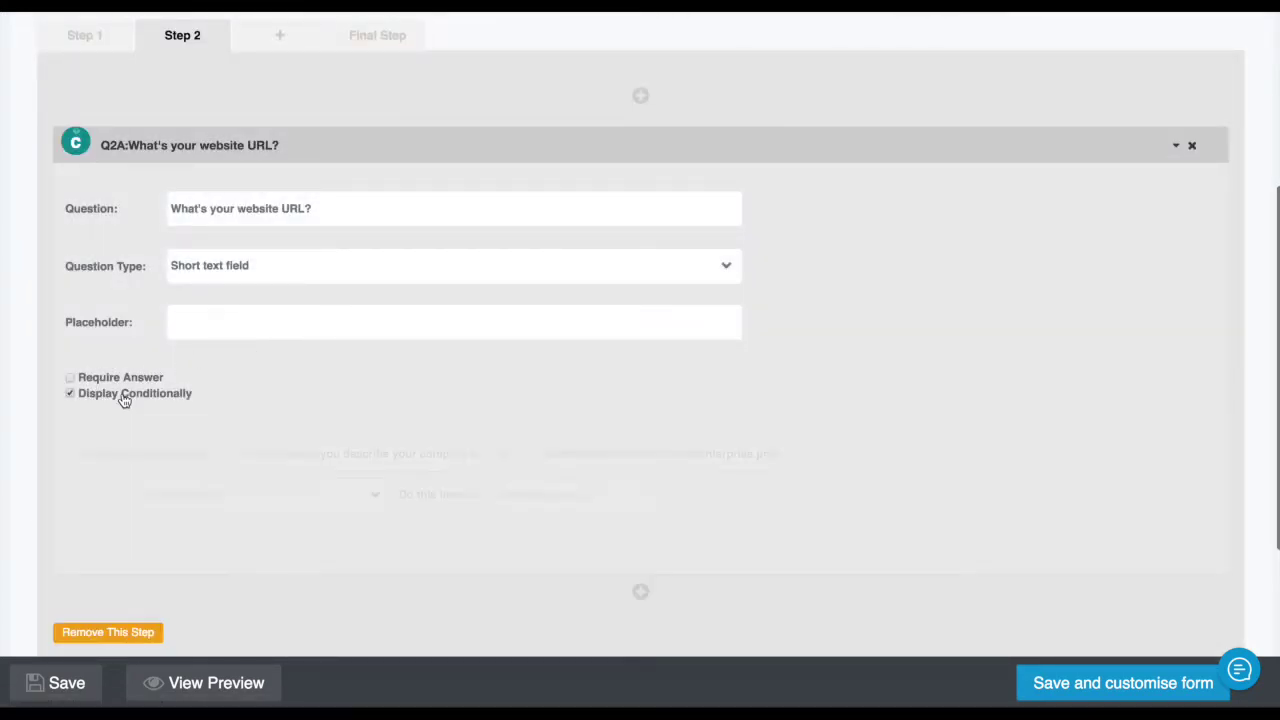
scroll(300, 220, "up", 1)
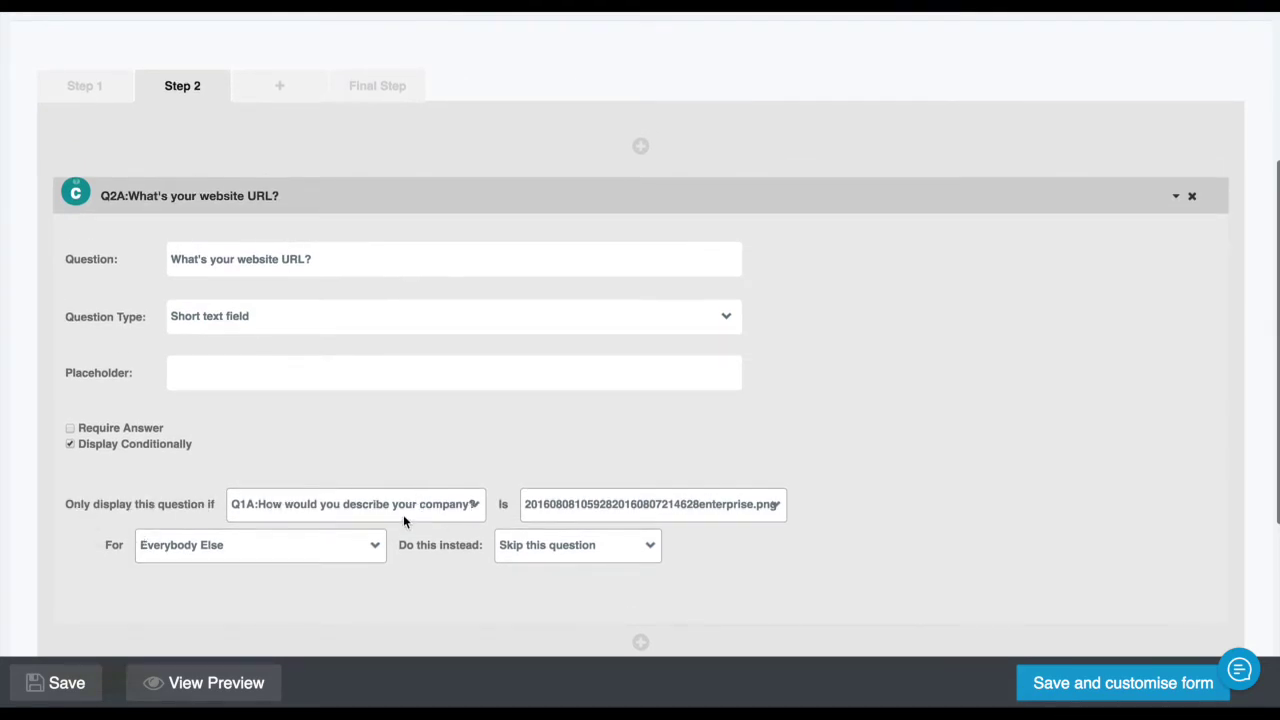
left_click(586, 513)
left_click(390, 547)
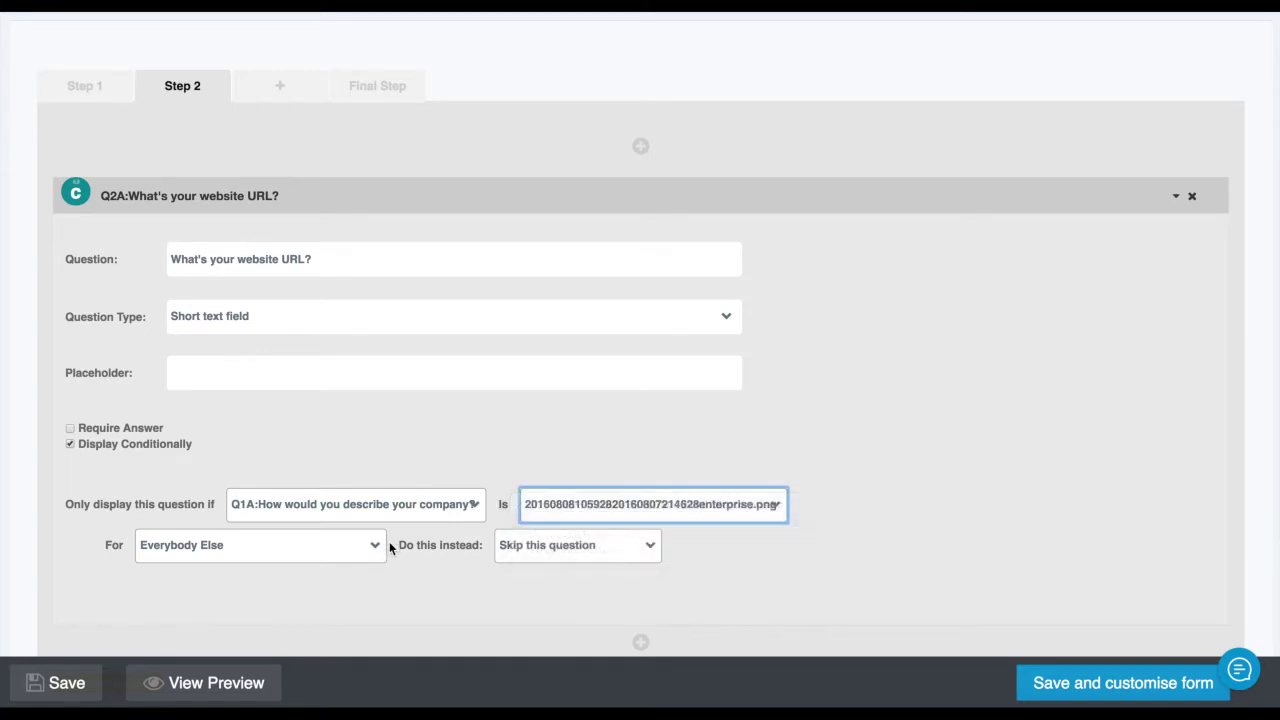
scroll(390, 547, "up", 5)
Choose the second company type in the Step 1 preview and advance it
left_click(125, 377)
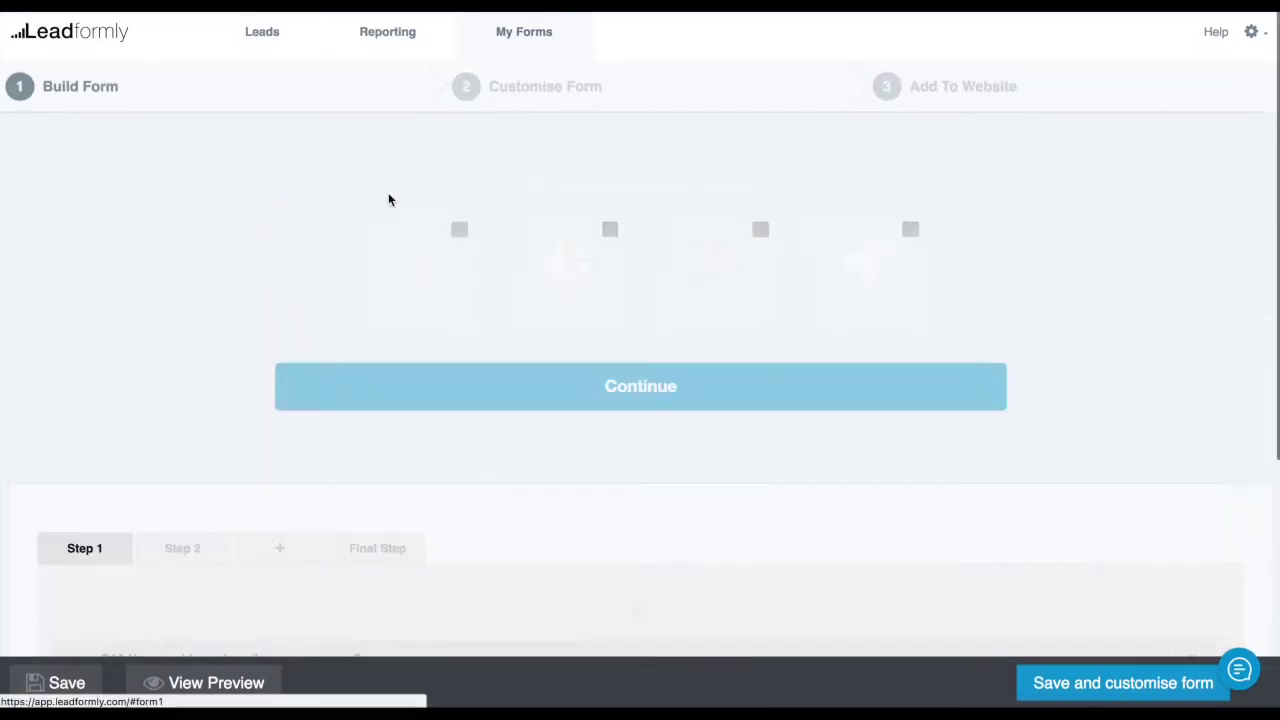
left_click(608, 300)
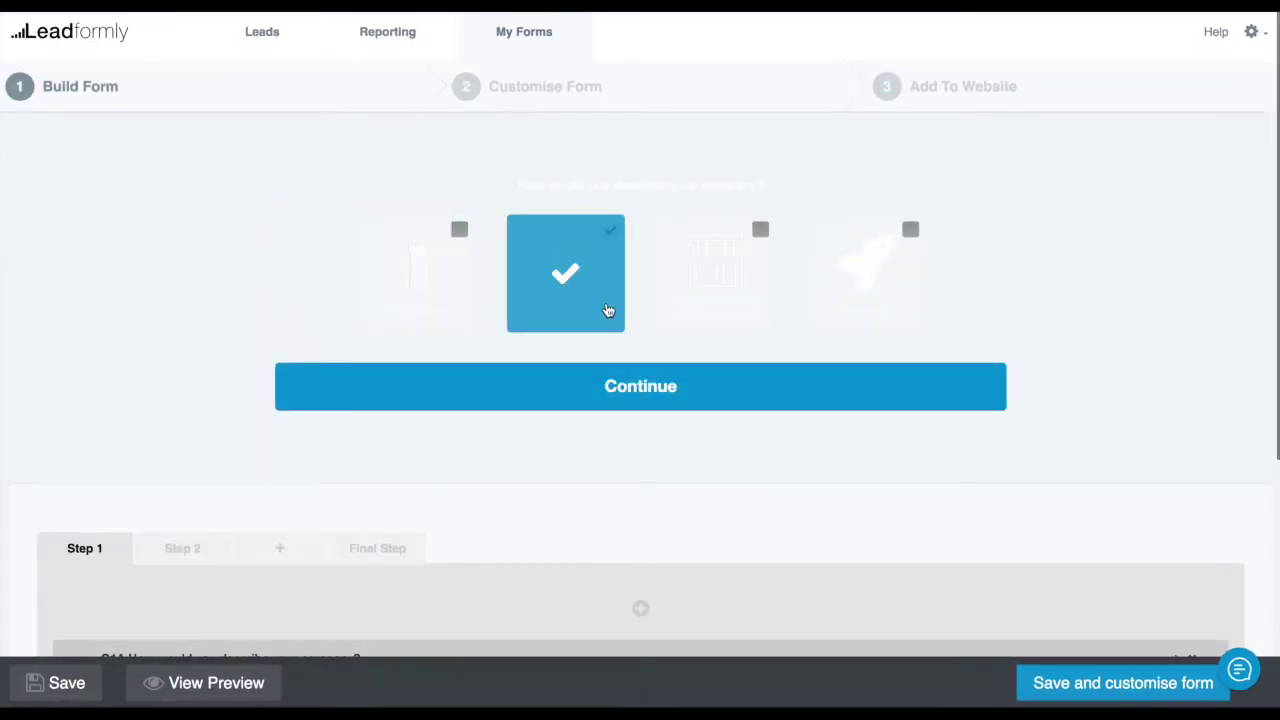
left_click(667, 386)
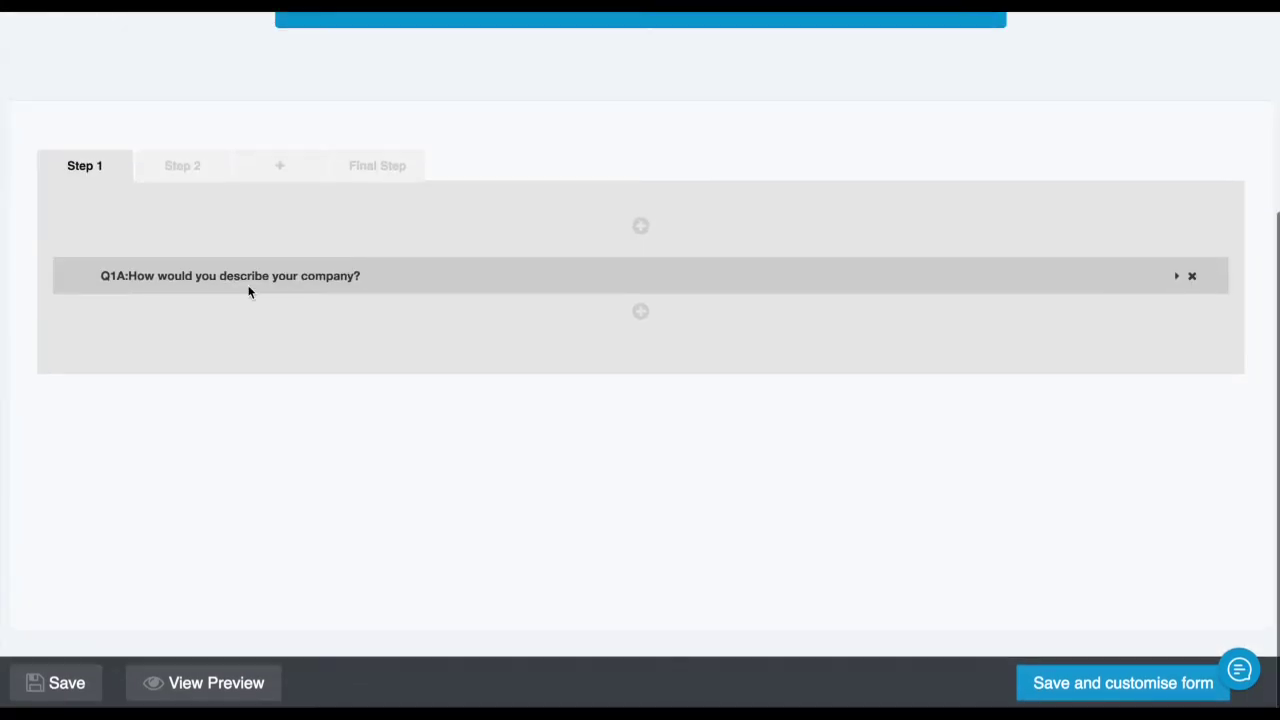
left_click(266, 277)
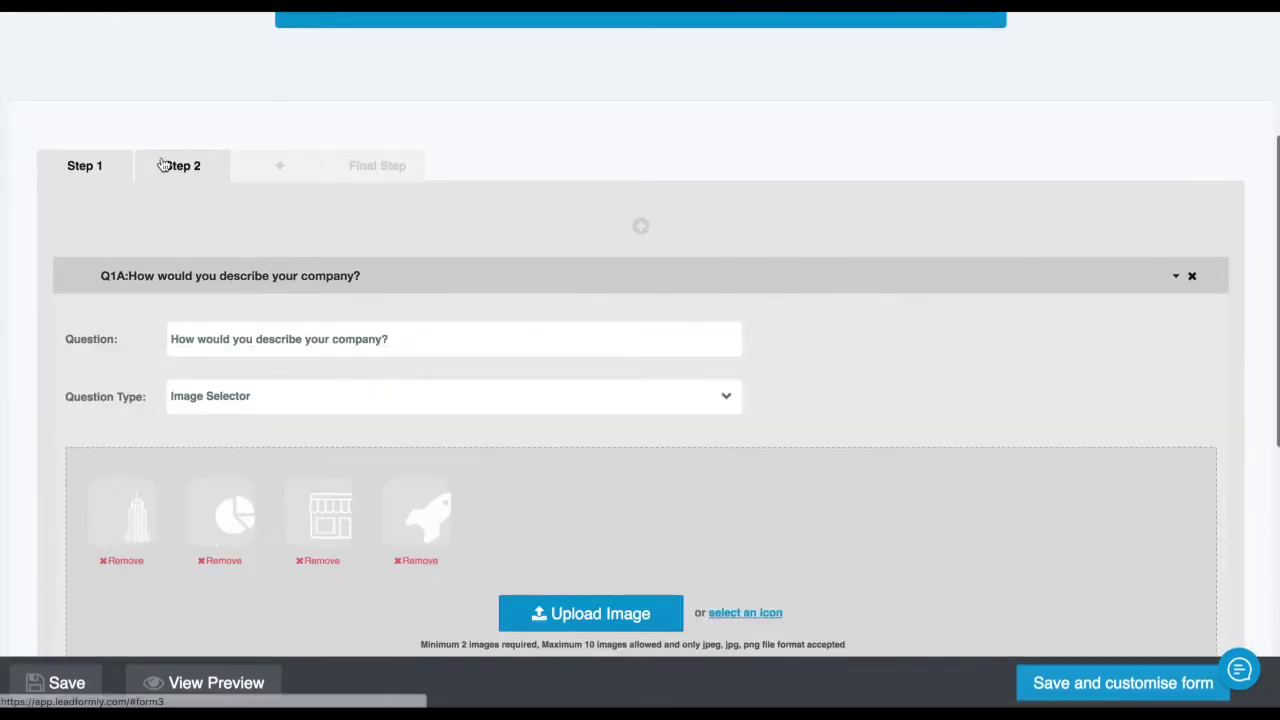
On Step 2, keep Skip this question as the alternative and toggle conditional display off
left_click(163, 165)
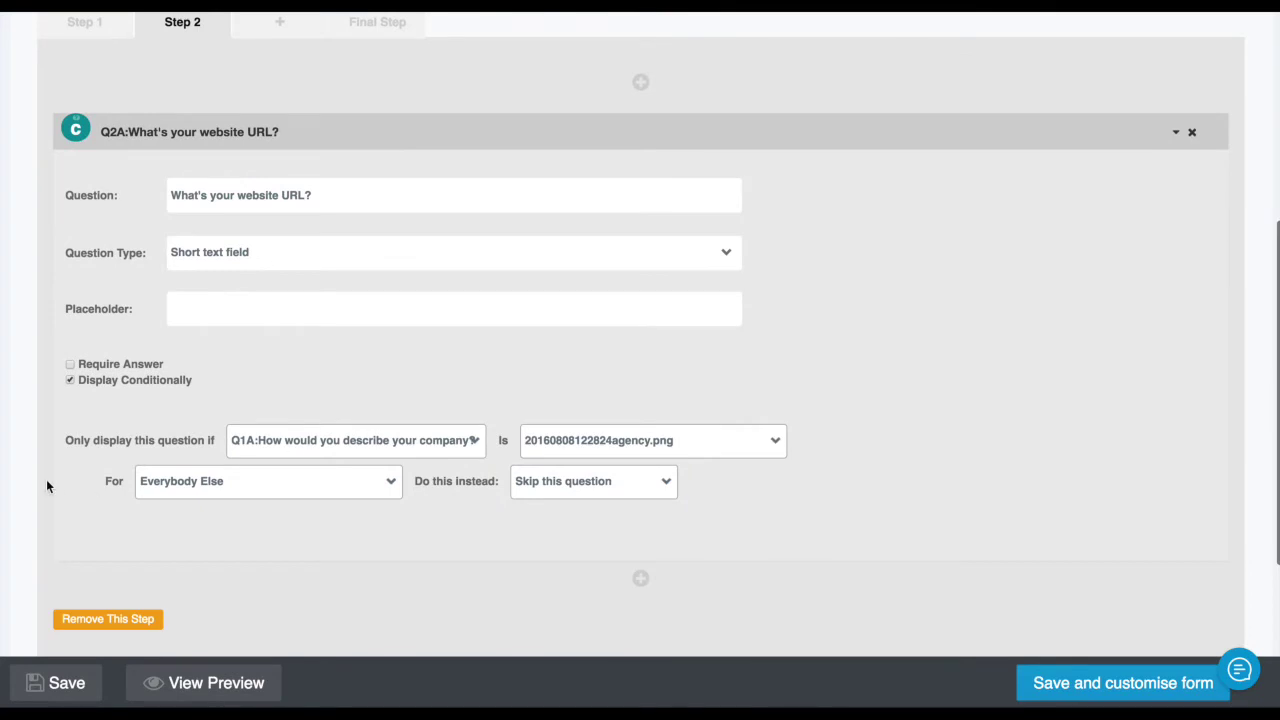
left_click(549, 484)
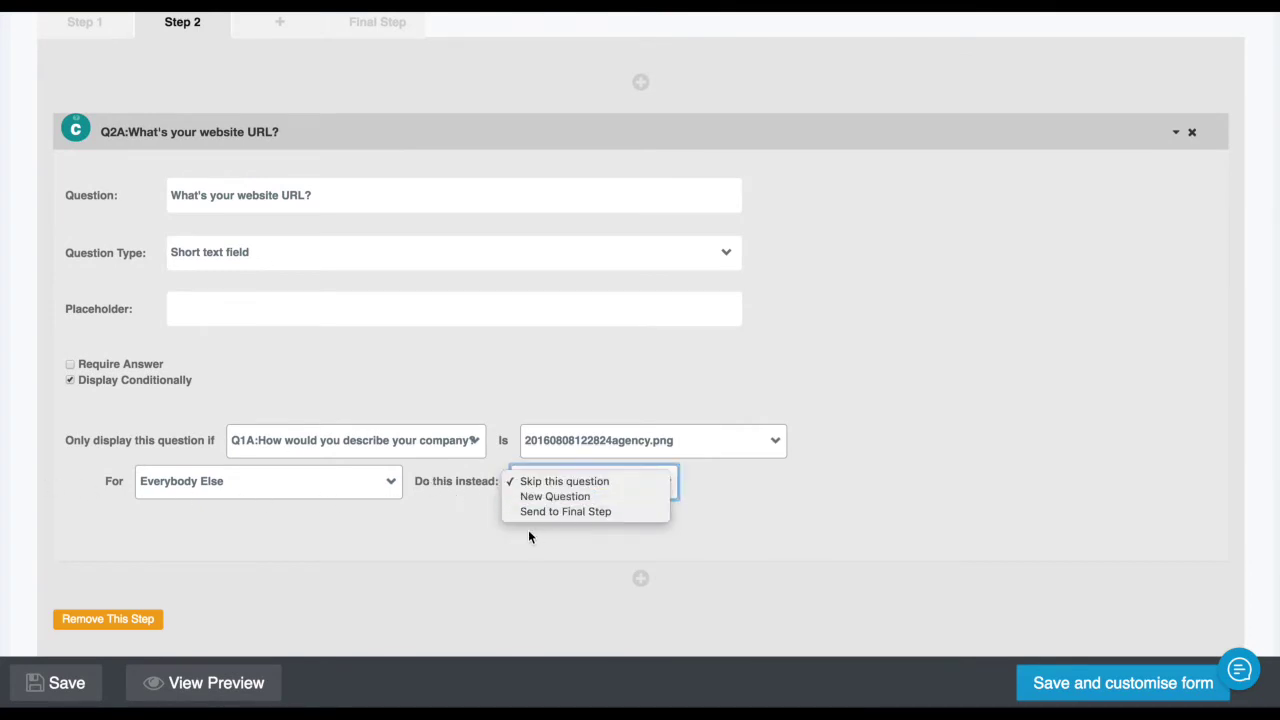
left_click(415, 541)
left_click(108, 379)
On the Final Step, review the Call to Action button text and link
scroll(152, 365, "up", 5)
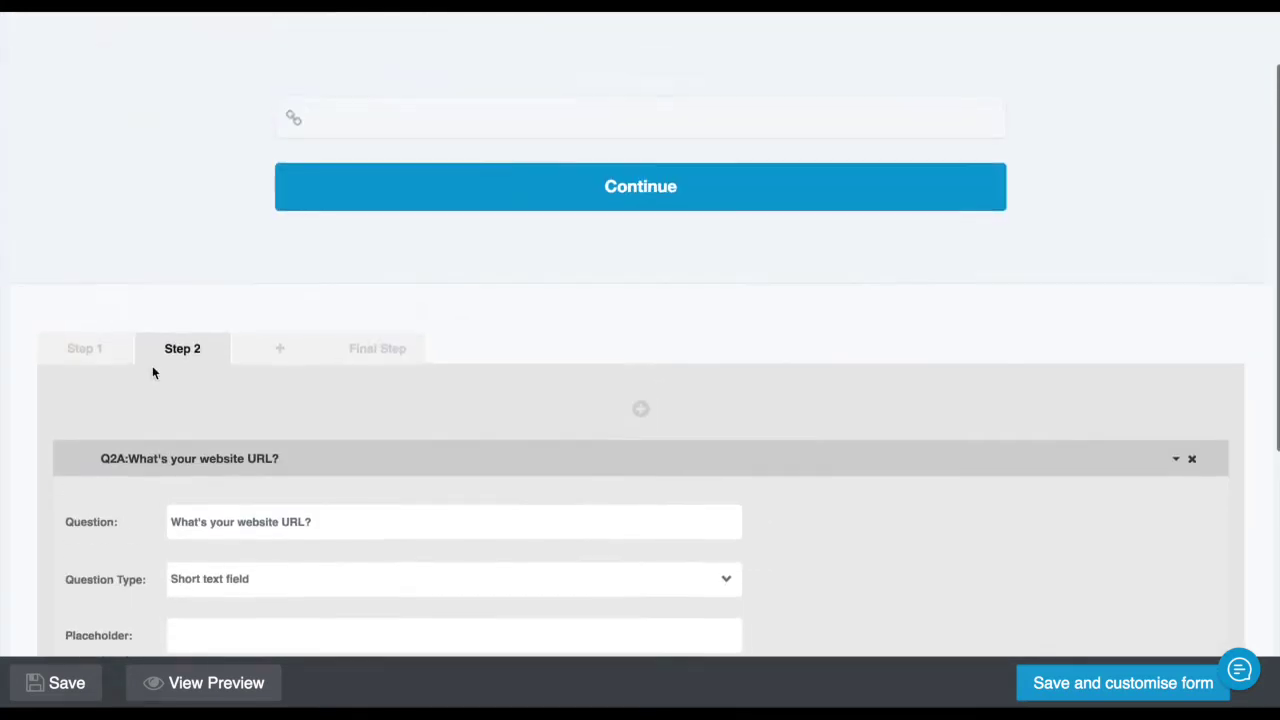
left_click(380, 451)
scroll(460, 420, "down", 3)
scroll(467, 395, "down", 2)
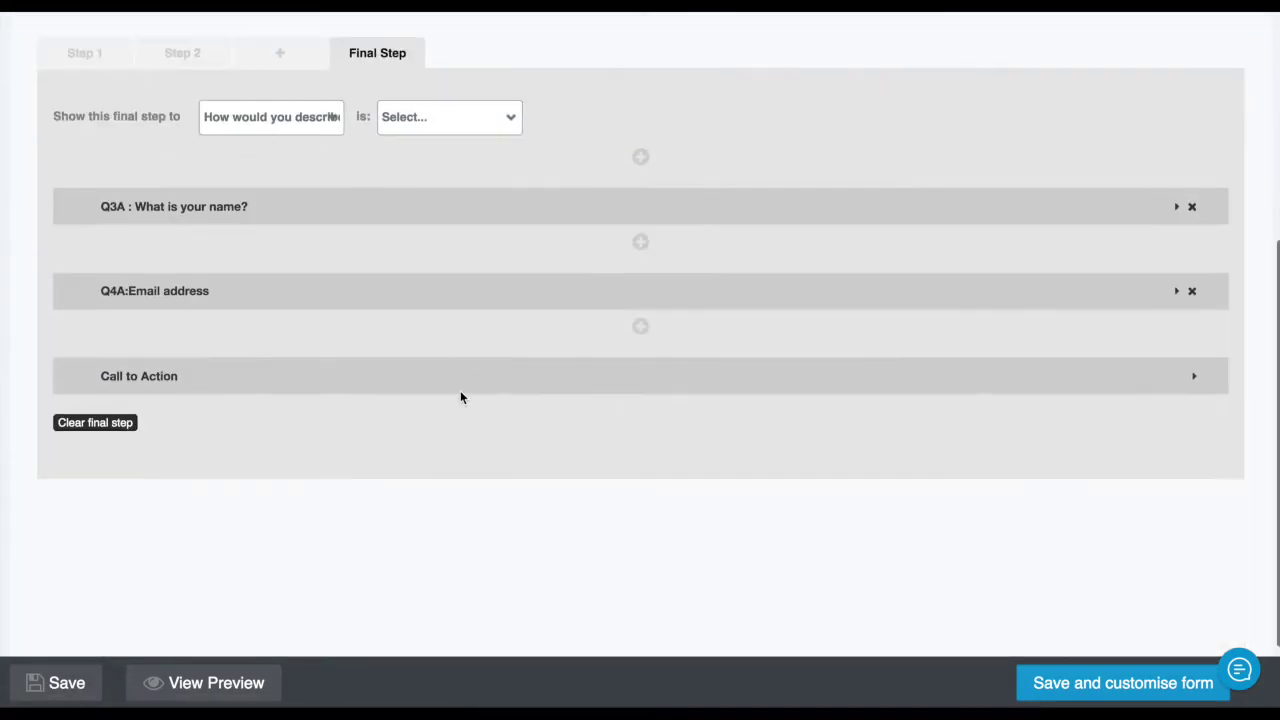
left_click(483, 376)
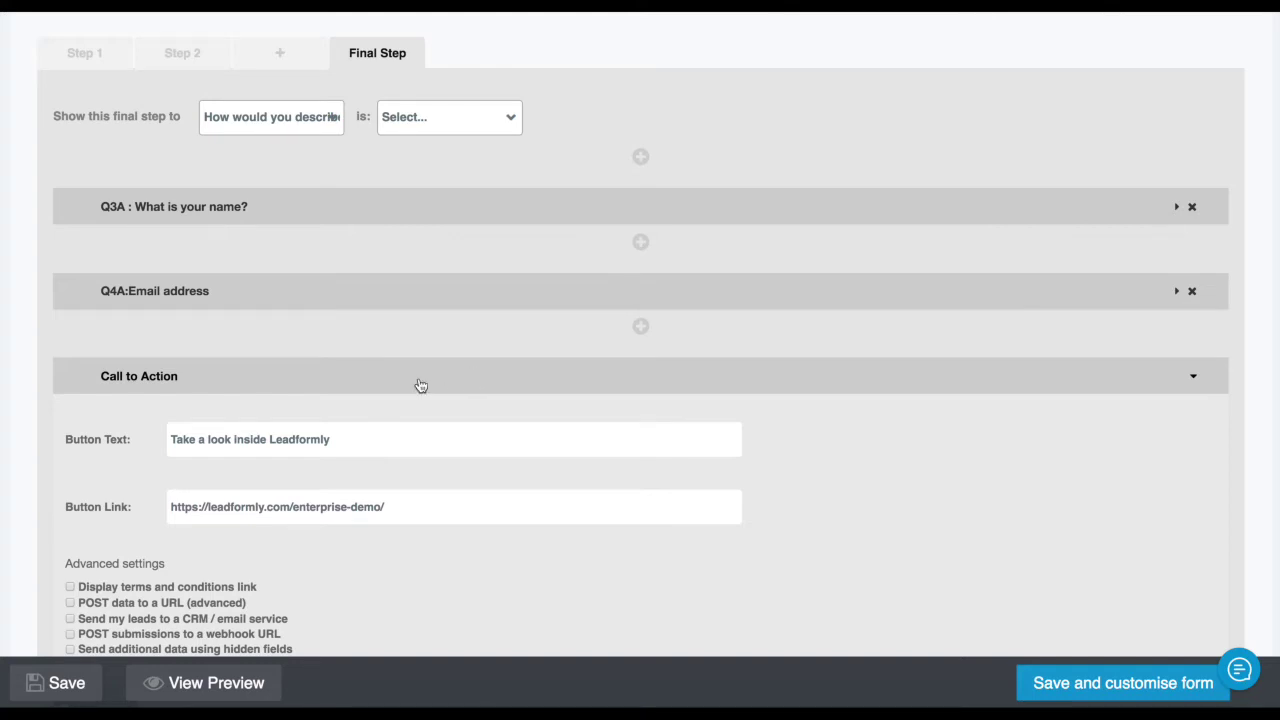
scroll(420, 383, "down", 2)
left_click(378, 265)
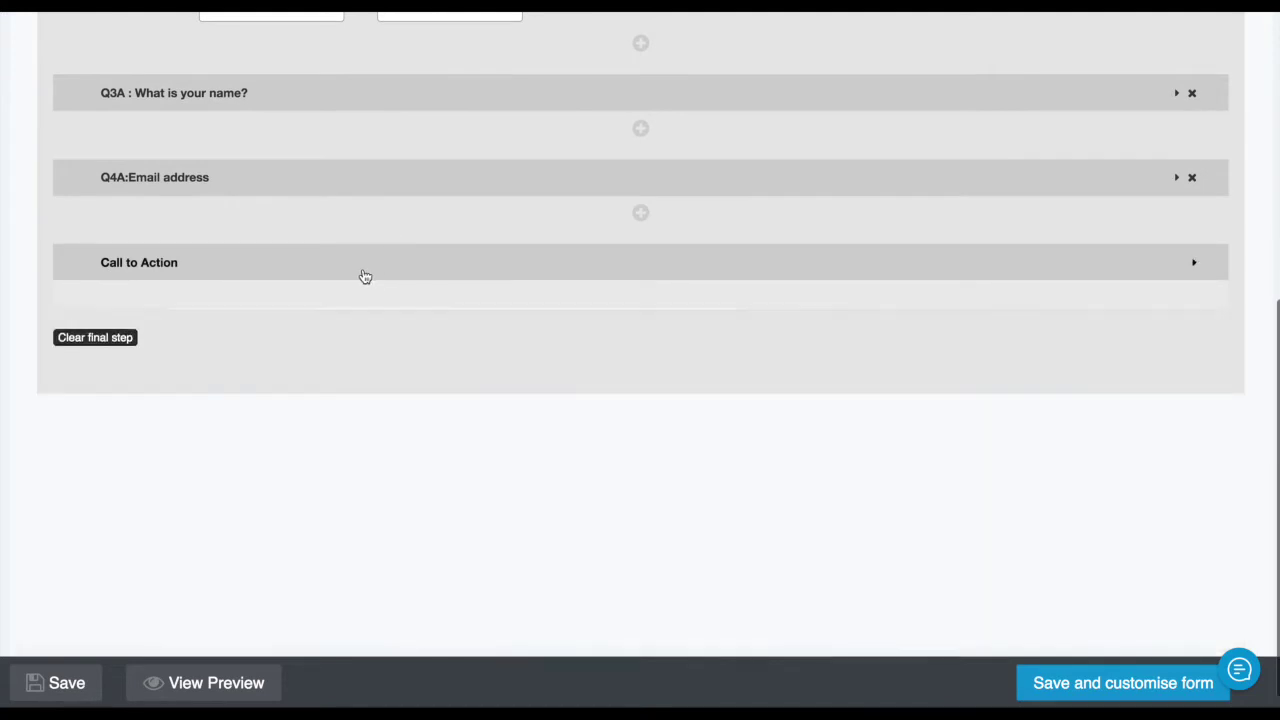
Start a Final Step display condition based on the company-type question
scroll(345, 338, "up", 2)
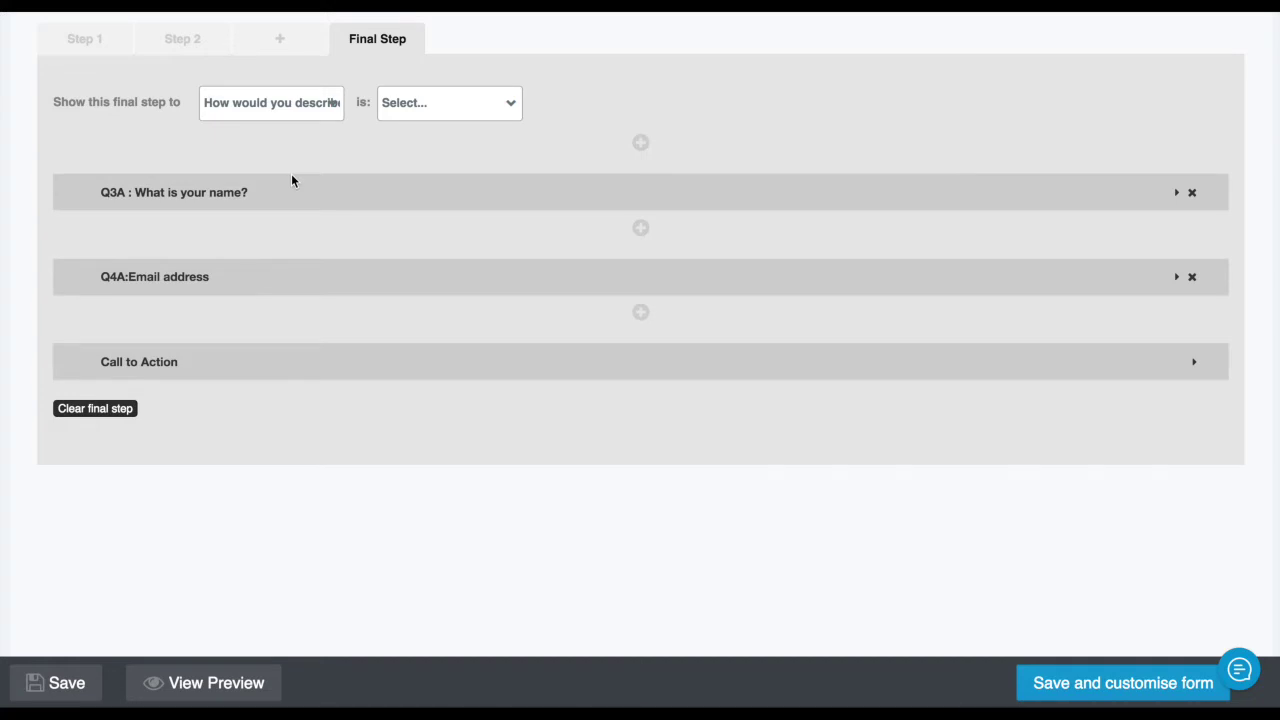
scroll(150, 112, "up", 1)
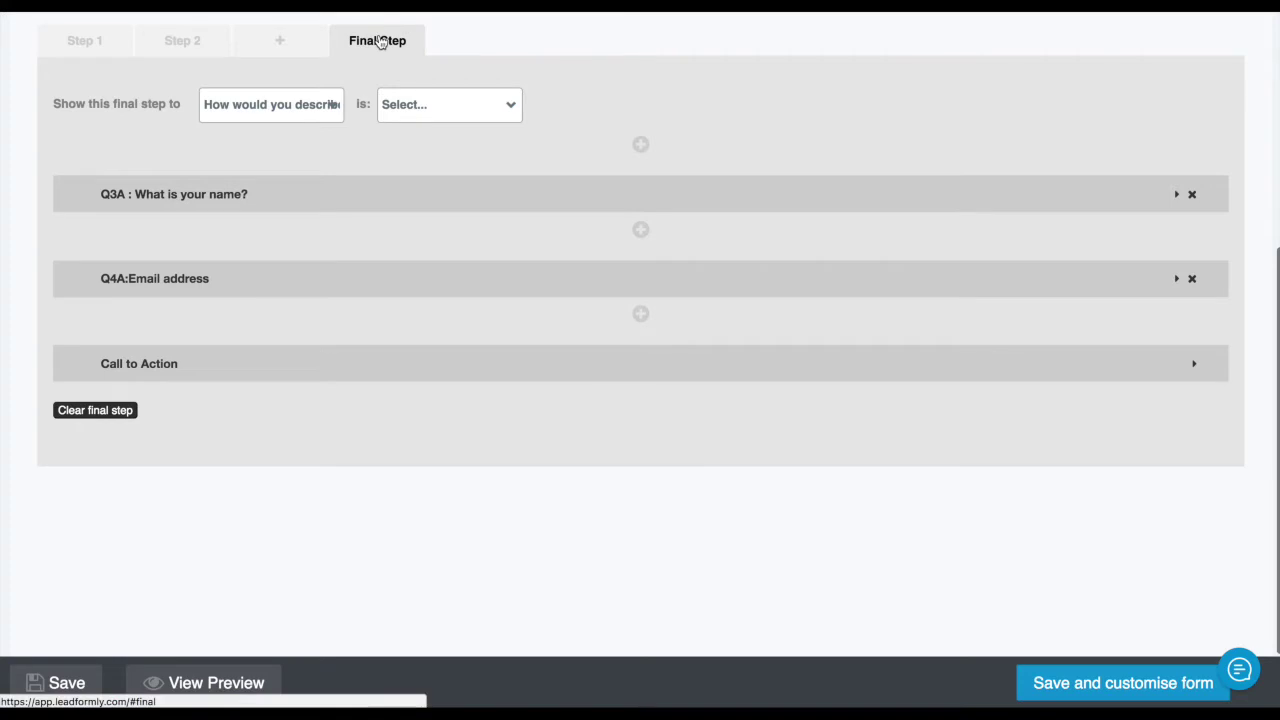
left_click(240, 104)
Try limiting the final step to the agency answer, then show it to 'Everbody Else'
left_click(306, 135)
left_click(418, 105)
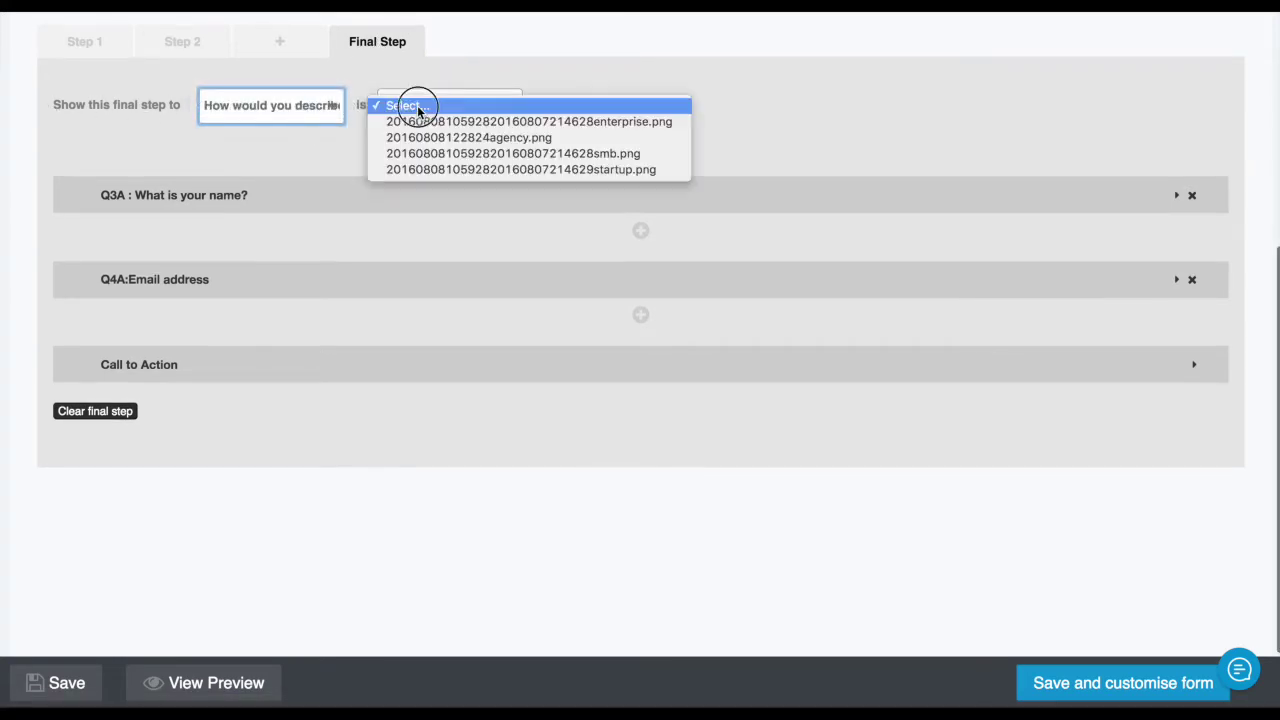
left_click(479, 137)
scroll(195, 430, "down", 1)
scroll(184, 418, "down", 4)
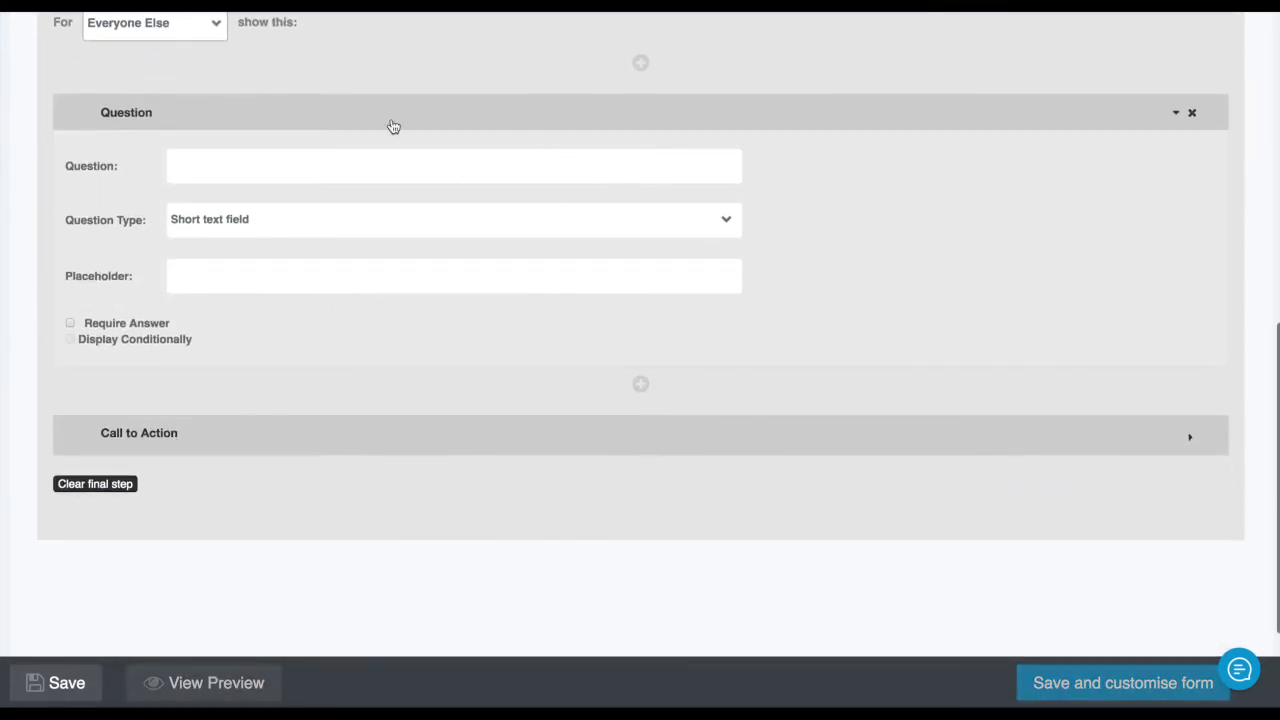
scroll(469, 171, "up", 6)
left_click(249, 256)
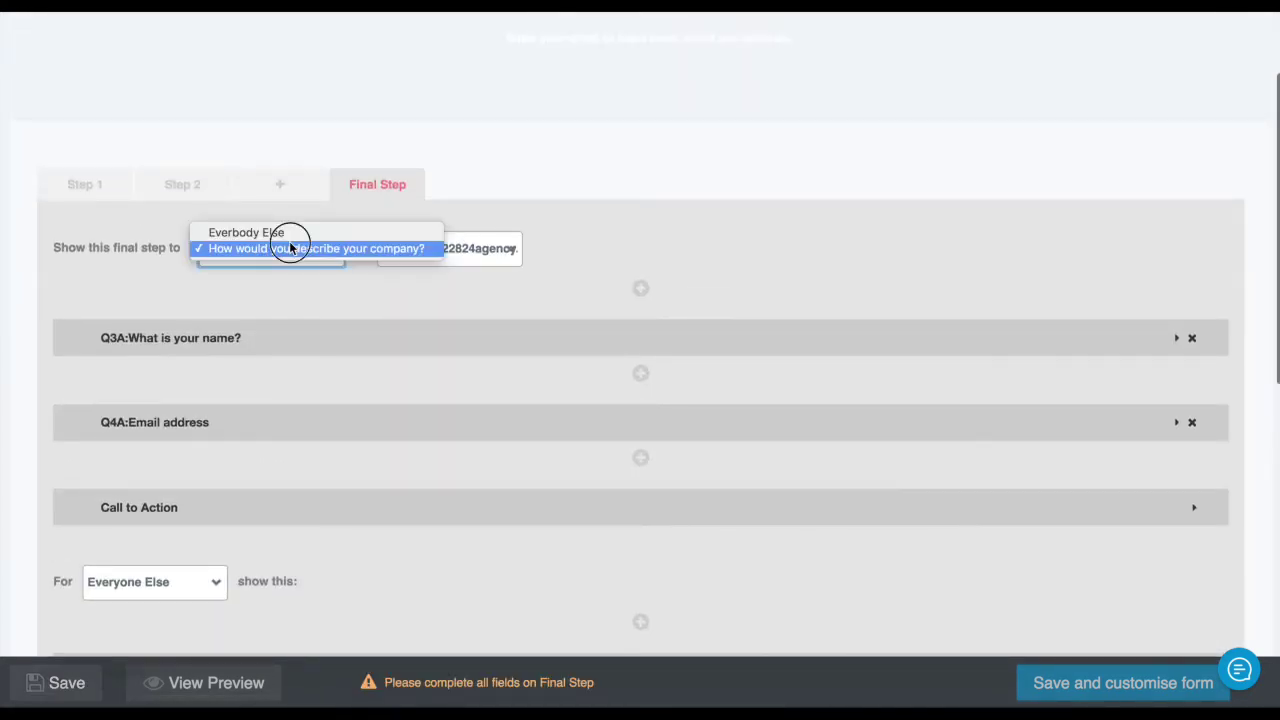
left_click(294, 234)
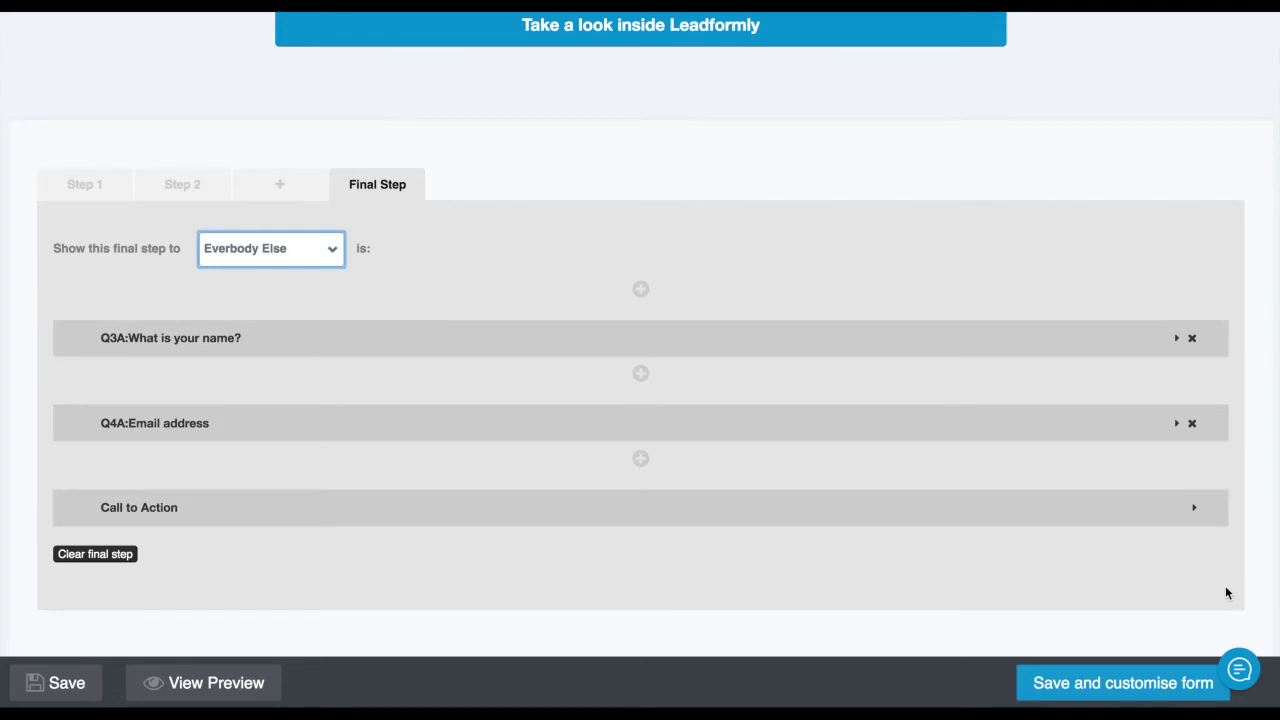
Save the form and try the Tech Green theme, previewing step 2 then step 1
left_click(1157, 692)
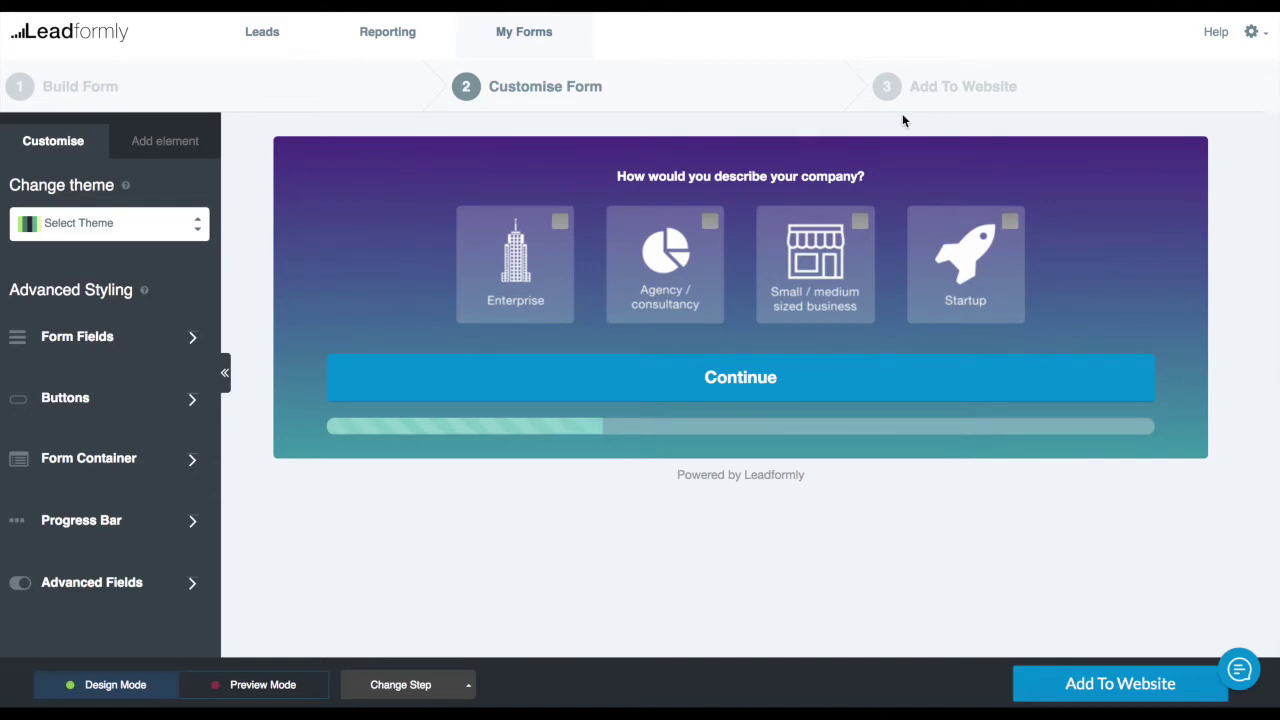
mouse_move(760, 195)
left_click(176, 226)
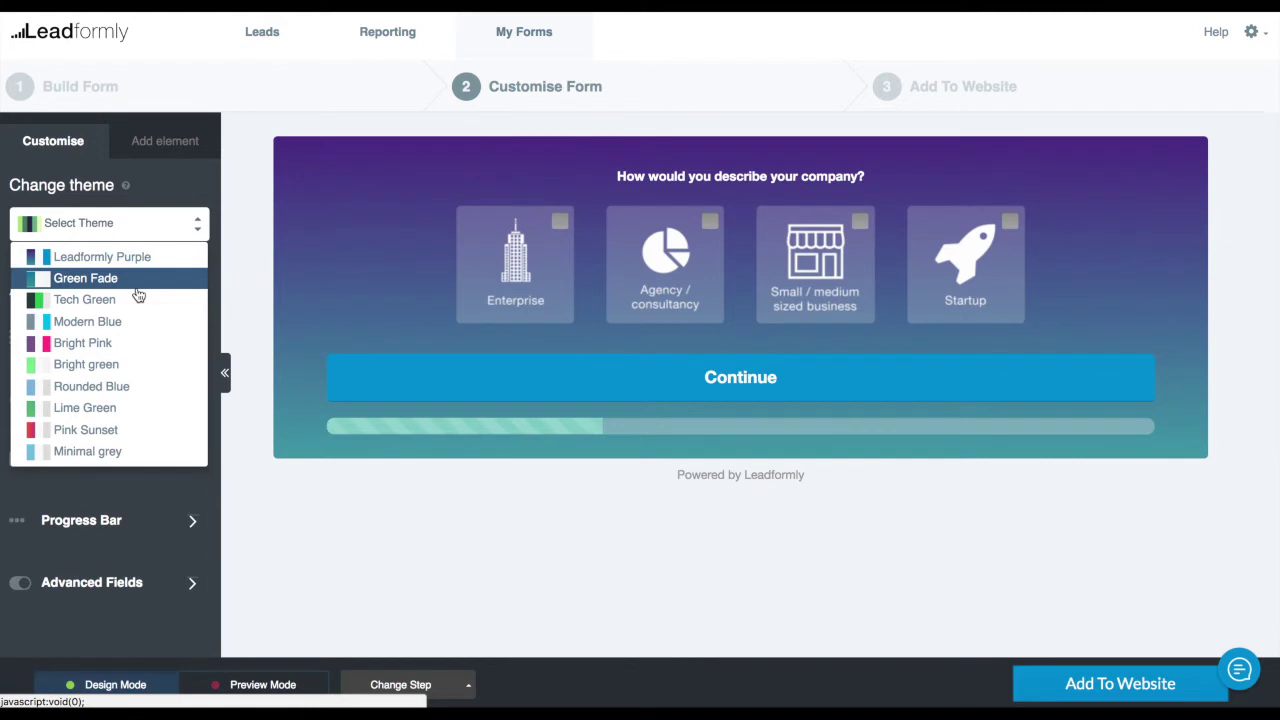
left_click(64, 299)
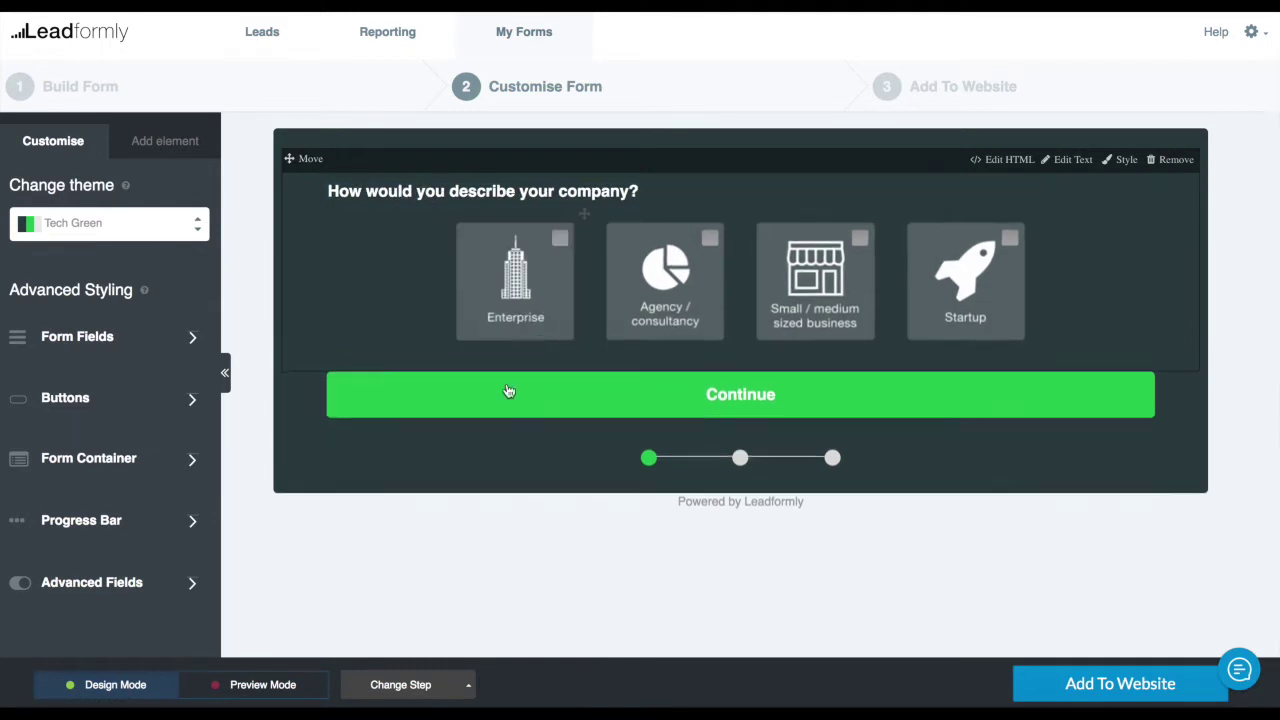
left_click(400, 684)
left_click(395, 612)
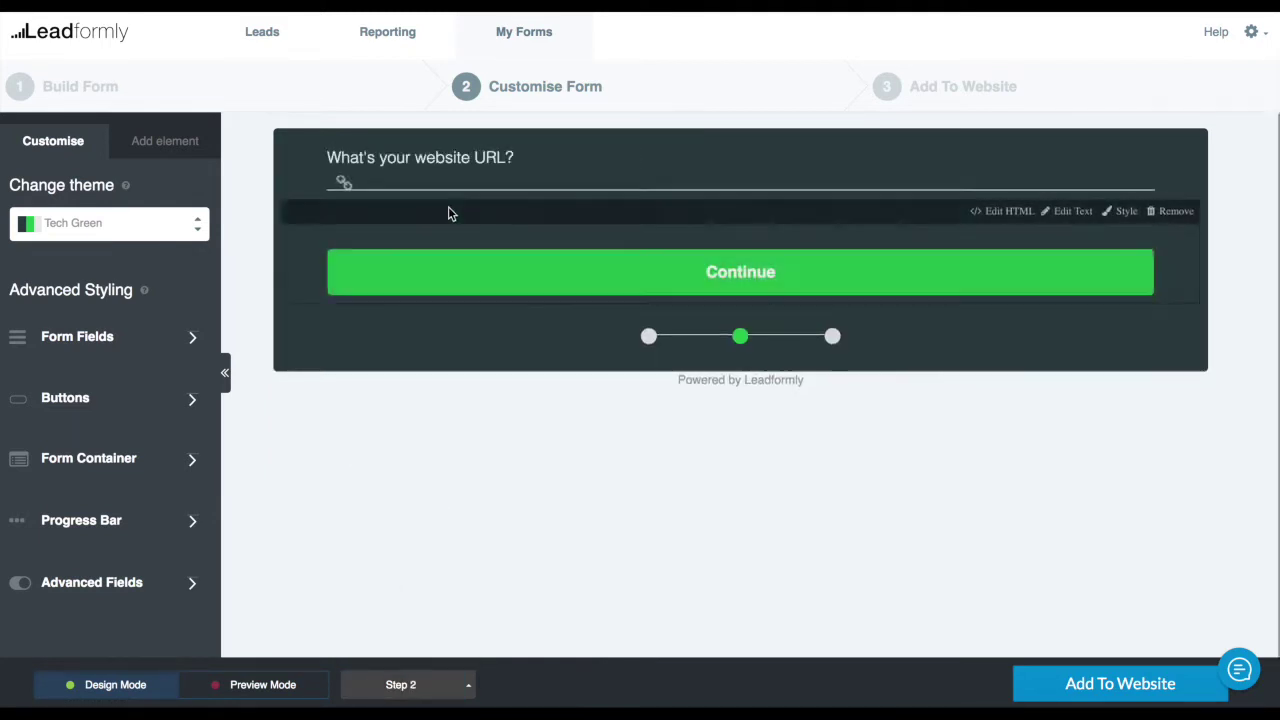
left_click(392, 684)
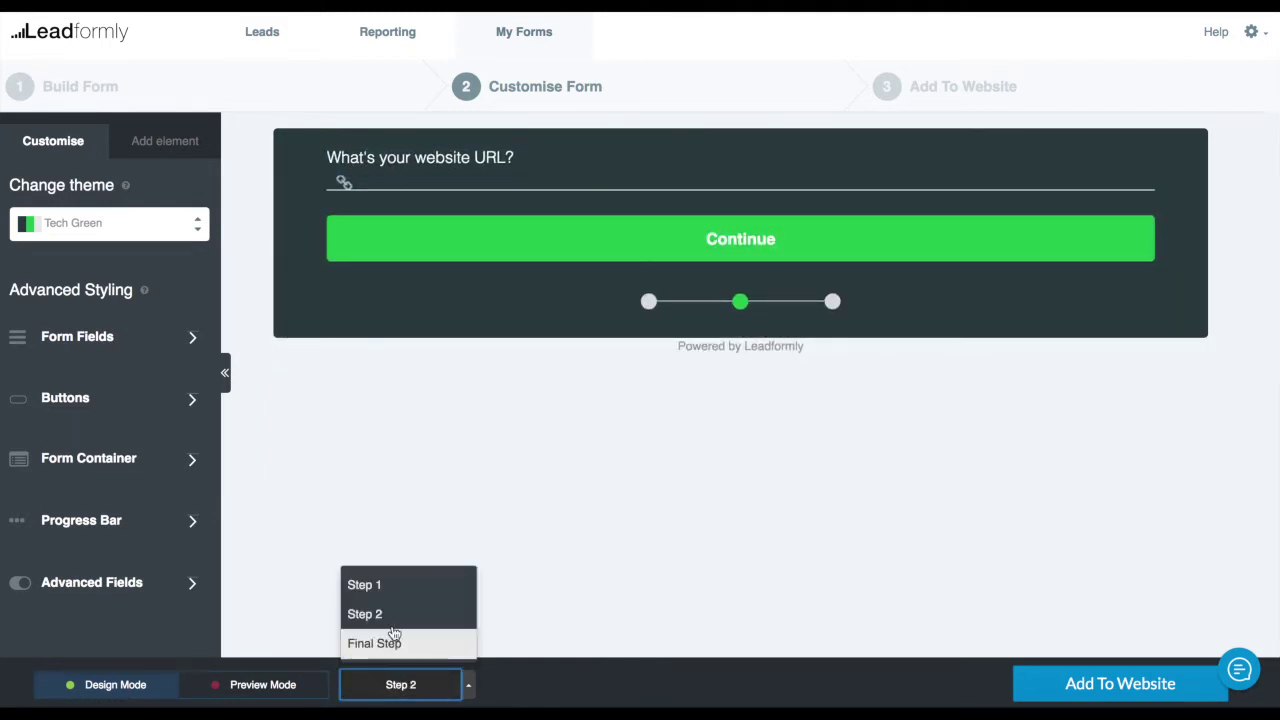
left_click(391, 585)
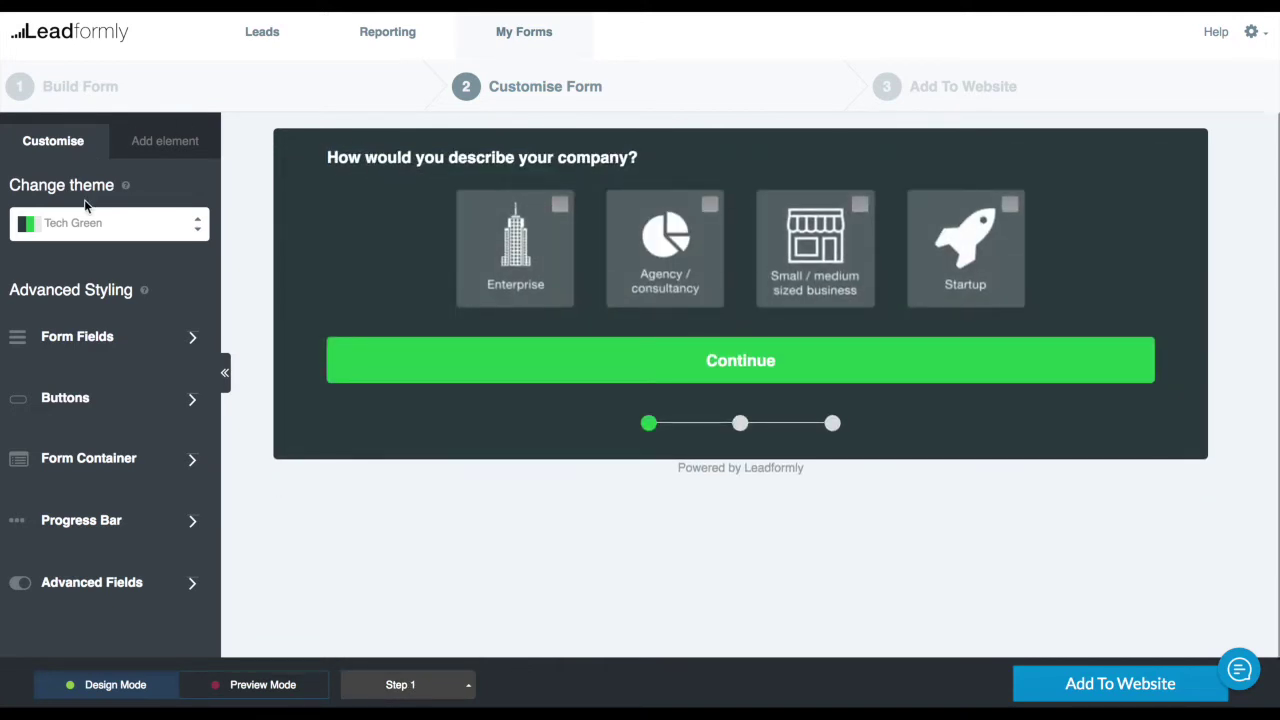
Try the Bright Pink theme, then switch back to Leadformly Purple
left_click(90, 224)
left_click(80, 338)
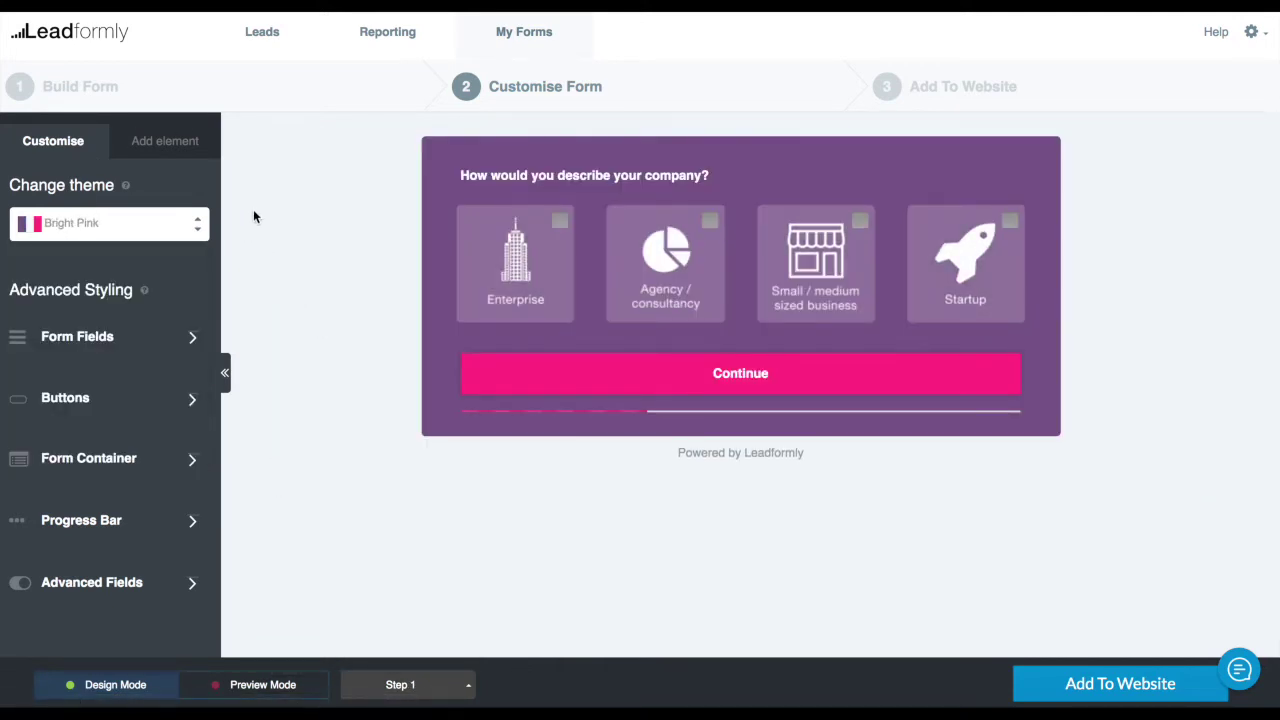
left_click(112, 234)
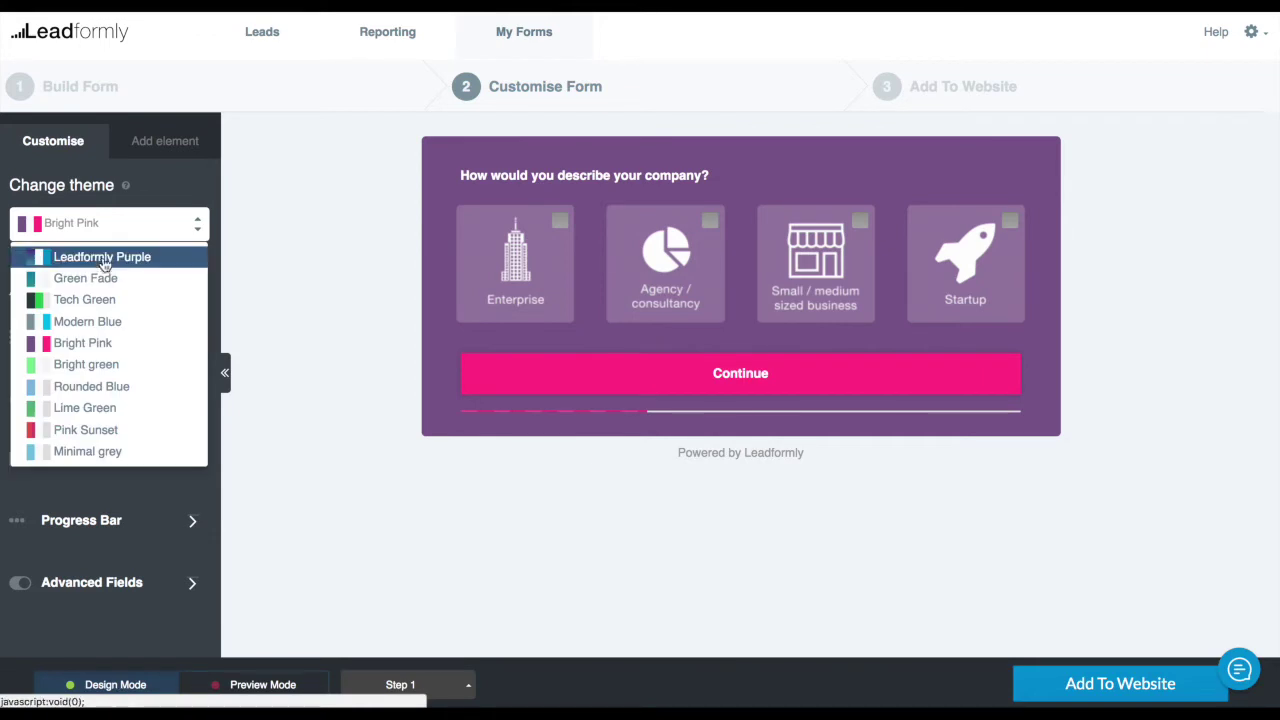
left_click(100, 259)
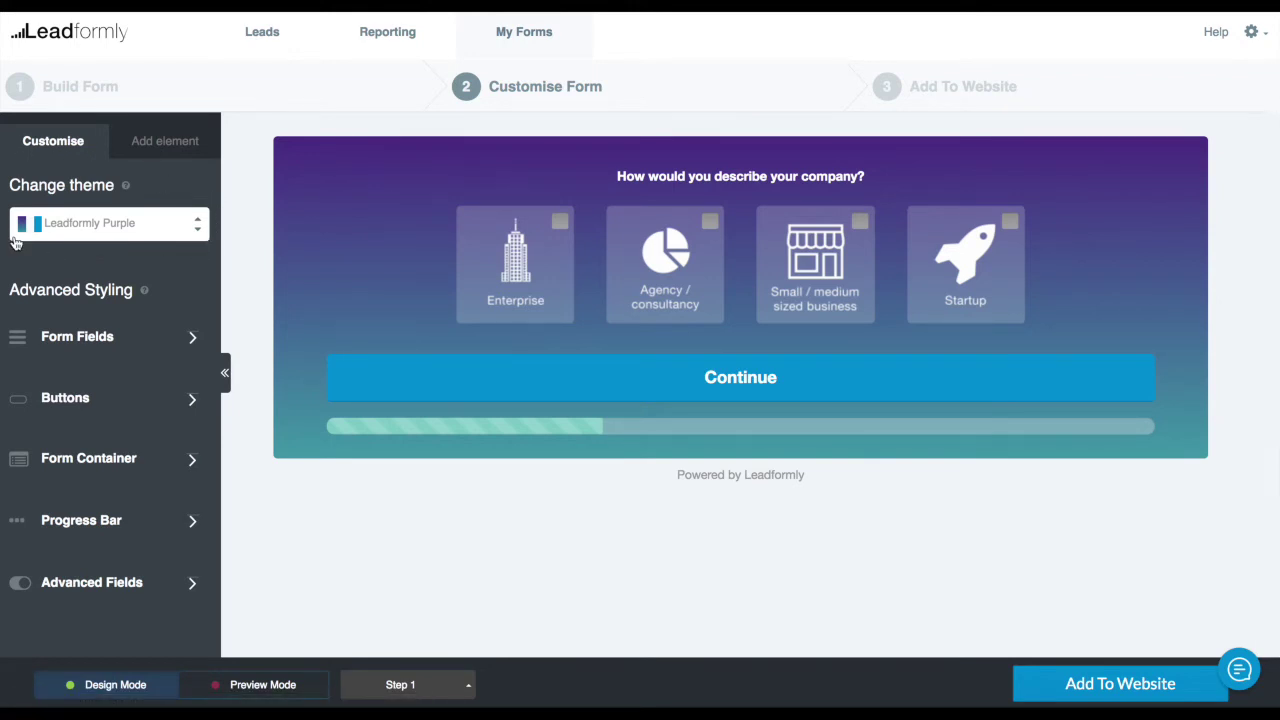
left_click(150, 228)
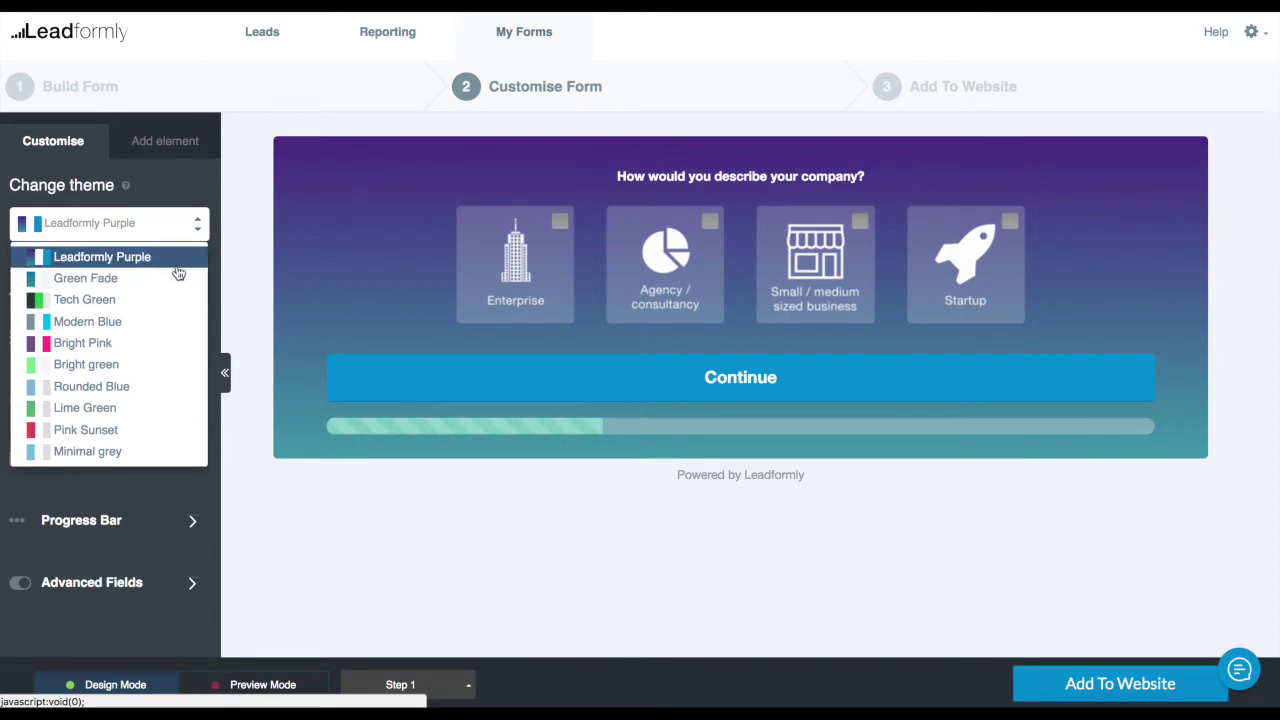
Expand the Form Fields styling and preview Step 2's website URL question
left_click(242, 248)
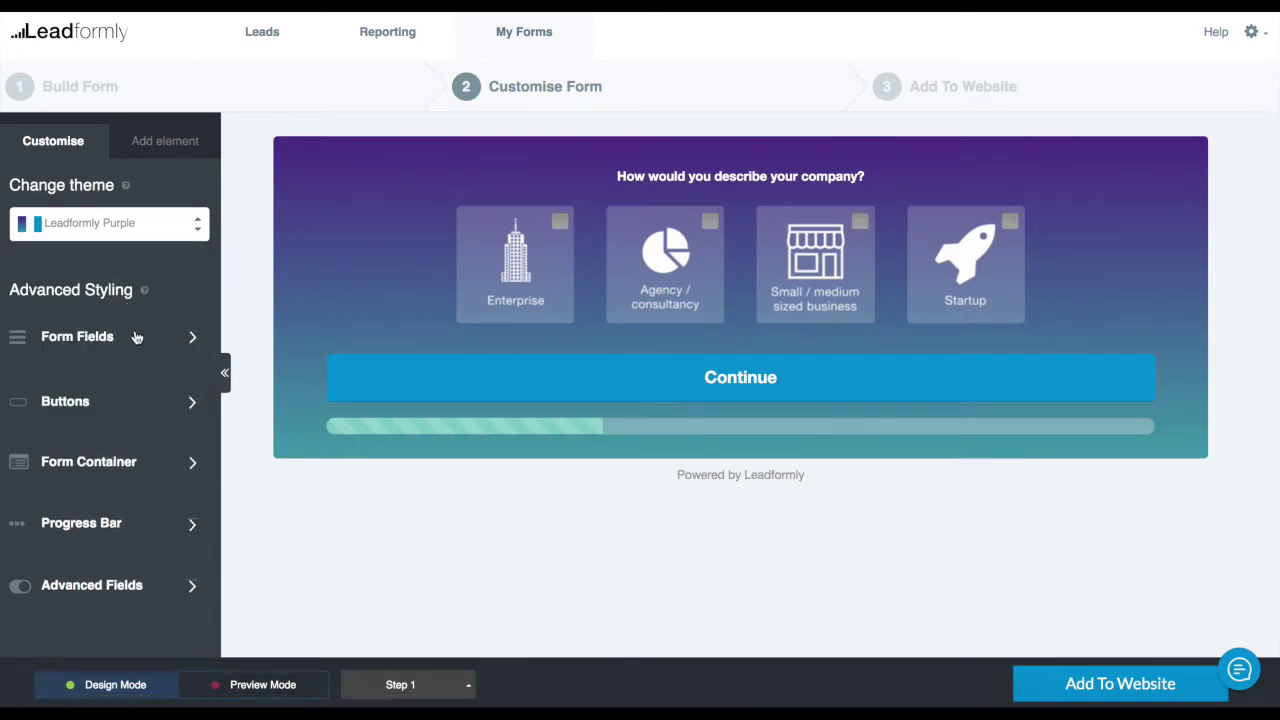
left_click(137, 343)
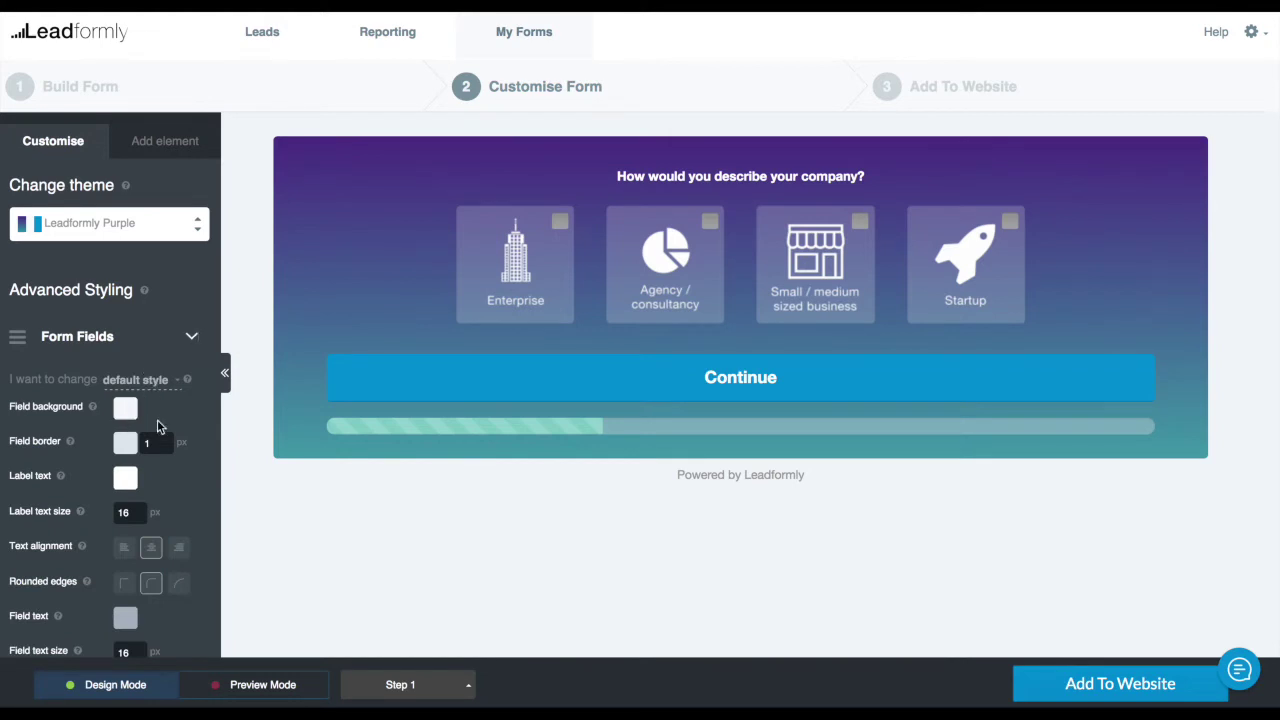
left_click(400, 685)
left_click(375, 611)
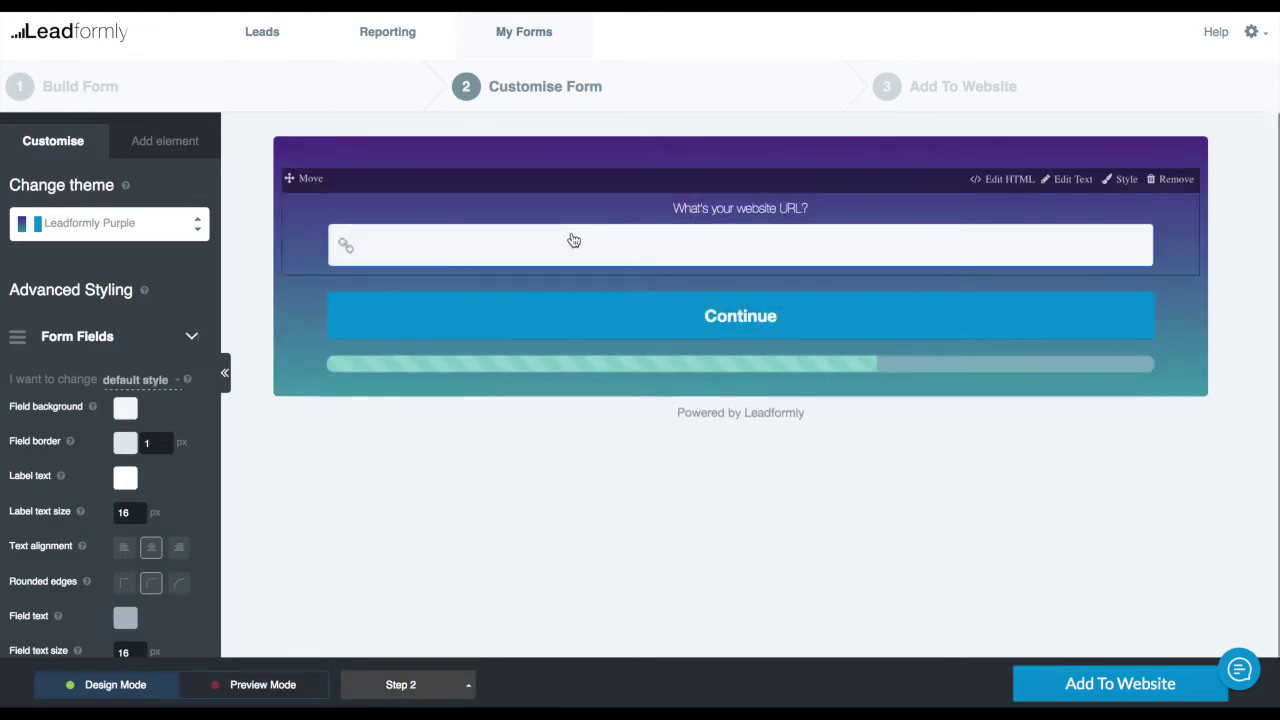
Try orange and semi-transparent field backgrounds, then settle on solid white
left_click(125, 408)
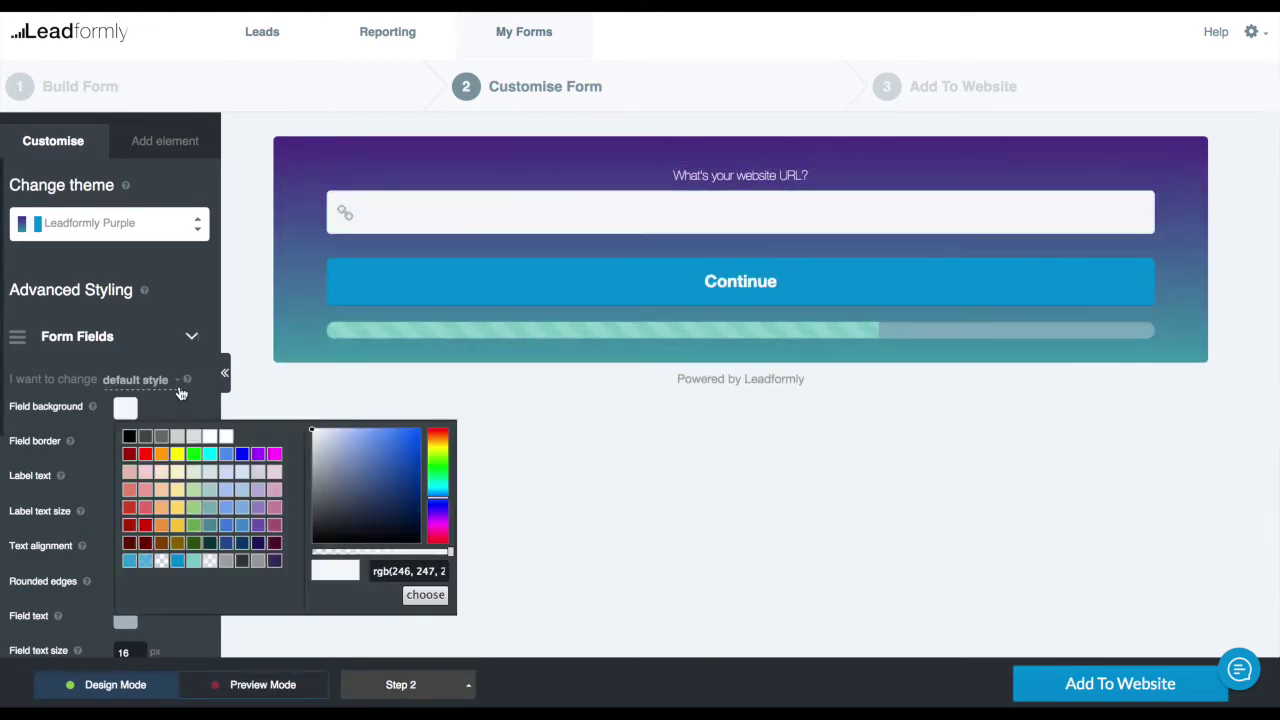
left_click(161, 454)
left_click(224, 438)
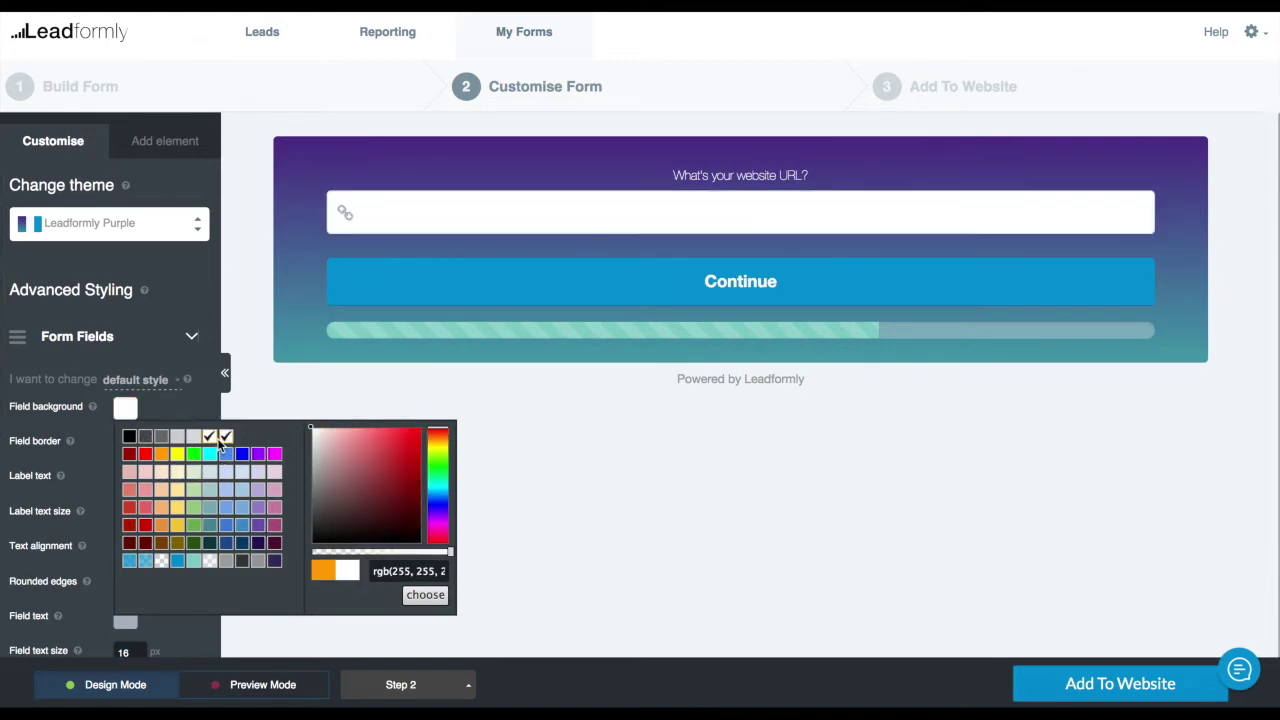
left_click(386, 548)
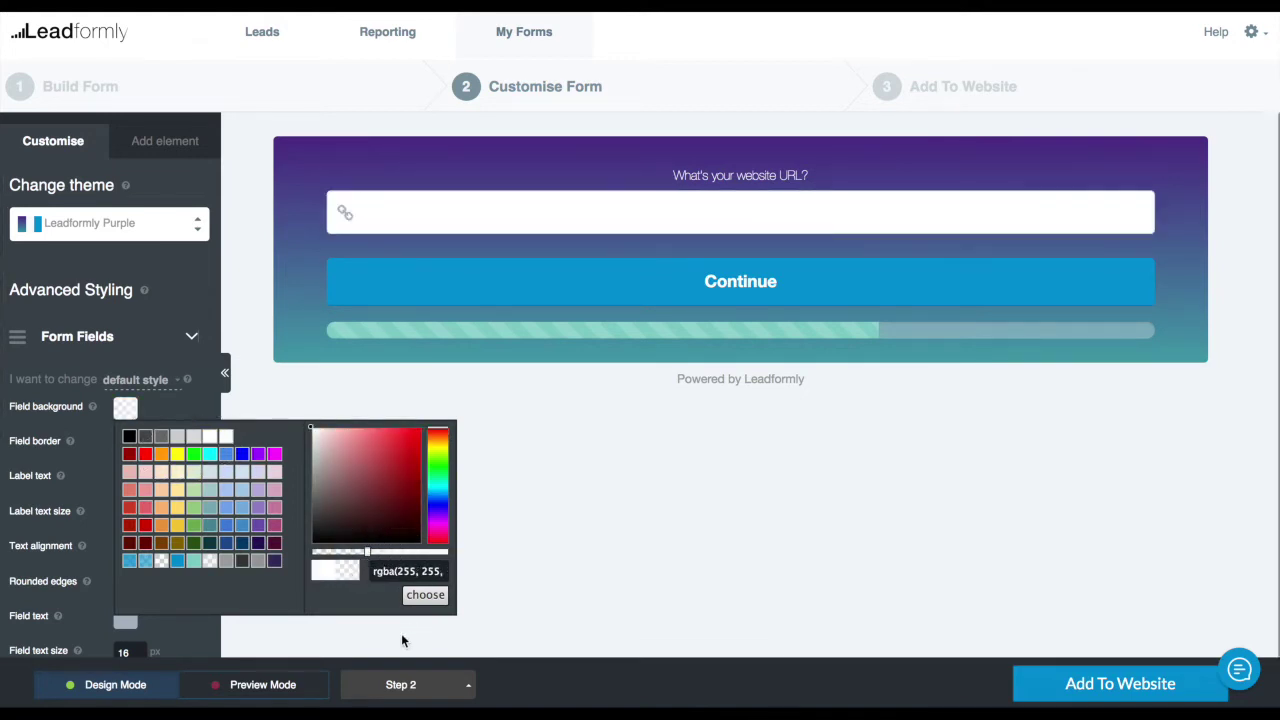
left_click(424, 597)
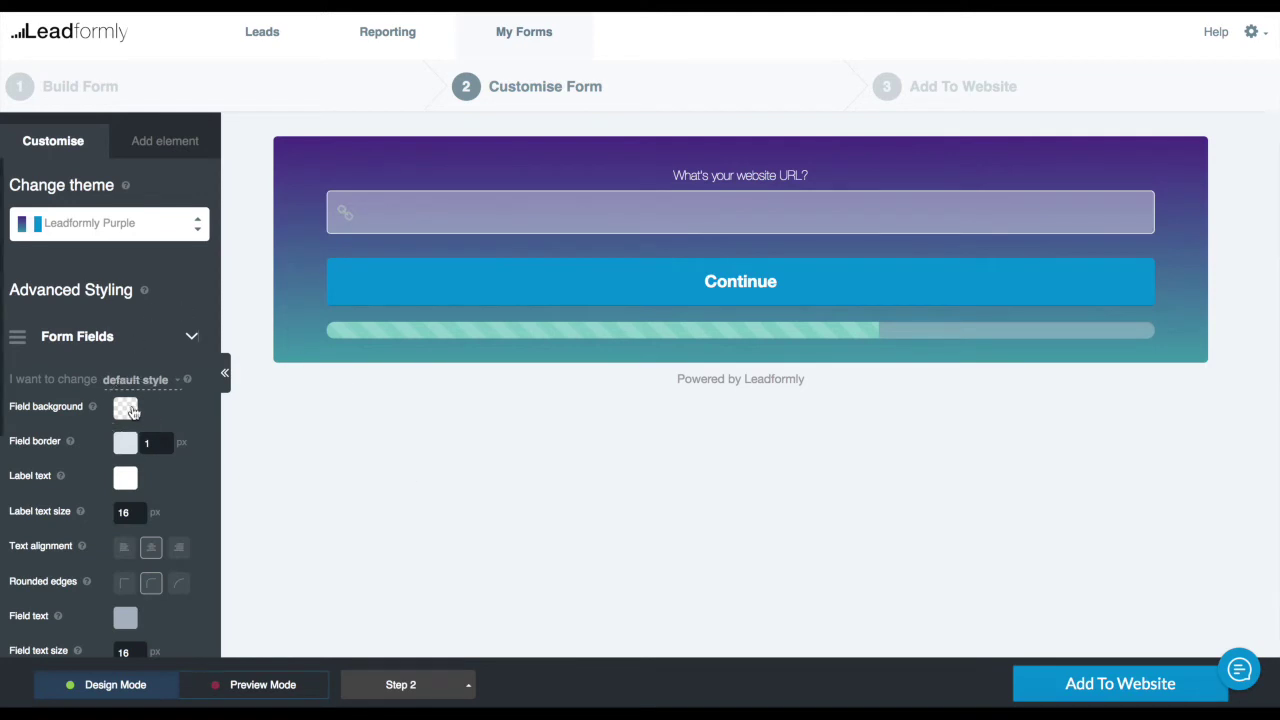
left_click(126, 409)
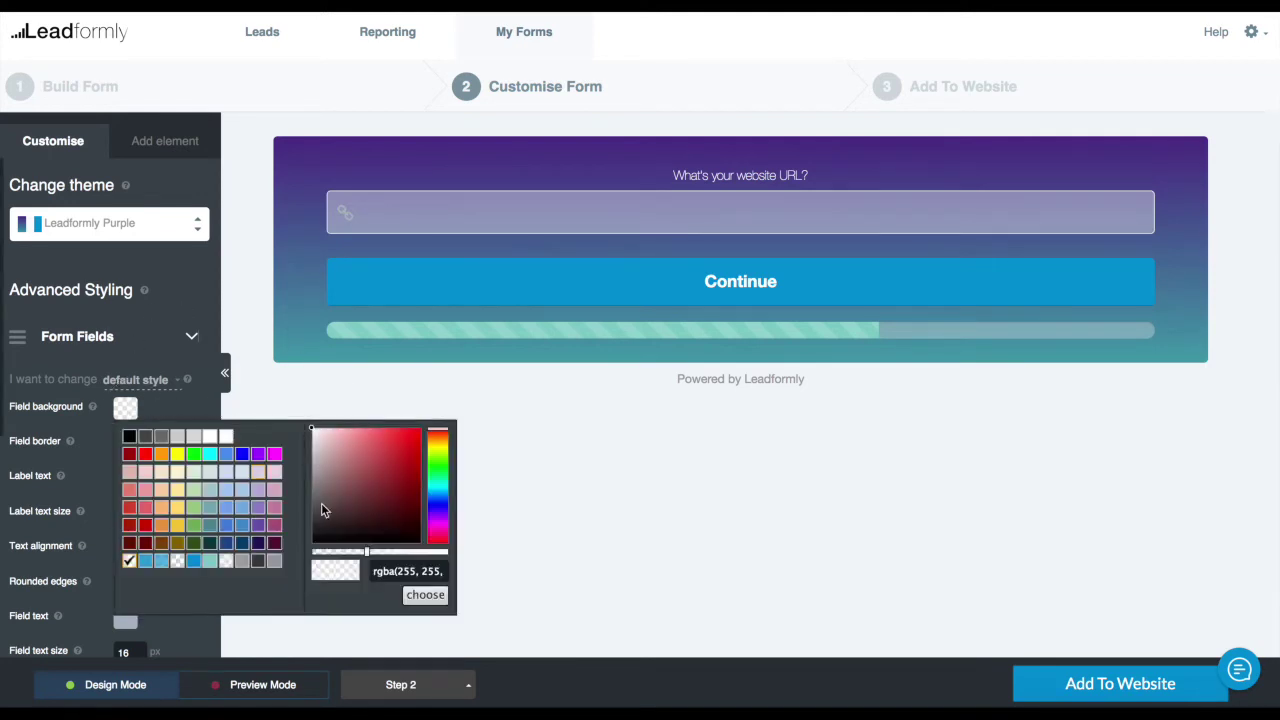
left_click(424, 597)
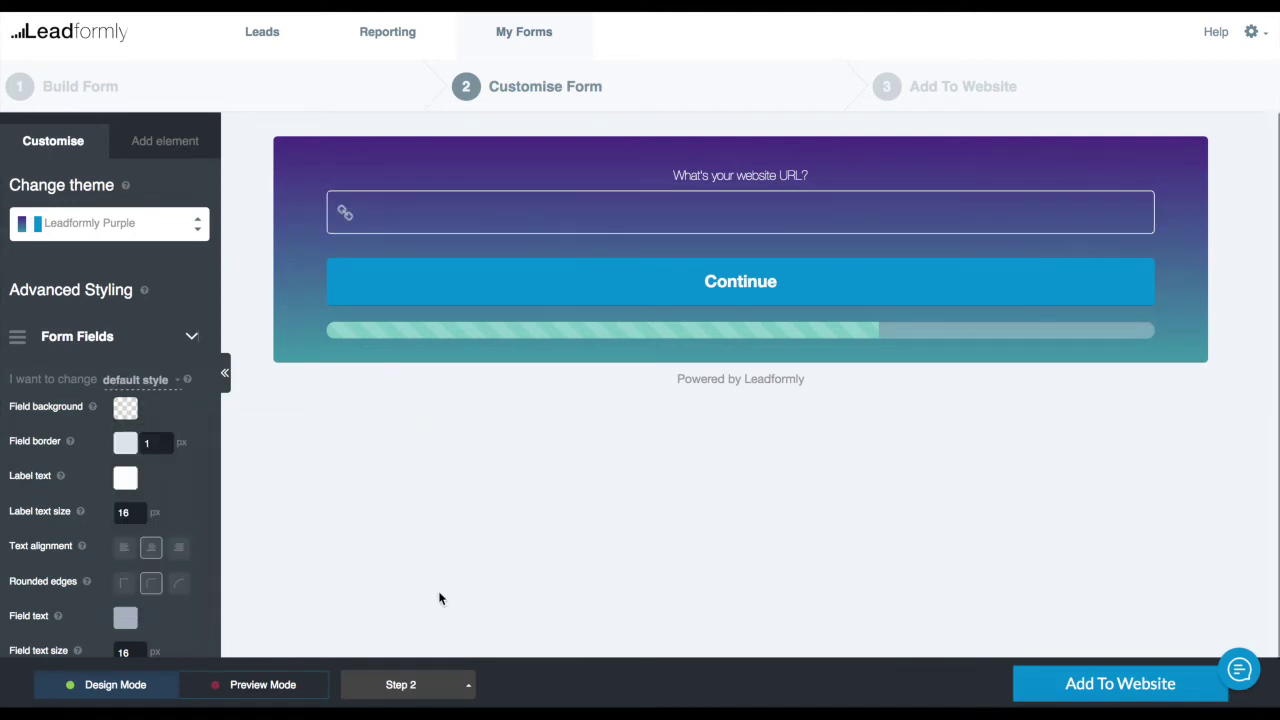
left_click(126, 409)
left_click_drag(437, 556, 450, 547)
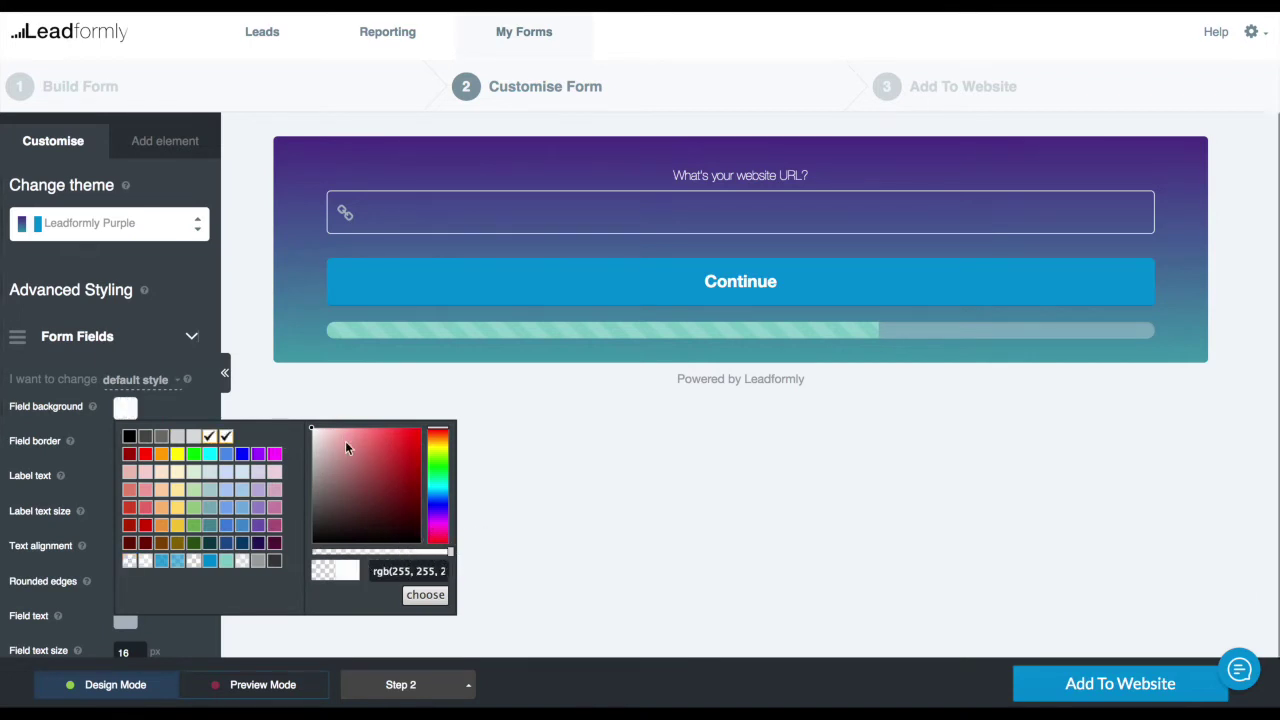
left_click(425, 595)
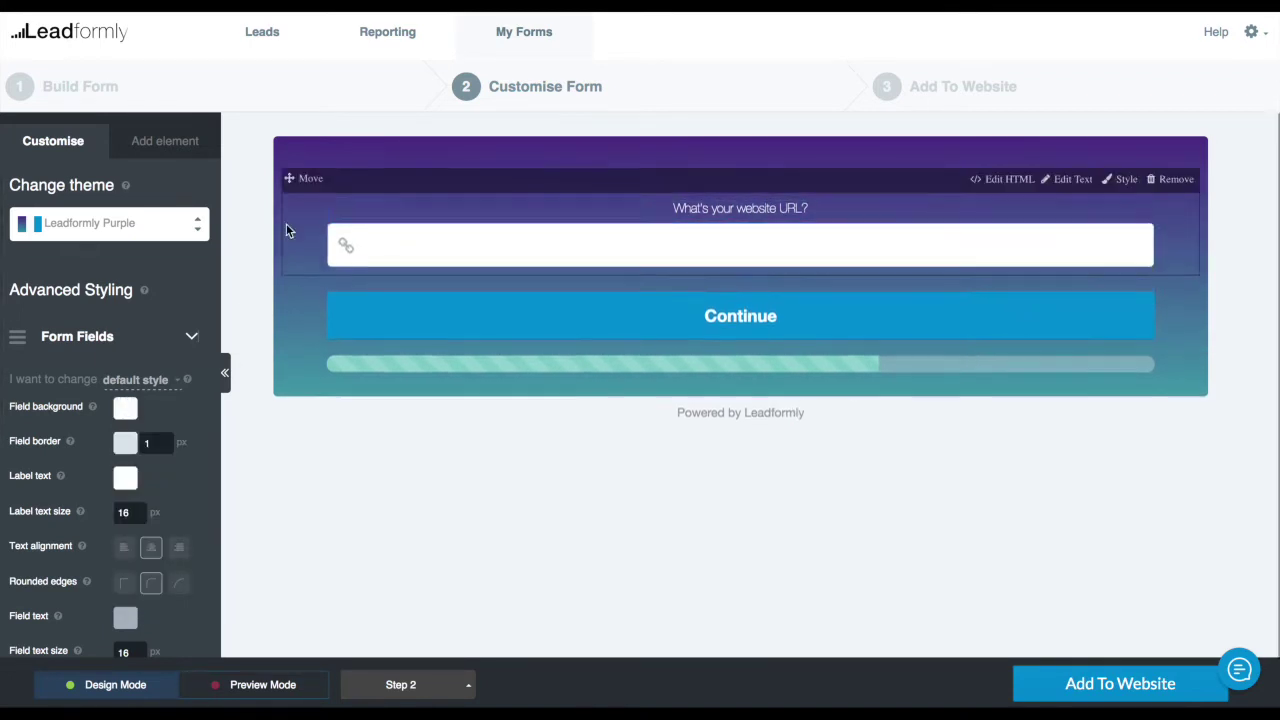
left_click(146, 336)
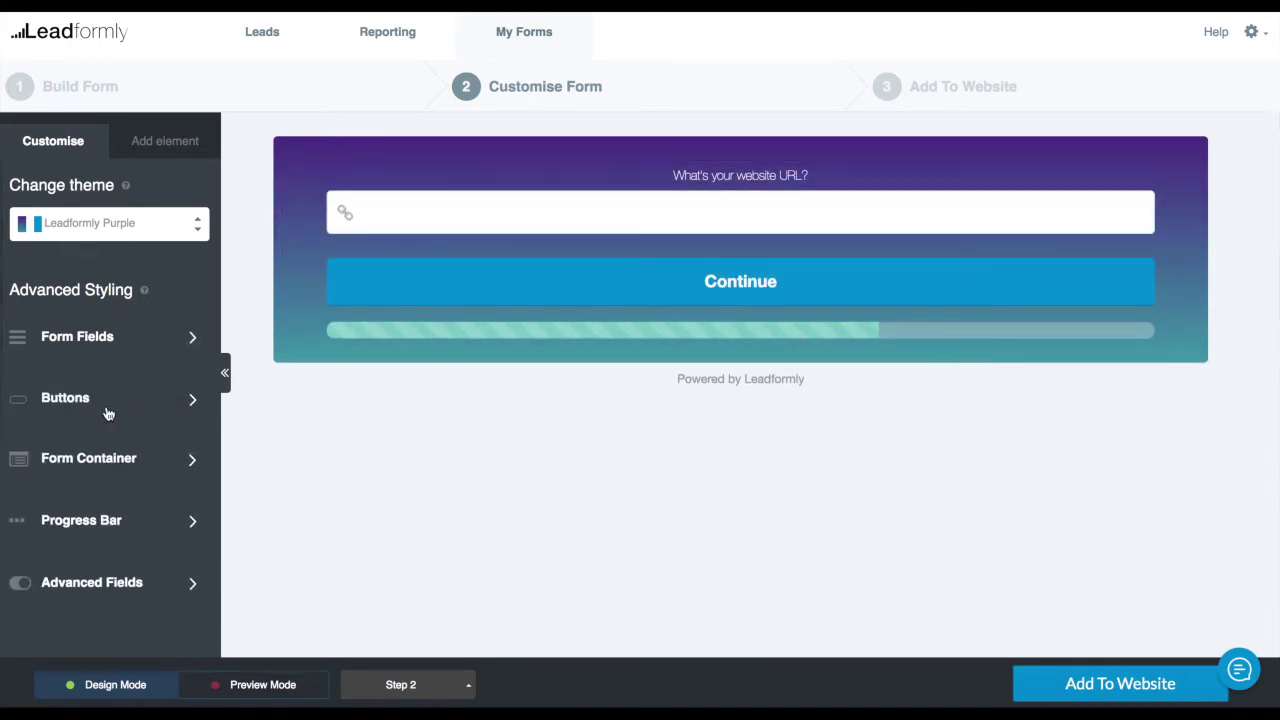
In Form Container, try Lora as the form font, then switch it to Helvetica
left_click(127, 457)
scroll(143, 466, "down", 1)
left_click(186, 478)
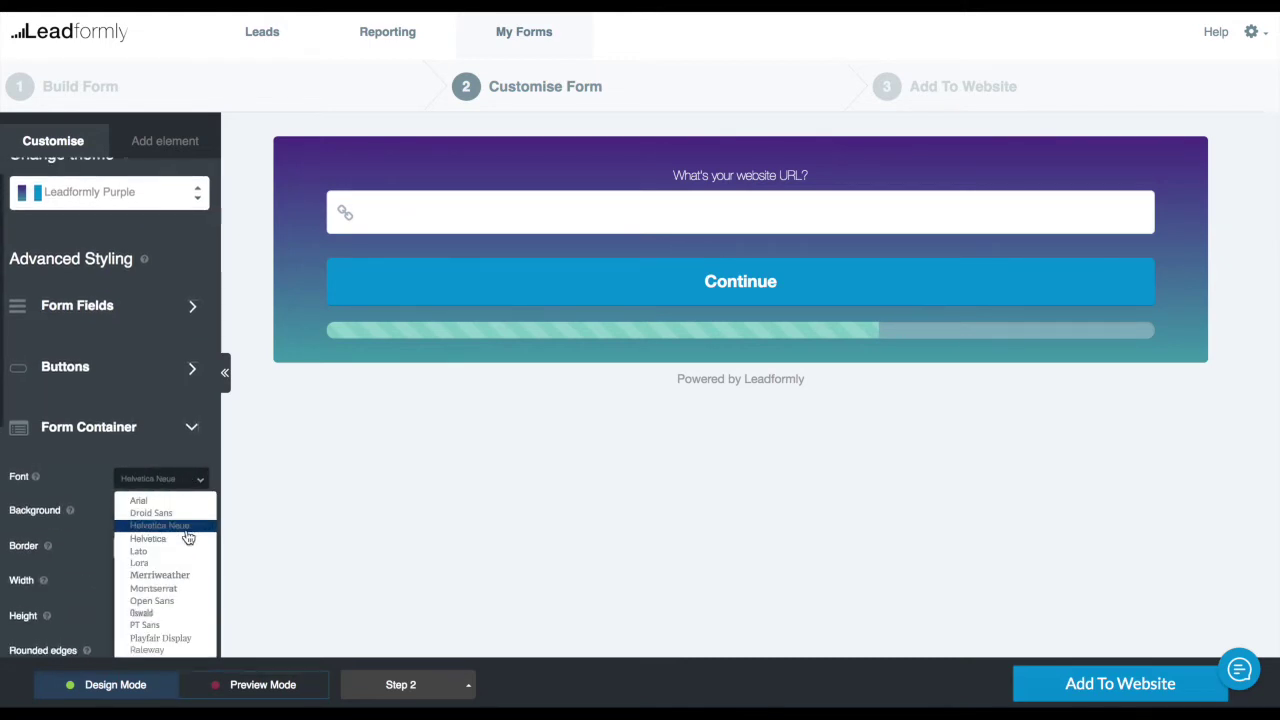
scroll(171, 575, "up", 1)
left_click(171, 584)
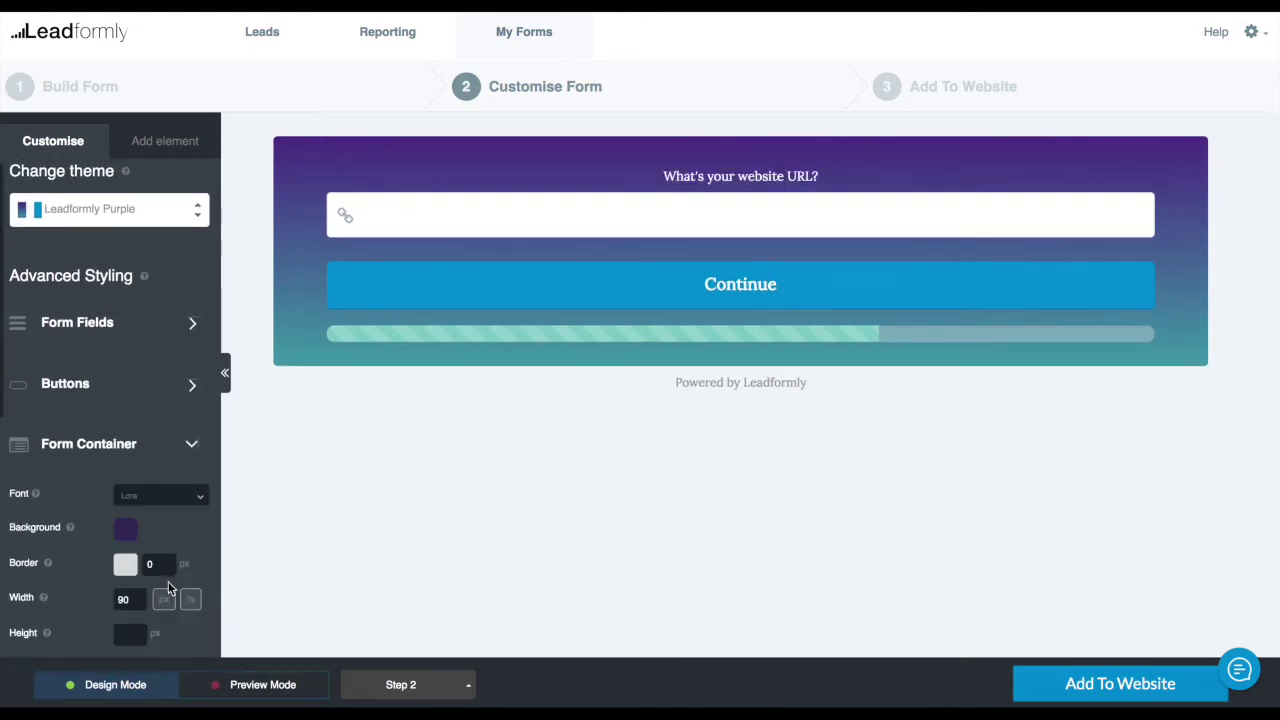
left_click(173, 500)
mouse_move(775, 298)
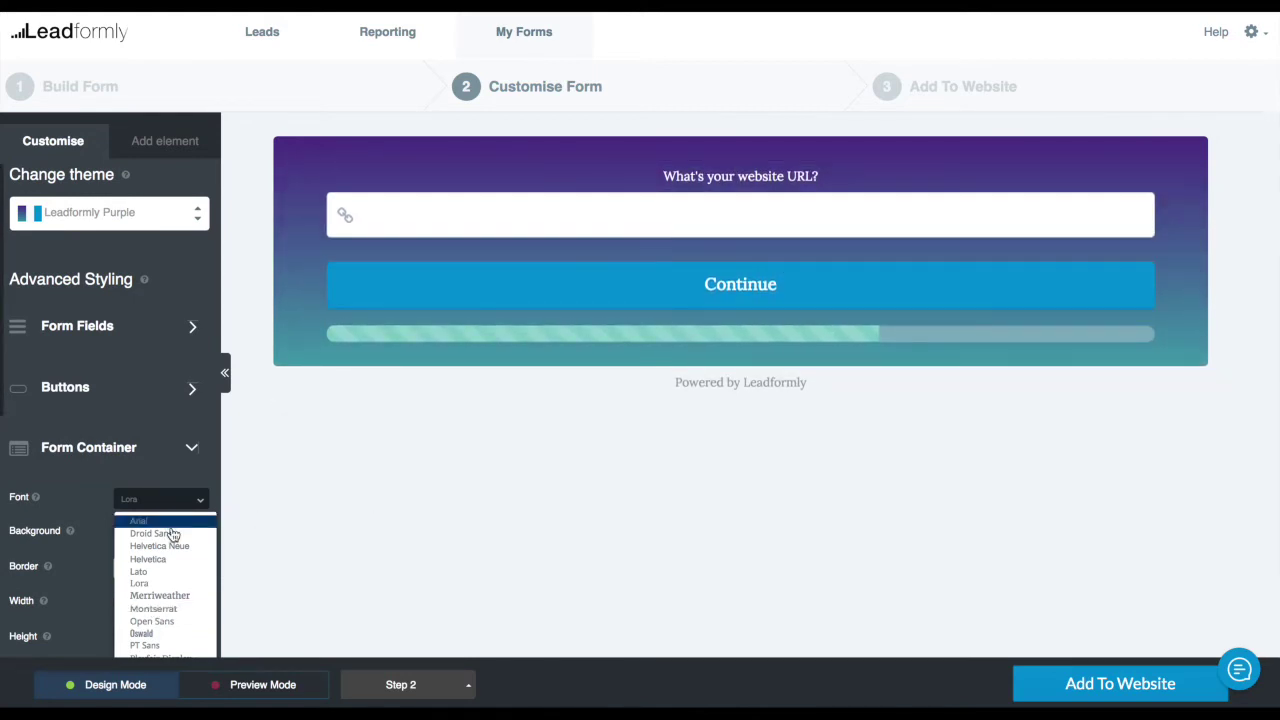
left_click(170, 559)
Try fully rounded corners on the form container, then settle on slight rounding
scroll(171, 457, "down", 3)
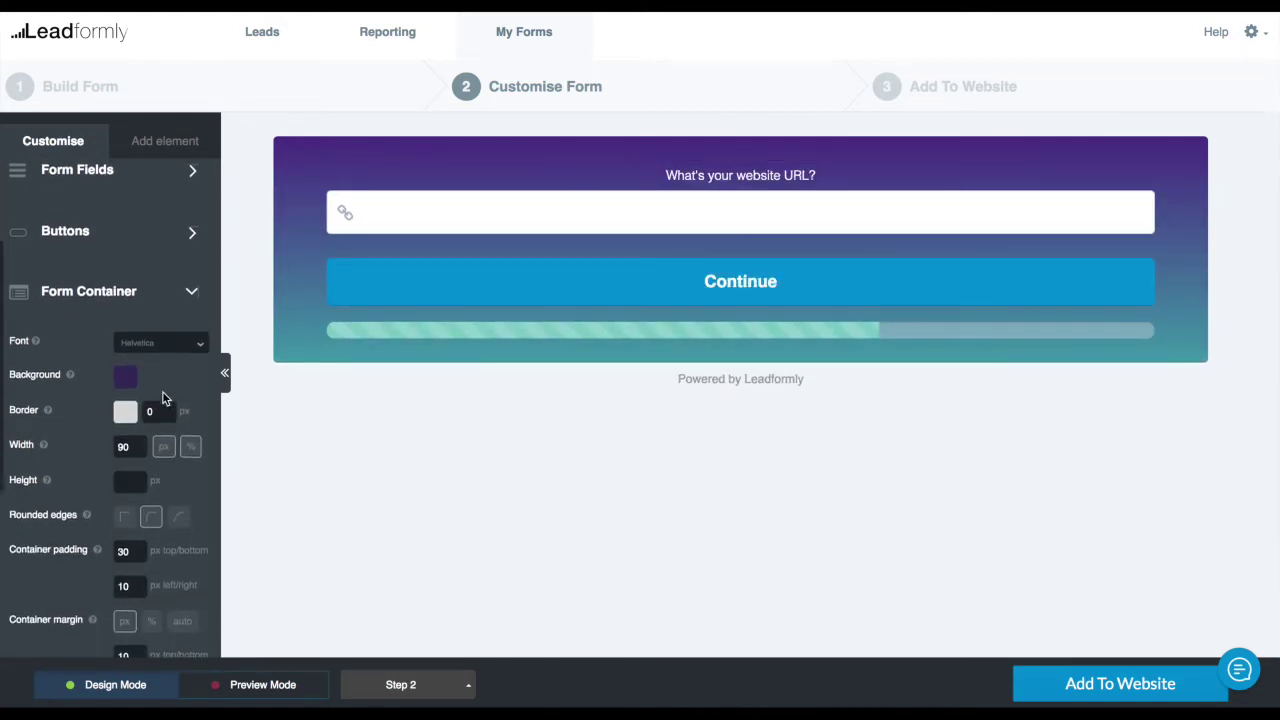
scroll(165, 398, "down", 1)
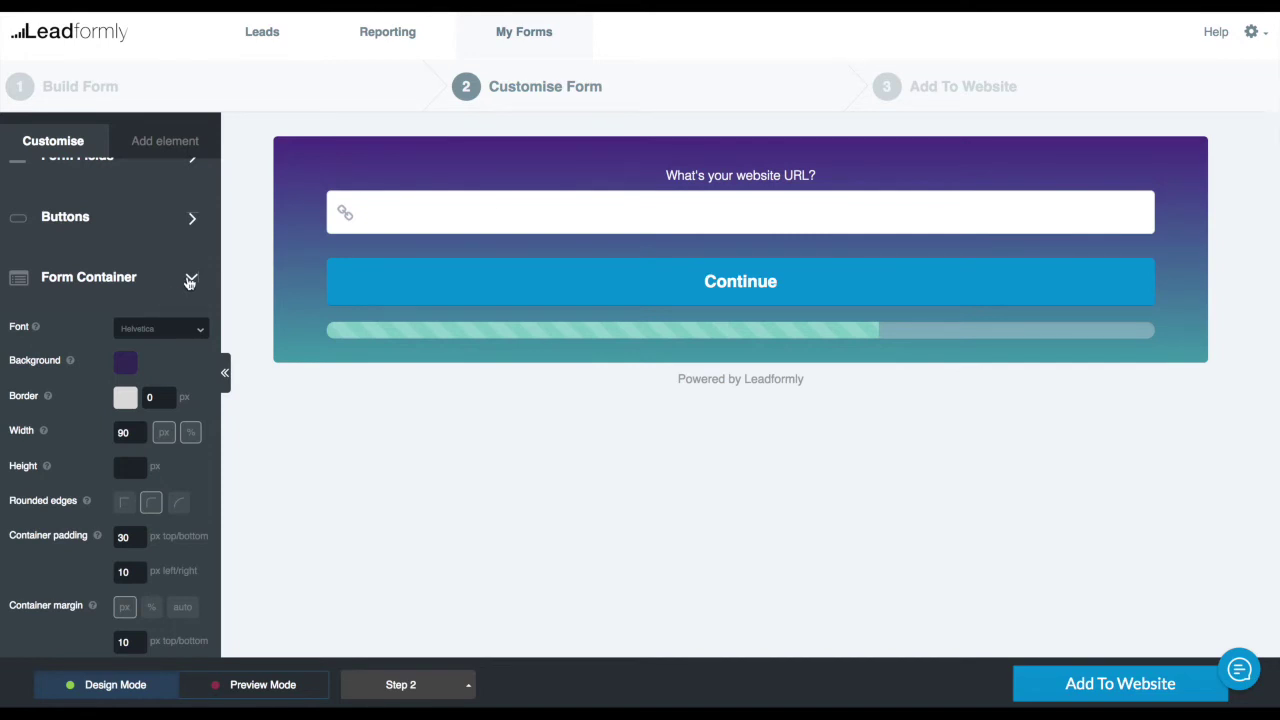
scroll(198, 440, "down", 3)
left_click(180, 412)
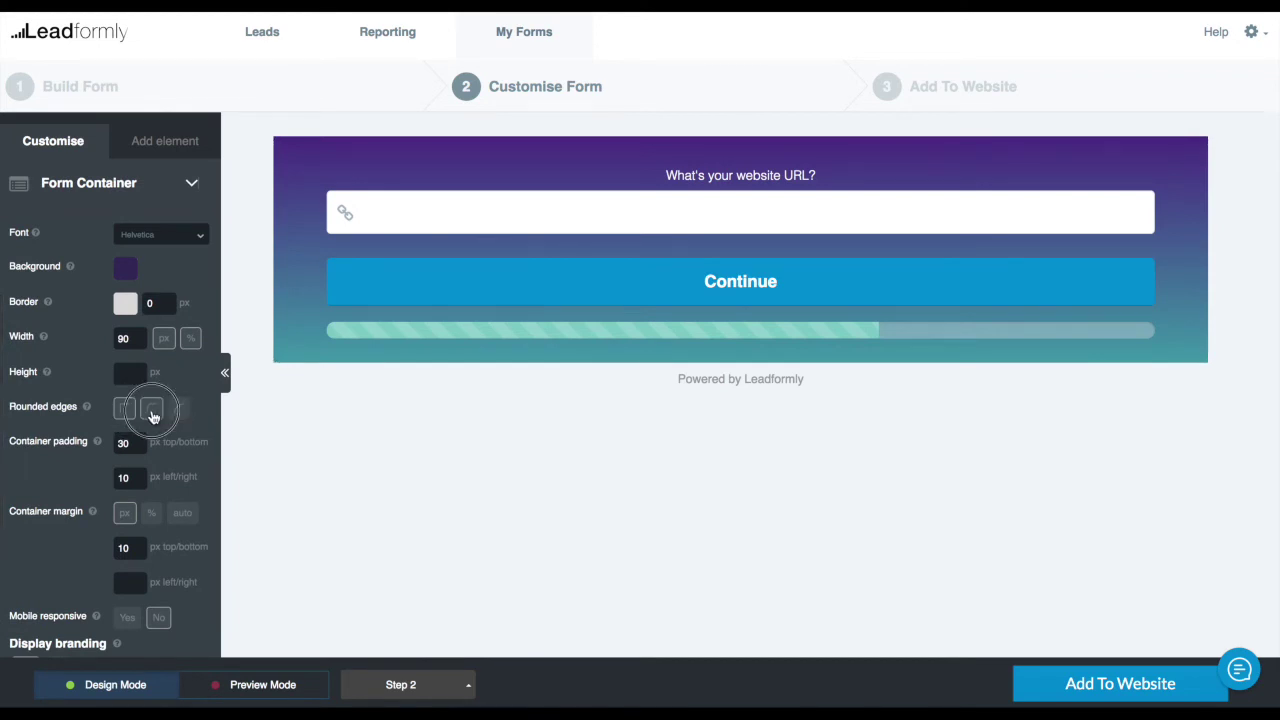
left_click(151, 412)
Change the progress bar style to Barber (animated) in Advanced Styling
left_click(156, 195)
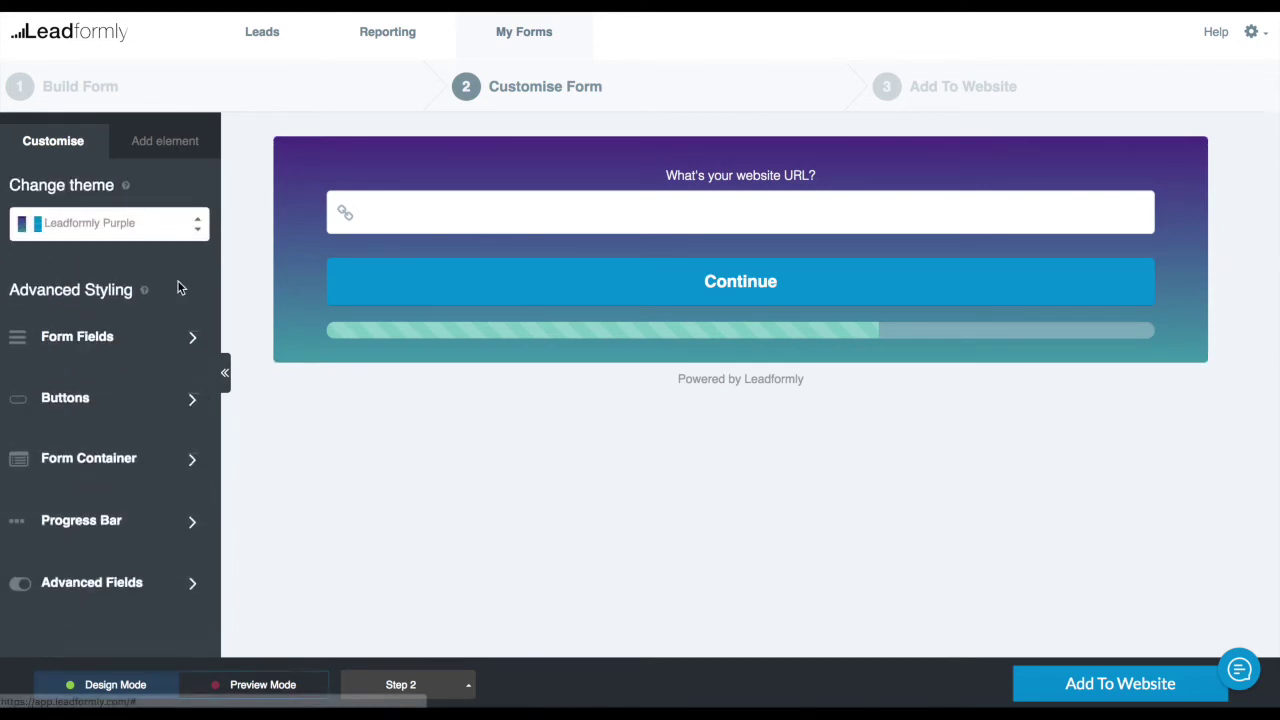
left_click(128, 531)
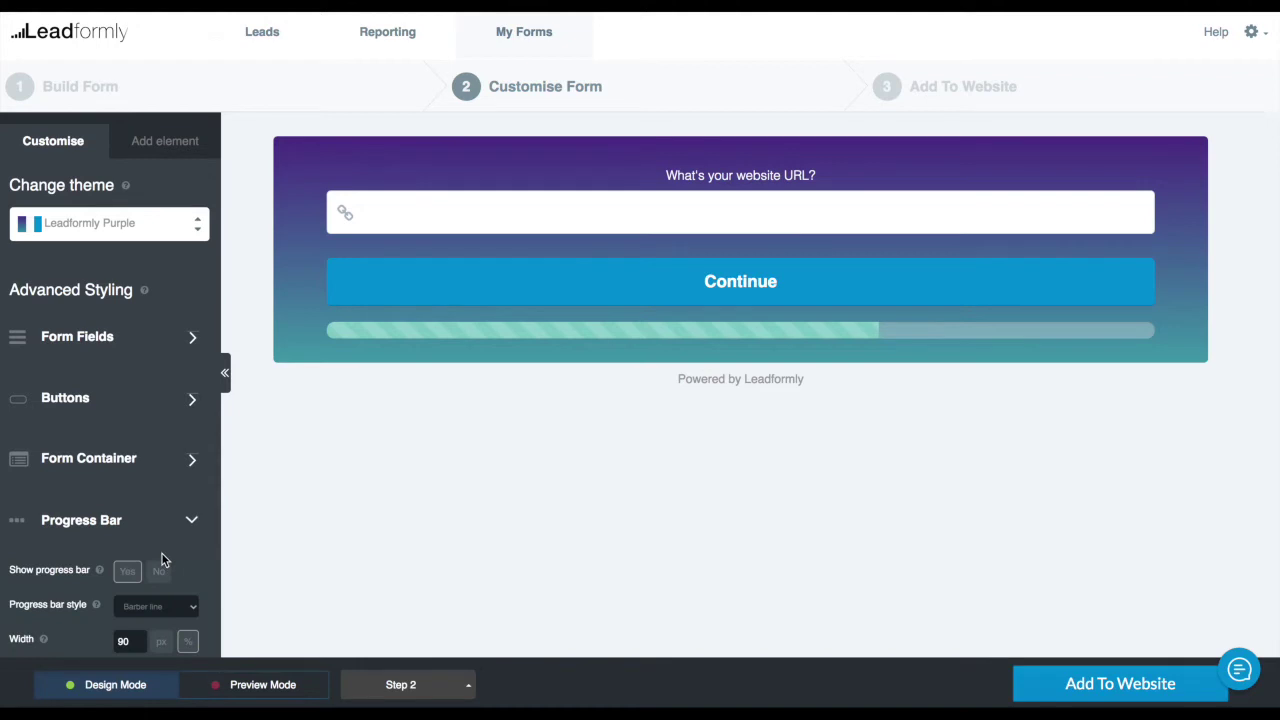
scroll(190, 537, "down", 5)
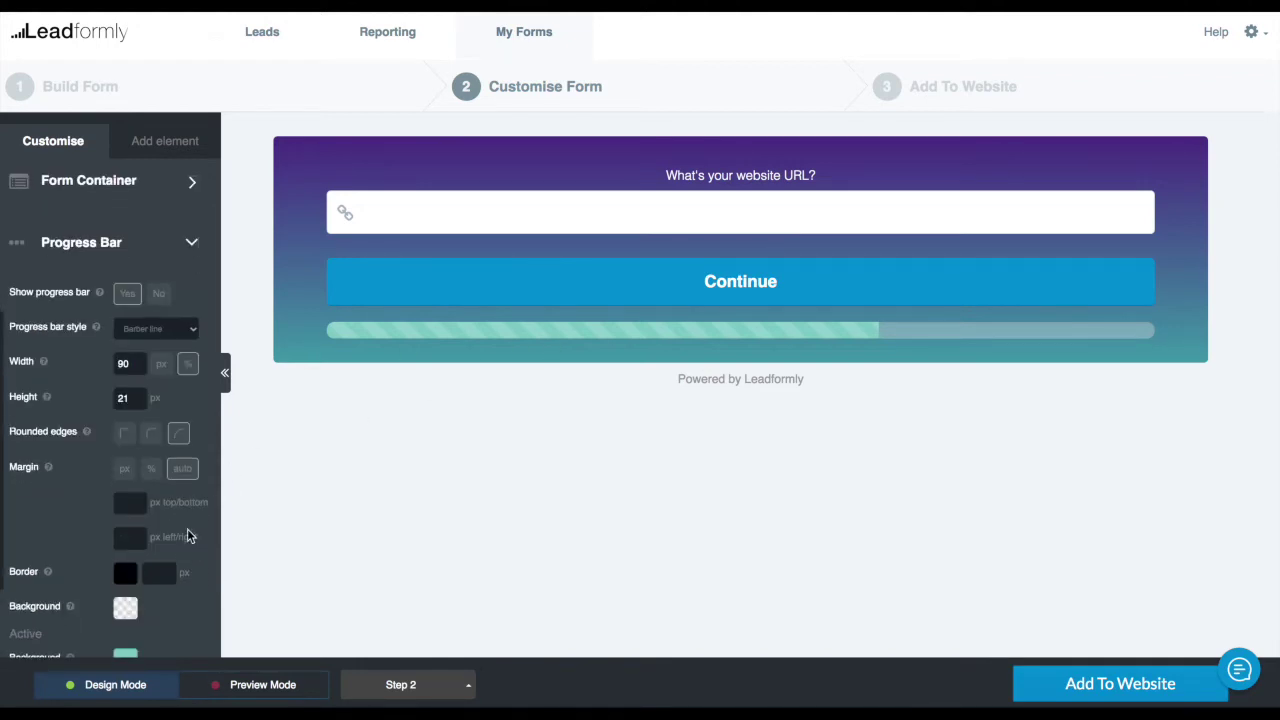
left_click(155, 335)
left_click(127, 314)
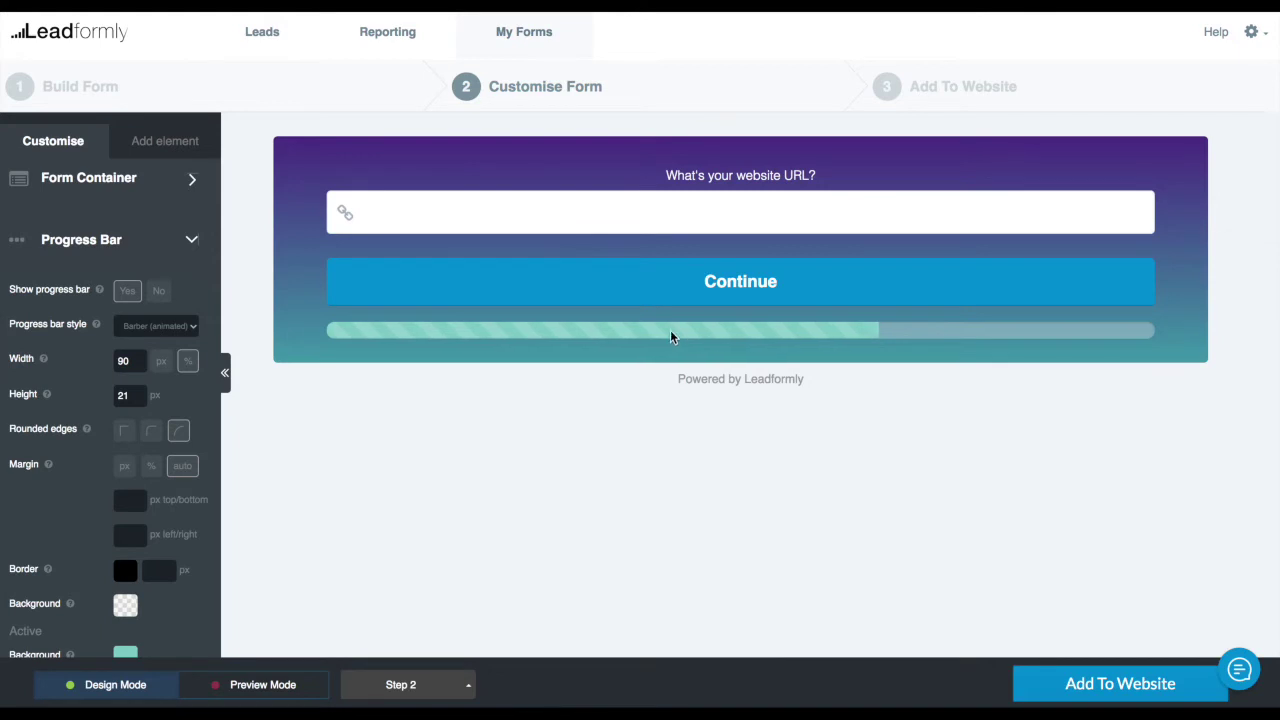
left_click(130, 249)
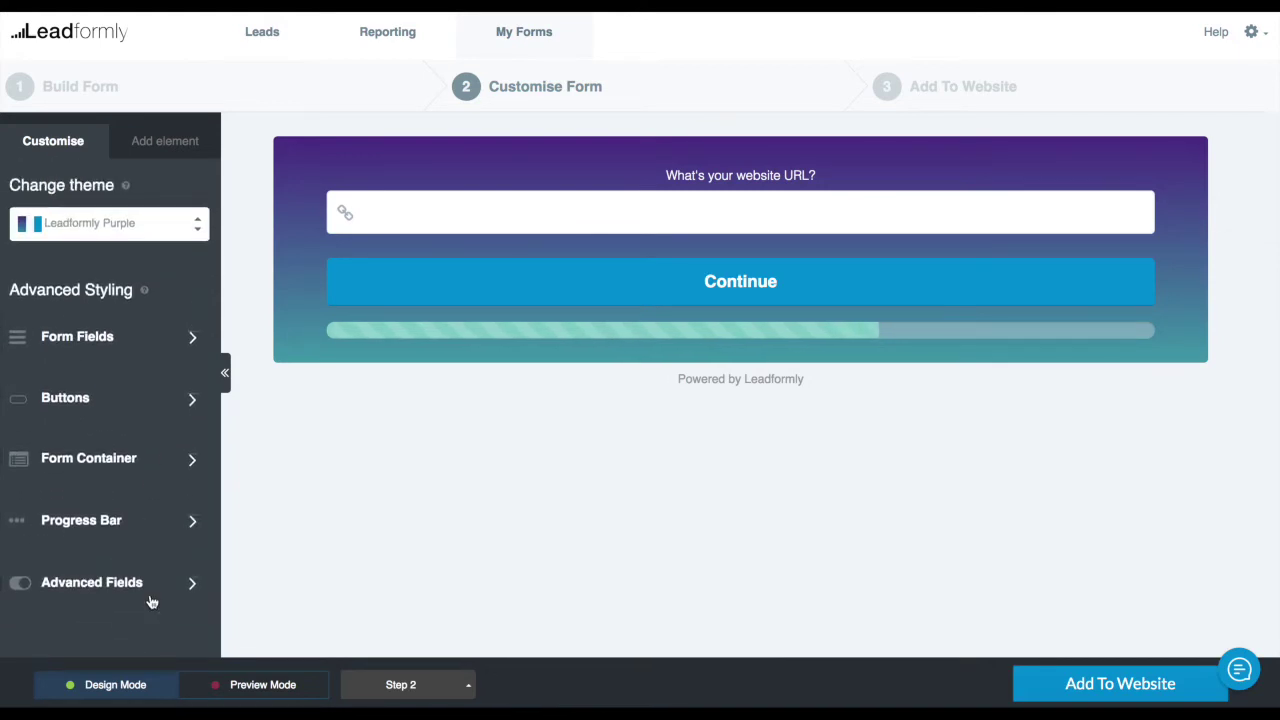
left_click(160, 590)
left_click(405, 684)
On Step 1, test the Enterprise choice in Preview Mode, then return to Design Mode
left_click(411, 586)
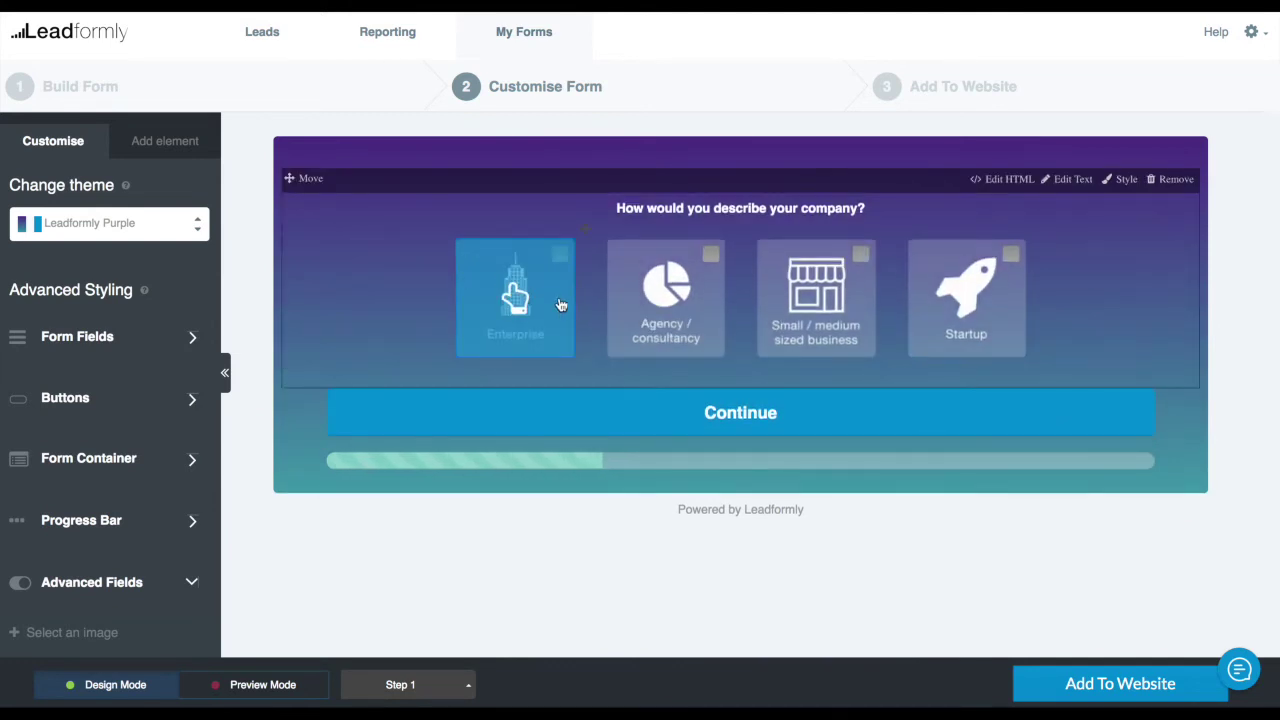
left_click(312, 688)
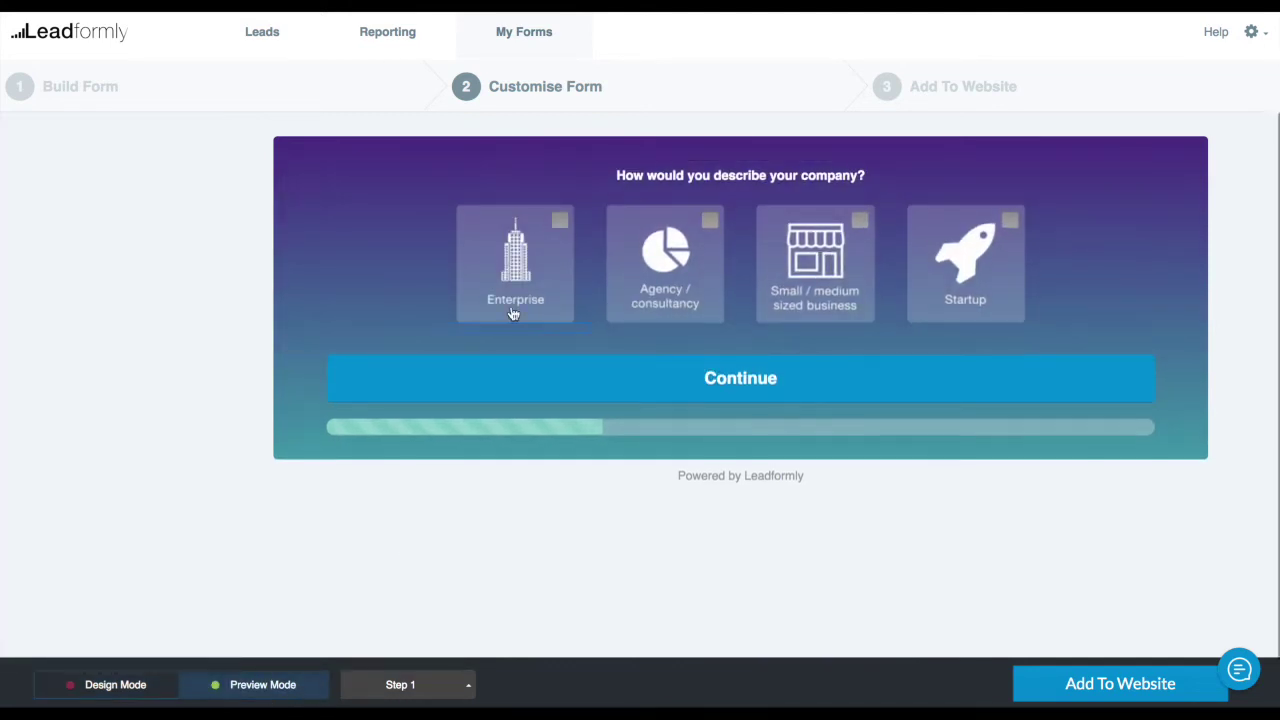
left_click(511, 262)
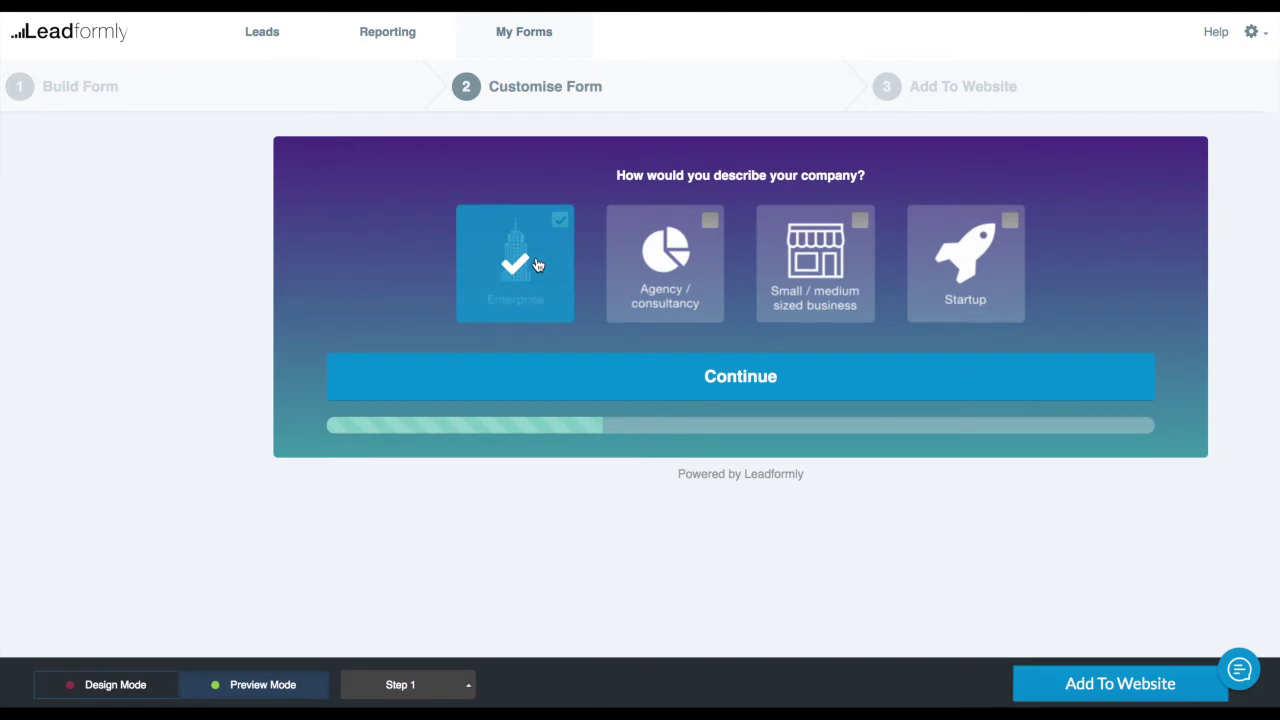
left_click(140, 688)
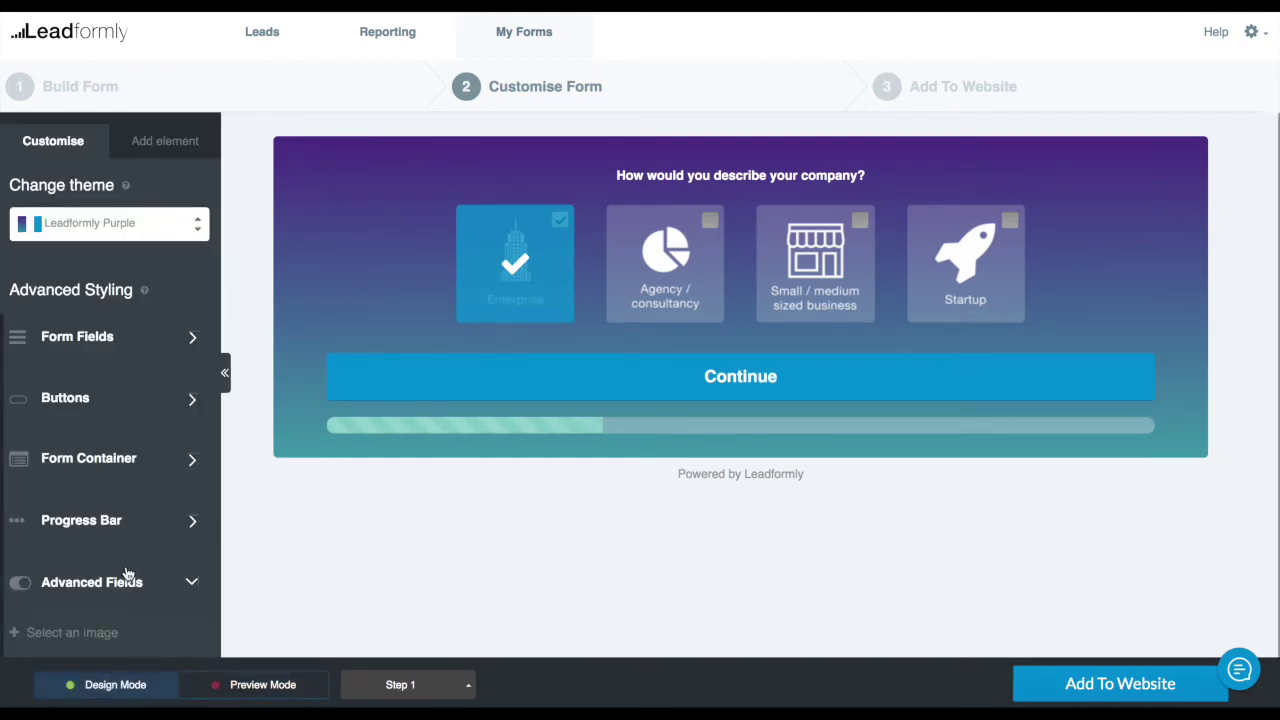
Set the Select an image hover-style overlay colour to semi-transparent green
scroll(138, 566, "down", 2)
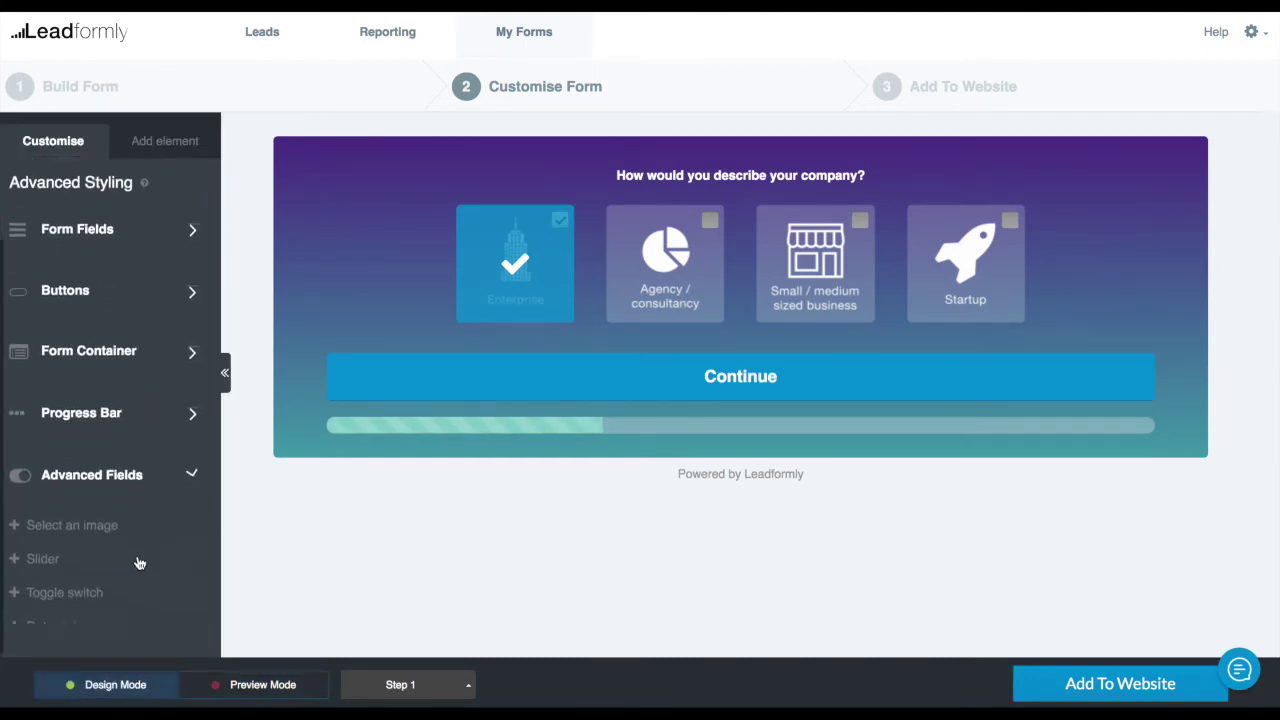
left_click(95, 527)
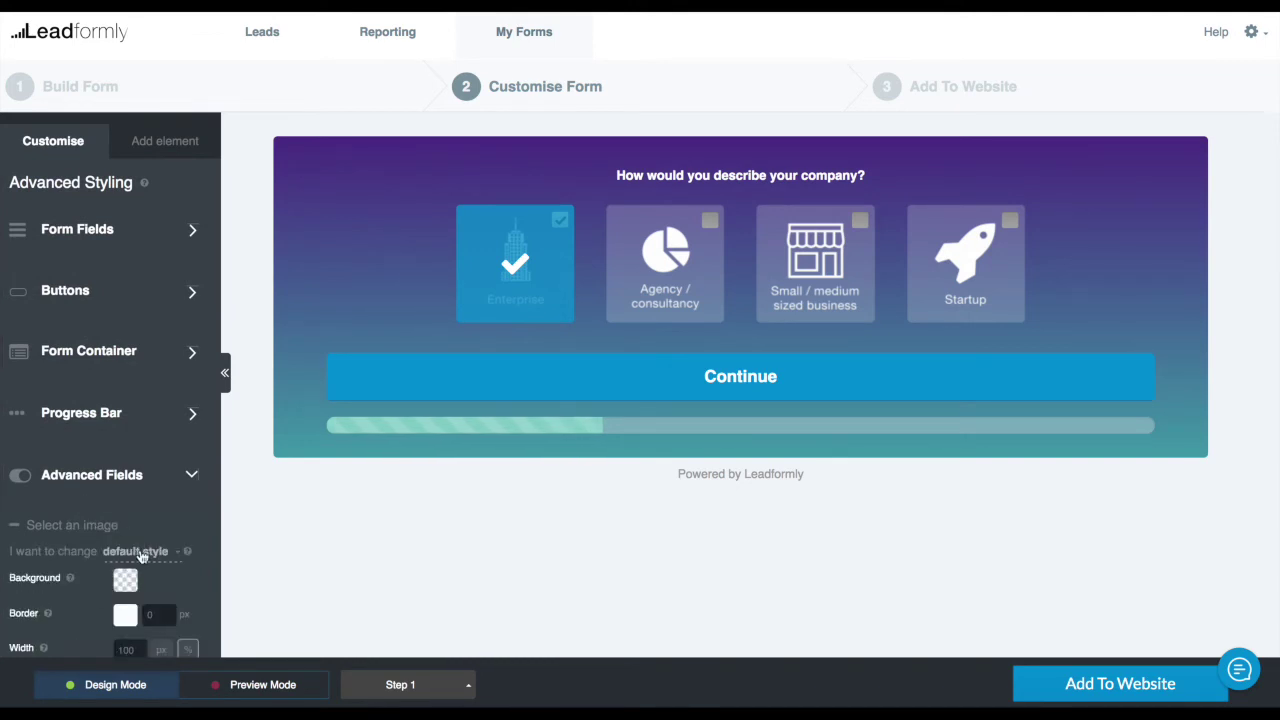
left_click(142, 556)
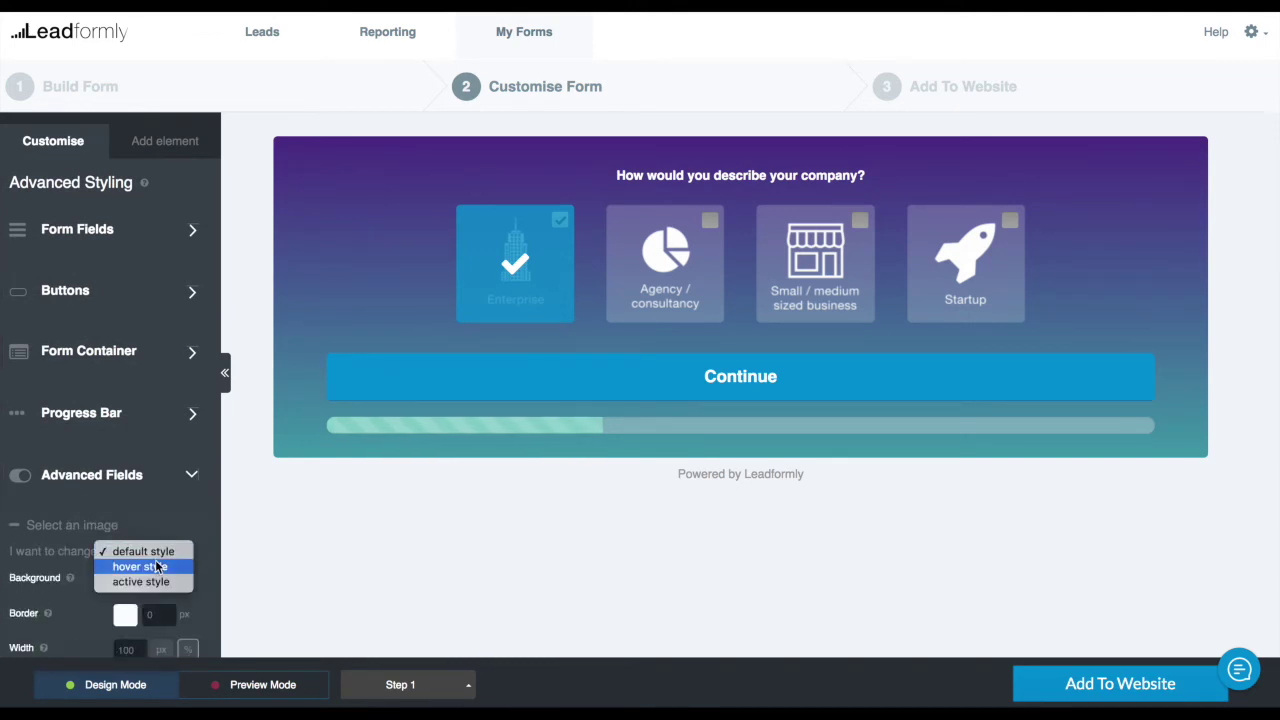
left_click(157, 566)
scroll(157, 546, "down", 2)
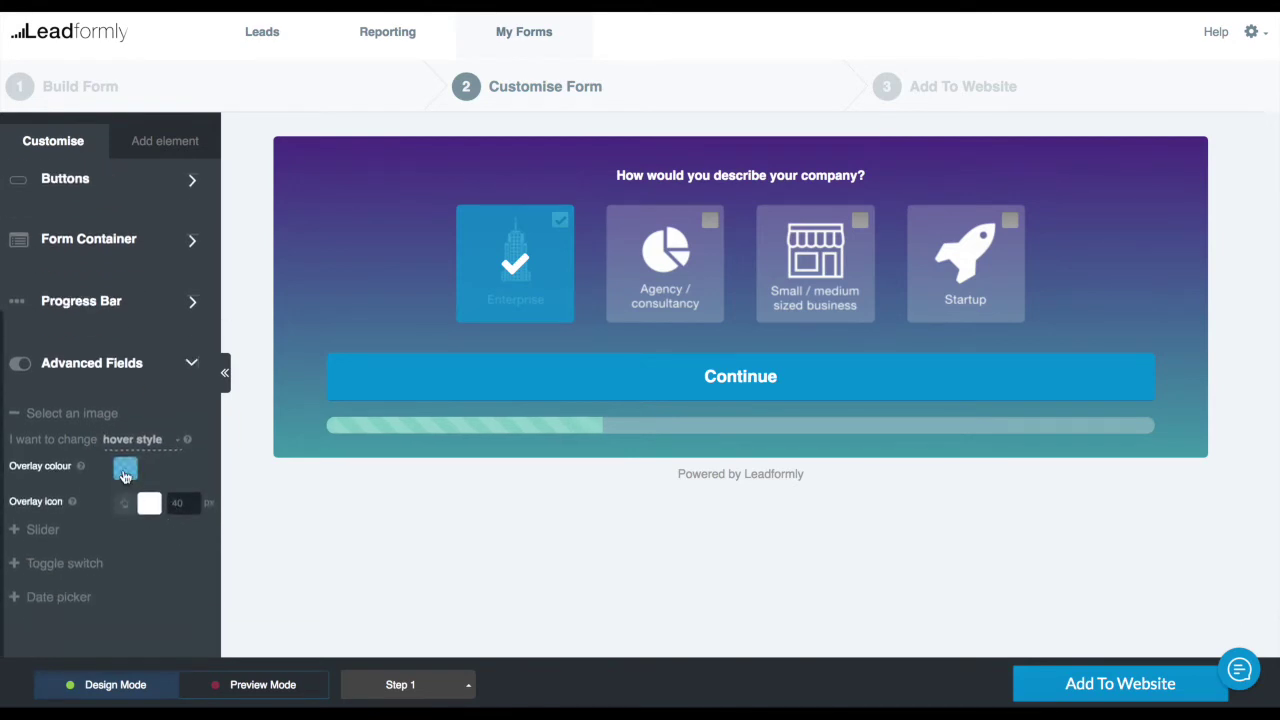
left_click(125, 470)
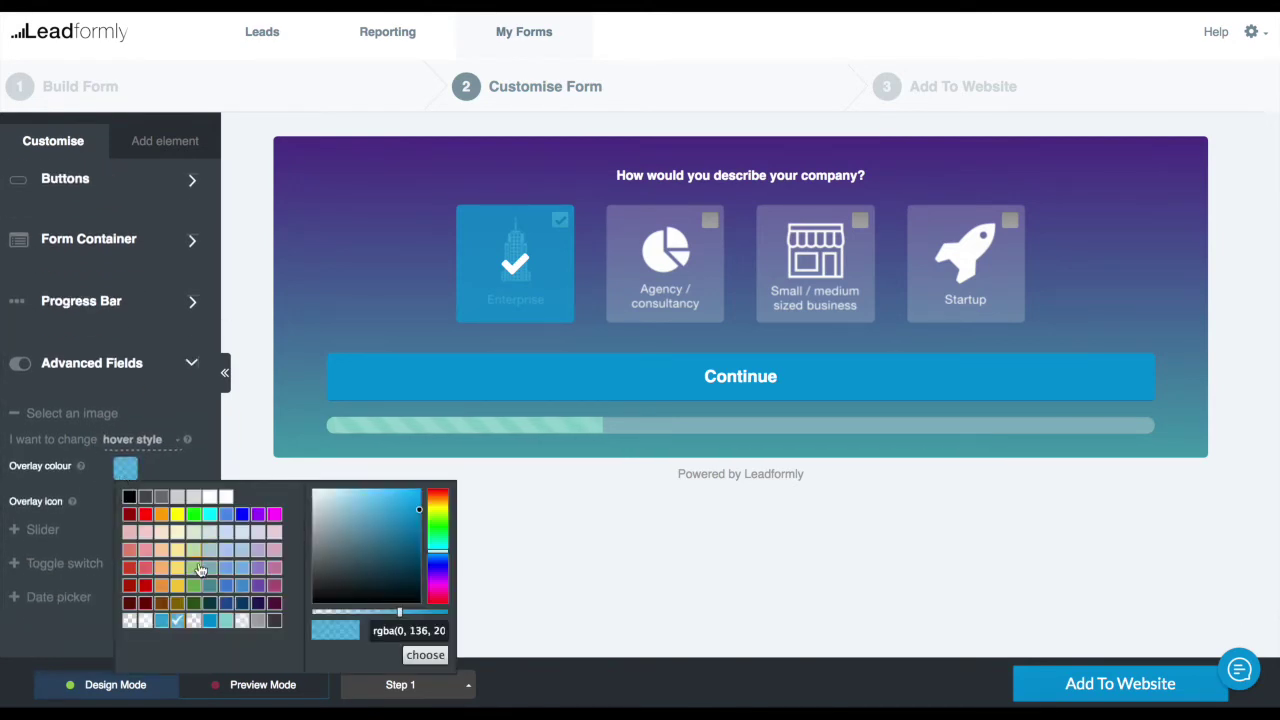
left_click(194, 585)
left_click_drag(417, 614, 405, 622)
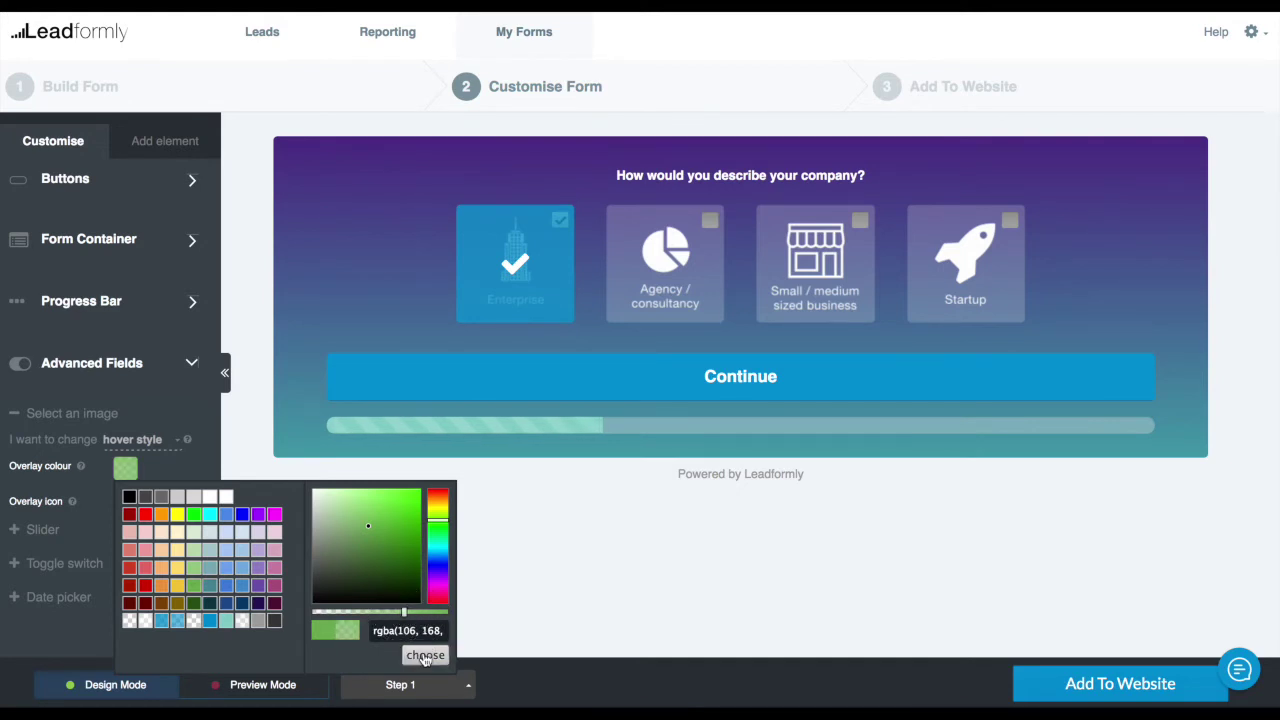
Apply the green hover overlay and test it on the Small / medium and Agency choices
left_click(425, 656)
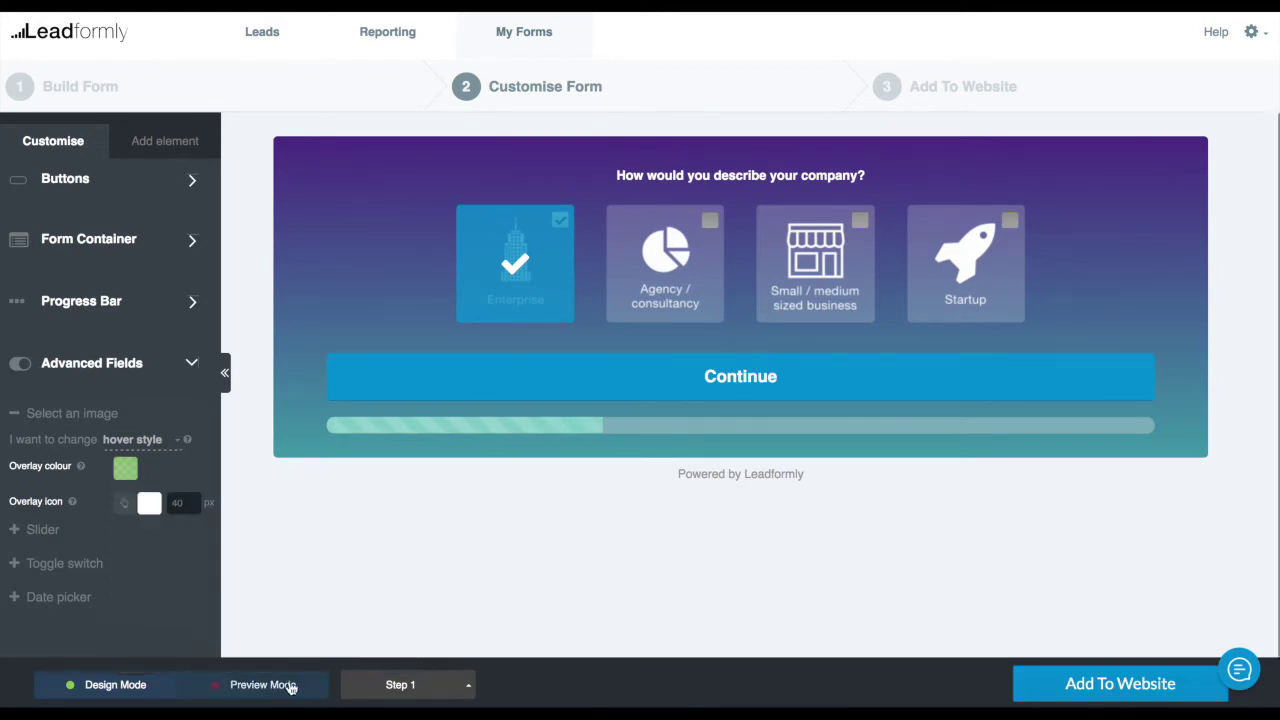
left_click(292, 685)
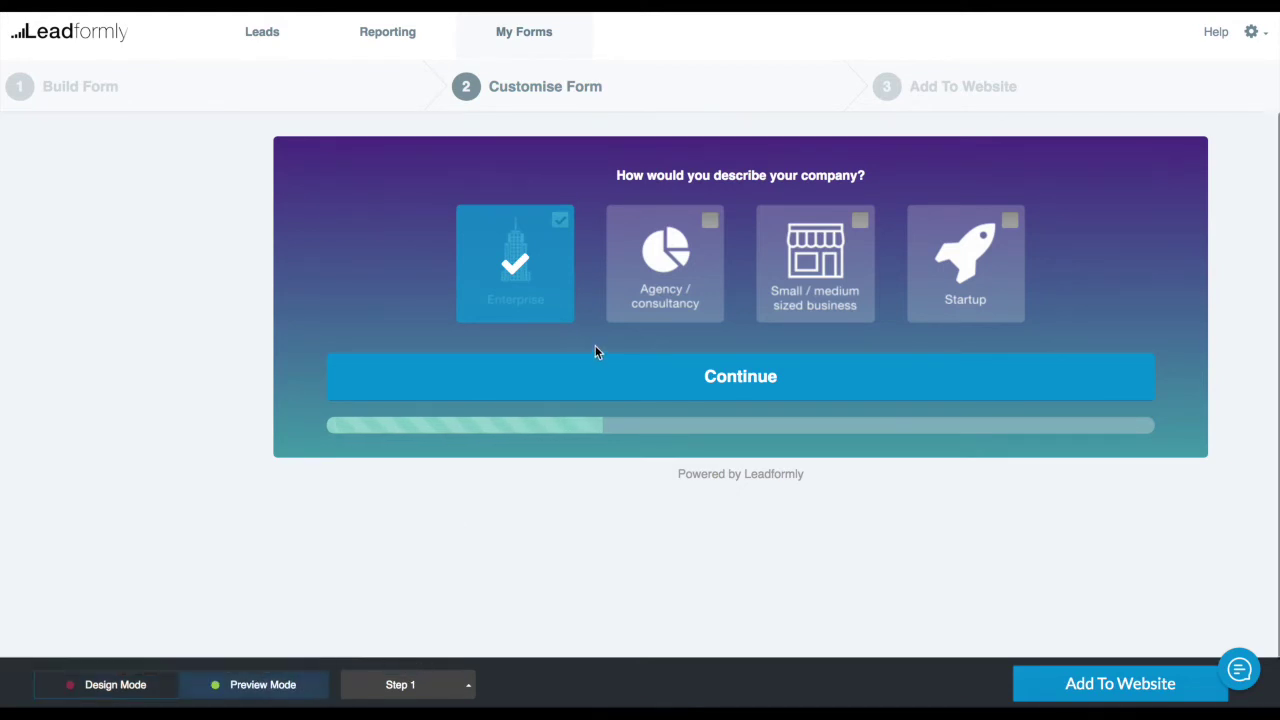
left_click(822, 276)
left_click(697, 291)
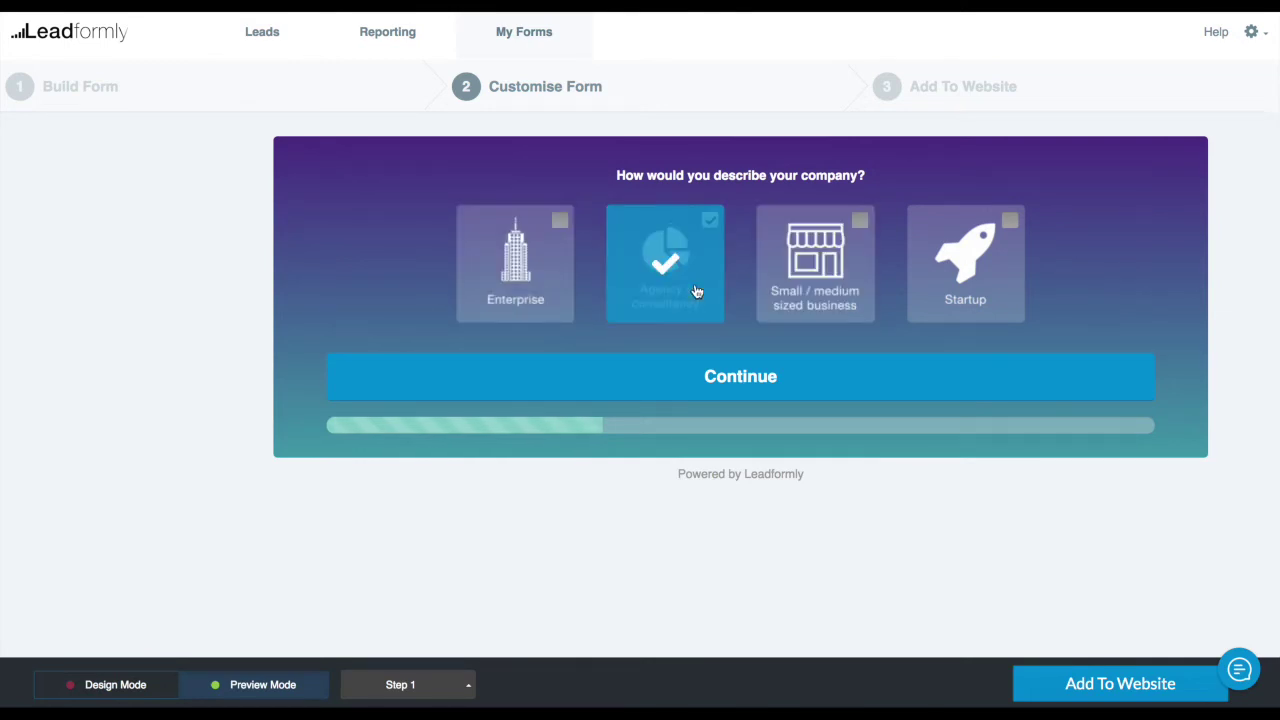
left_click(115, 685)
Give selected image choices a green active-style overlay and preview it on Enterprise
left_click(132, 440)
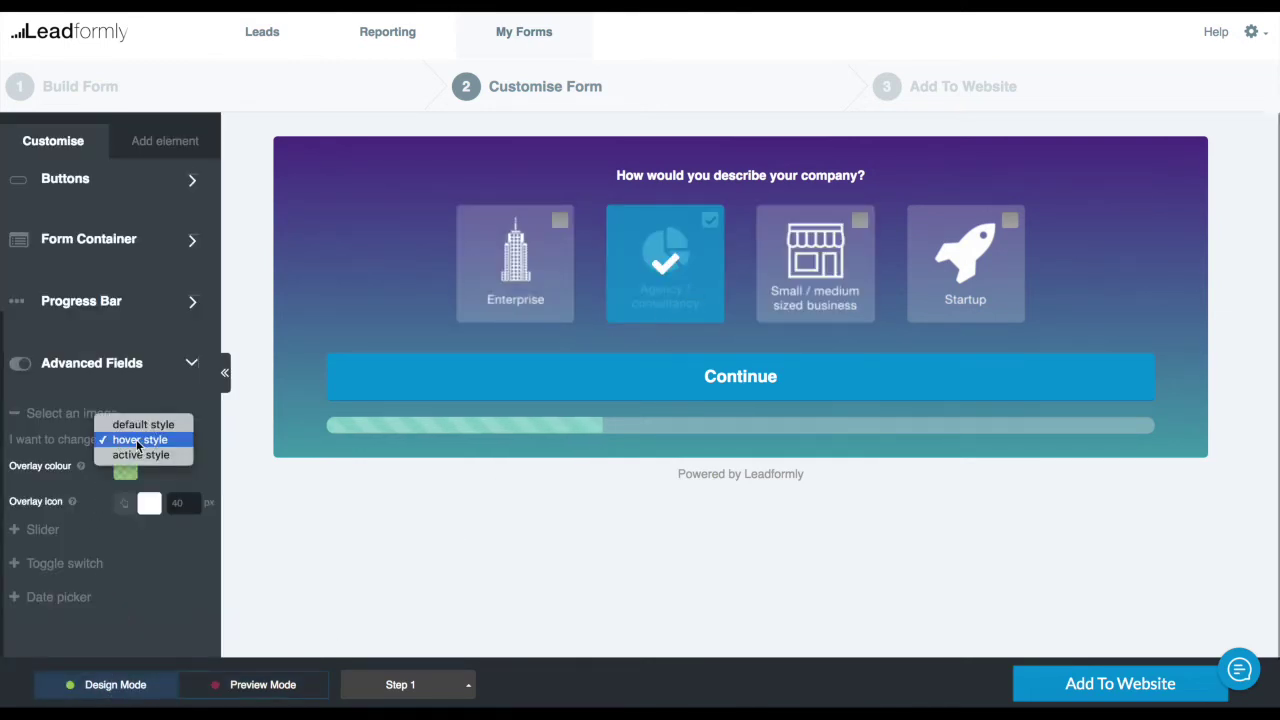
left_click(141, 454)
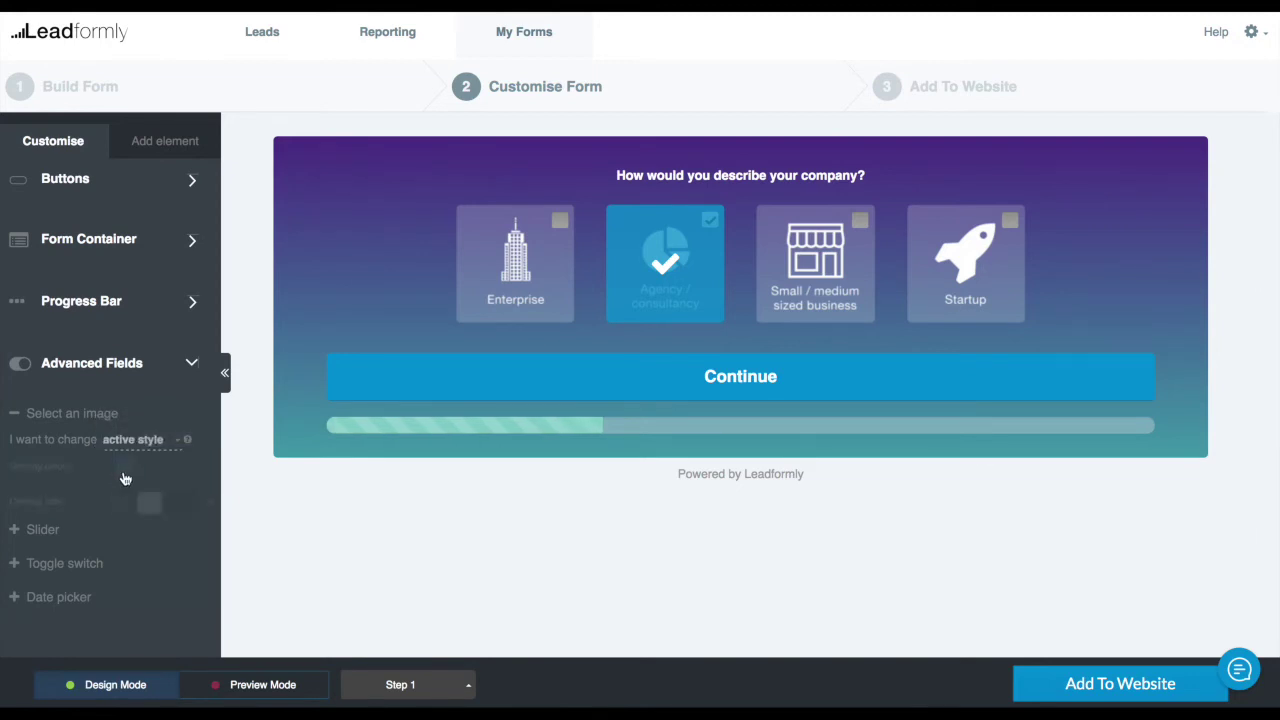
left_click(127, 470)
left_click(128, 620)
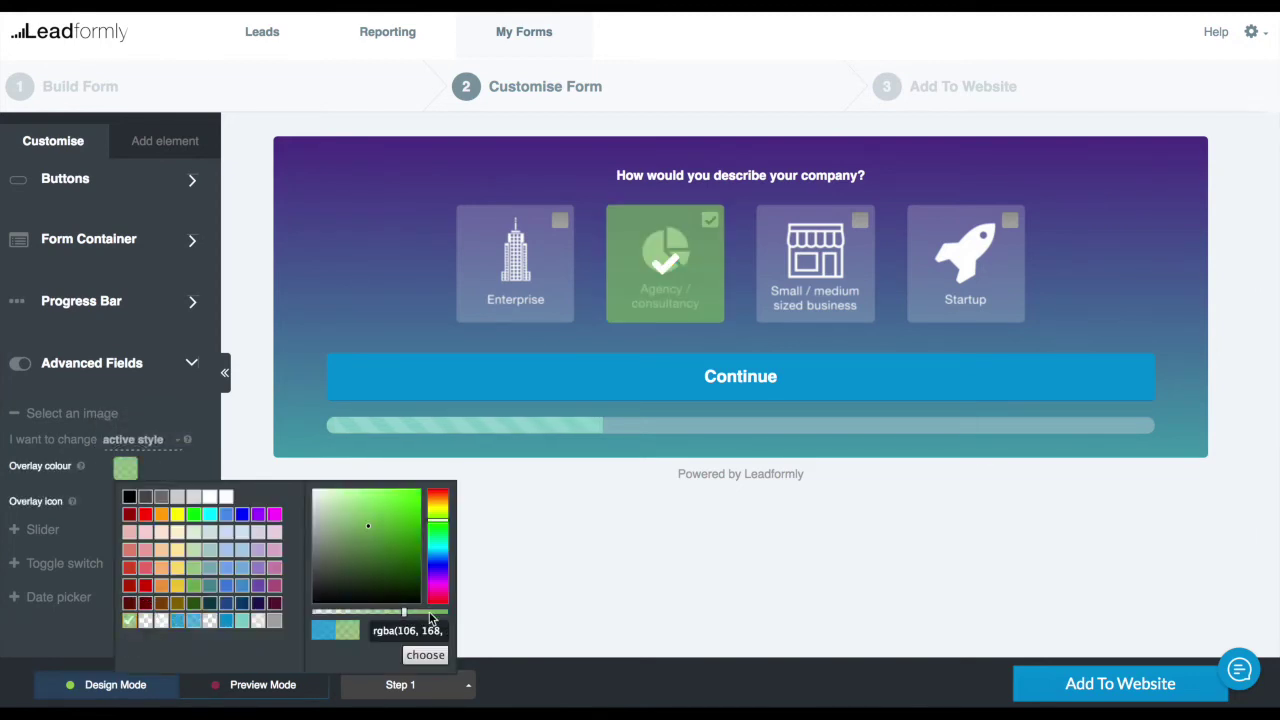
left_click(432, 616)
left_click(425, 655)
left_click(284, 689)
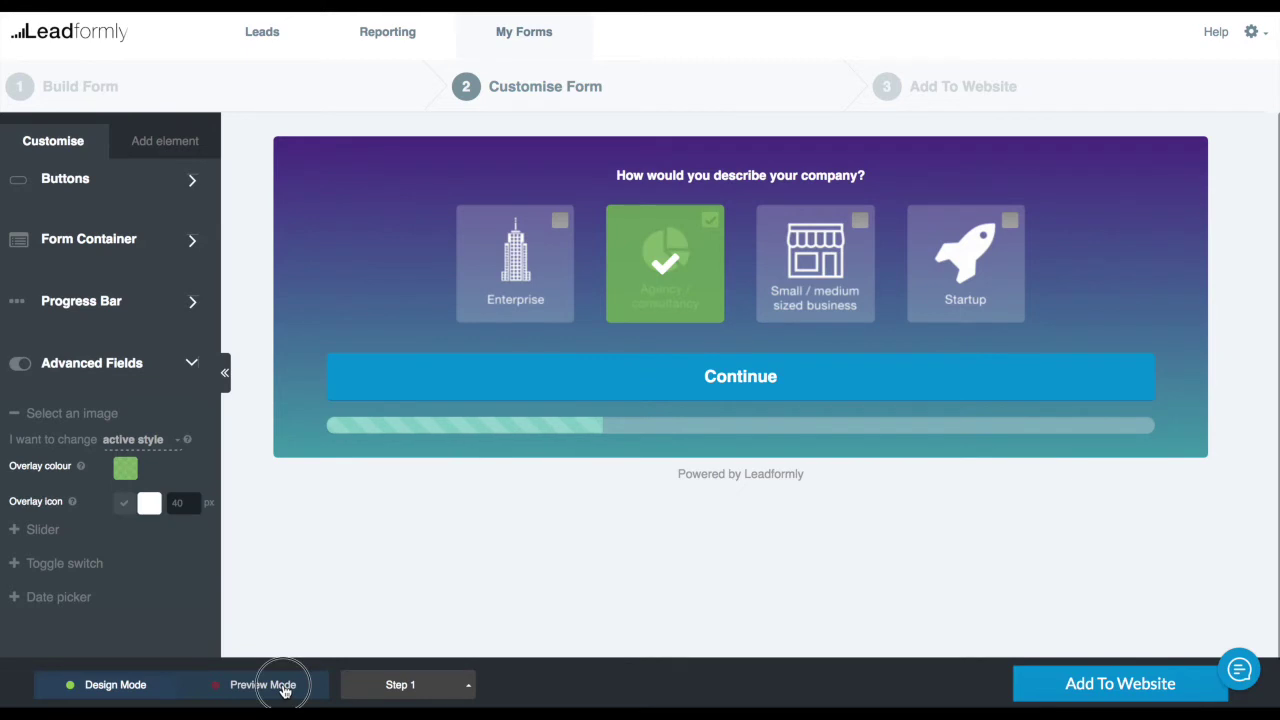
left_click(509, 277)
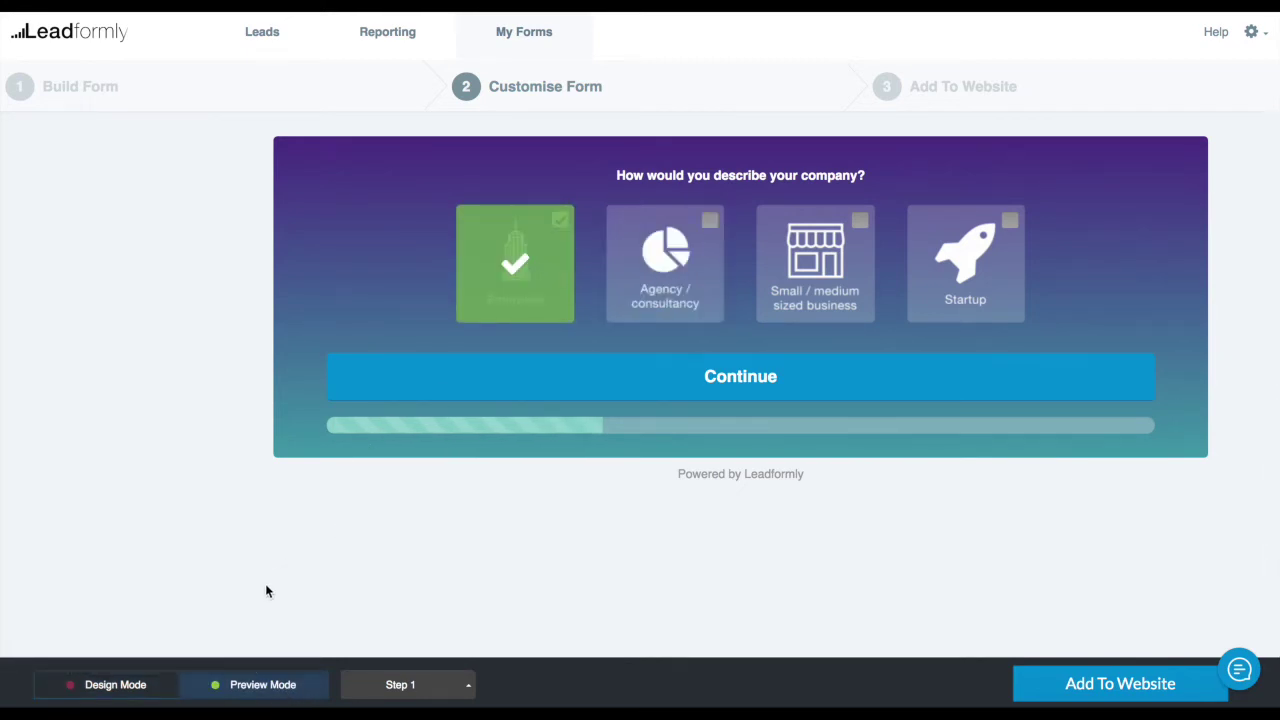
left_click(118, 685)
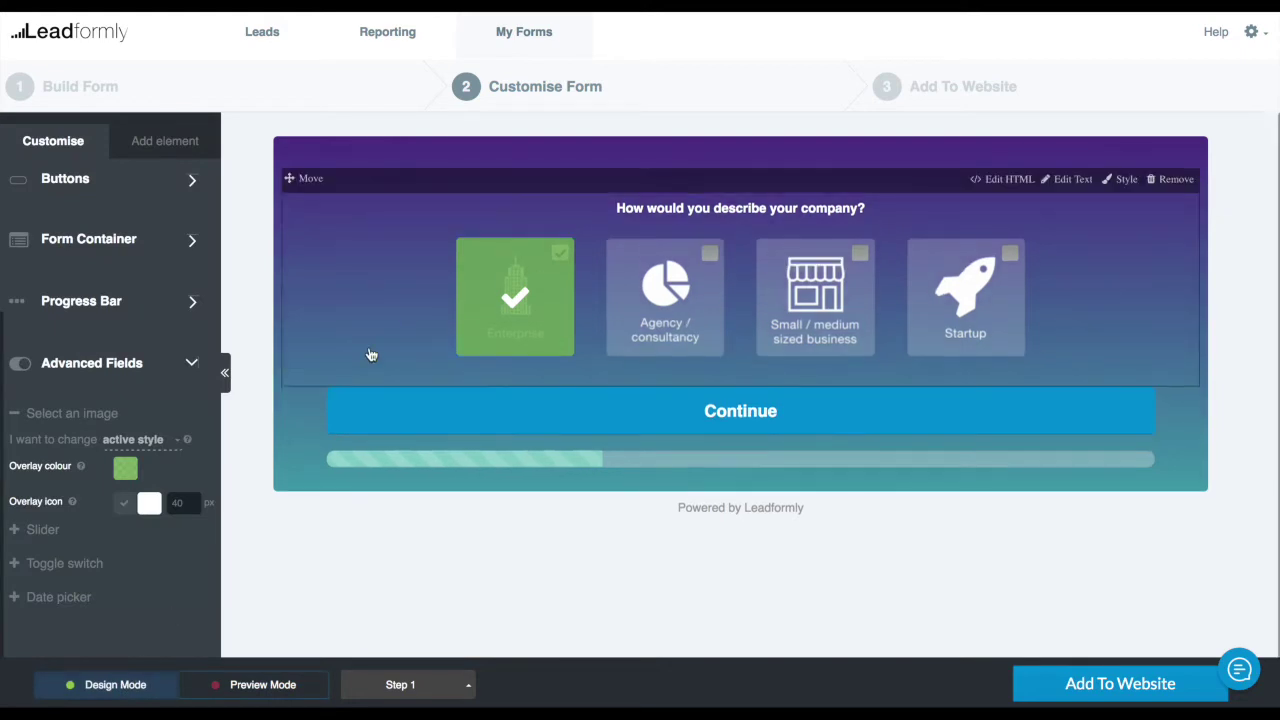
Reapply the Leadformly Purple theme to restore blue selections and collapse Advanced Fields
scroll(132, 470, "up", 1)
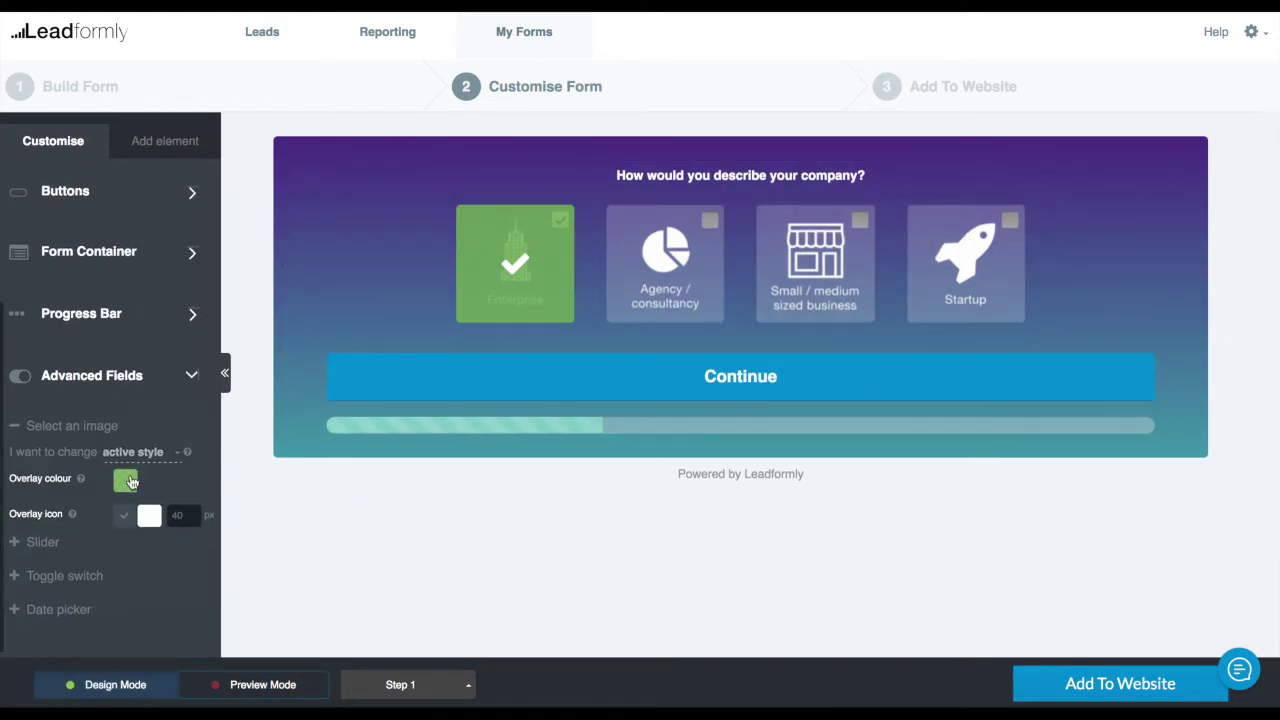
scroll(125, 470, "up", 3)
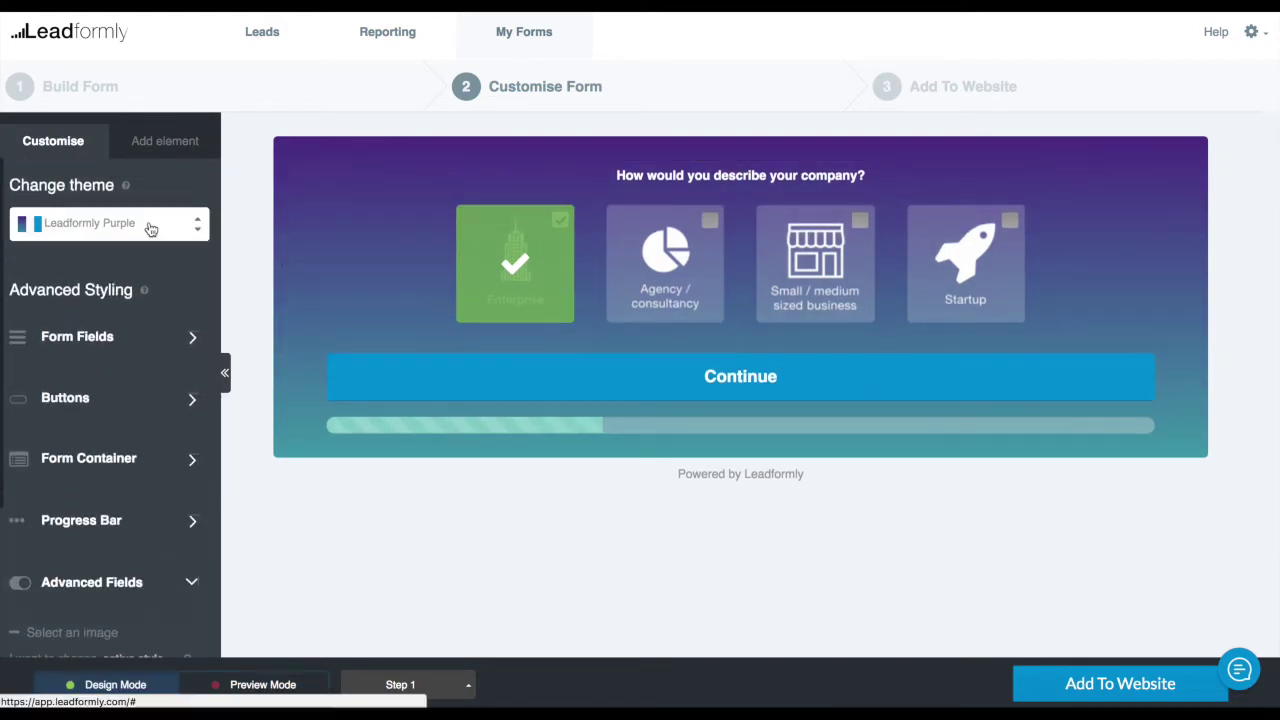
left_click(150, 226)
left_click(110, 256)
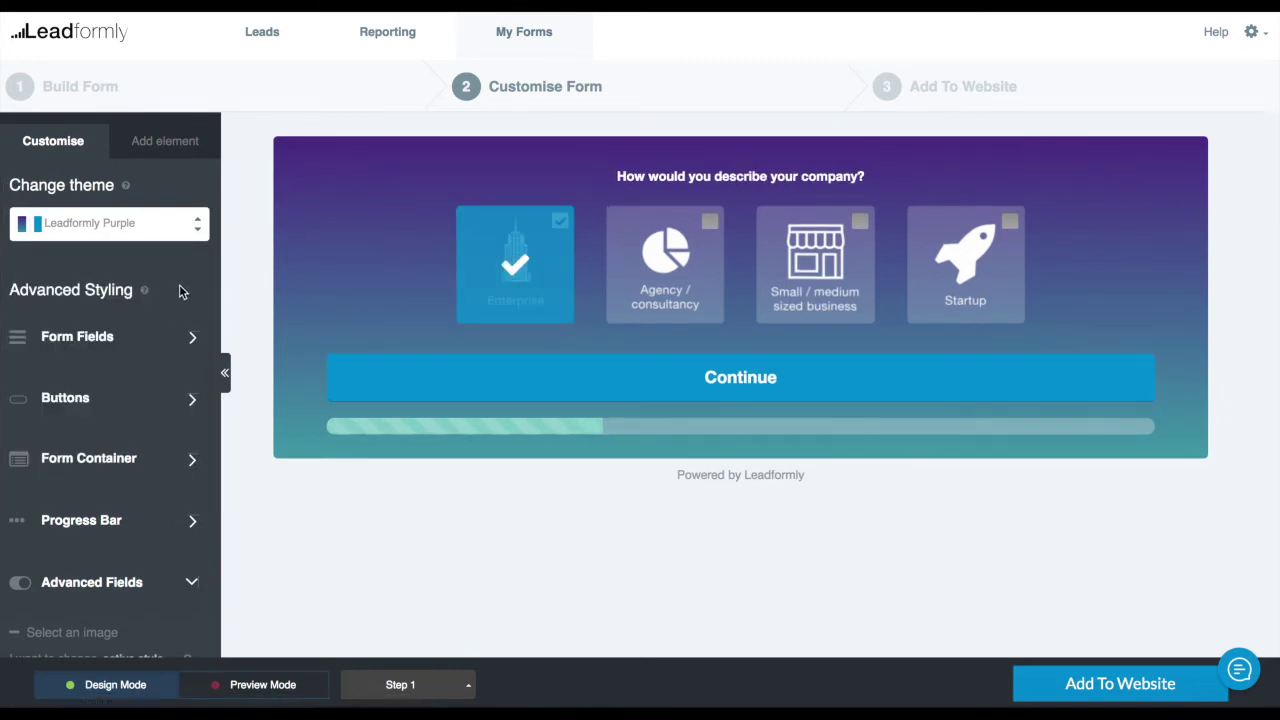
scroll(152, 500, "down", 5)
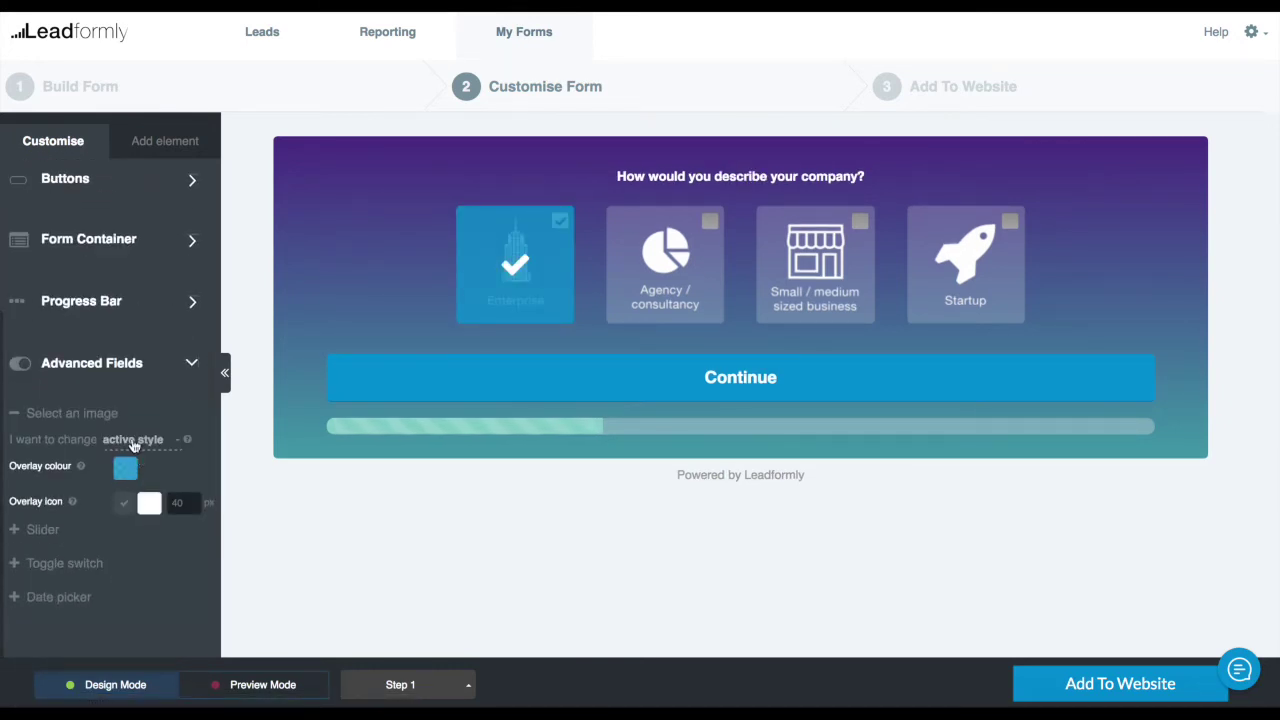
left_click(147, 366)
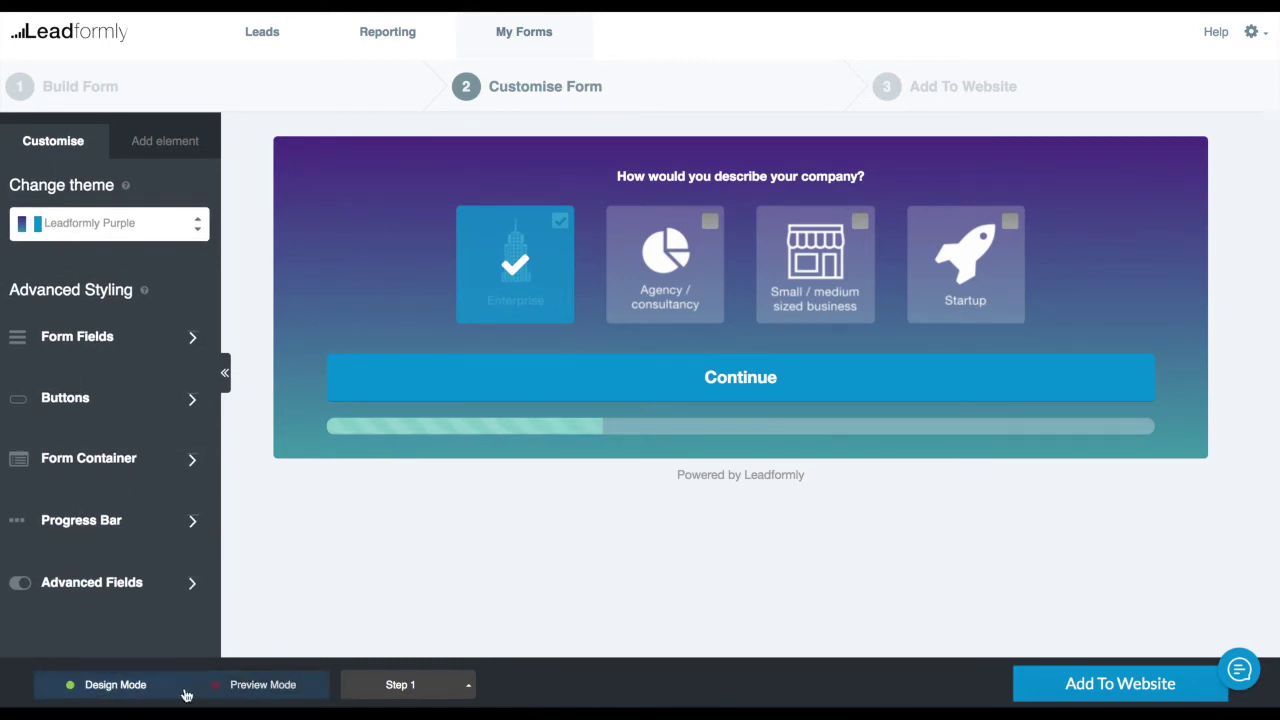
Drag the Startup choice ahead of Small / medium sized business, then preview the form
mouse_move(605, 240)
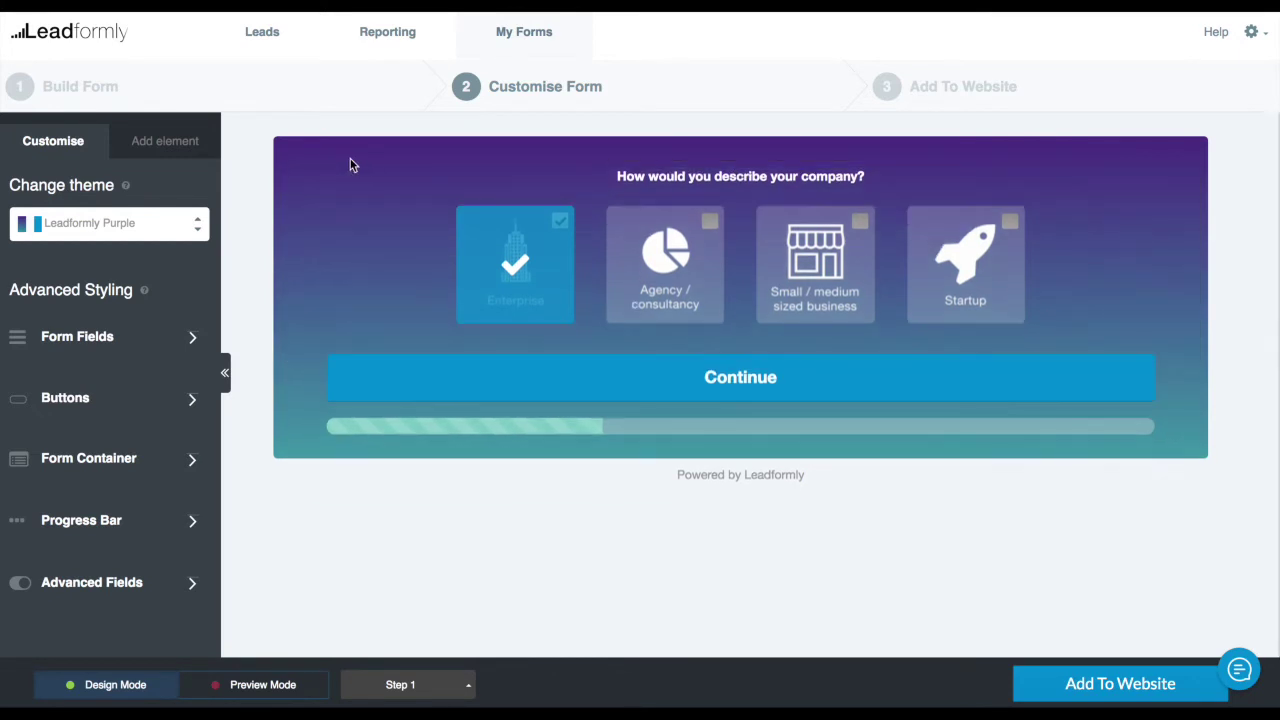
left_click_drag(288, 178, 440, 192)
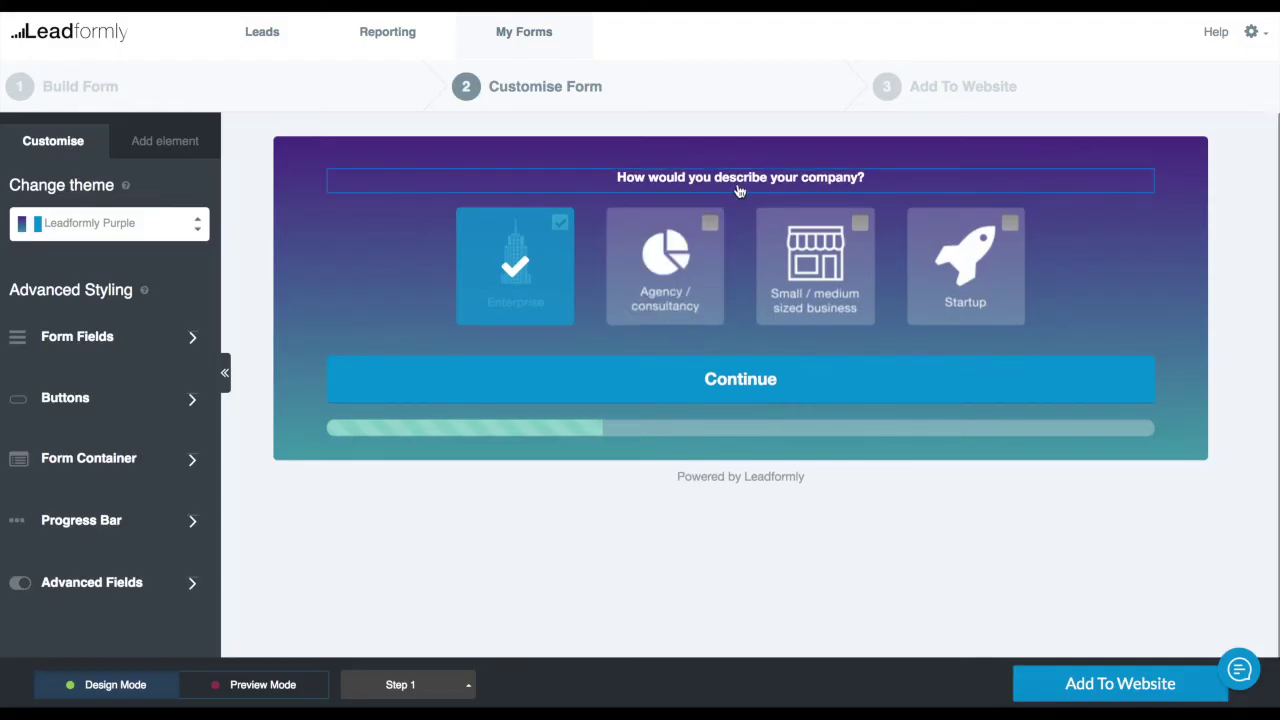
left_click(792, 186)
left_click(855, 240)
left_click(858, 240)
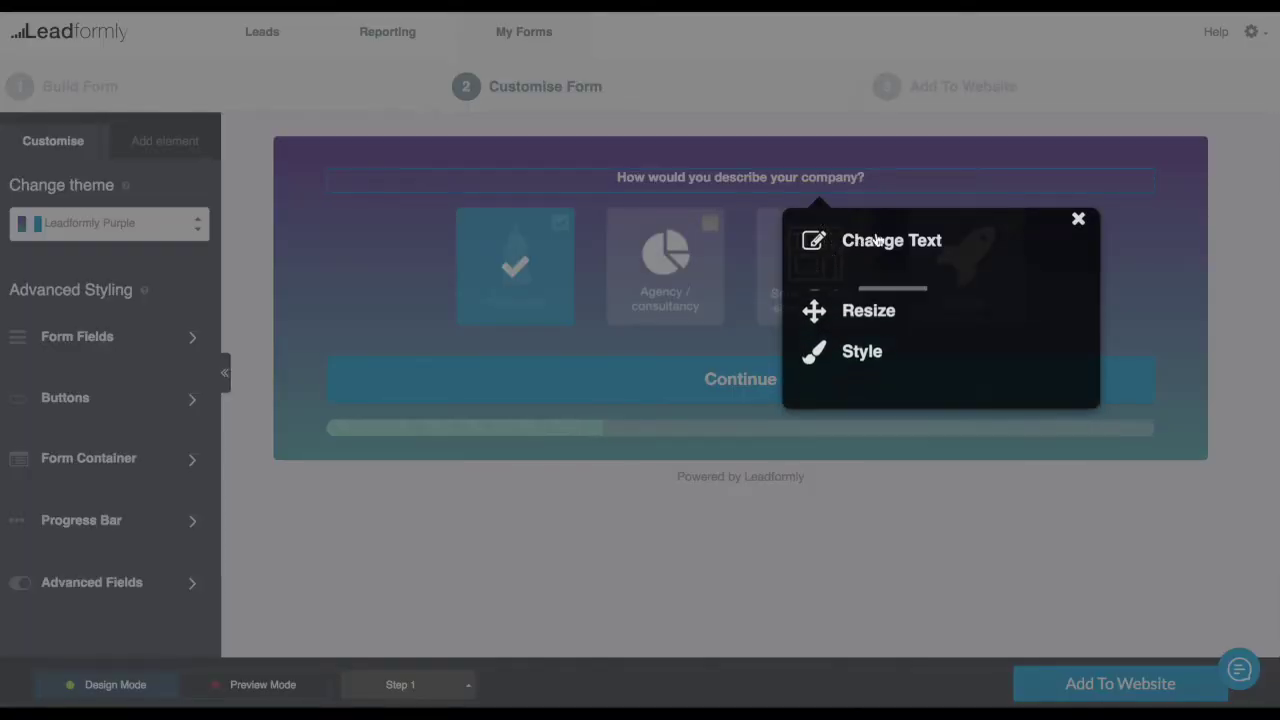
left_click(1079, 222)
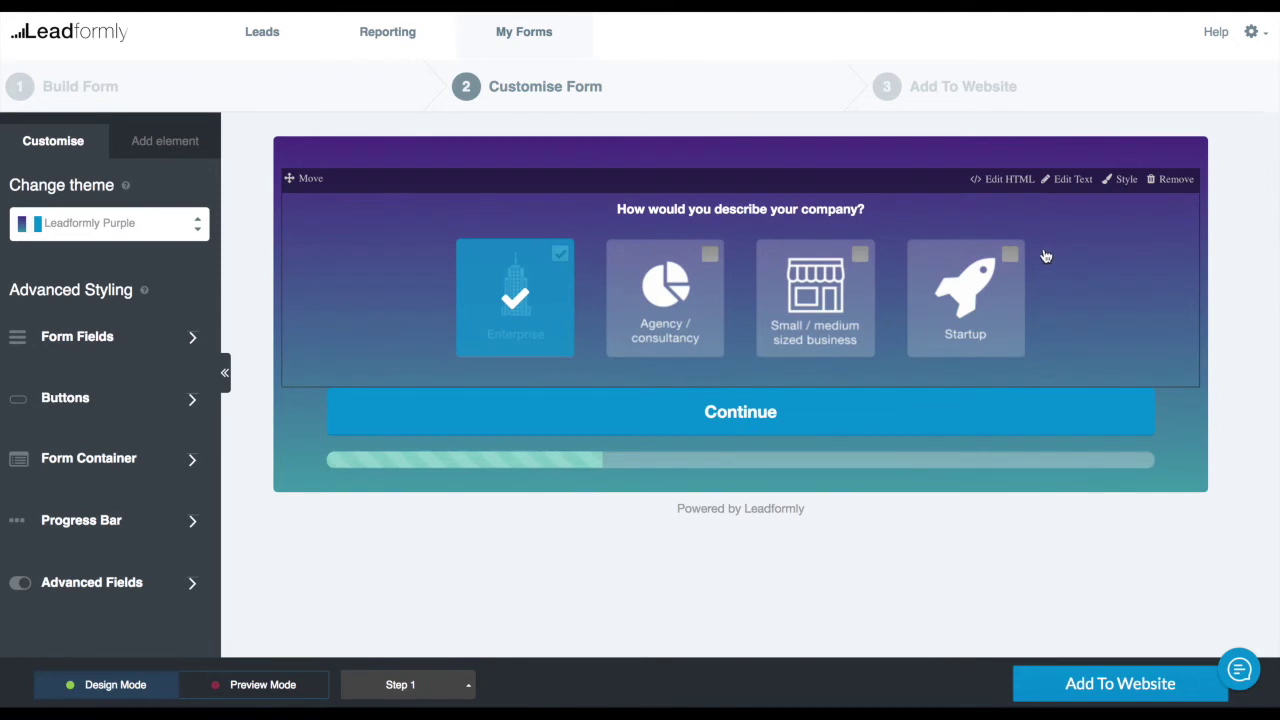
left_click_drag(1018, 240, 835, 255)
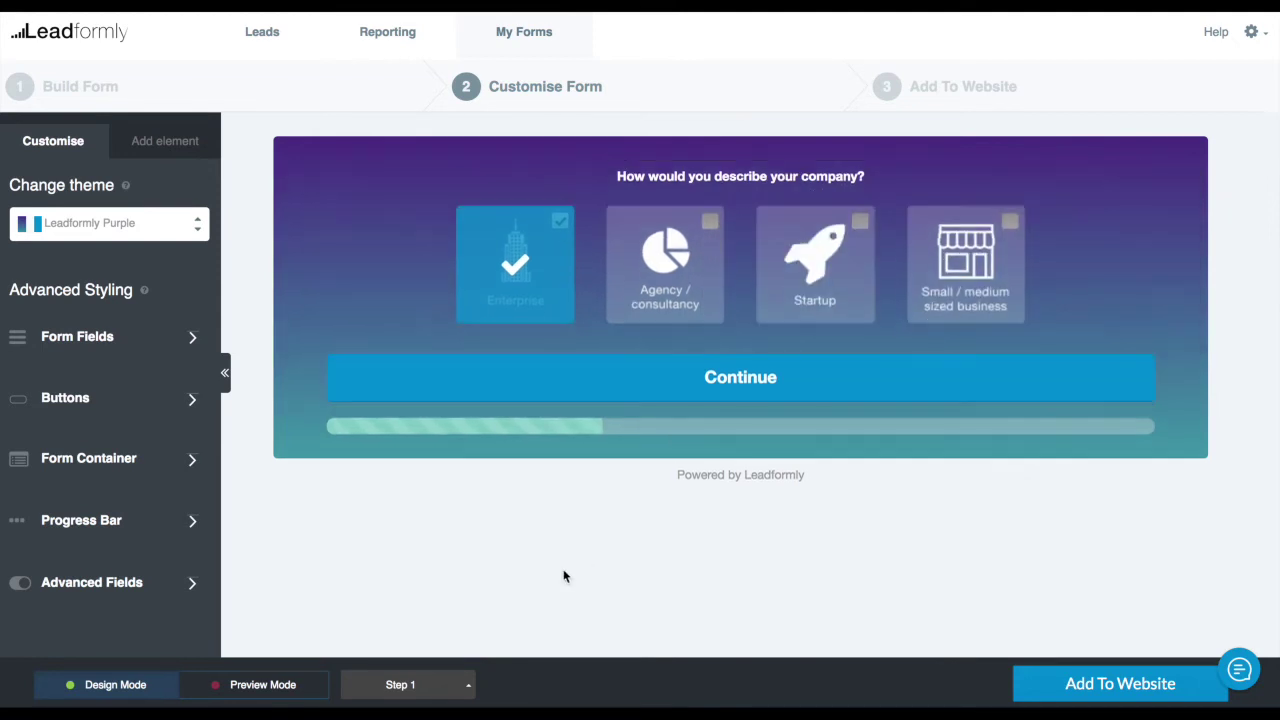
left_click(250, 692)
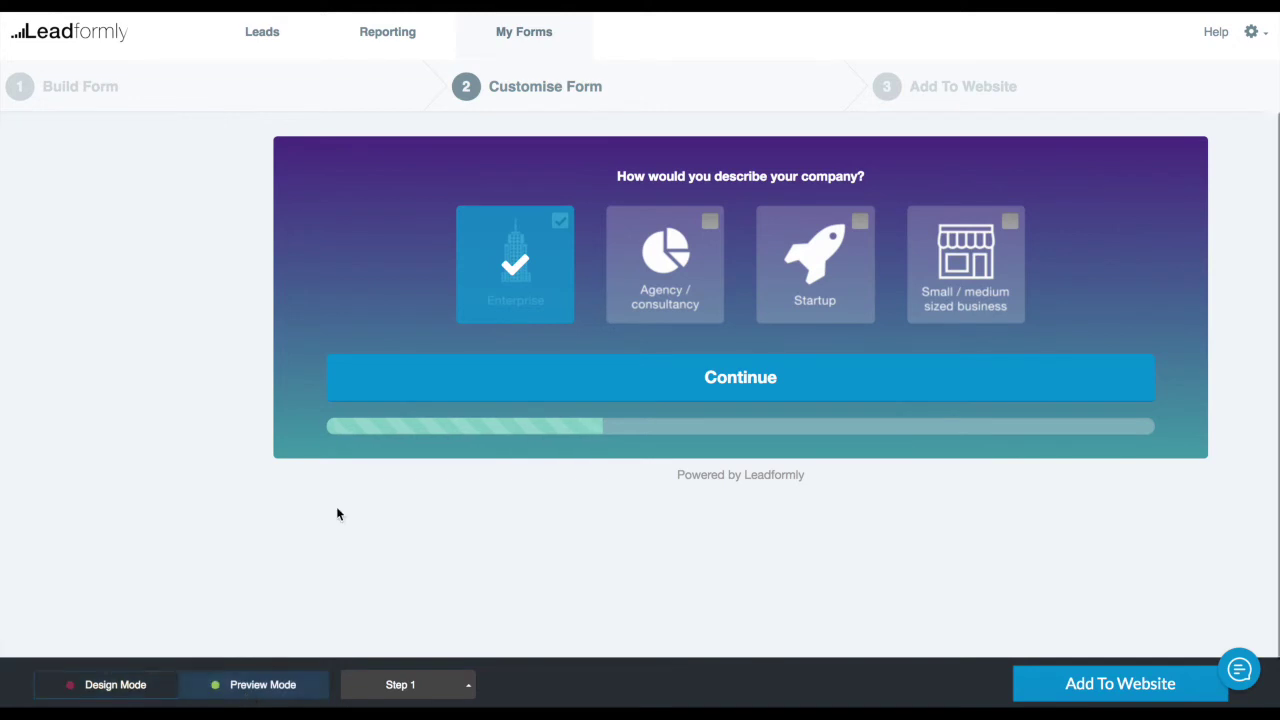
As a visitor, choose Agency / consultancy and continue through to the name and email step
left_click(690, 272)
left_click(669, 389)
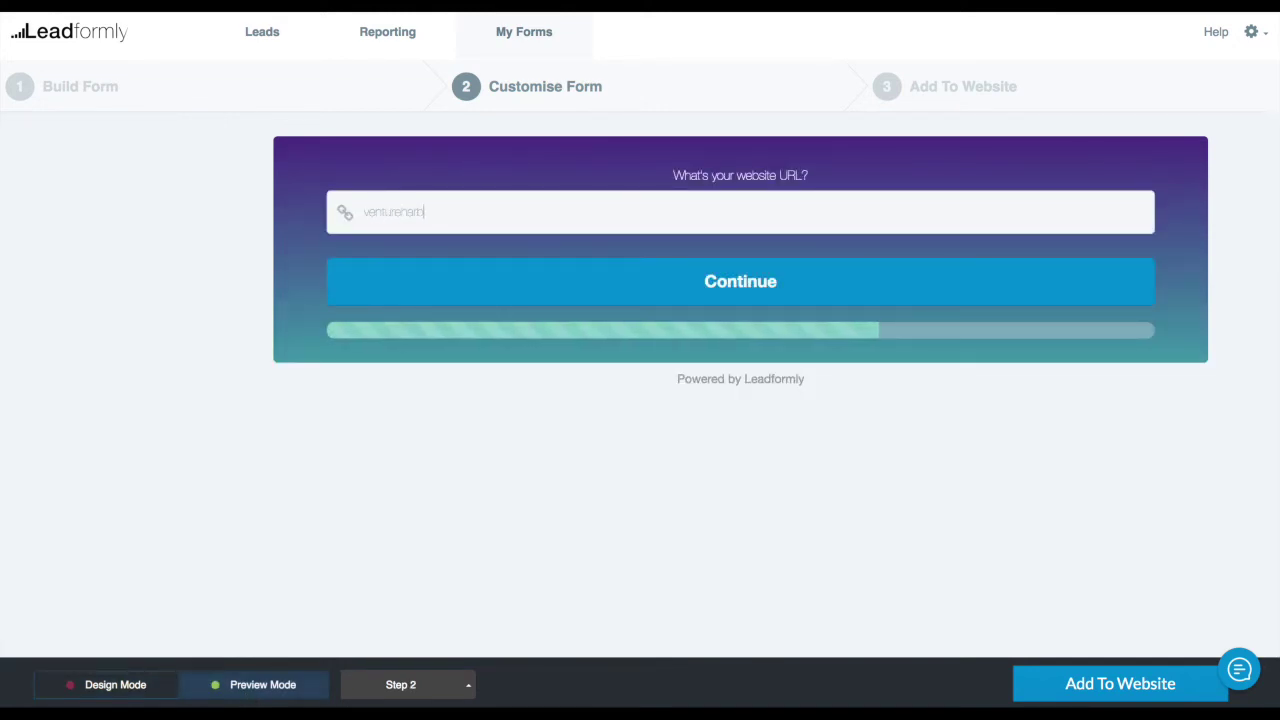
left_click(705, 271)
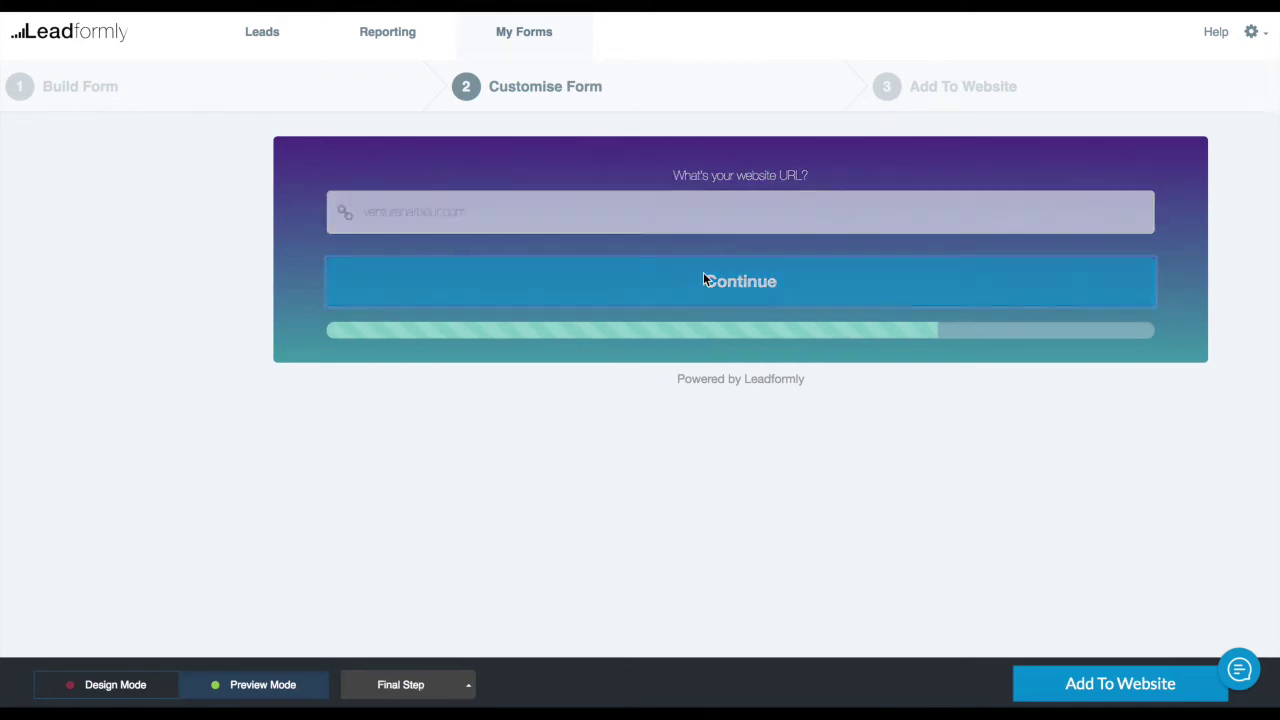
Jump between Step 1 and Step 2, ending on Step 1 in Design Mode
left_click(444, 682)
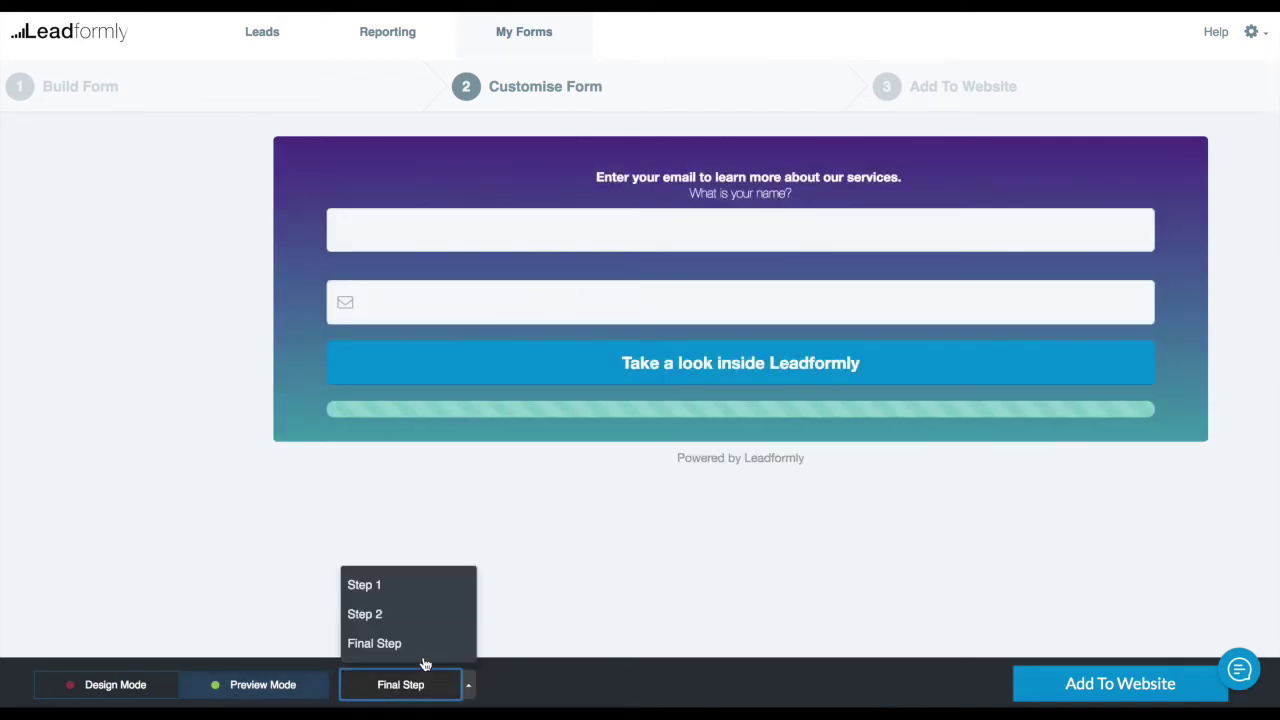
left_click(420, 592)
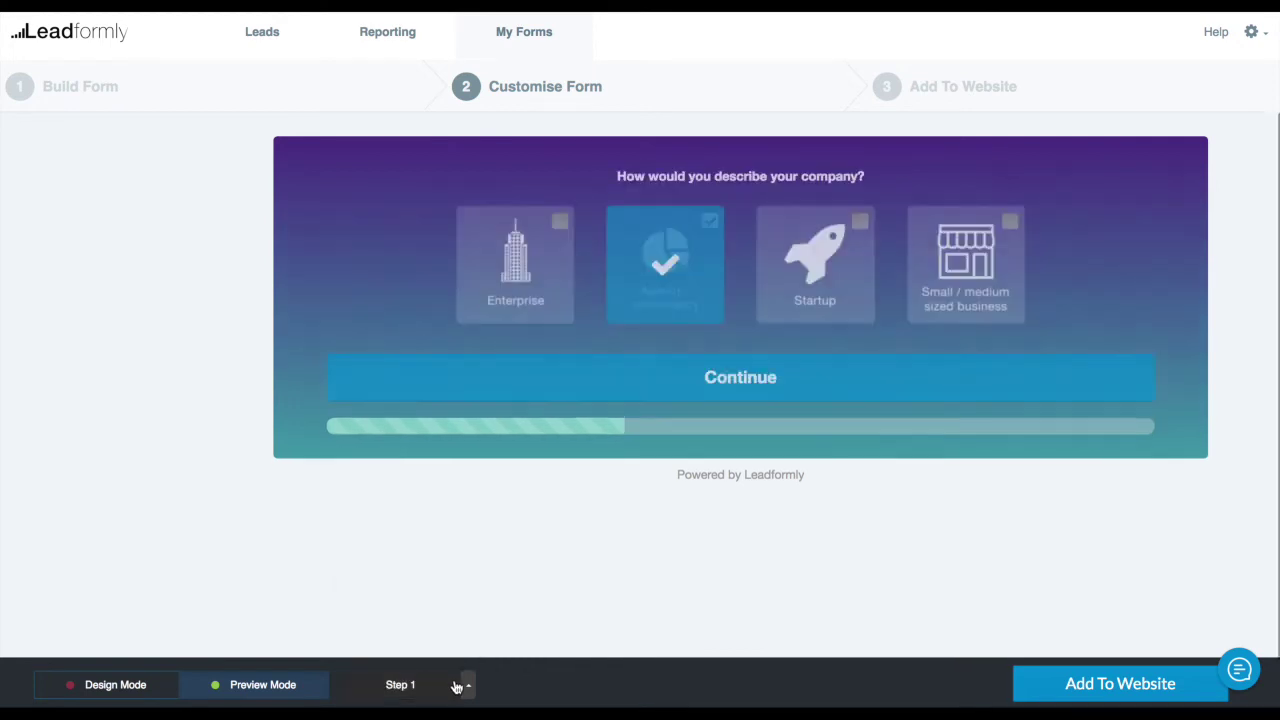
left_click(457, 686)
left_click(432, 614)
left_click(429, 686)
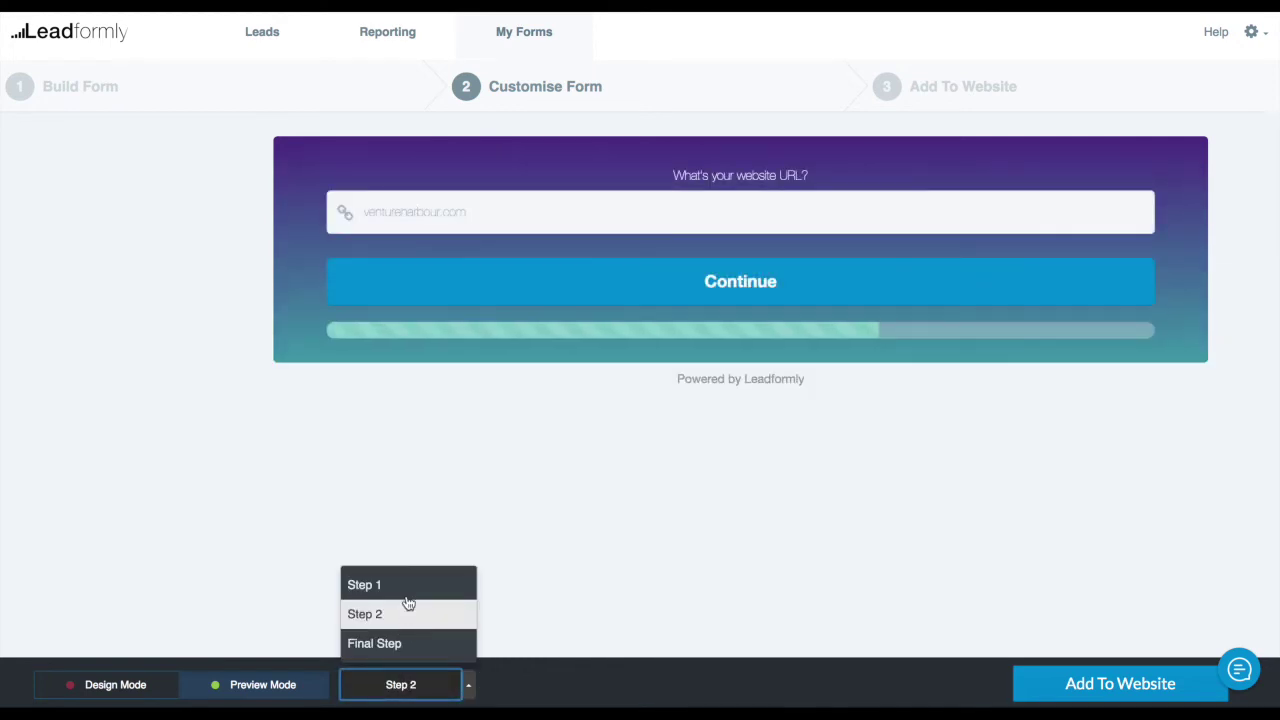
left_click(406, 588)
left_click(160, 692)
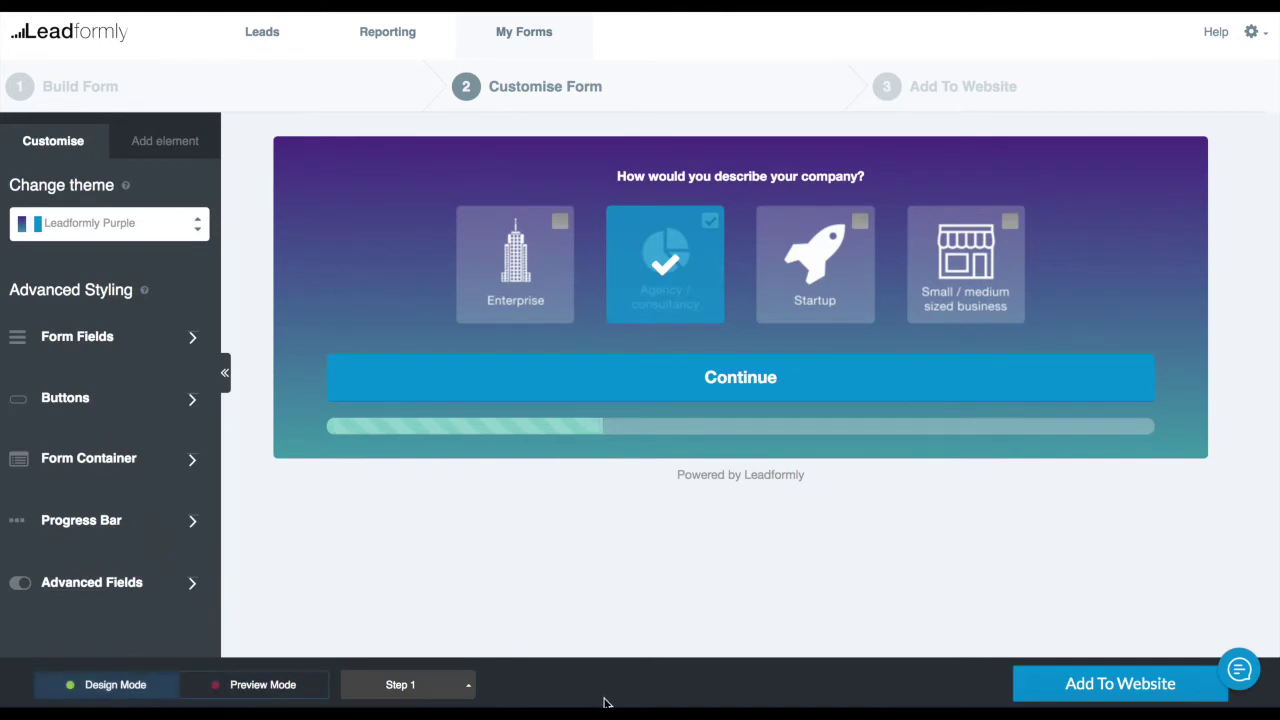
mouse_move(415, 323)
Proceed to Add To Website and enter 100.00 as the average lead value
left_click(1072, 697)
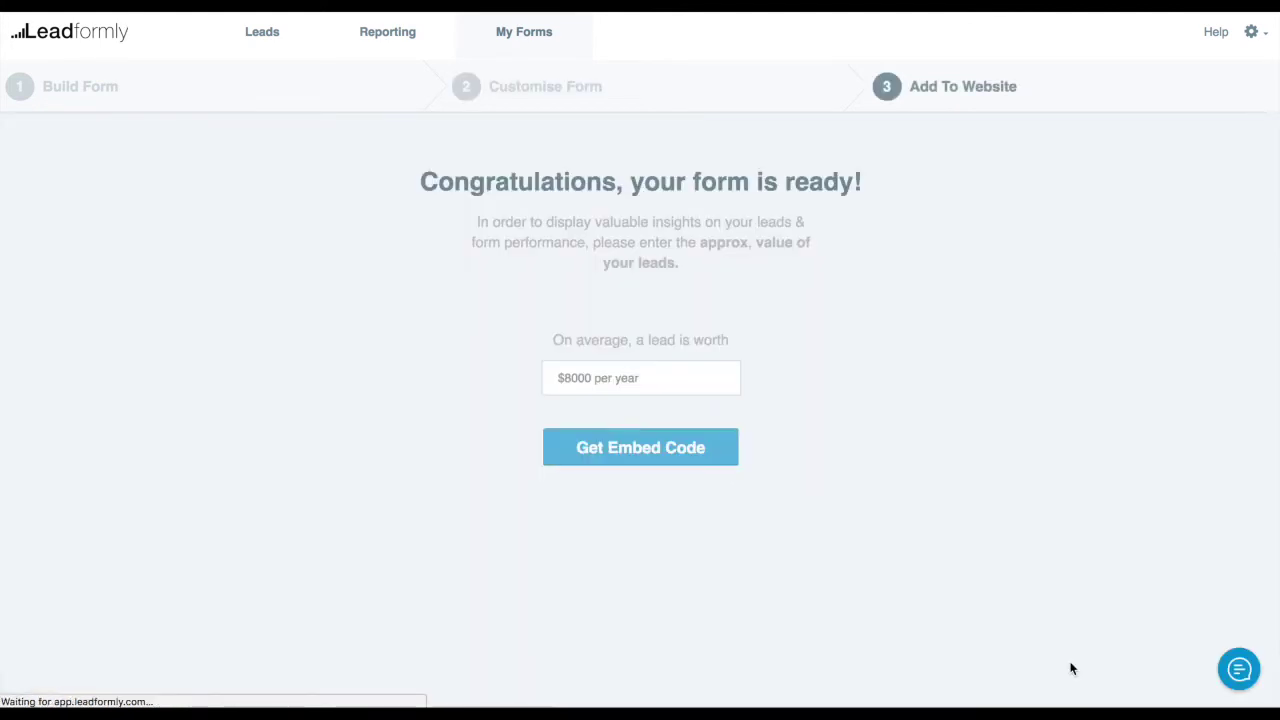
left_click(624, 379)
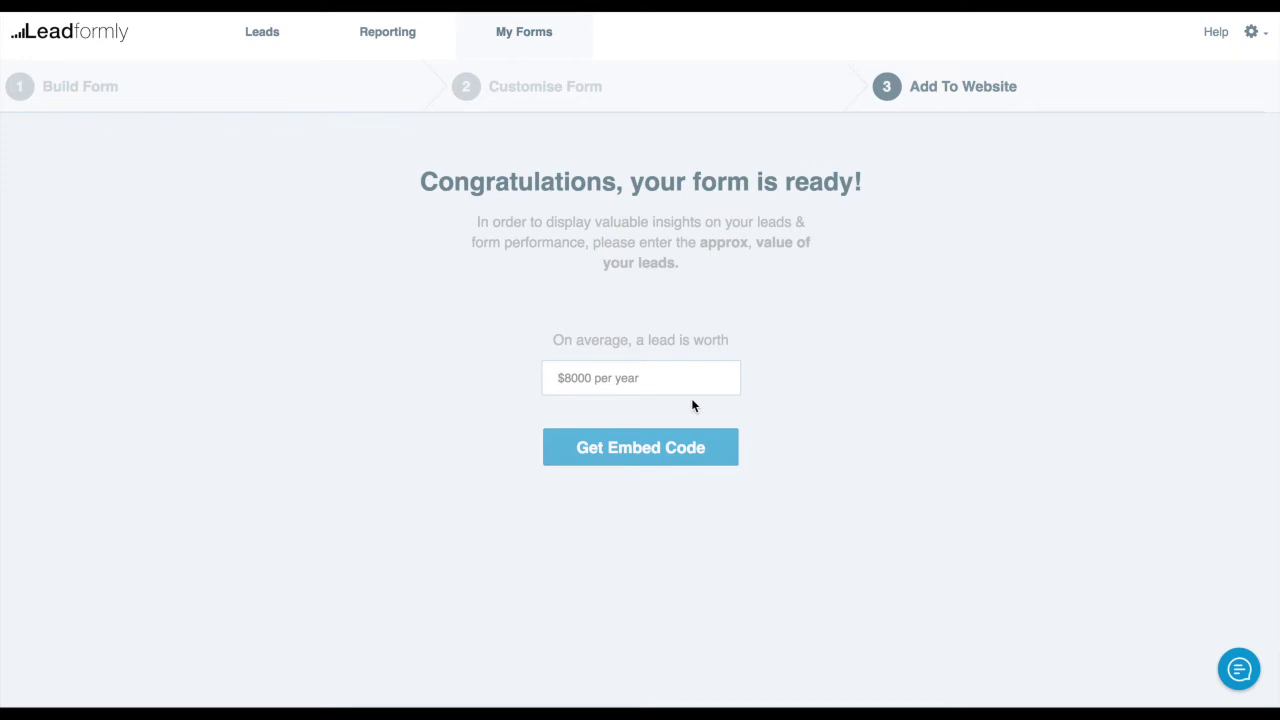
type("1000")
left_click(480, 409)
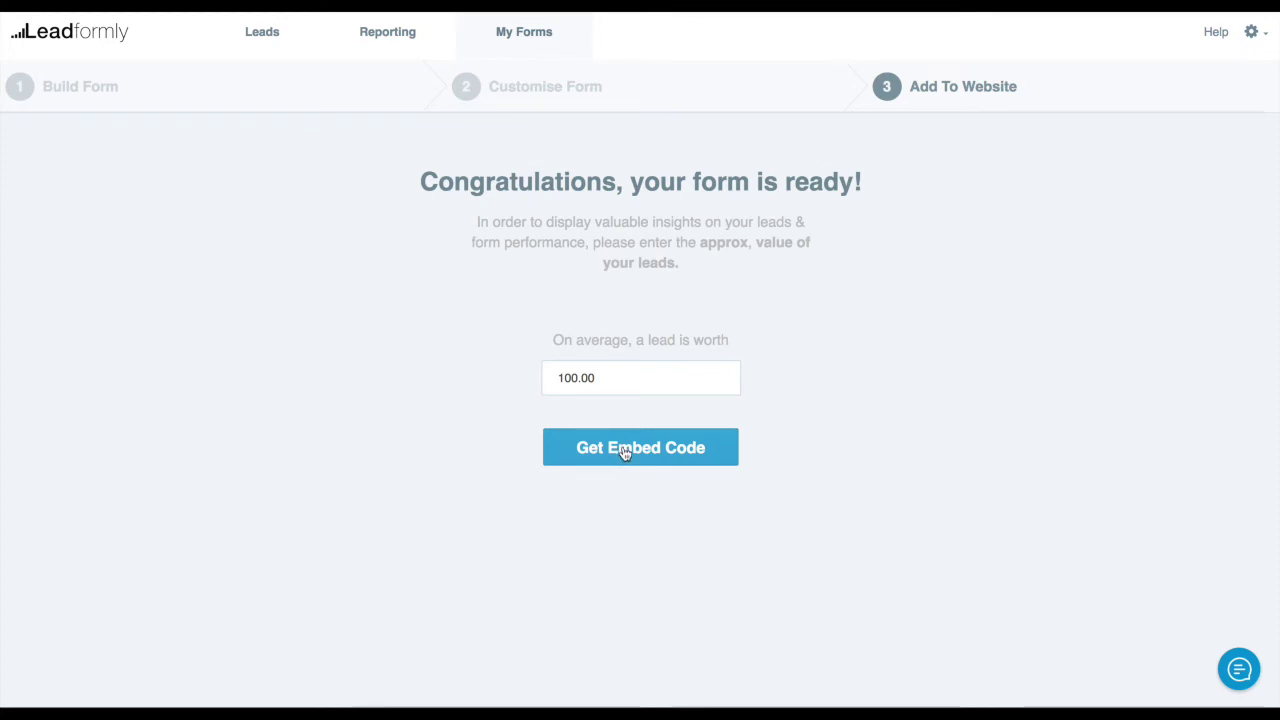
Generate the form's embed code and inspect the Raw embed code version
left_click(623, 453)
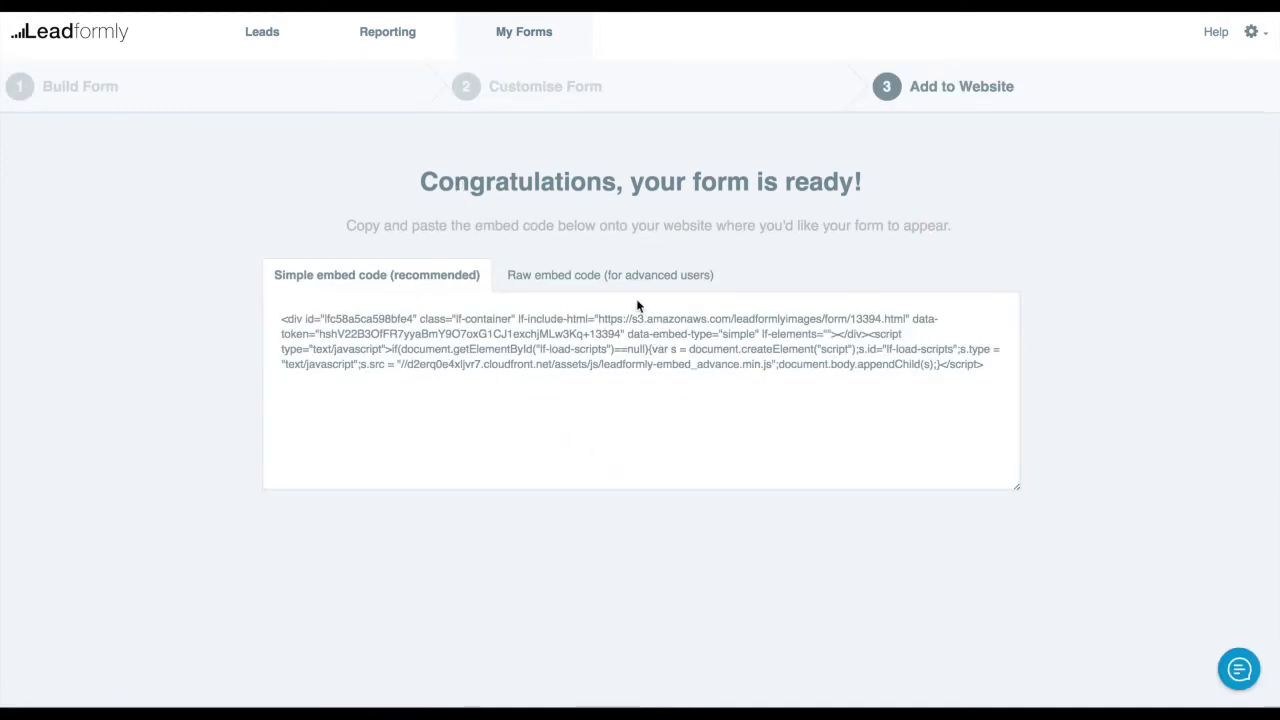
left_click(454, 344)
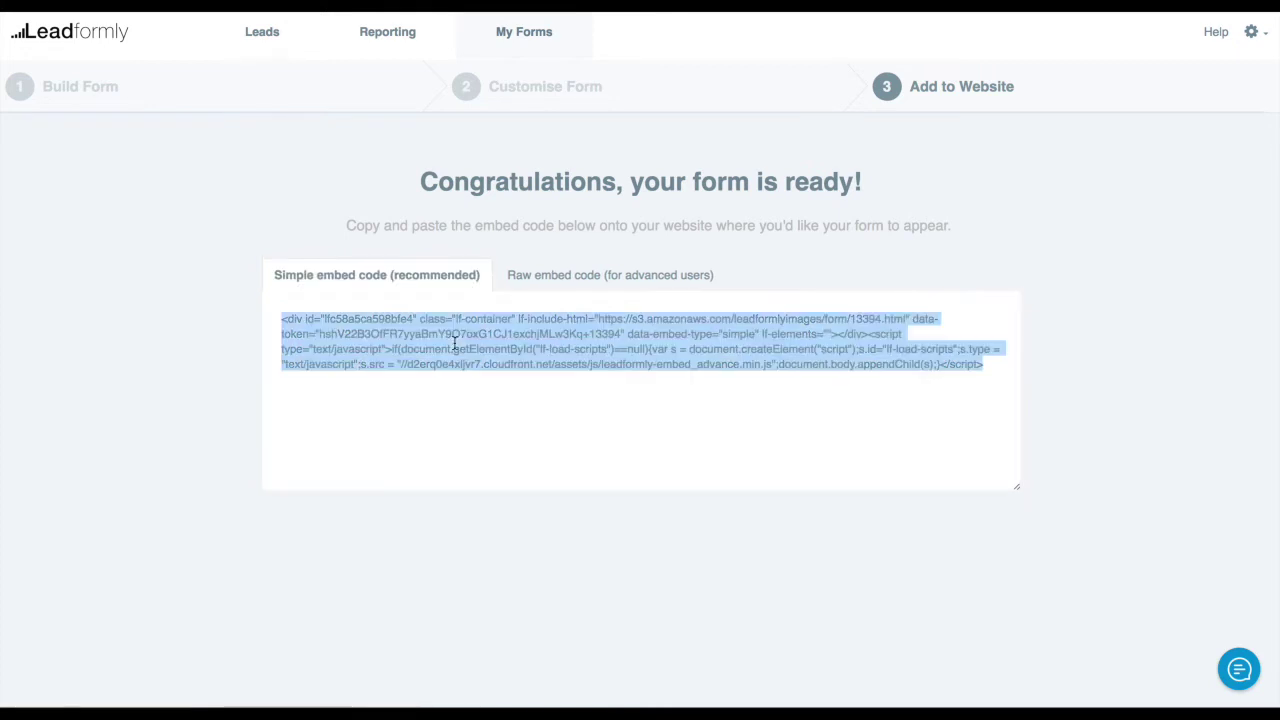
left_click(605, 275)
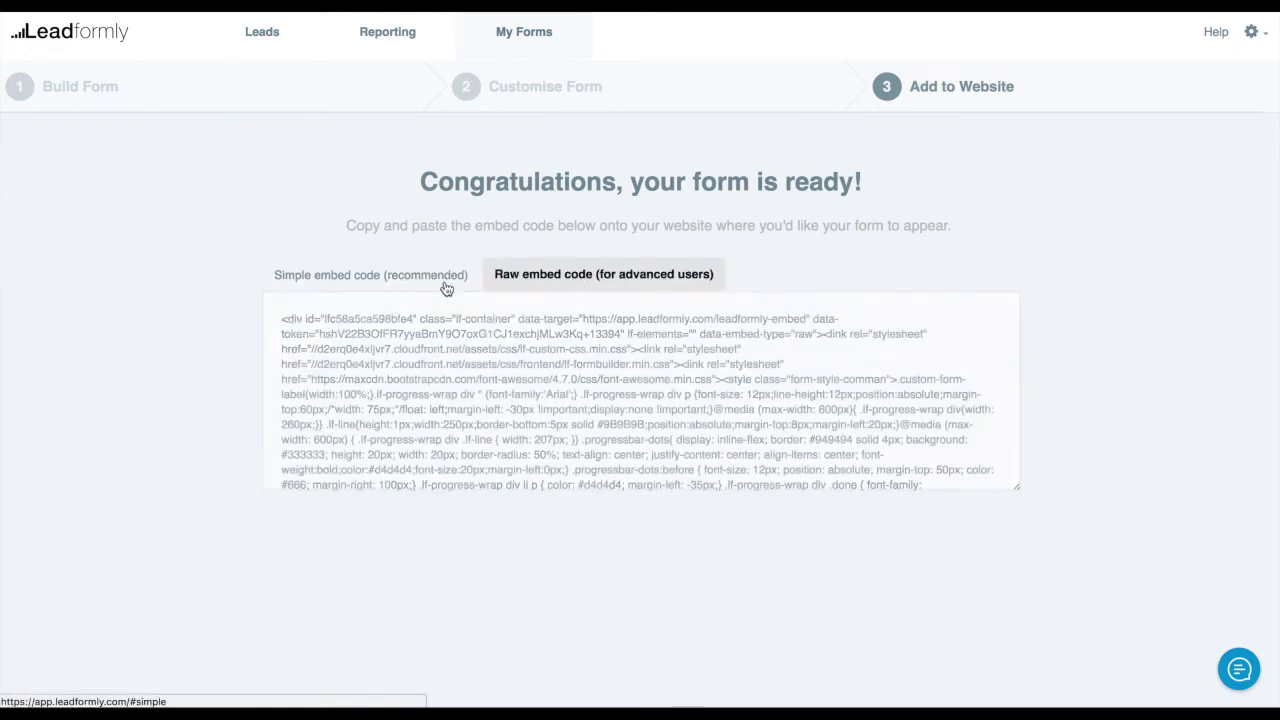
left_click(522, 370)
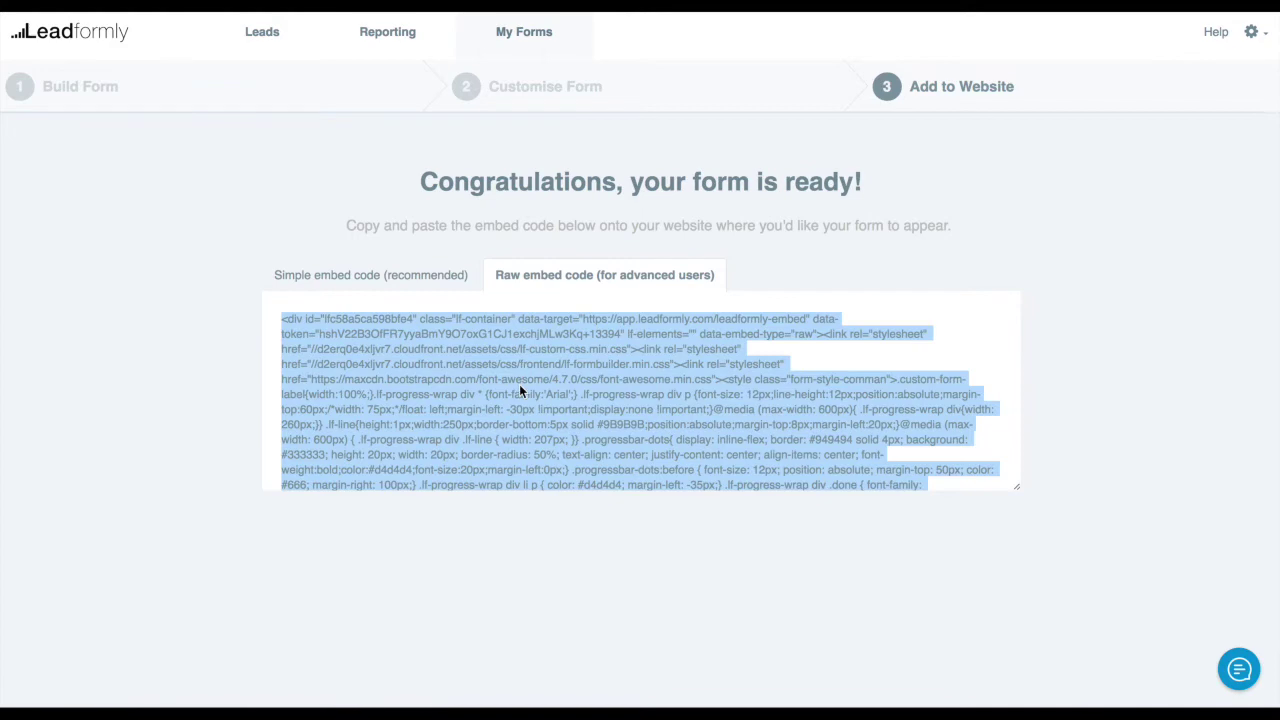
scroll(617, 363, "down", 10)
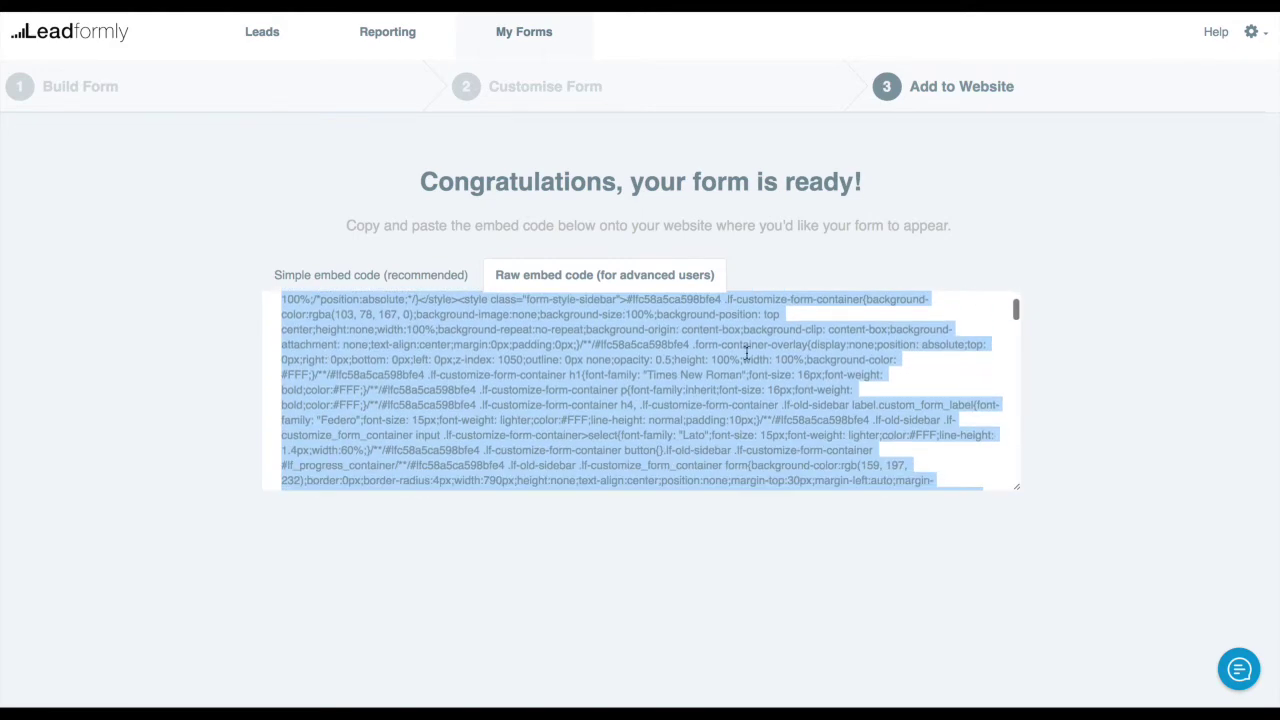
scroll(793, 326, "down", 10)
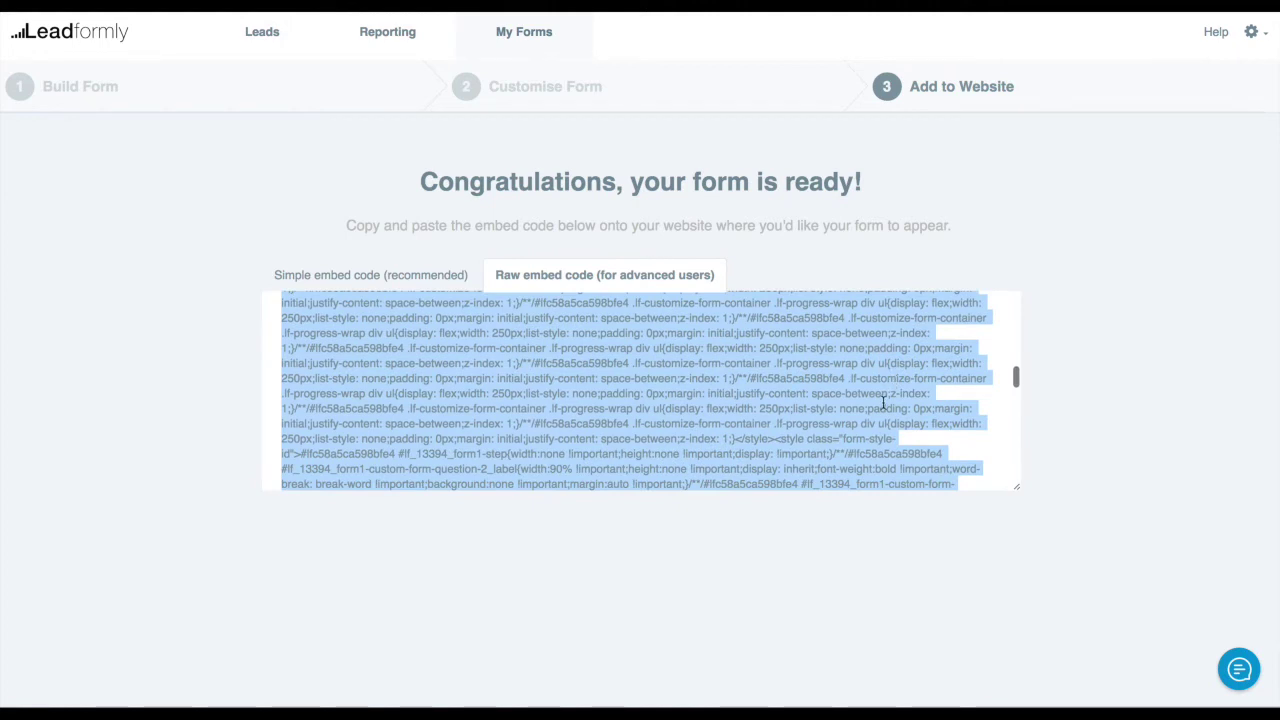
scroll(965, 394, "down", 10)
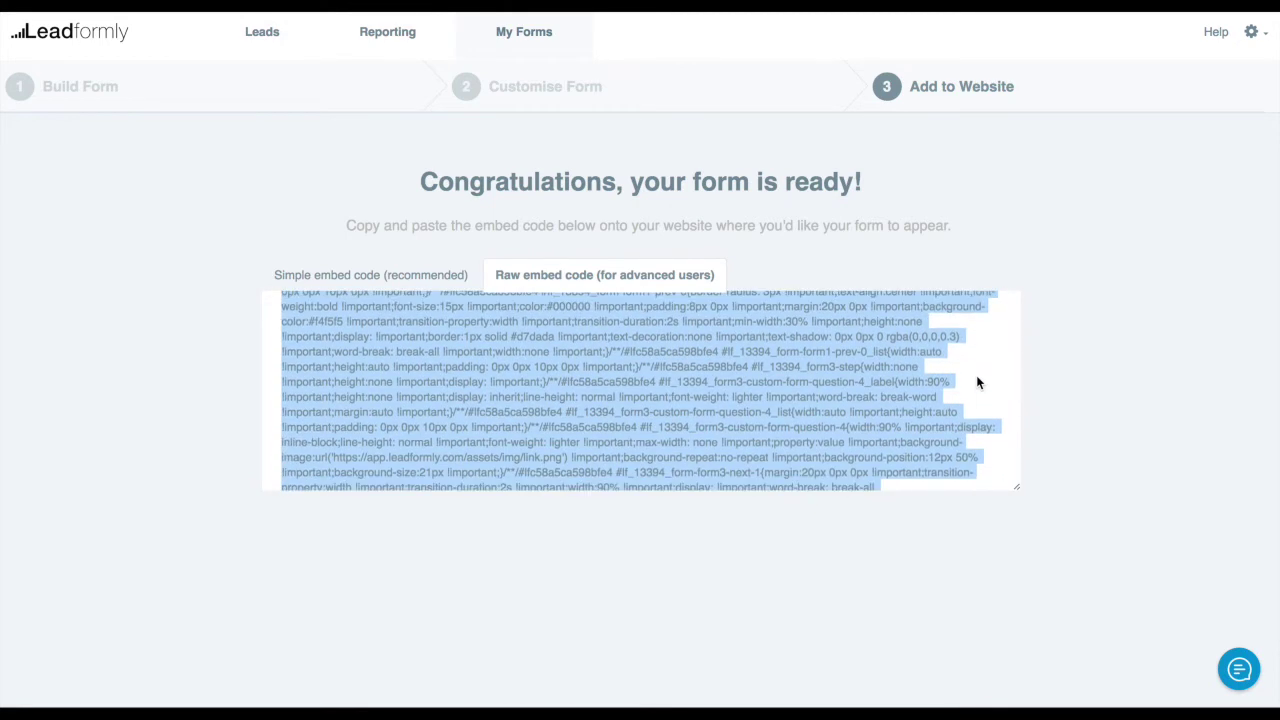
scroll(975, 390, "down", 10)
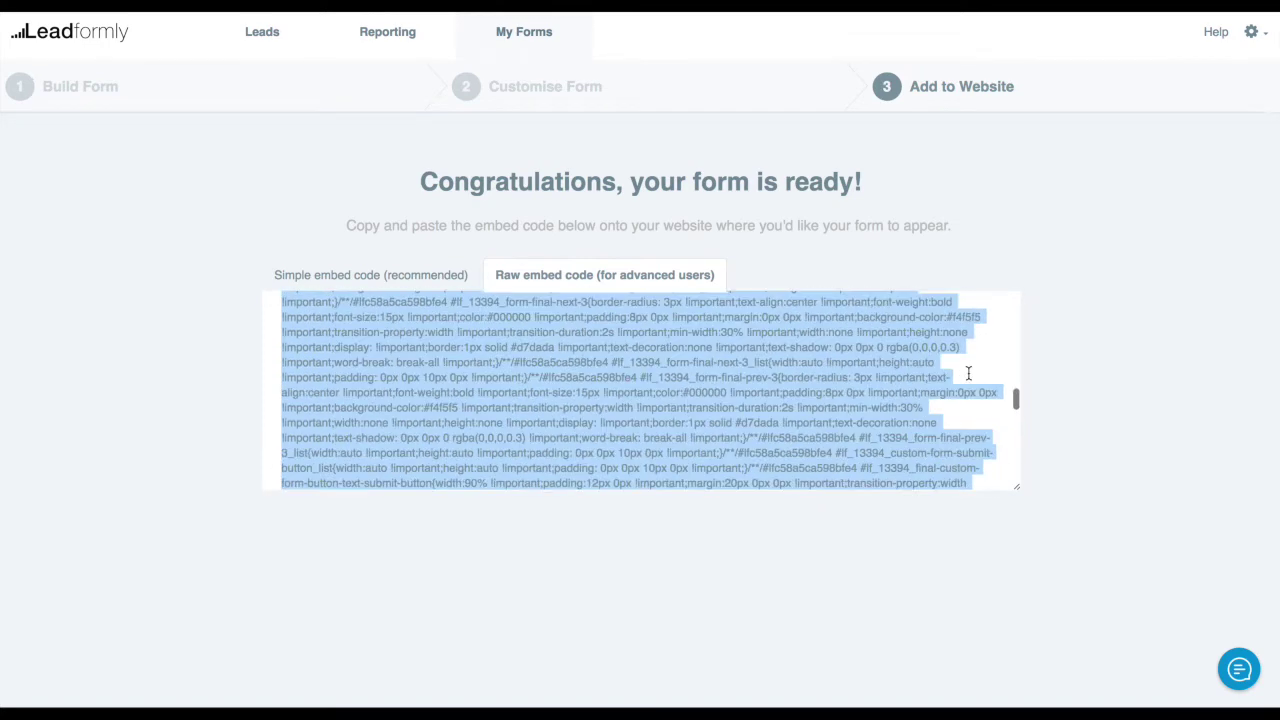
left_click(846, 251)
Select the entire Simple embed code snippet for copying
left_click(451, 273)
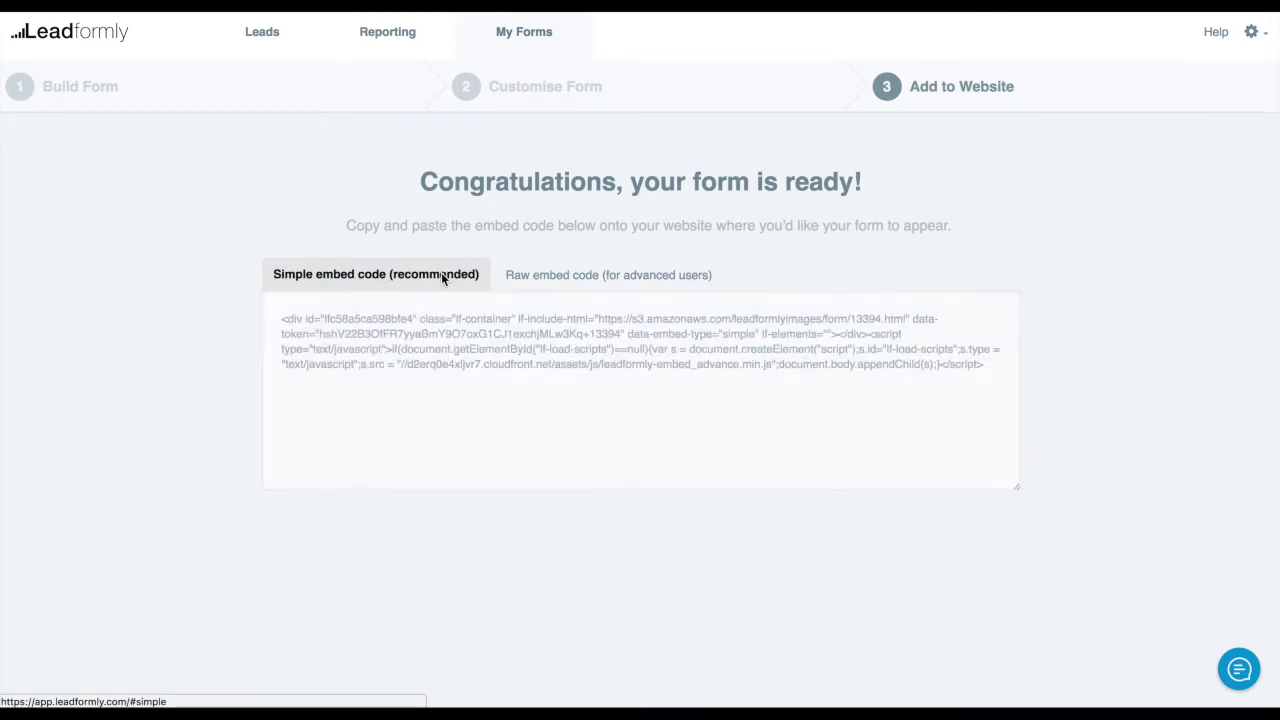
left_click(992, 366)
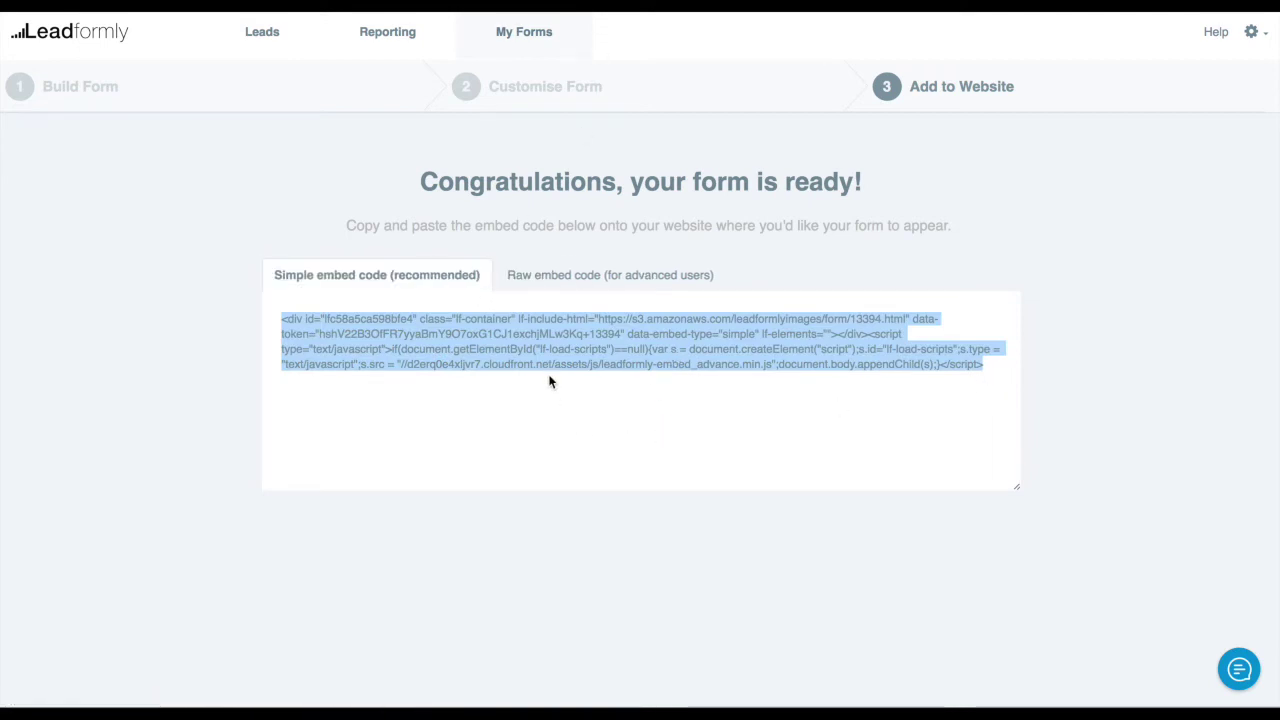
left_click(583, 333)
left_click(583, 333)
key("ctrl+c")
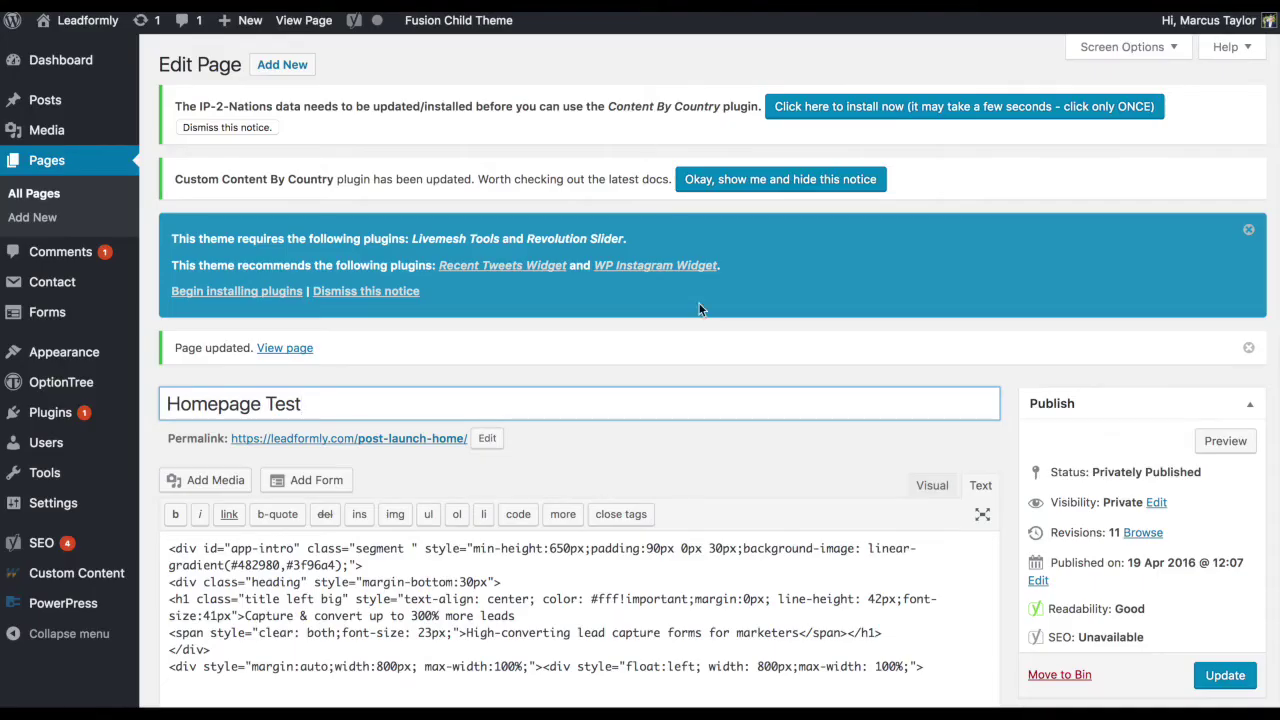
Paste the embed snippet into the Homepage Test page's Text editor and click Update
scroll(690, 295, "down", 3)
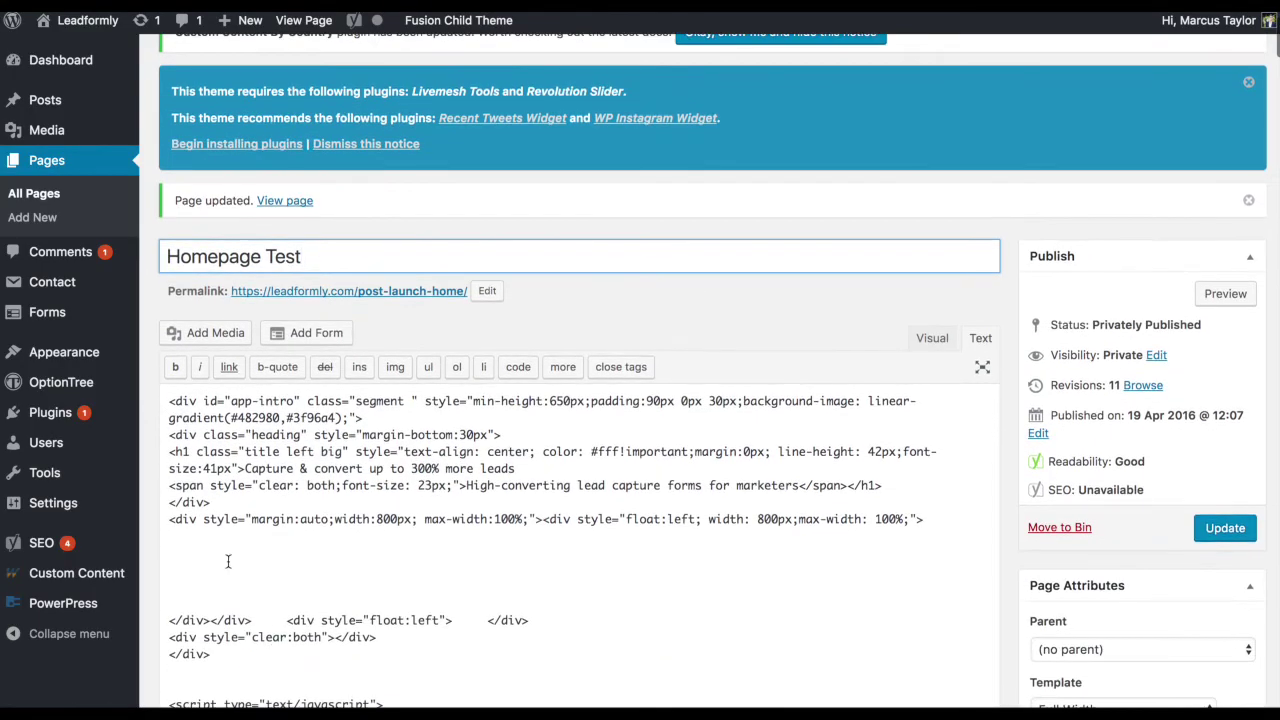
left_click(206, 562)
key("ctrl+v")
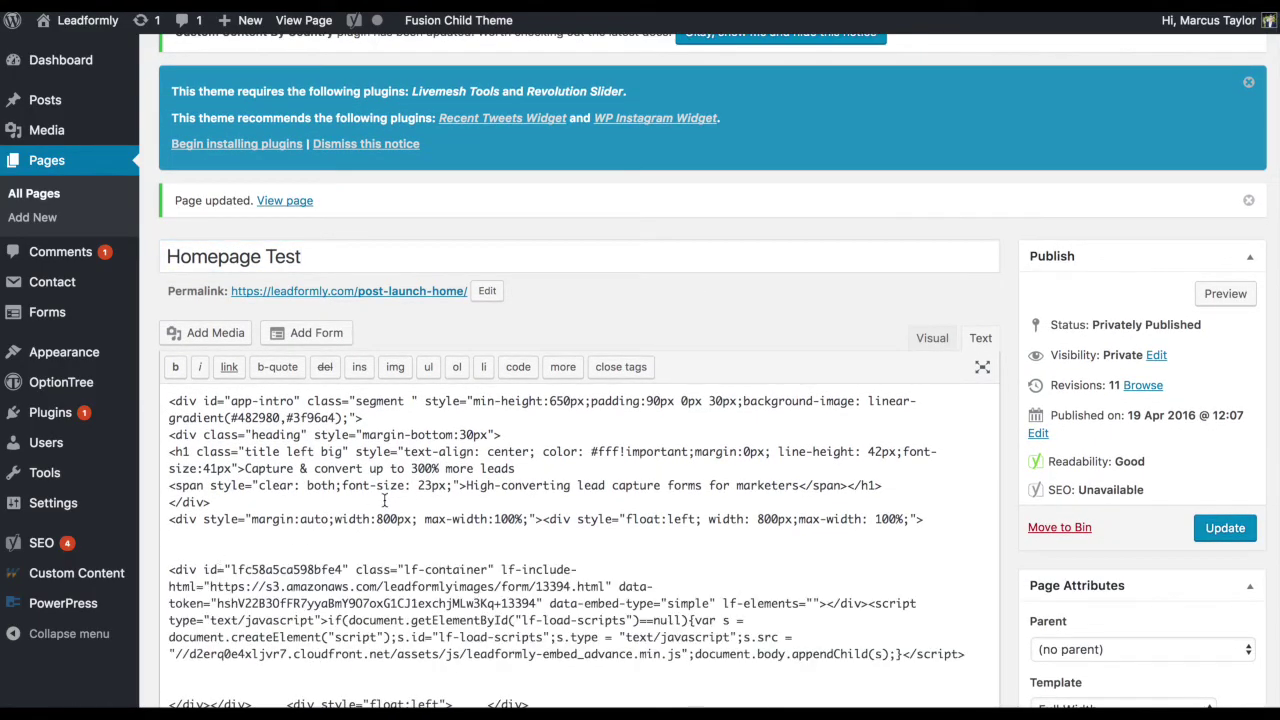
scroll(384, 500, "down", 2)
left_click_drag(465, 569, 190, 436)
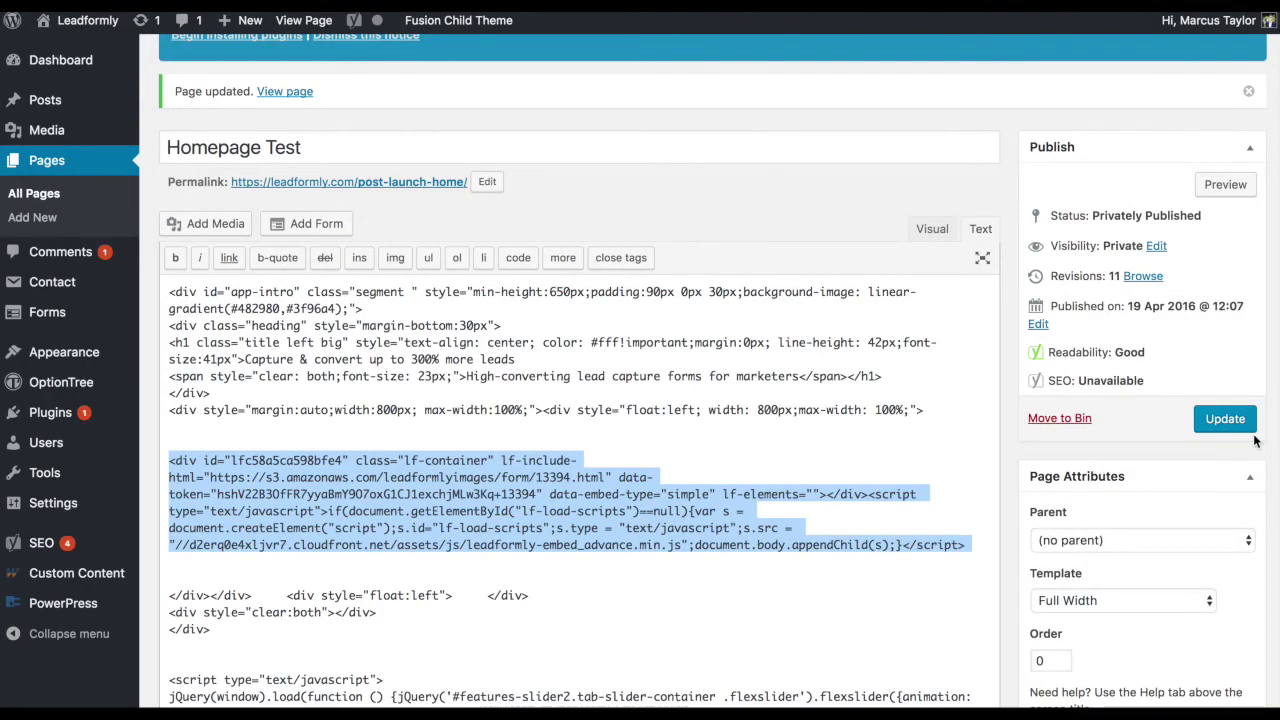
left_click(1225, 419)
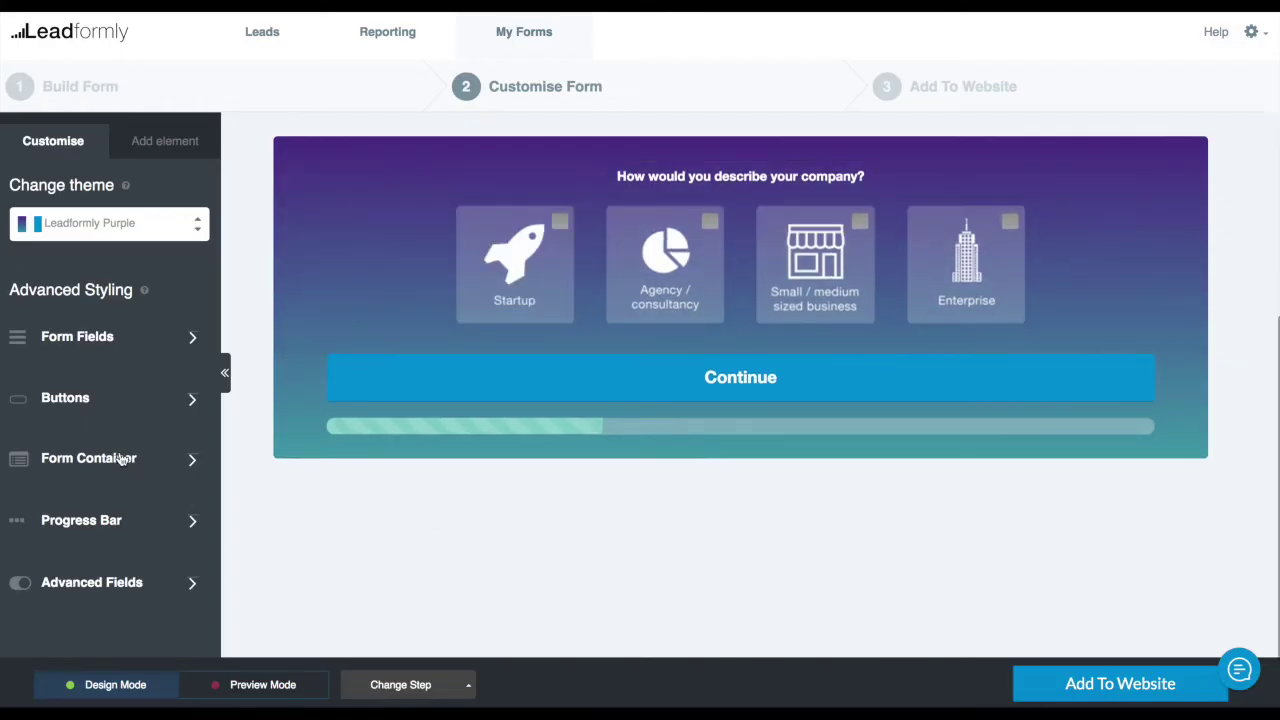
Set the form container width to 100% and add the custom CSS rule background:none;
left_click(124, 462)
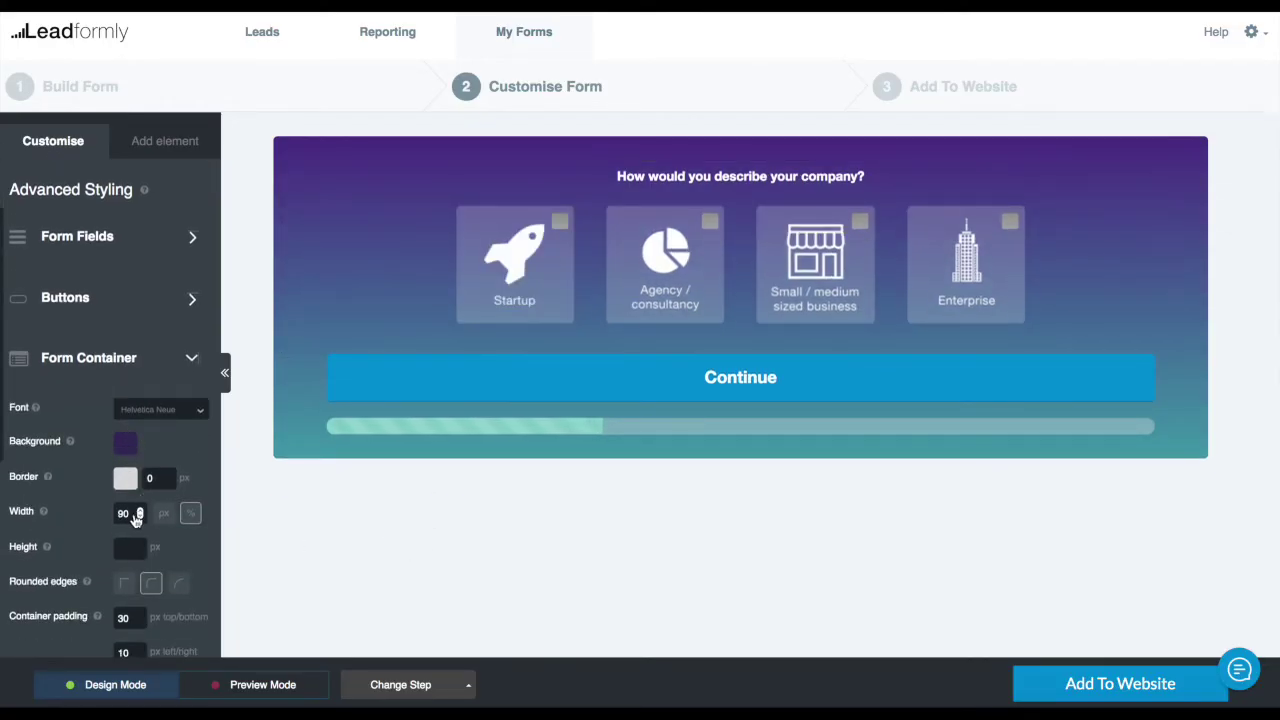
left_click_drag(127, 515, 100, 514)
type("100")
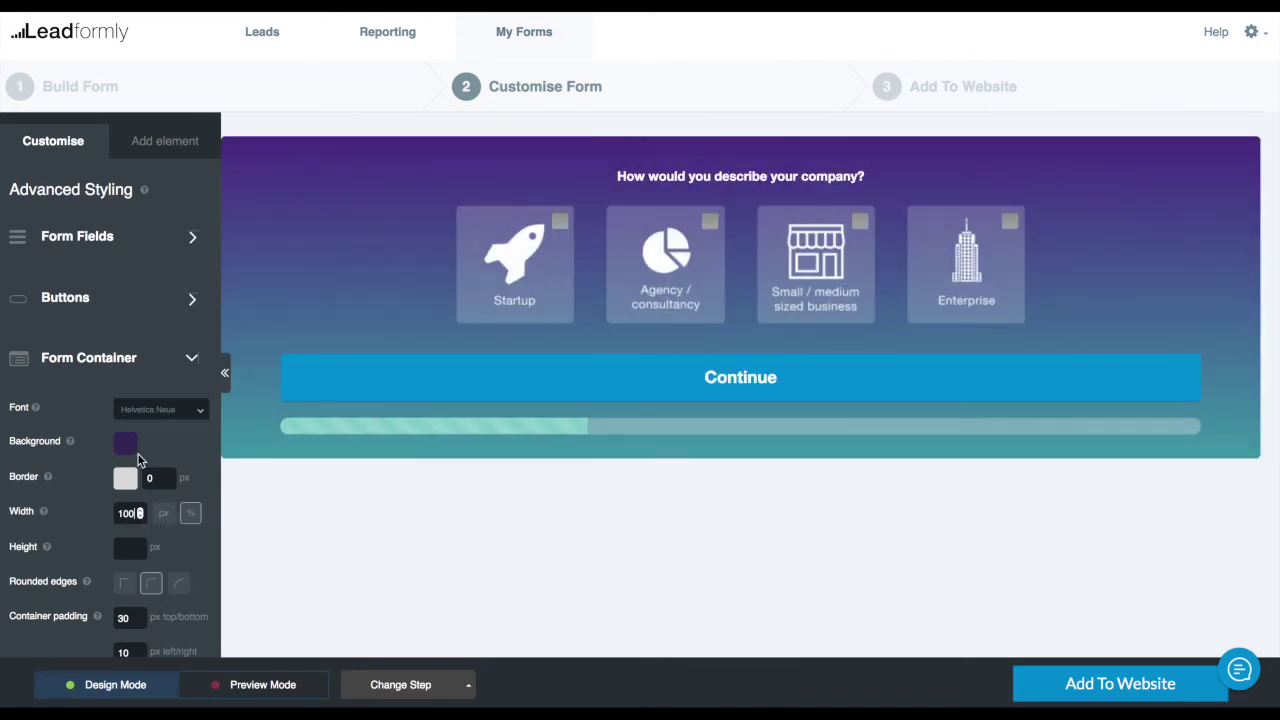
scroll(127, 455, "down", 5)
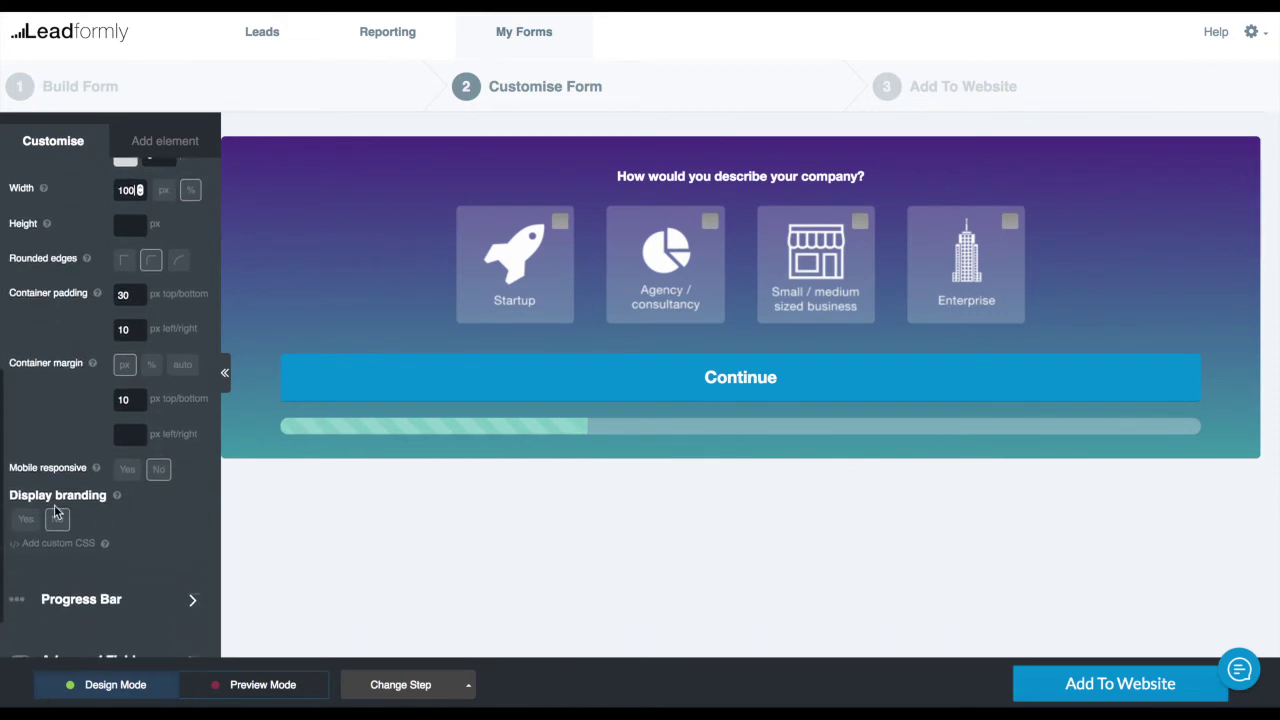
left_click(87, 543)
scroll(181, 532, "down", 1)
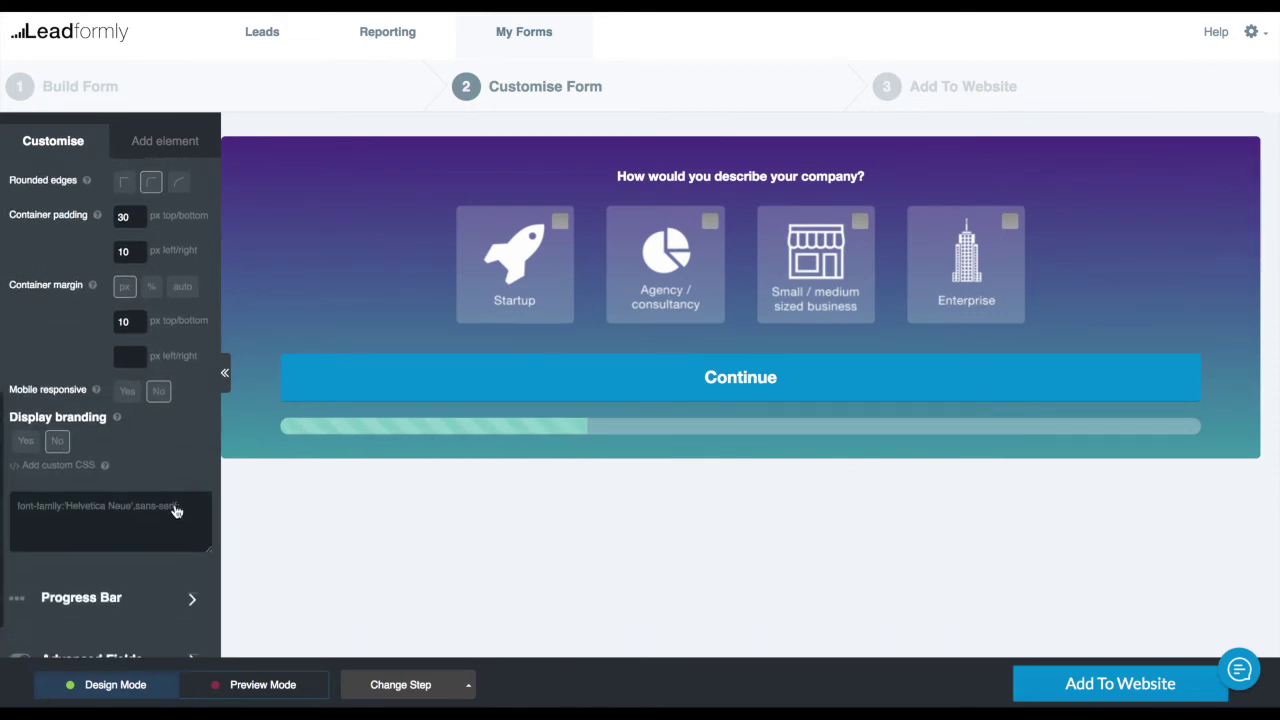
left_click(181, 532)
type("background:none;")
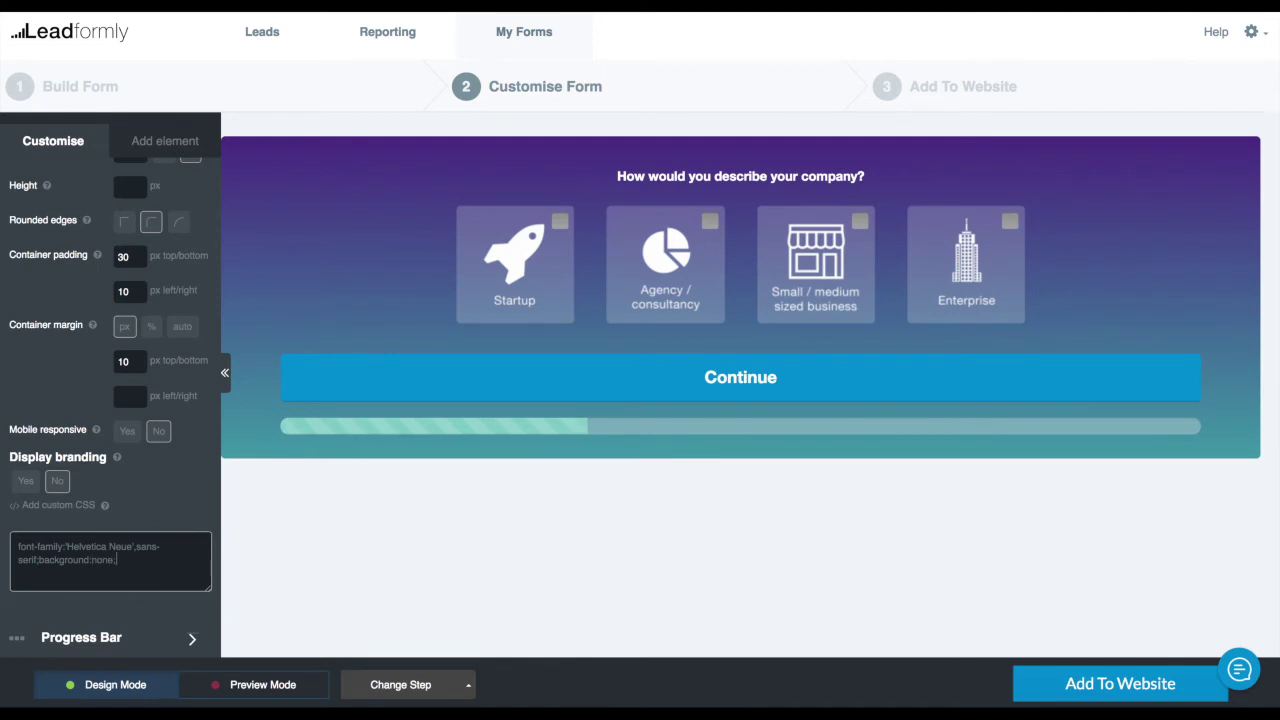
left_click(354, 537)
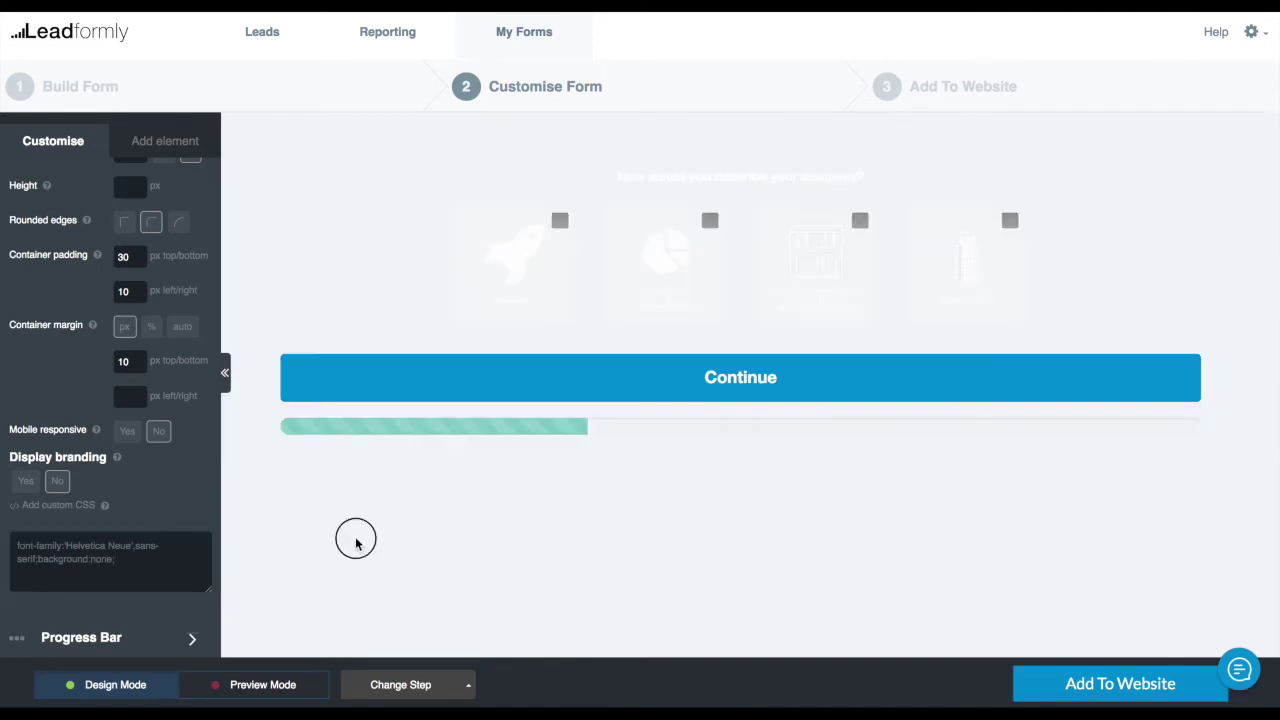
Make the form container's background colour fully transparent
scroll(132, 400, "up", 4)
left_click(127, 366)
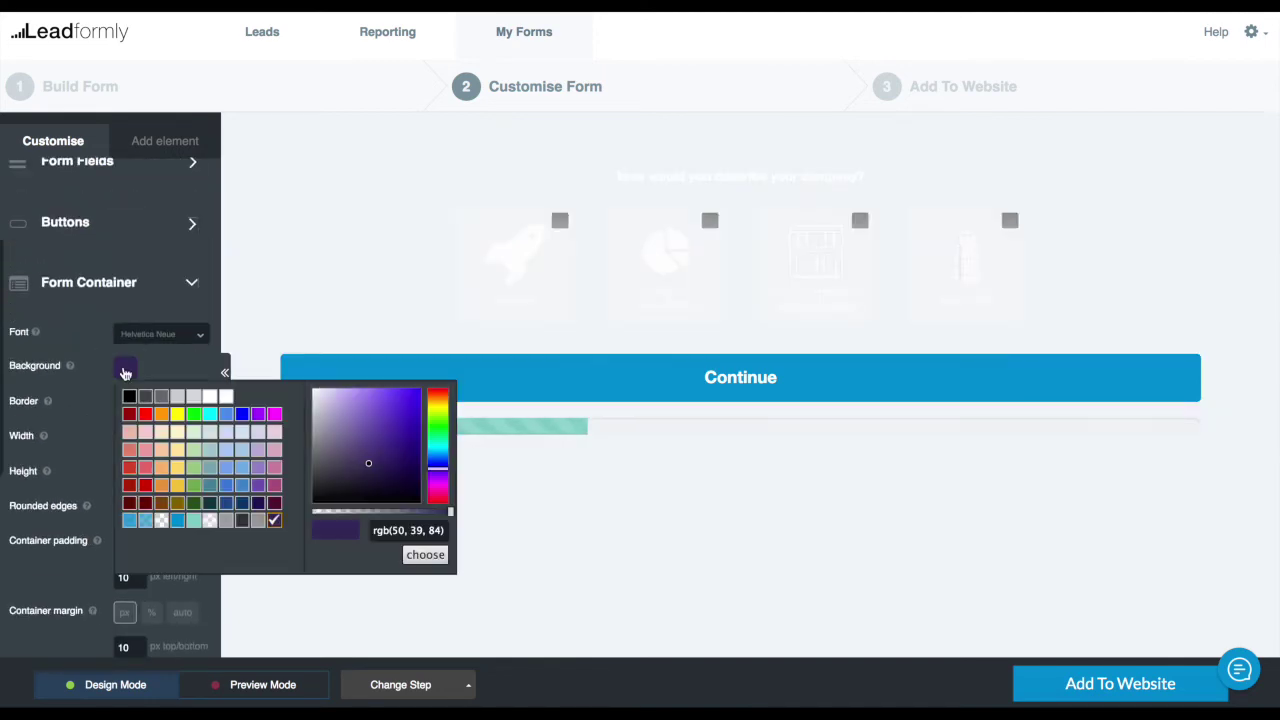
left_click_drag(348, 410, 289, 388)
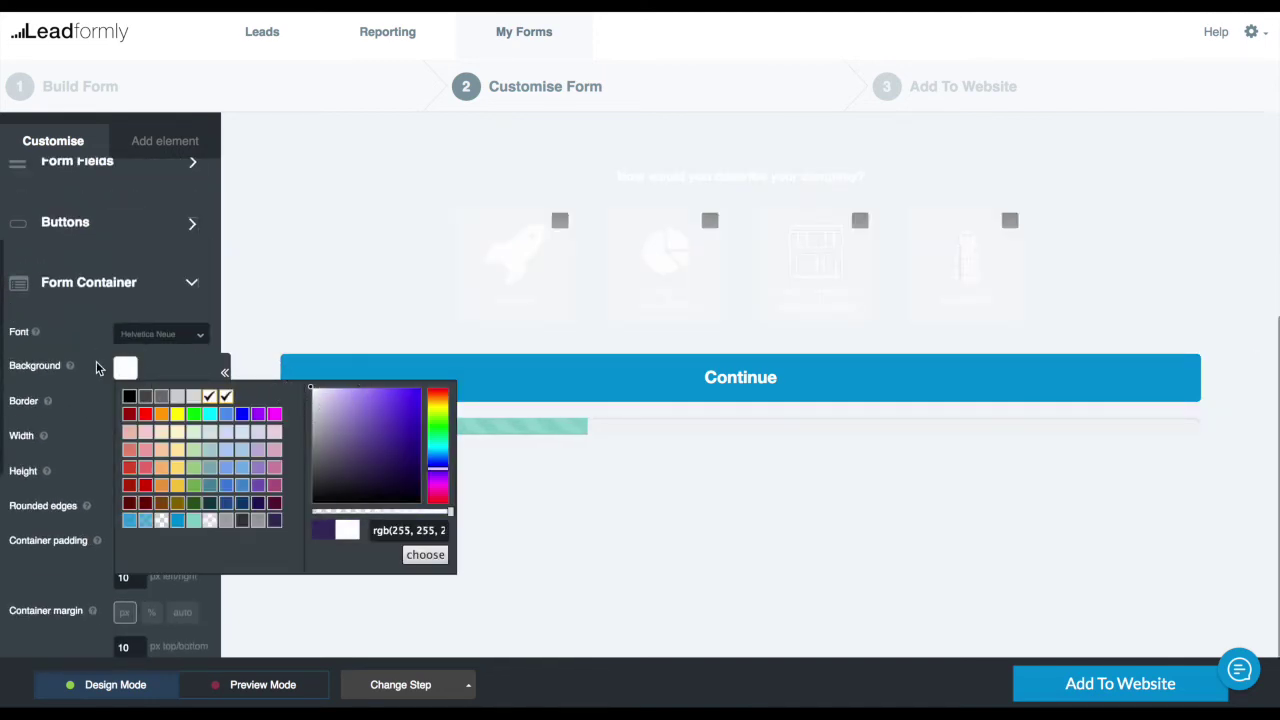
left_click_drag(350, 511, 313, 511)
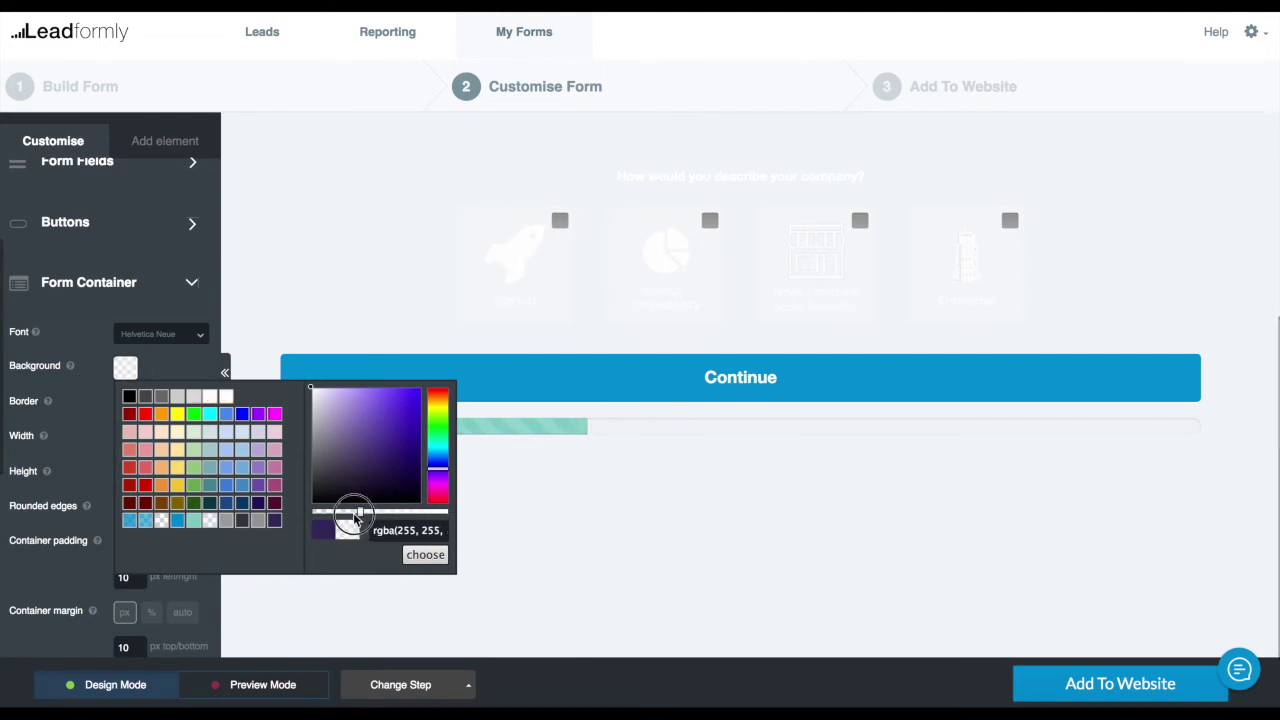
left_click(425, 554)
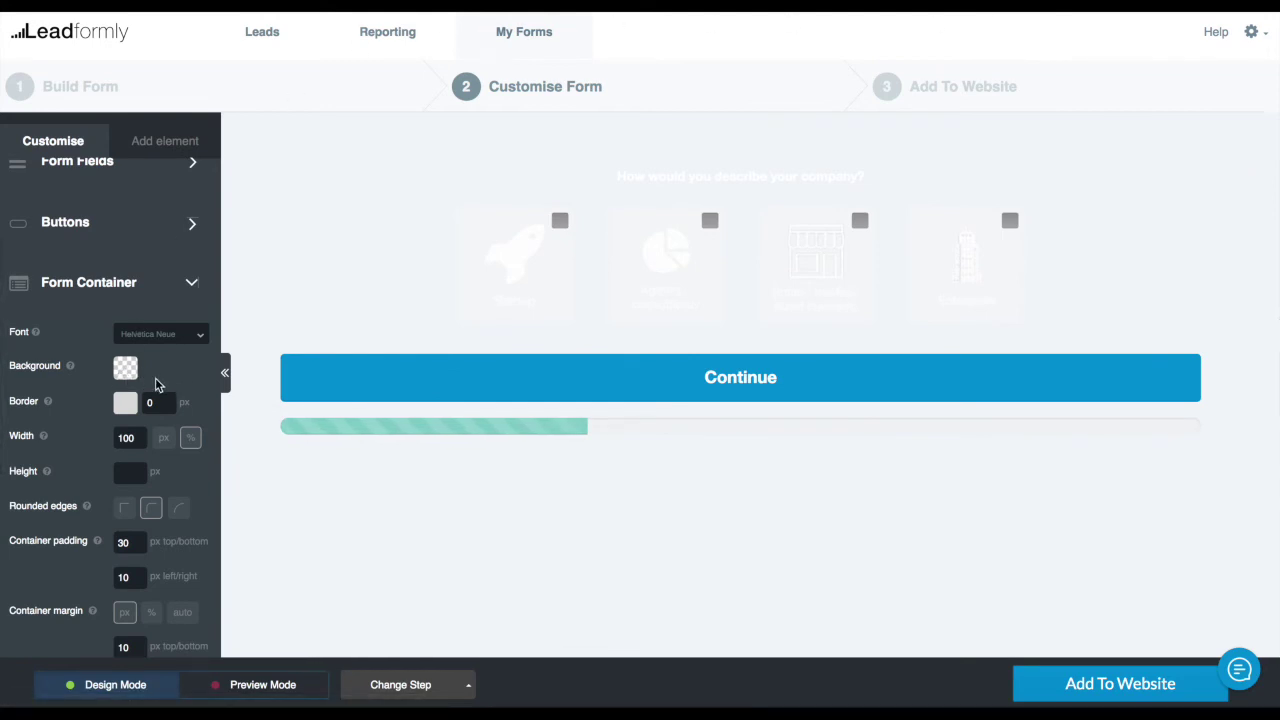
Set the average lead value to 100.00 and copy the form's embed code
left_click(1080, 690)
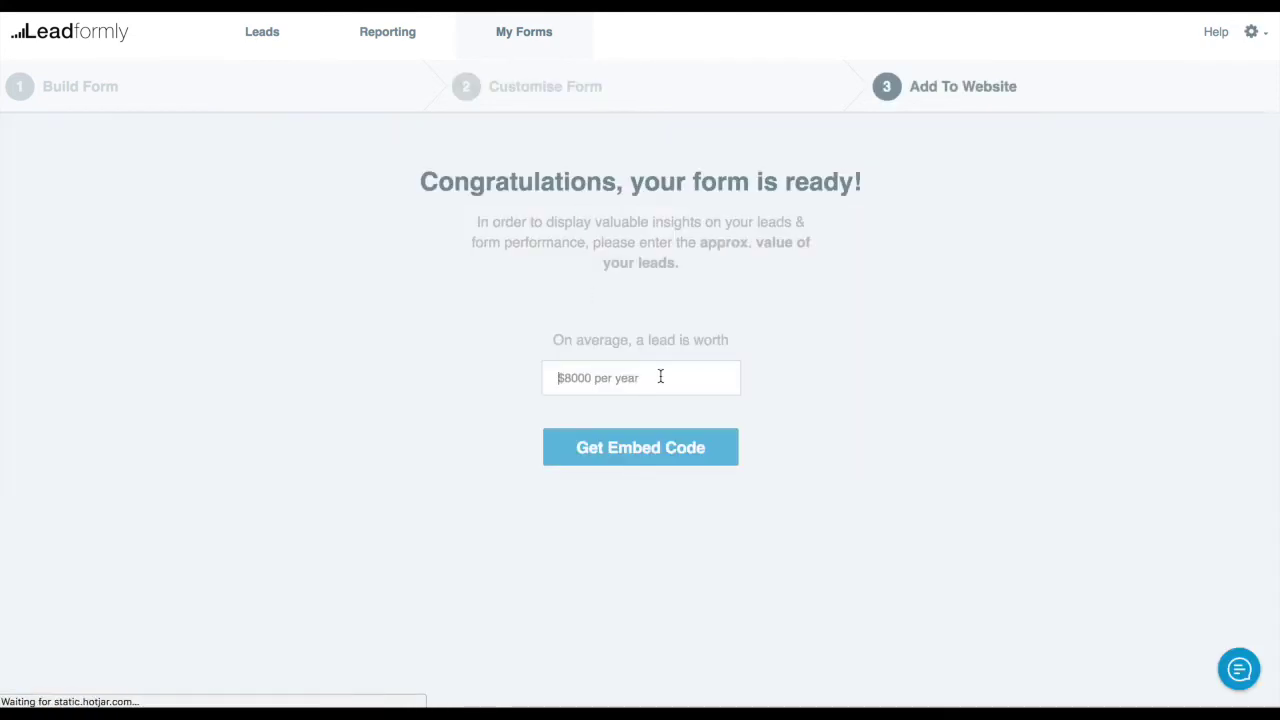
type("100.00")
left_click(623, 451)
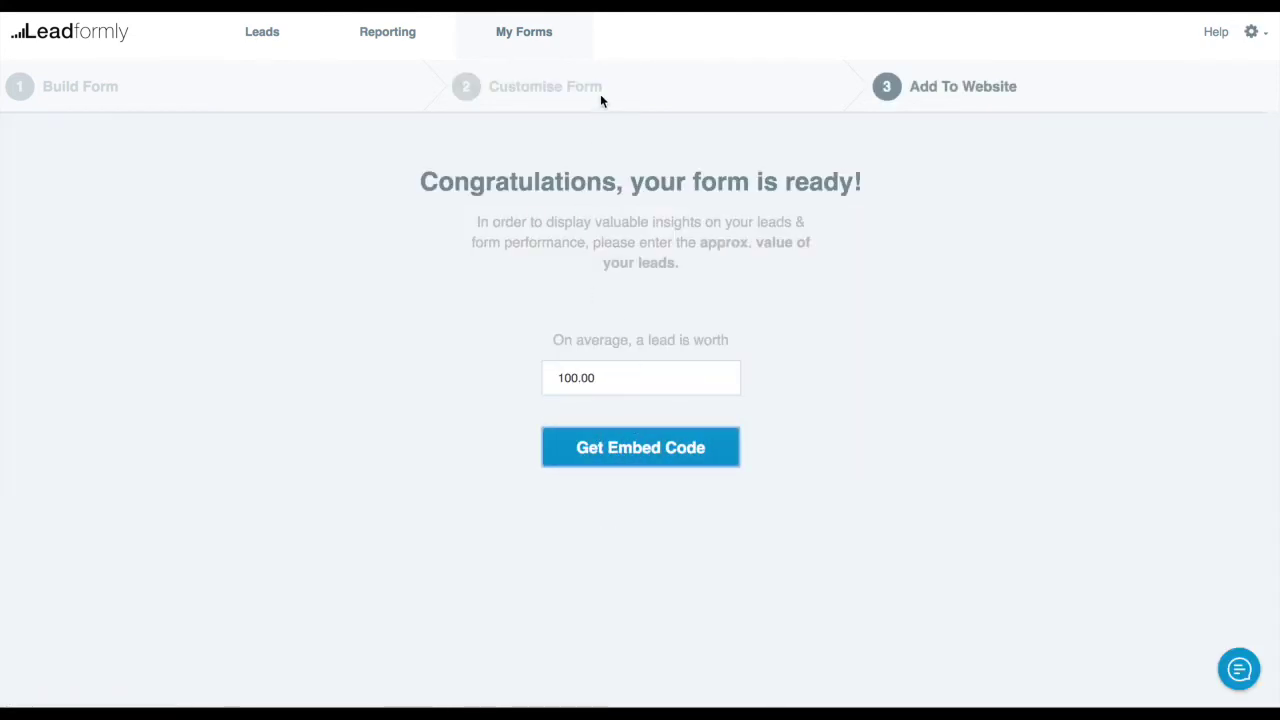
left_click(589, 316)
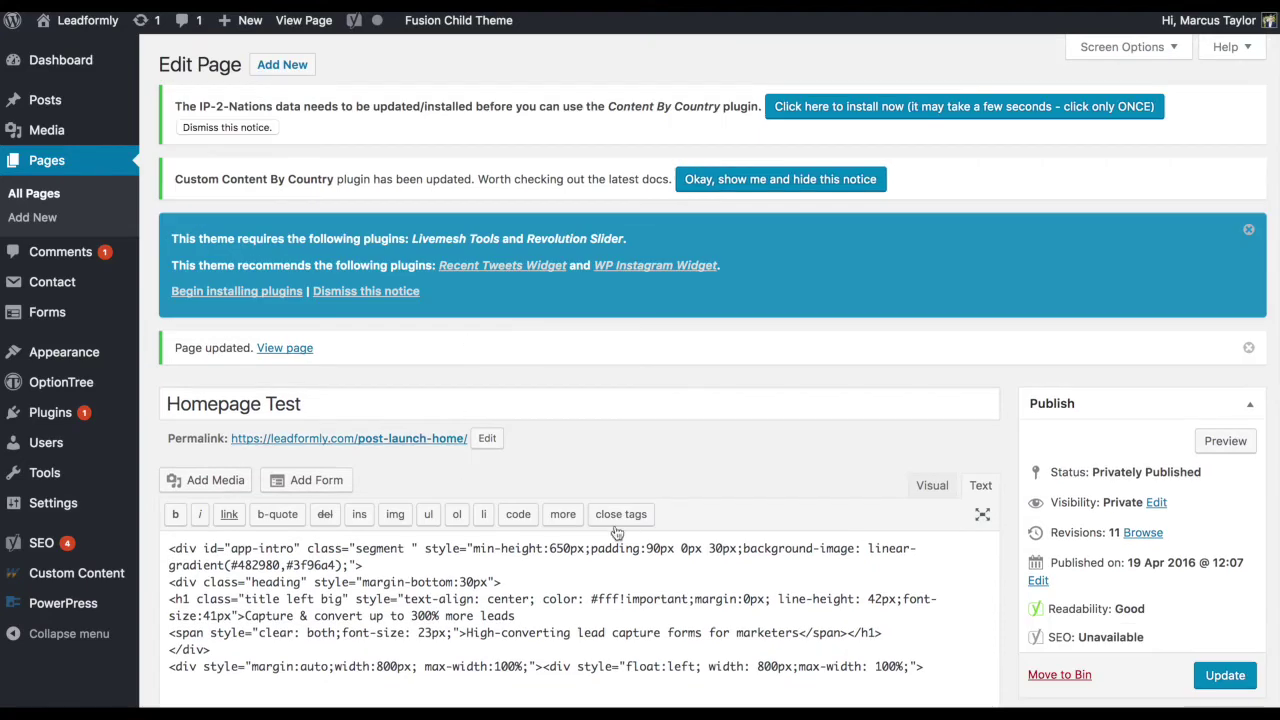
Replace the old embed code on the WordPress Homepage Test page with the new one and update
scroll(549, 617, "down", 2)
left_click_drag(955, 642, 966, 643)
key("ctrl+v")
key("ctrl+v")
left_click(1232, 518)
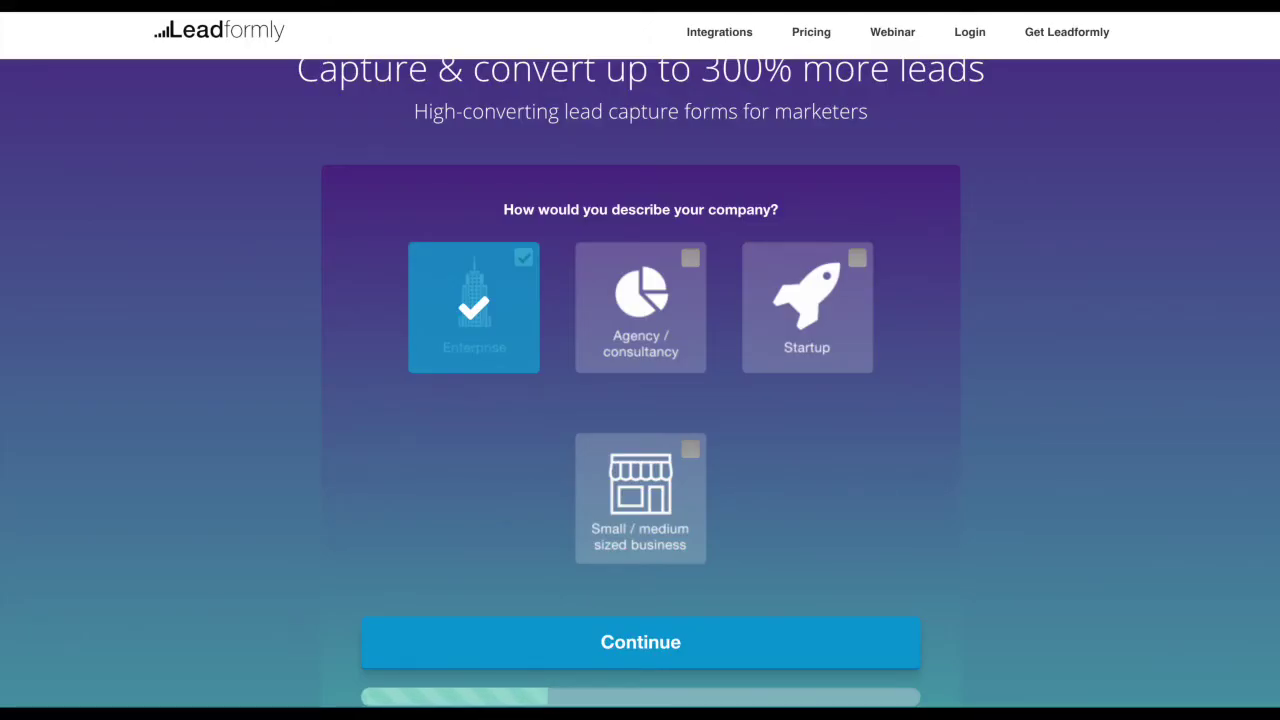
Reload the live homepage and test the Small / medium and Startup company-type answers
key("ctrl+r")
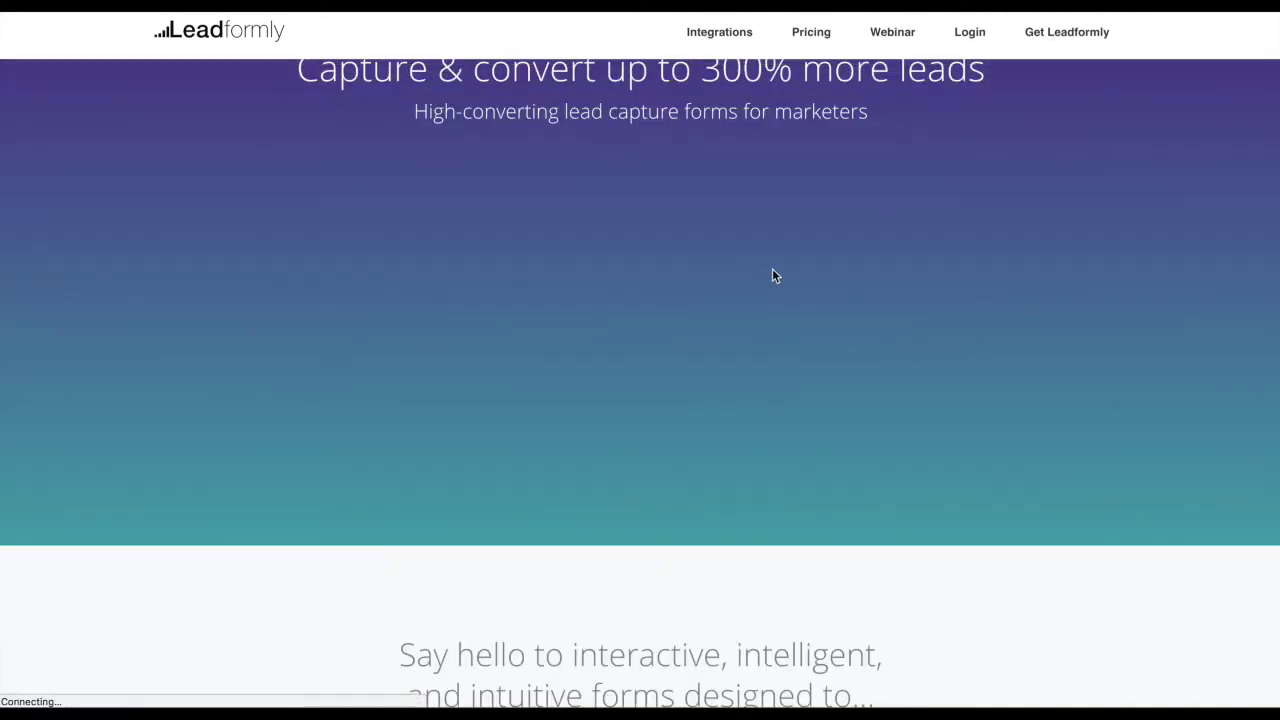
scroll(977, 248, "up", 2)
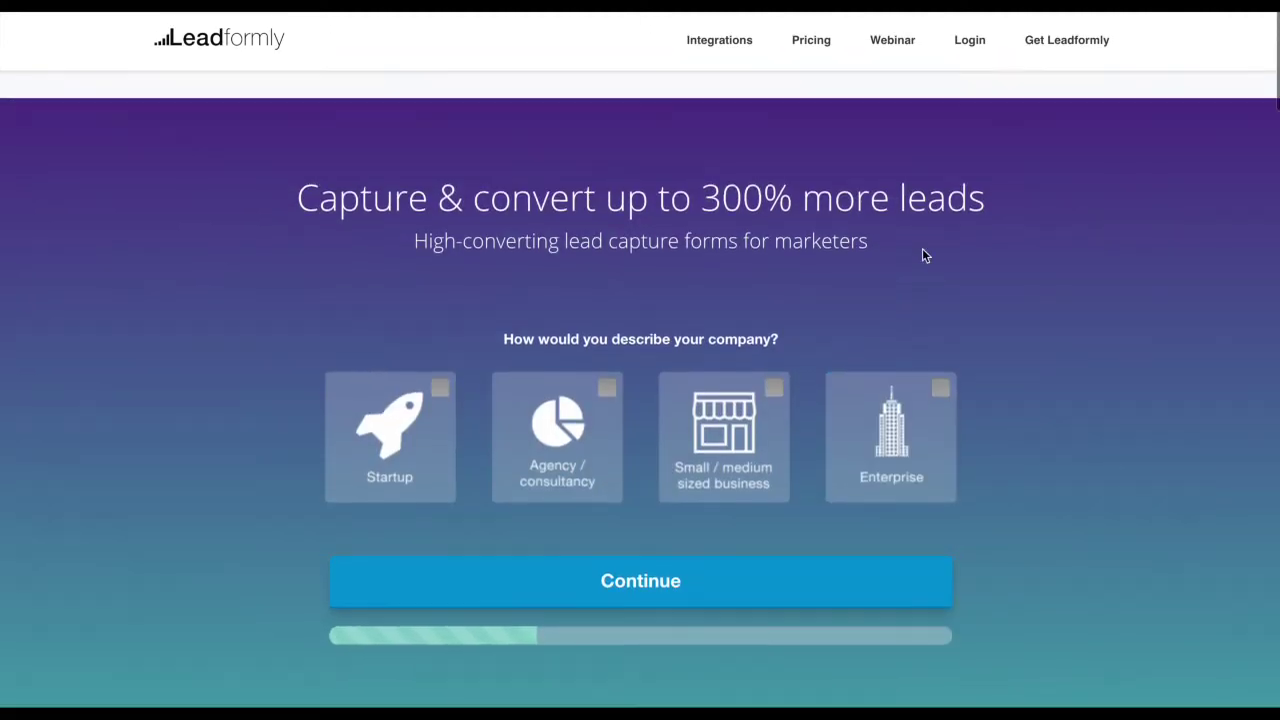
left_click(692, 428)
left_click(672, 592)
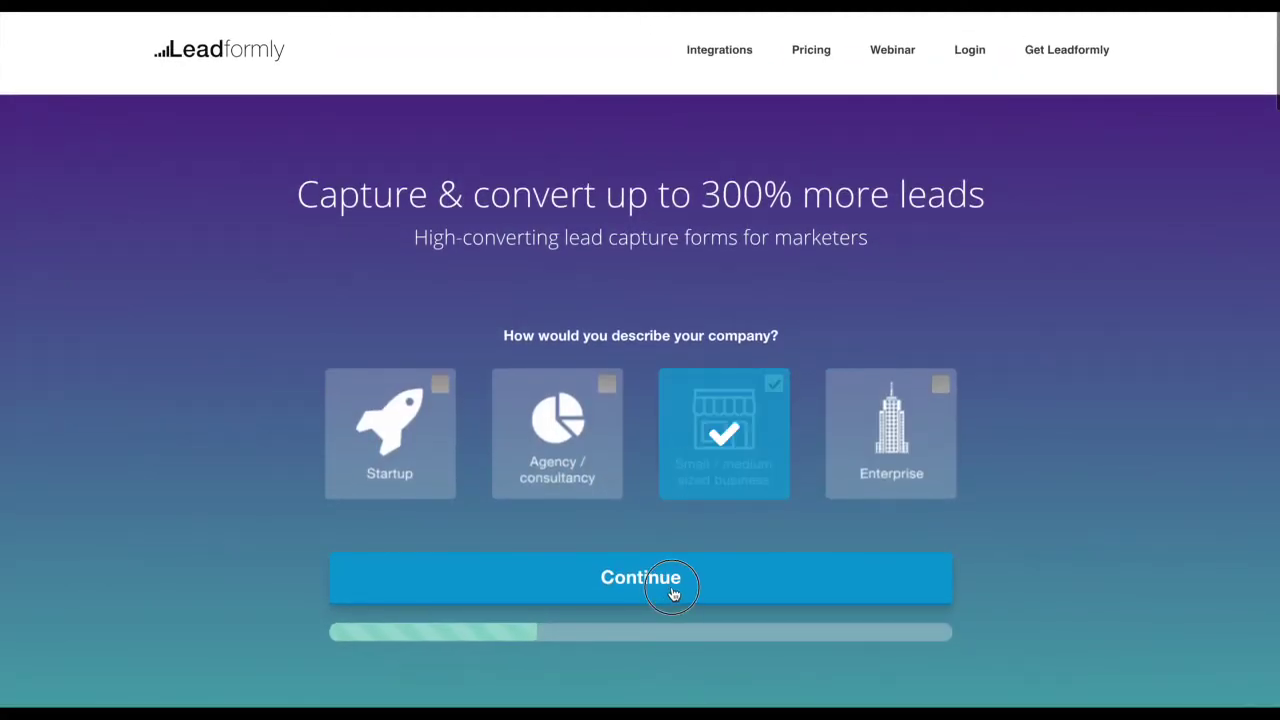
left_click(423, 451)
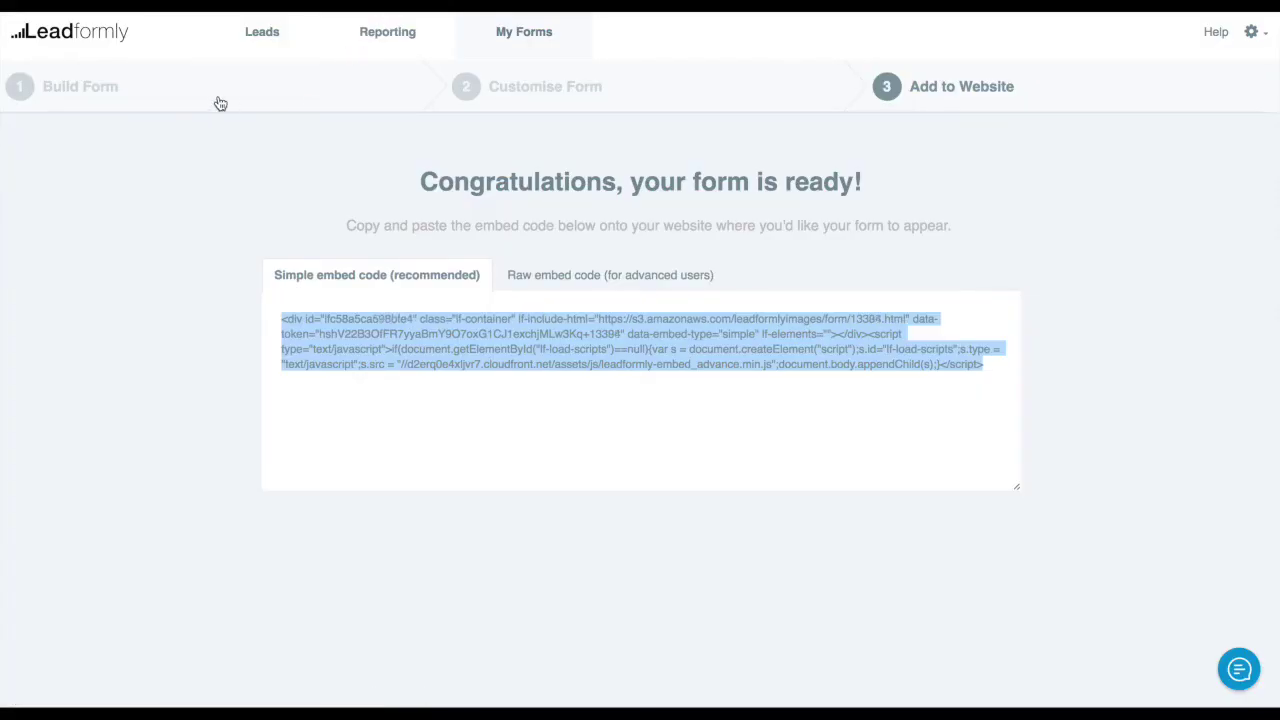
Return to Build Form, open the Final Step and expand its Call to Action settings
left_click(205, 101)
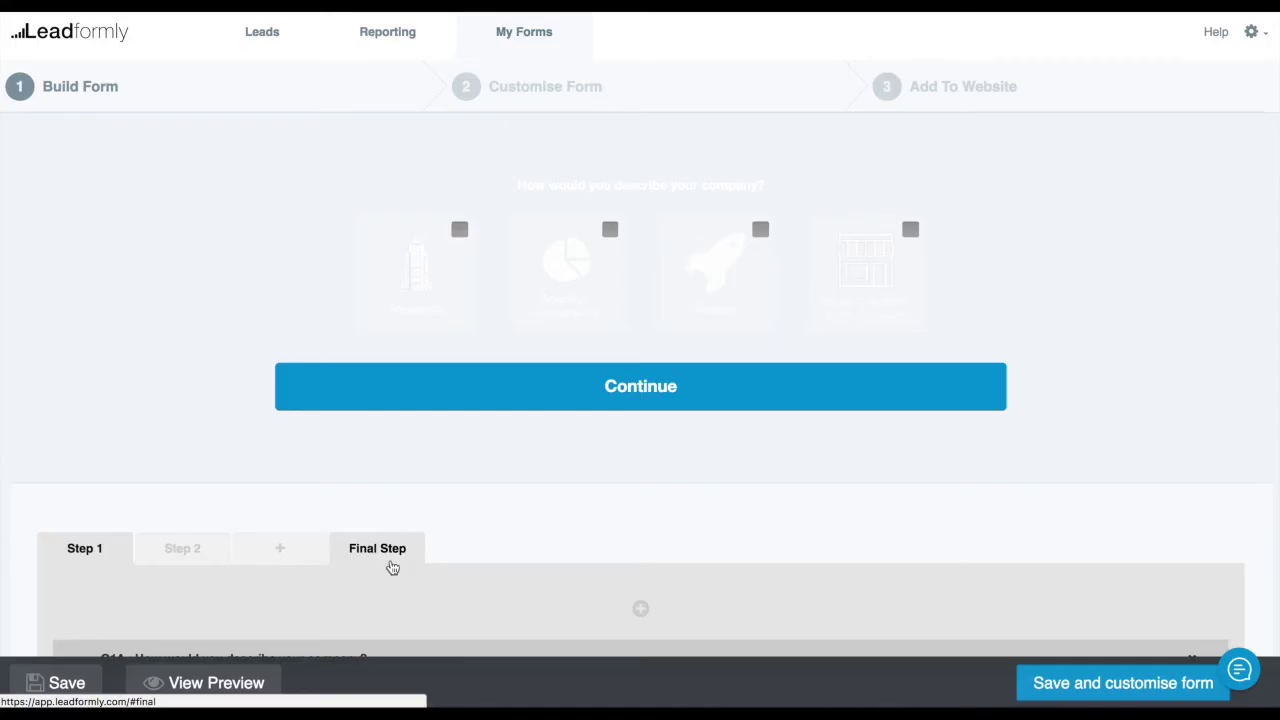
left_click(388, 552)
scroll(472, 340, "down", 3)
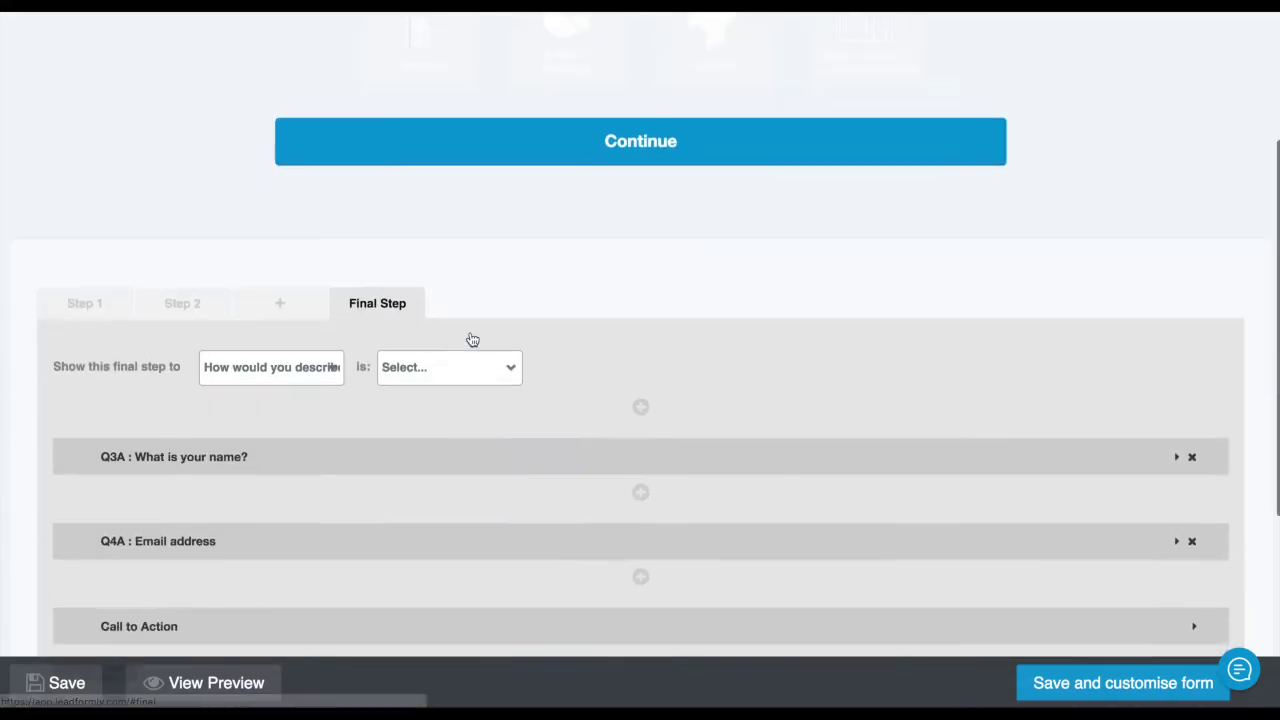
scroll(472, 340, "down", 3)
left_click(414, 352)
Enable 'Send my leads to a CRM', review destinations keeping Mailchimp, then switch it off
scroll(310, 408, "down", 2)
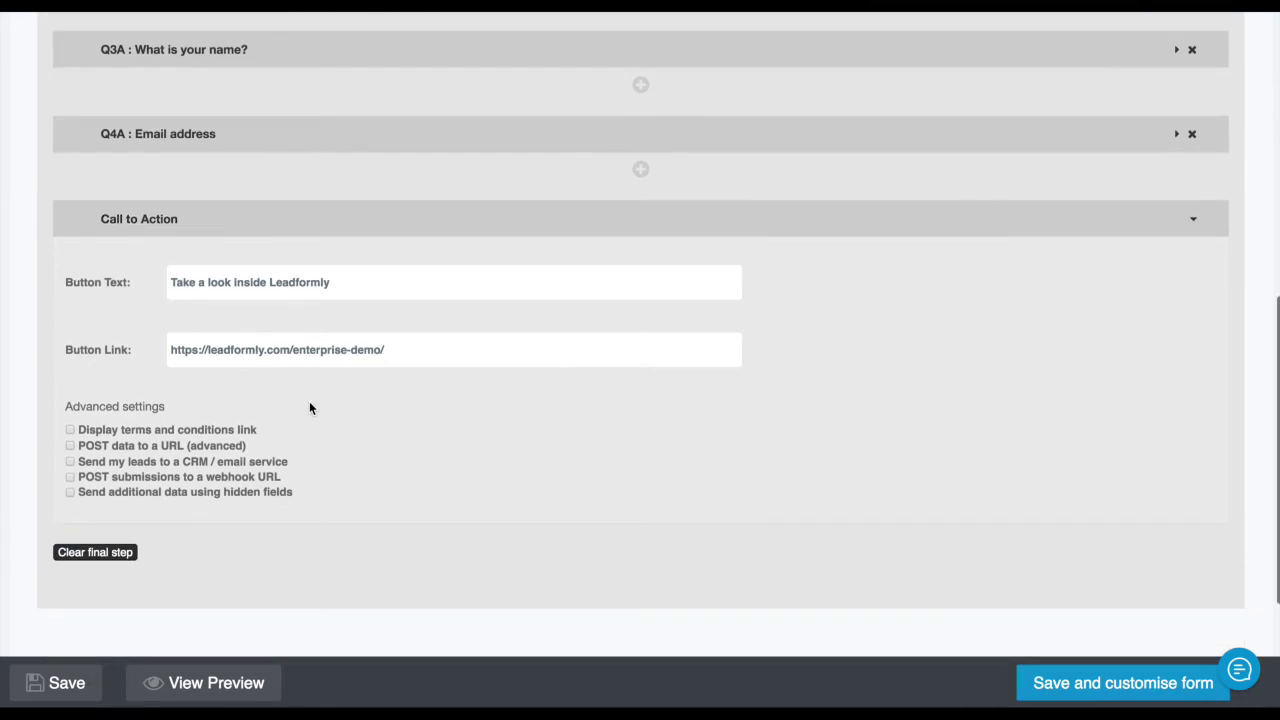
scroll(316, 360, "up", 3)
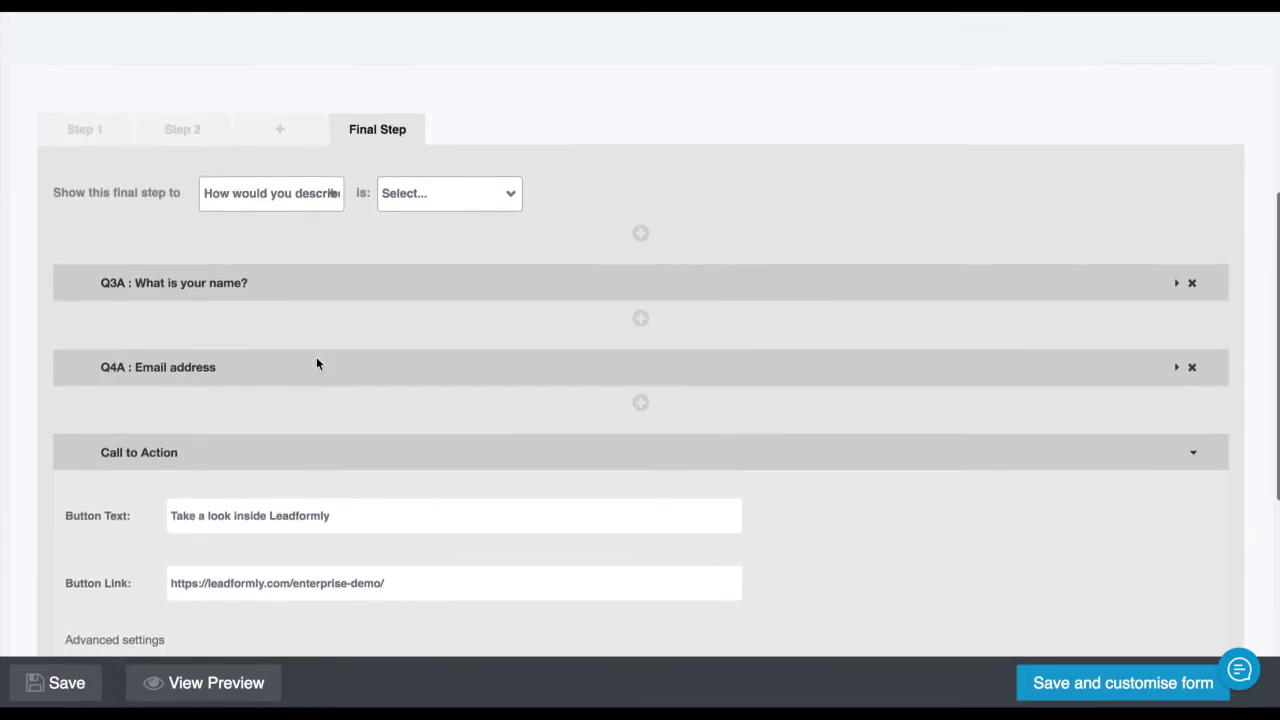
scroll(175, 460, "down", 1)
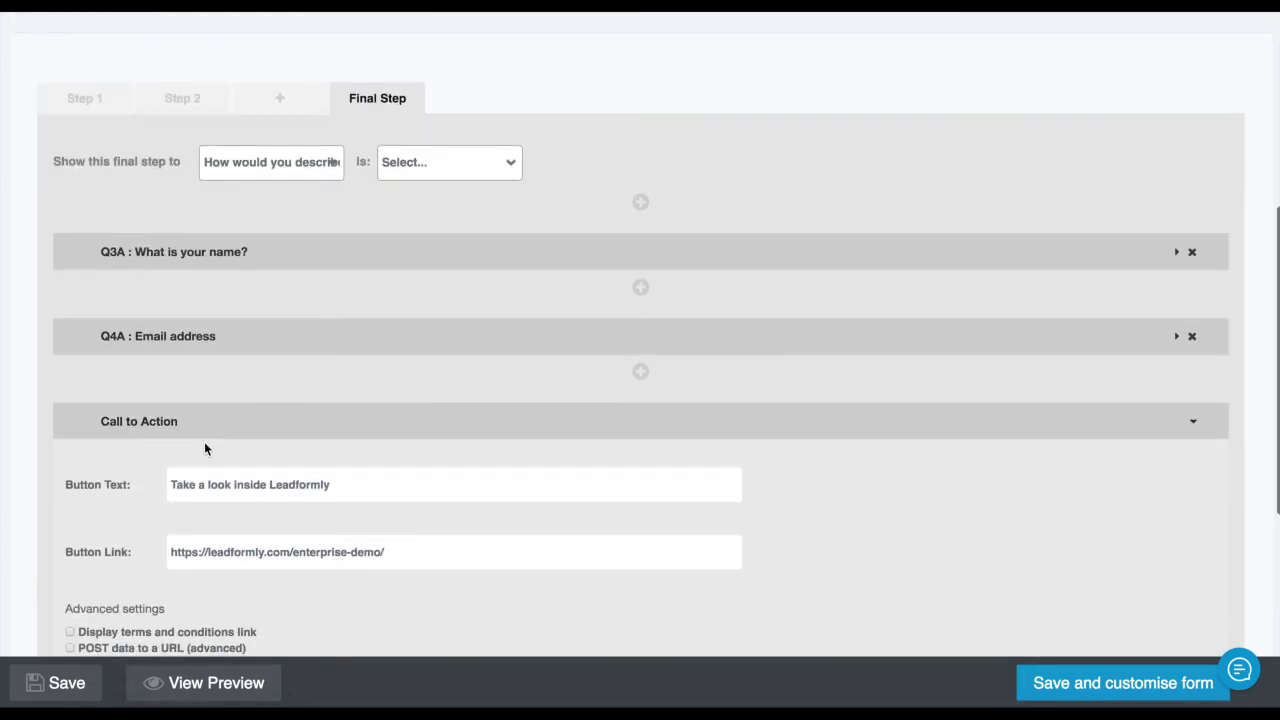
scroll(205, 446, "down", 3)
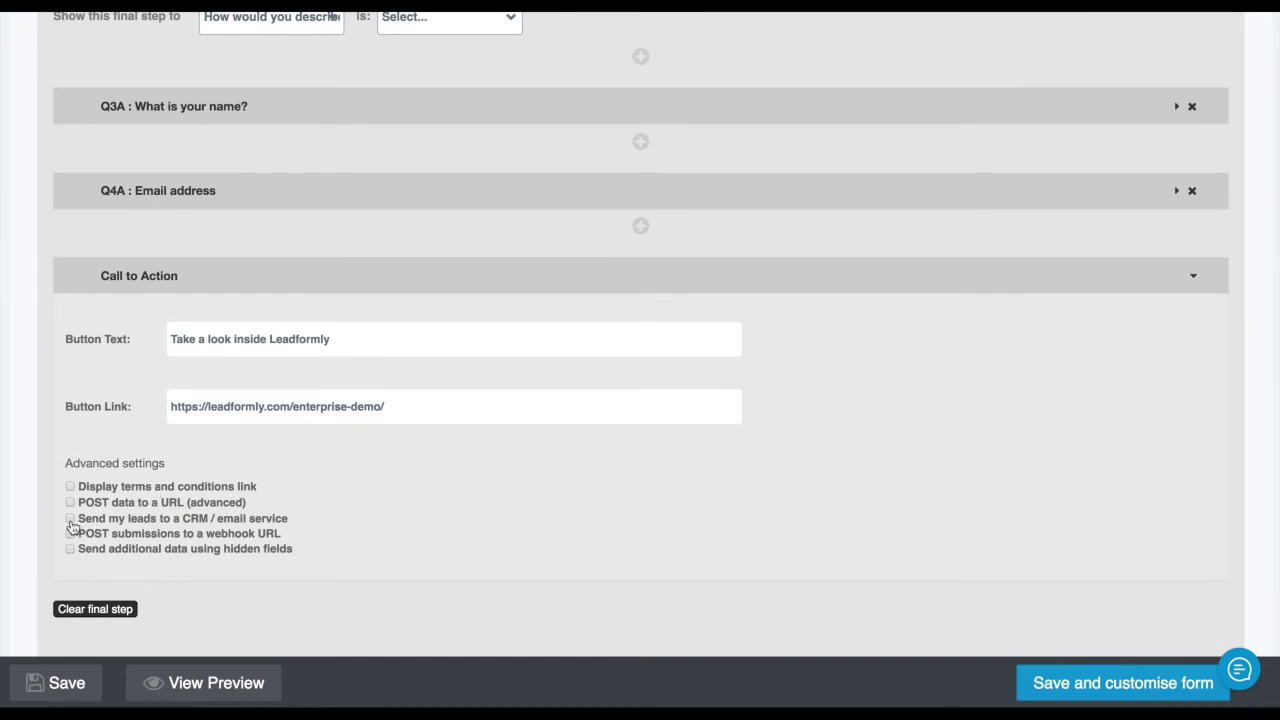
left_click(71, 520)
scroll(231, 503, "down", 1)
left_click(233, 503)
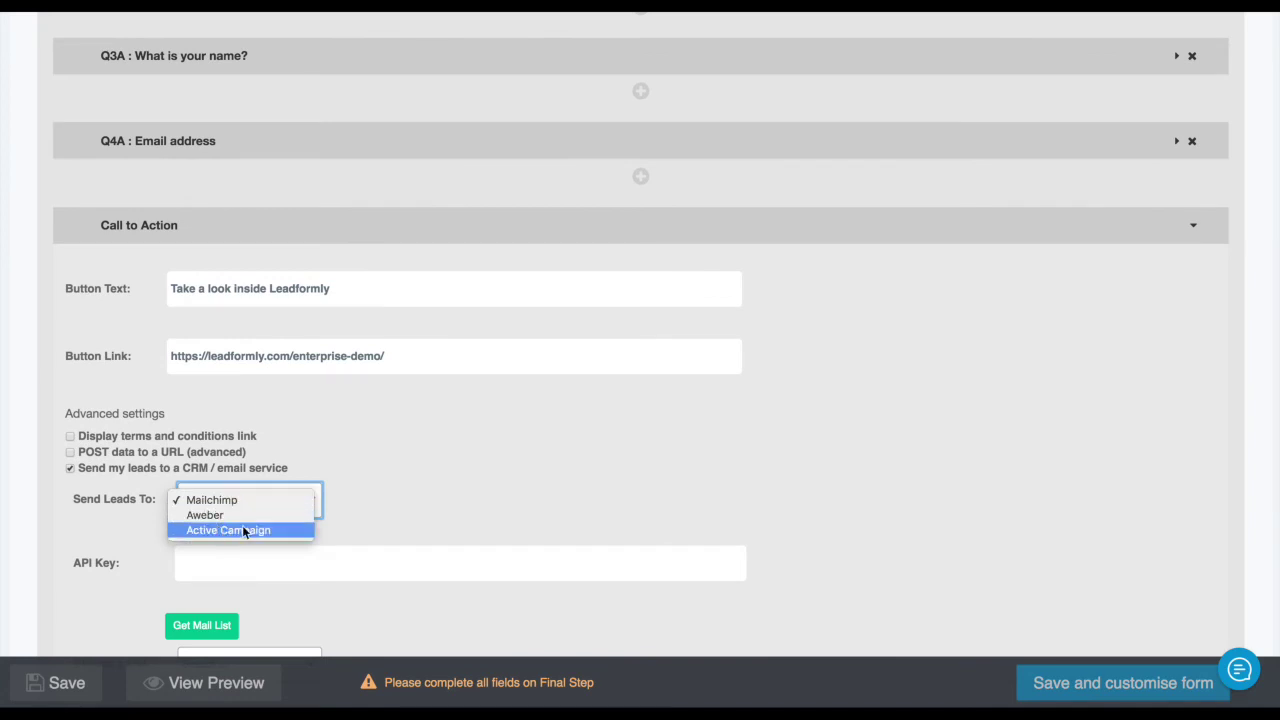
left_click(306, 512)
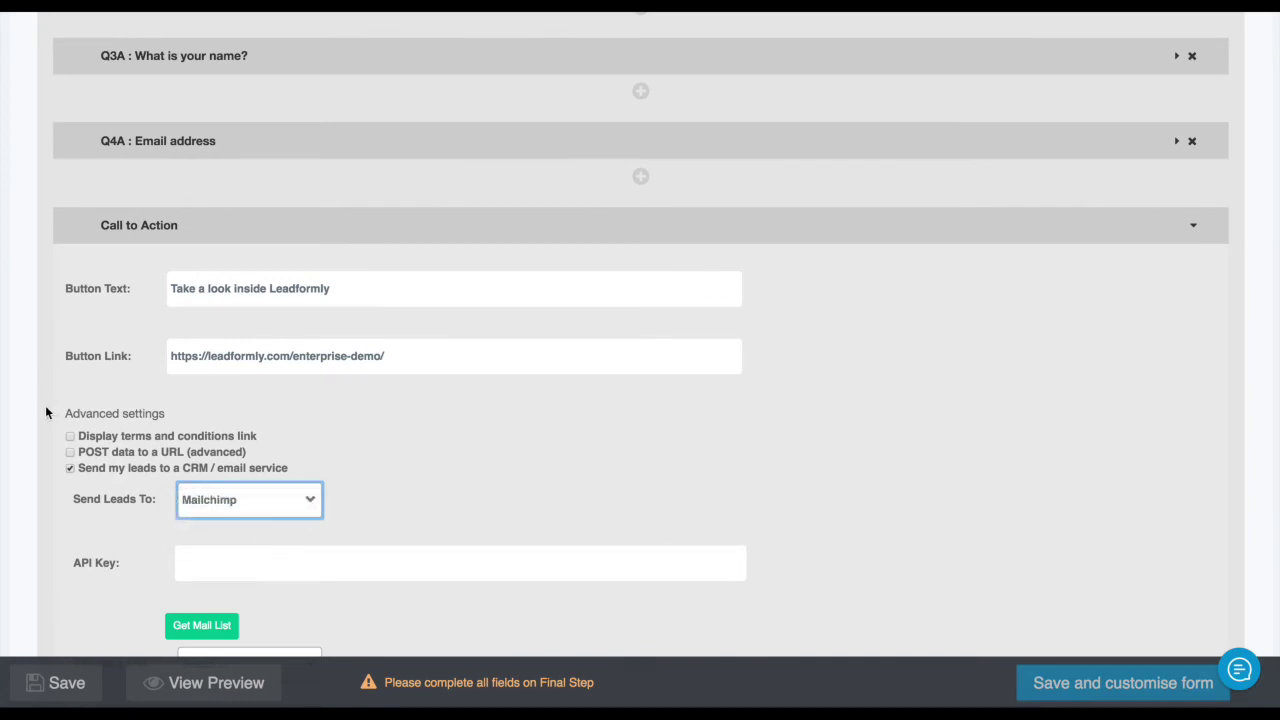
left_click(70, 468)
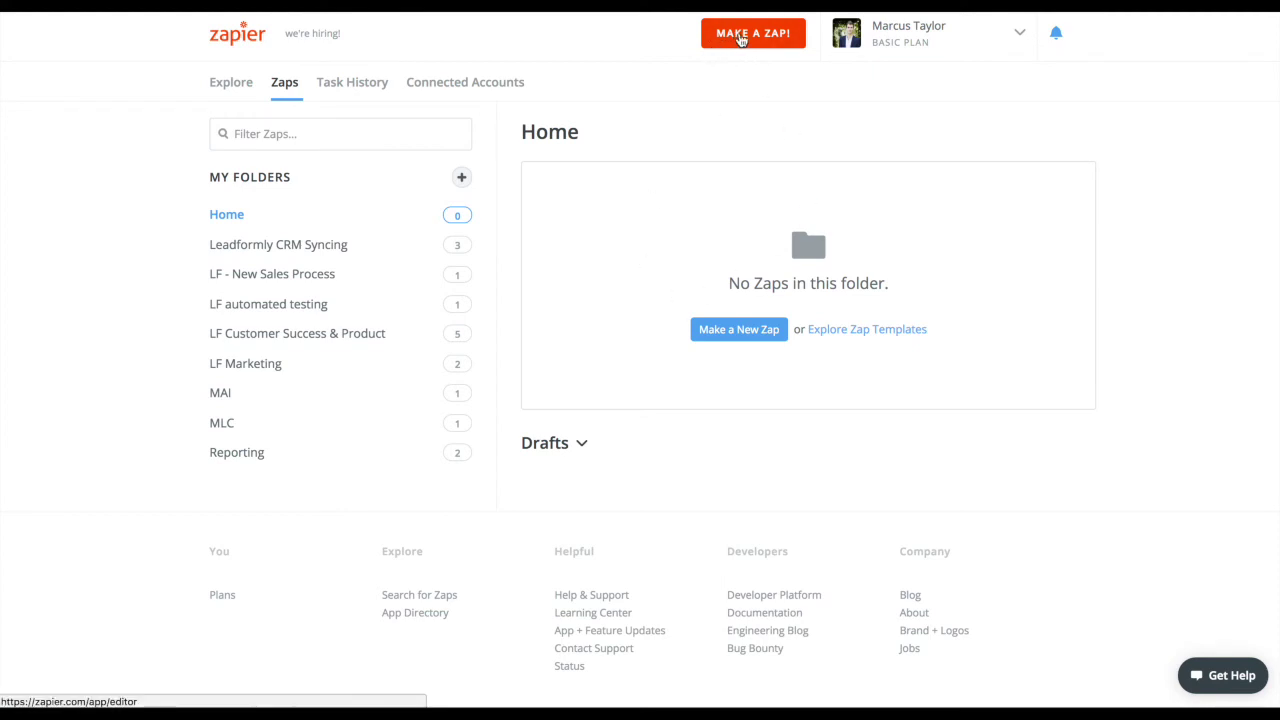
Start a new Zap using Leadformly's New Lead event as the trigger
left_click(741, 39)
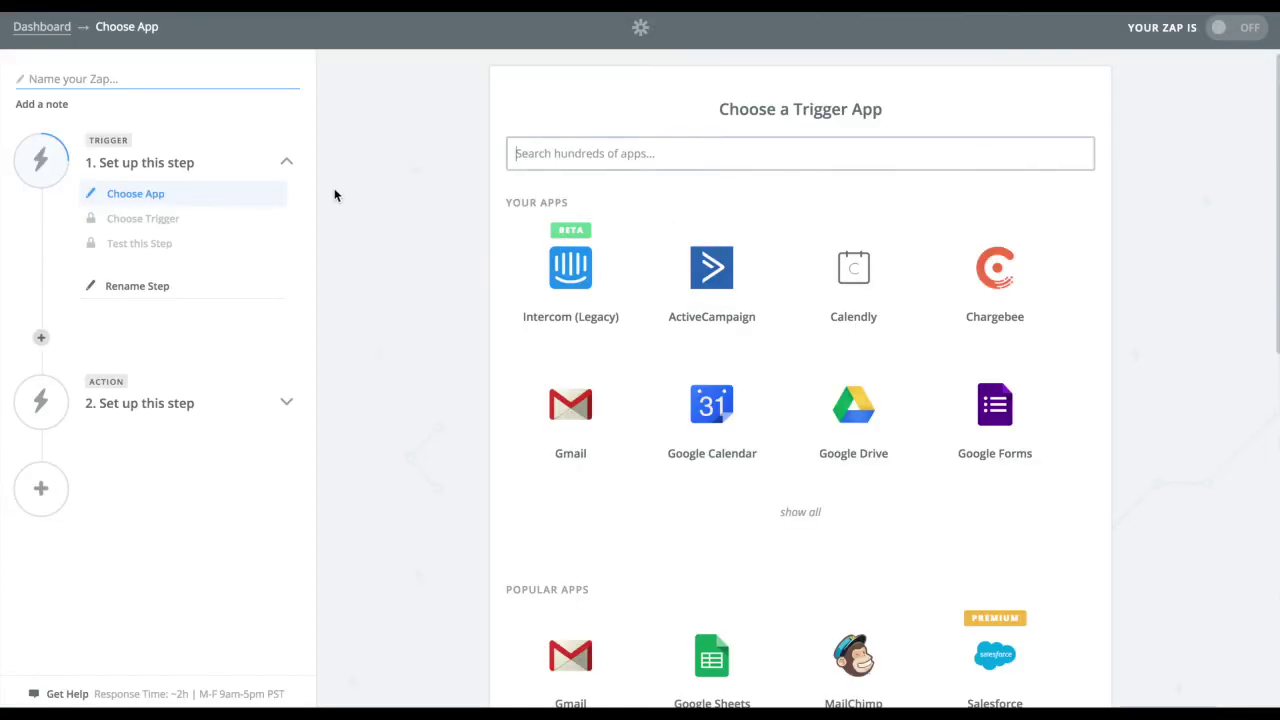
type("leadfor")
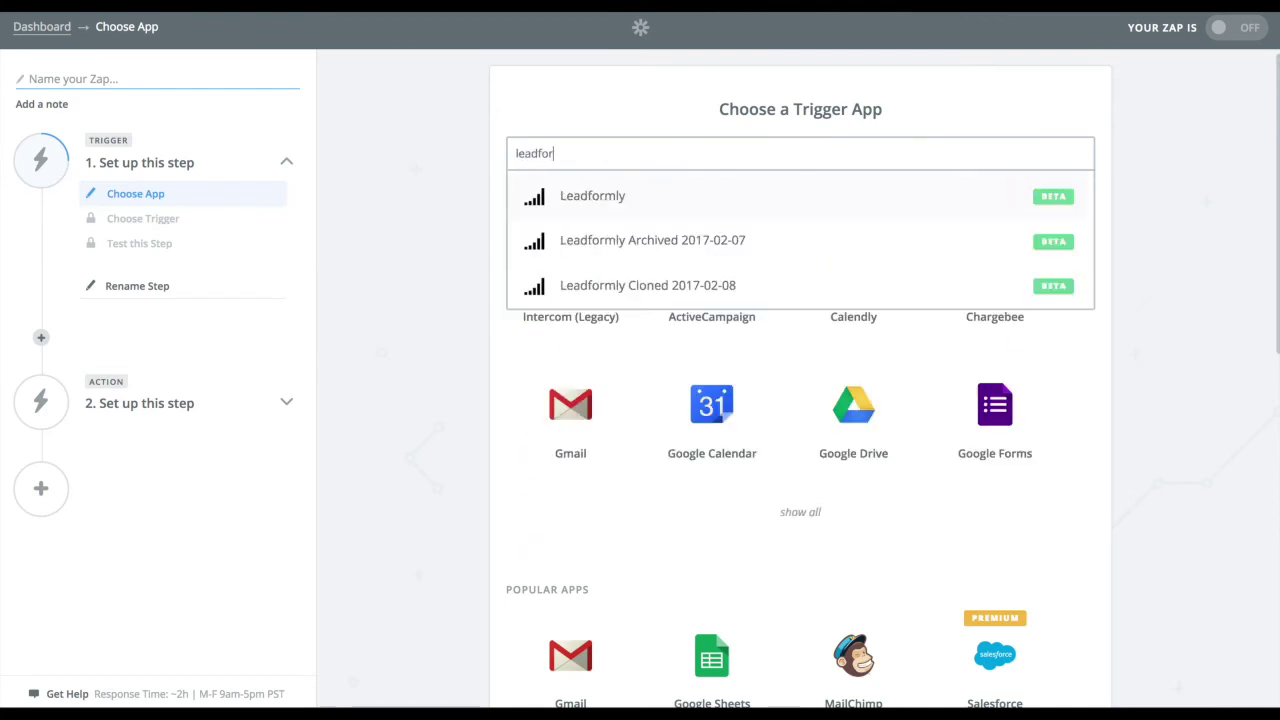
left_click(682, 195)
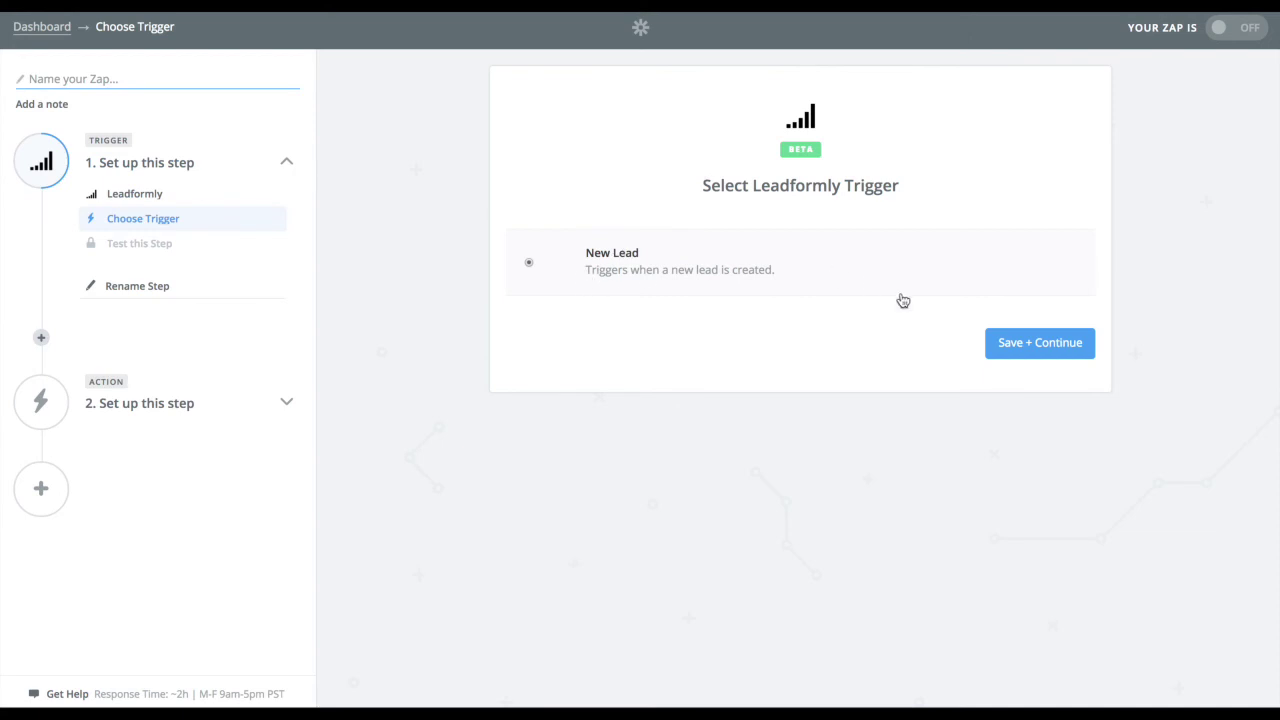
left_click(1026, 340)
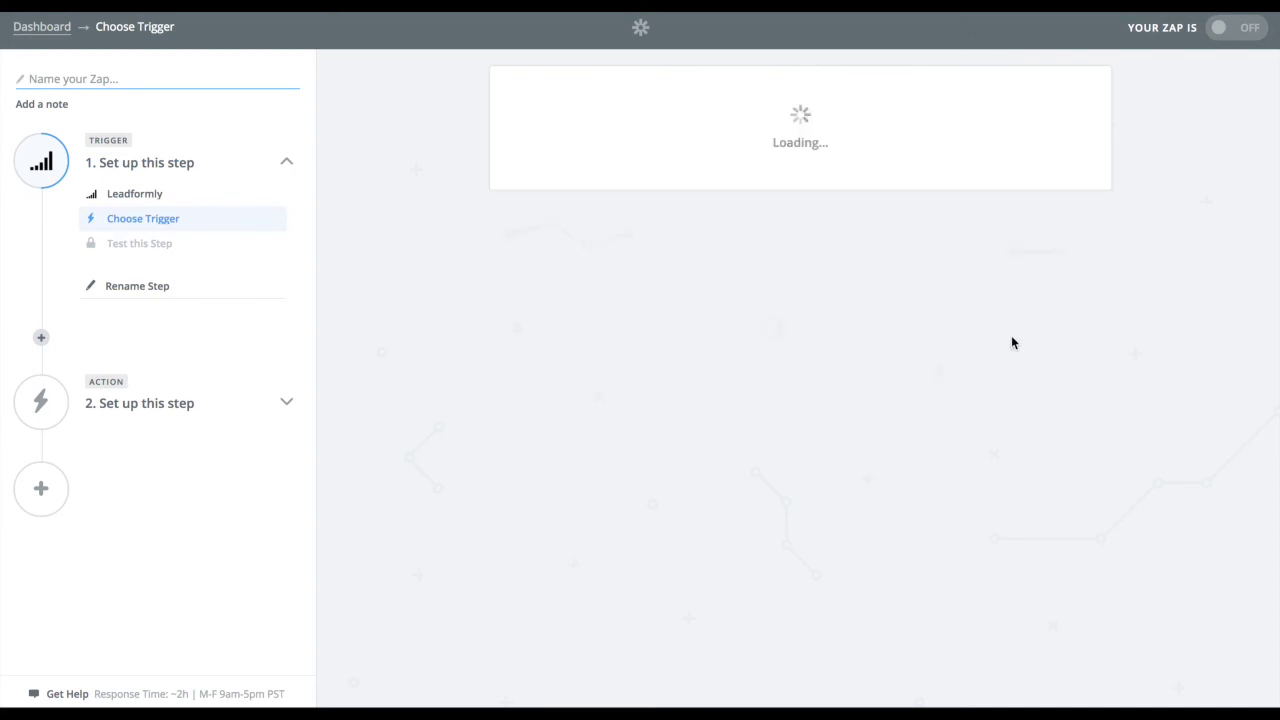
Select the existing Leadformly account for the trigger and confirm it
scroll(769, 334, "down", 1)
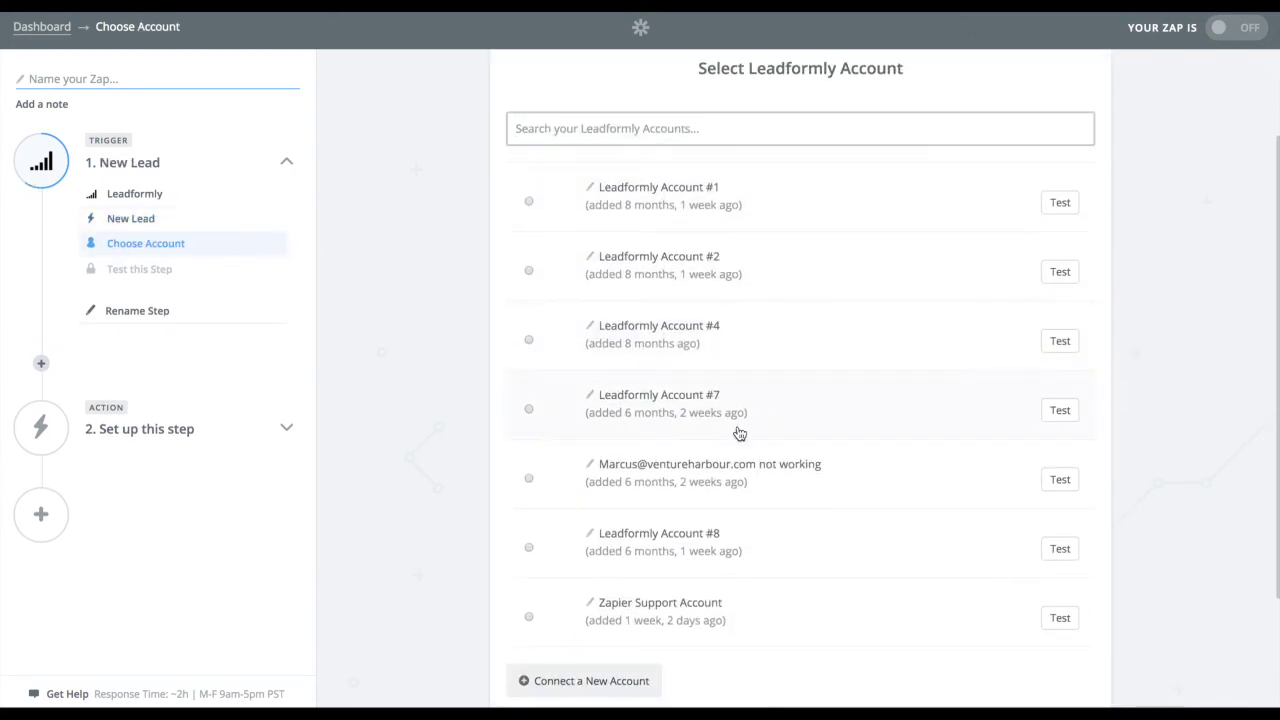
left_click(663, 412)
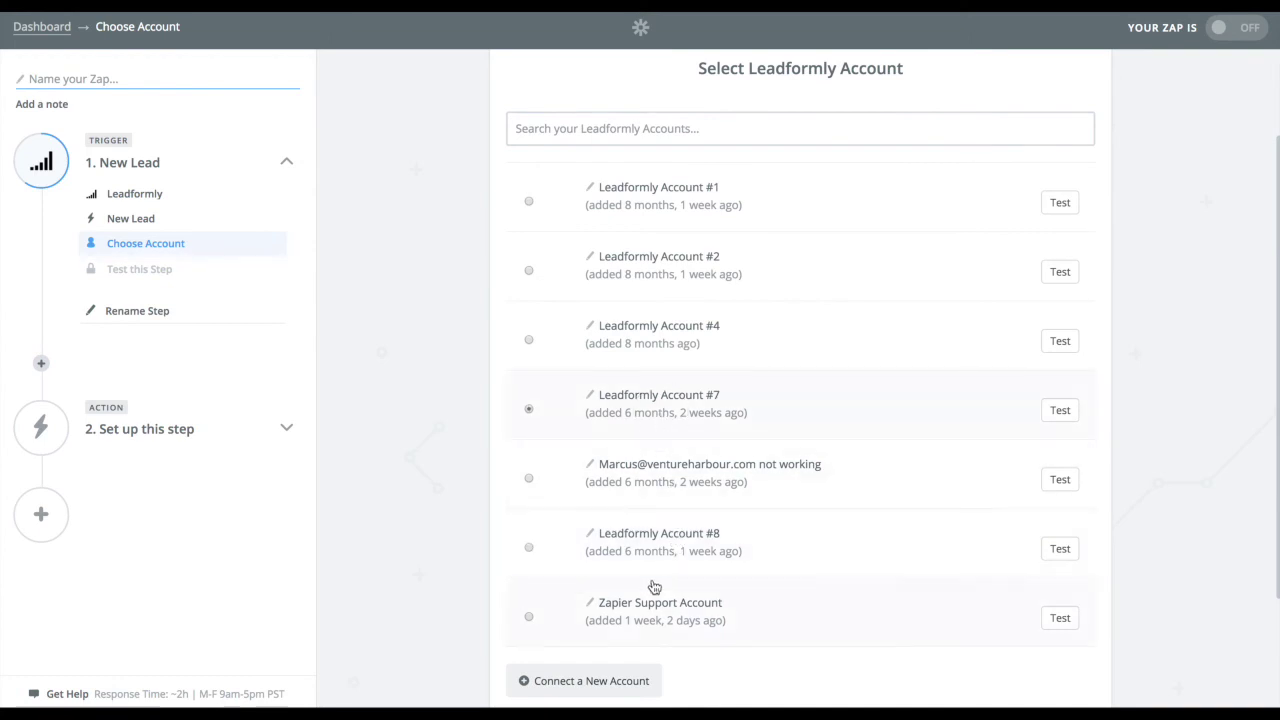
scroll(690, 575, "down", 2)
left_click(1040, 609)
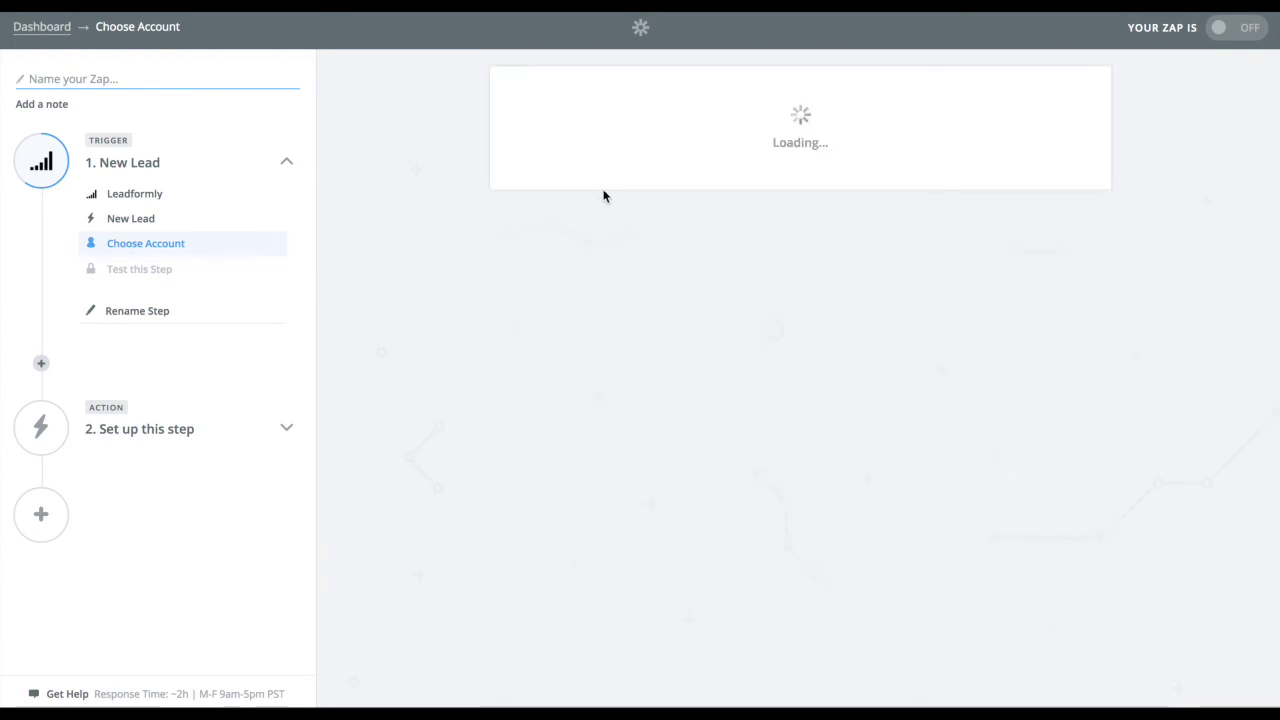
Limit the trigger to My Leadformly's form and run the Fetch & Continue test
left_click(1077, 263)
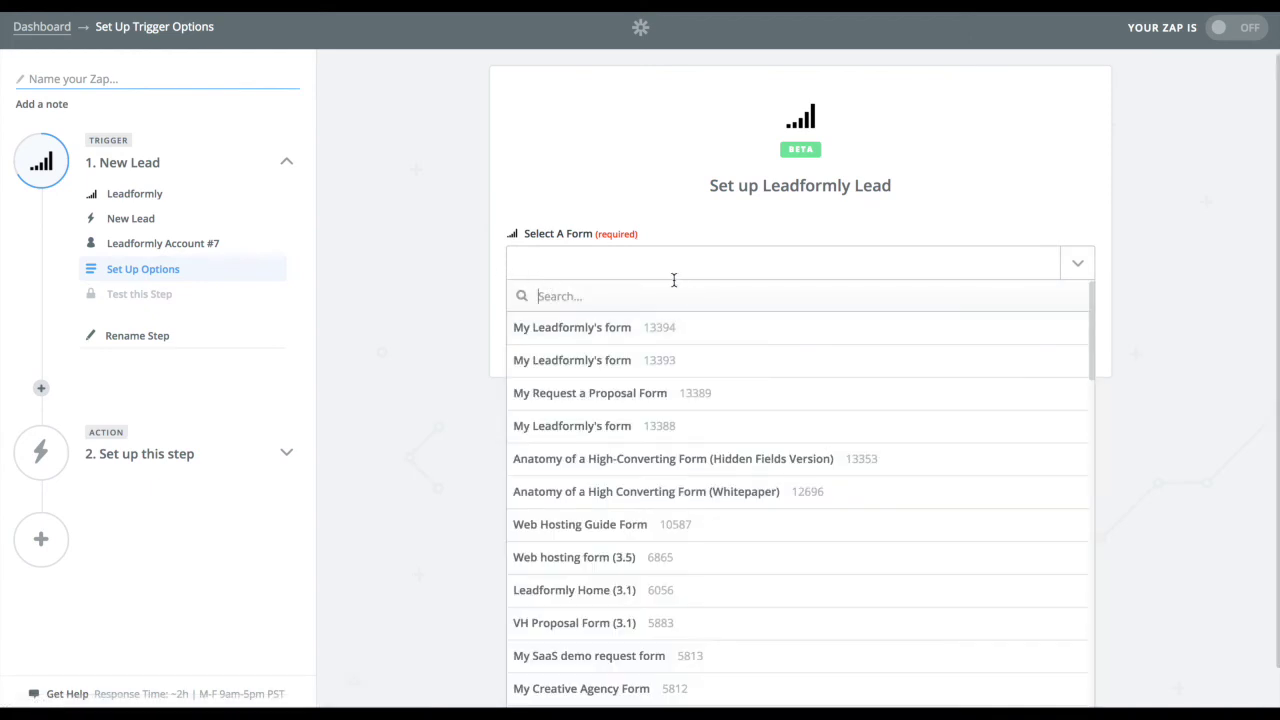
left_click(652, 318)
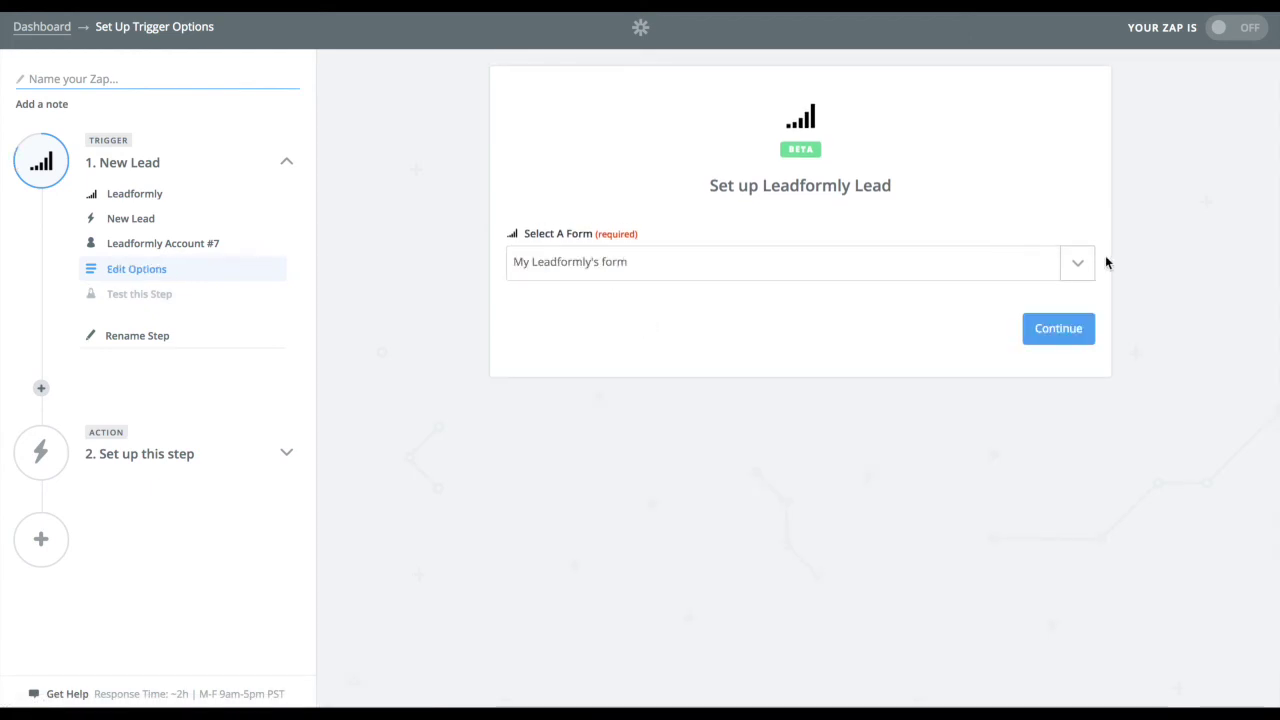
left_click(1072, 331)
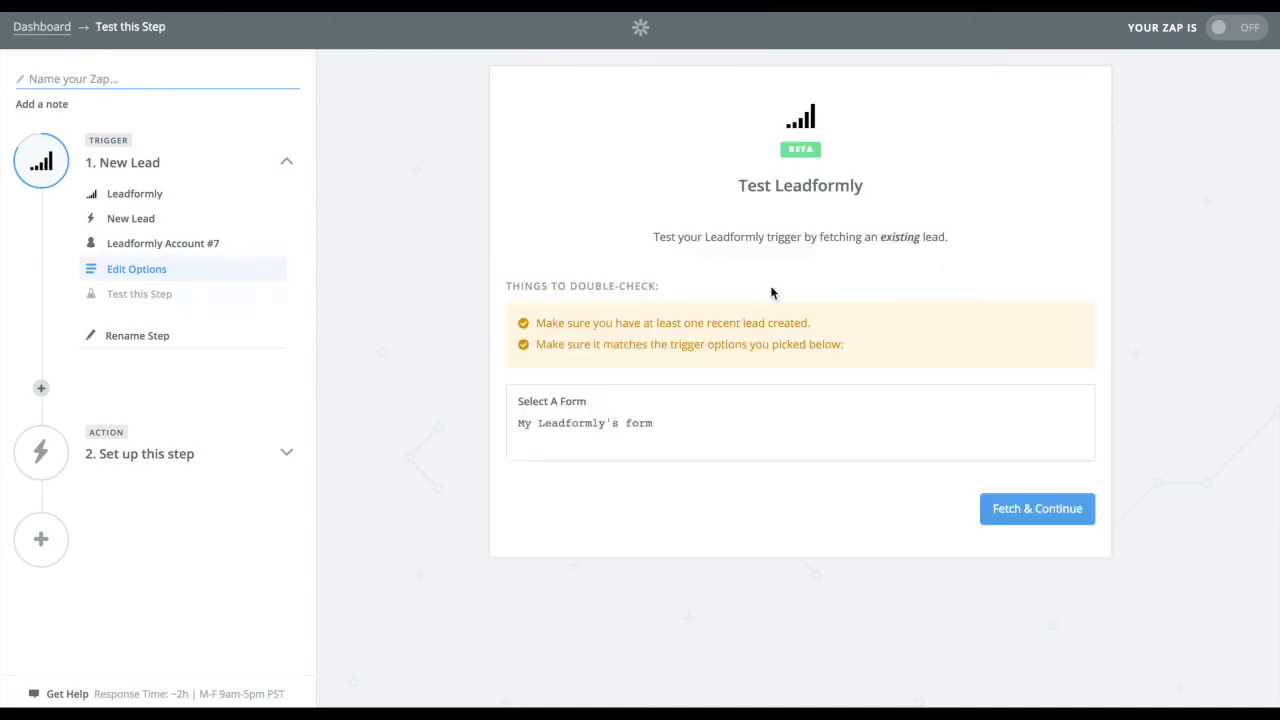
left_click(1051, 509)
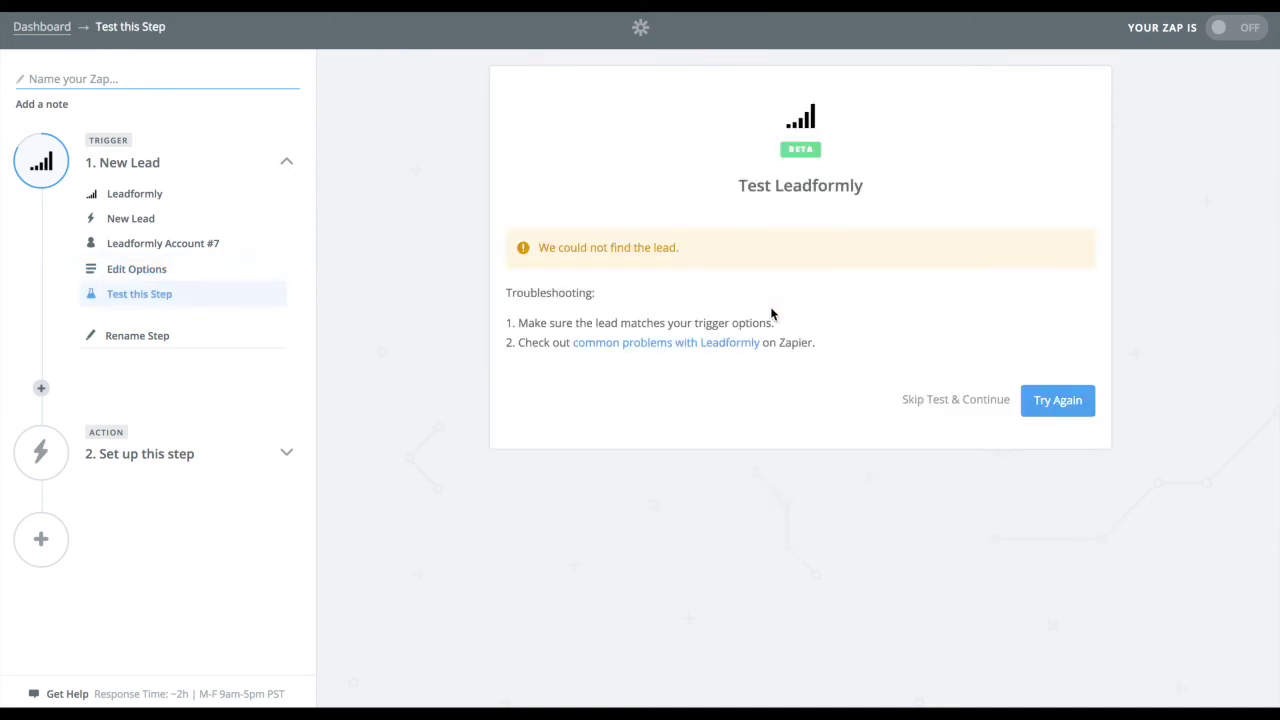
Highlight and review the lead-not-found warning from the trigger test
left_click_drag(685, 250, 544, 238)
left_click(544, 238)
left_click_drag(543, 249, 668, 256)
left_click(669, 250)
Skip the trigger test and choose Salesforce as the action app
left_click(951, 400)
left_click(1071, 453)
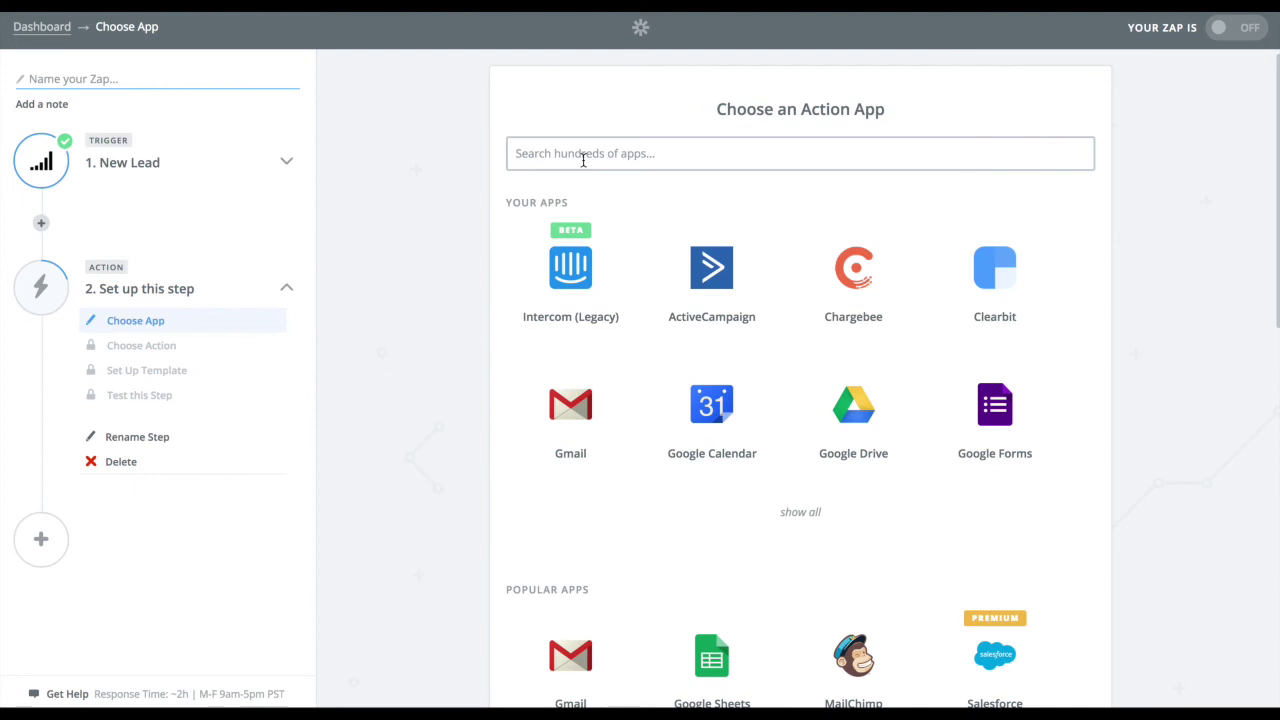
type("sales")
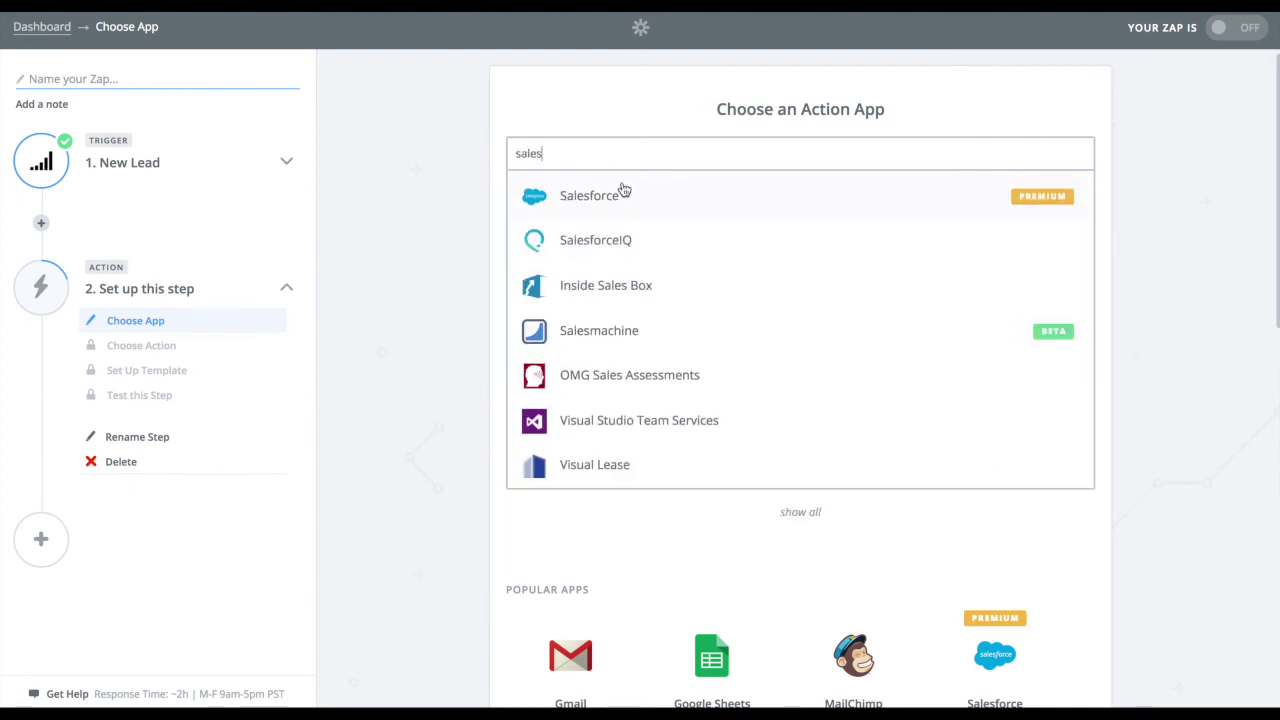
key("ctrl+a")
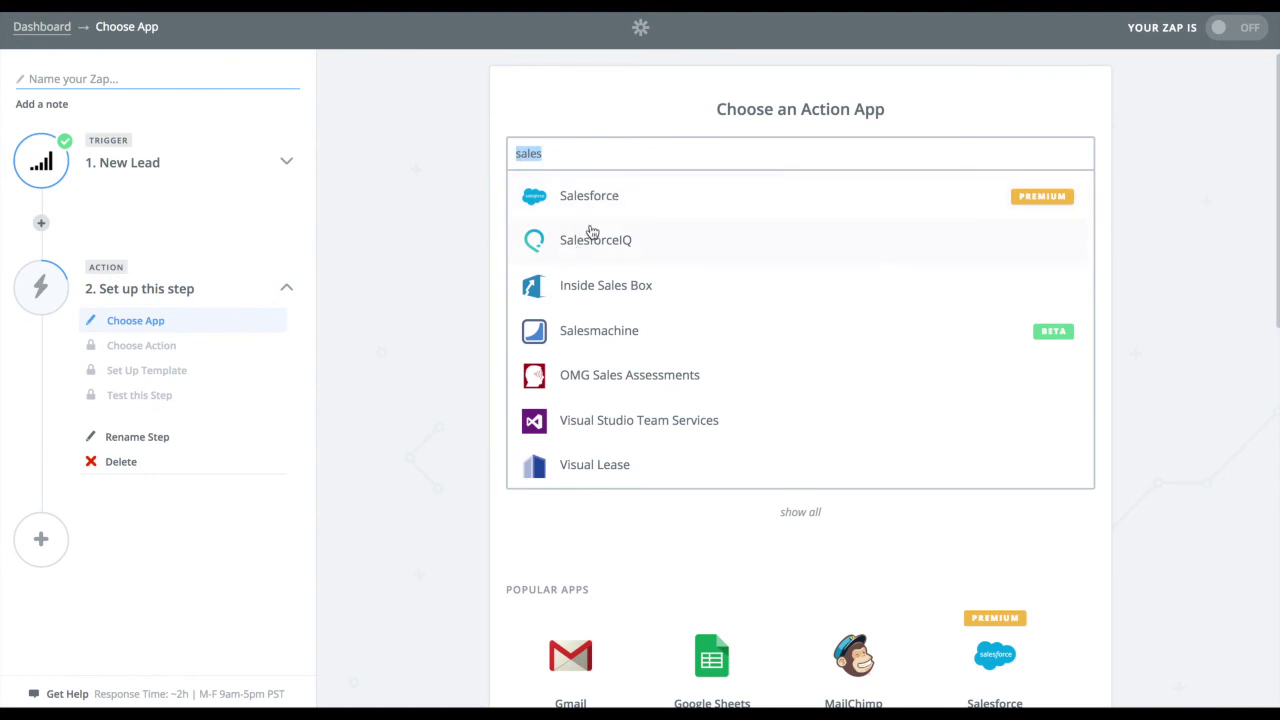
left_click(588, 194)
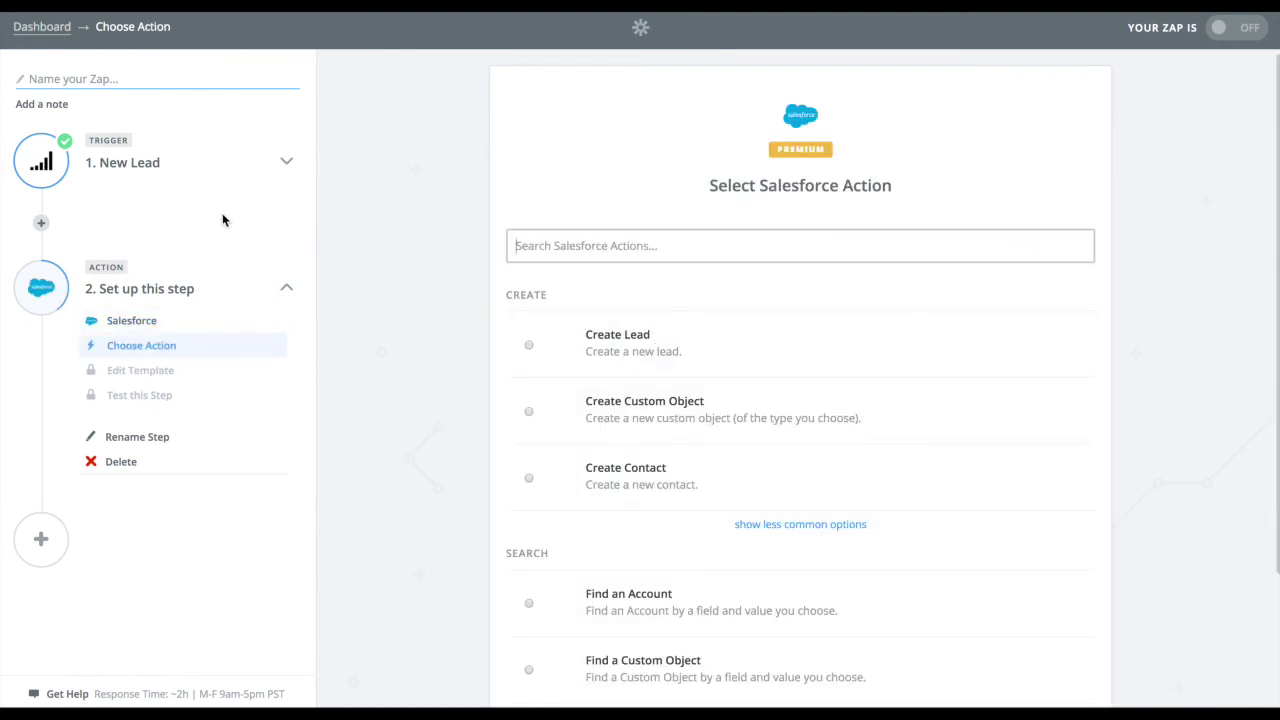
Set the action to Salesforce Create Lead and begin connecting a new Salesforce account
left_click(615, 350)
scroll(760, 480, "down", 3)
left_click(1007, 620)
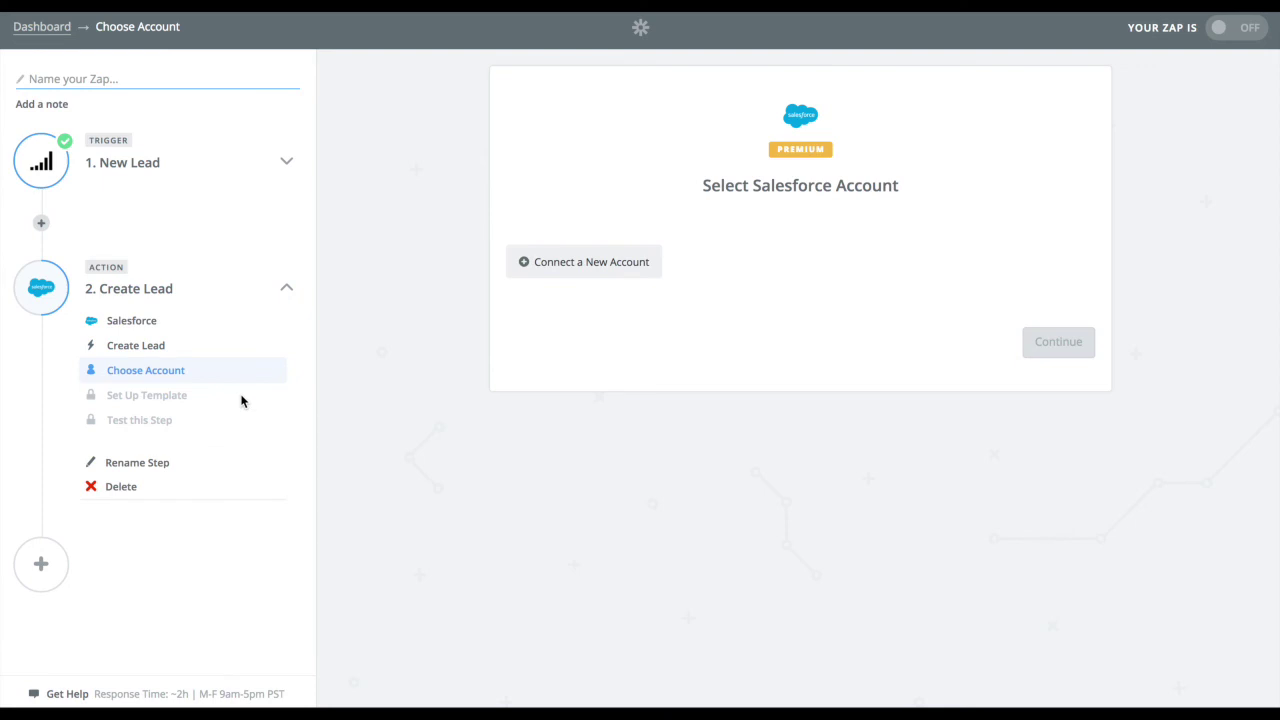
left_click(641, 275)
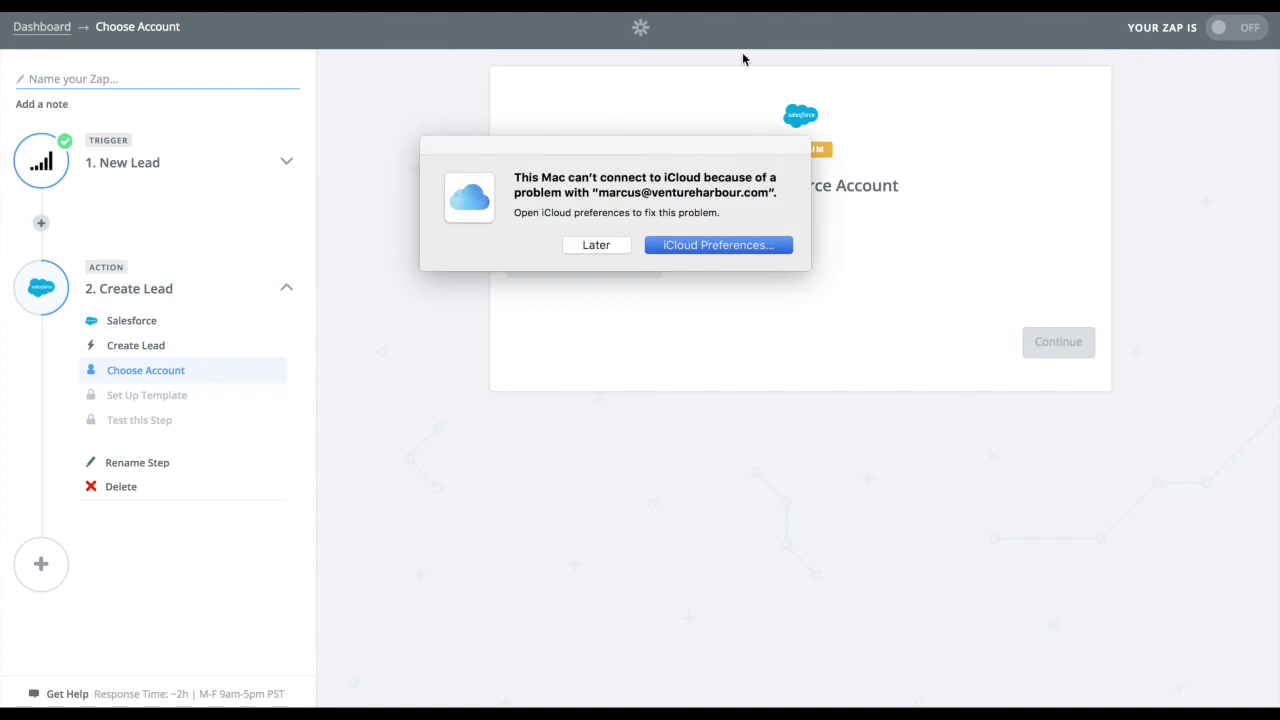
left_click(617, 247)
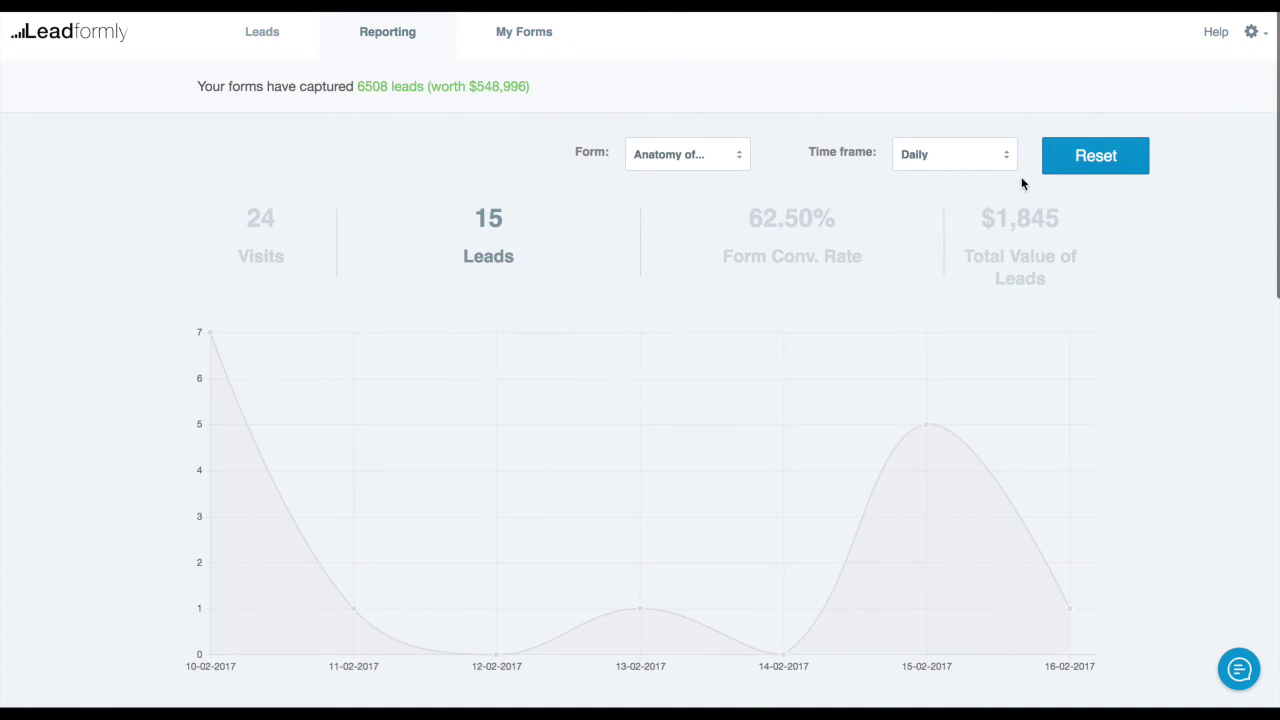
Switch the reporting chart to Total Value of Leads ($1,845) and review the report sections
left_click_drag(996, 221, 1076, 215)
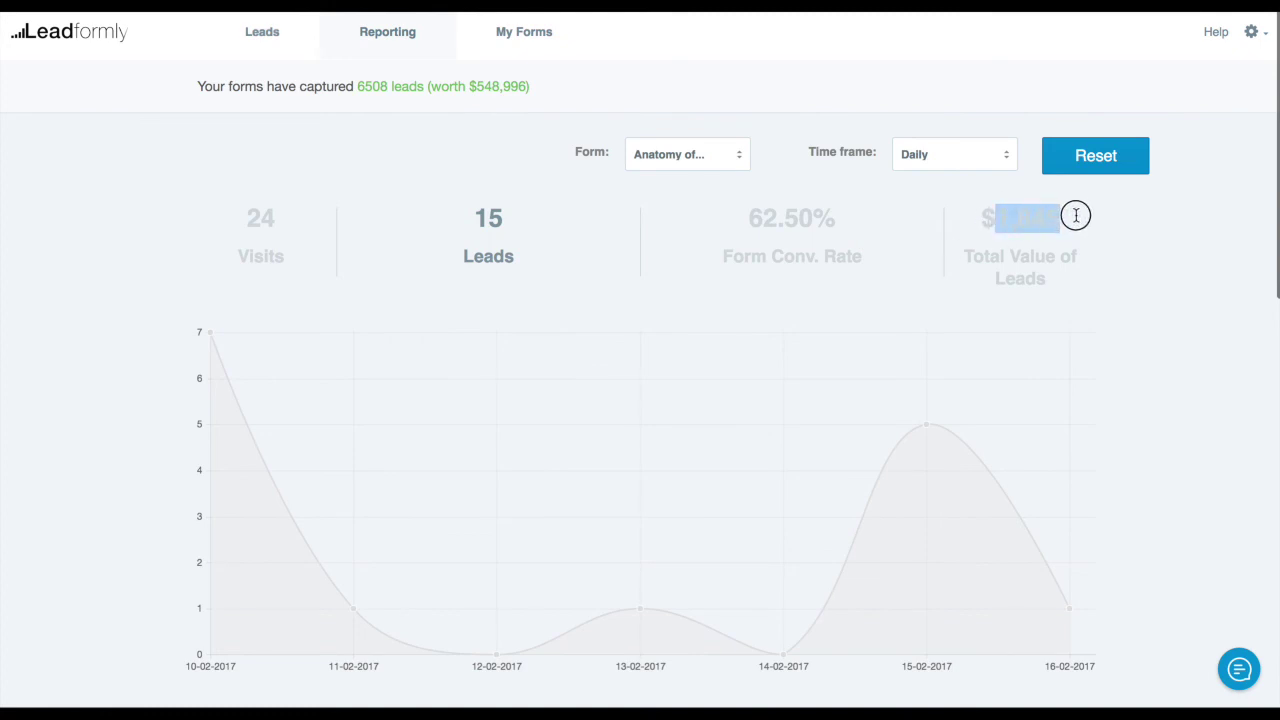
left_click(1023, 223)
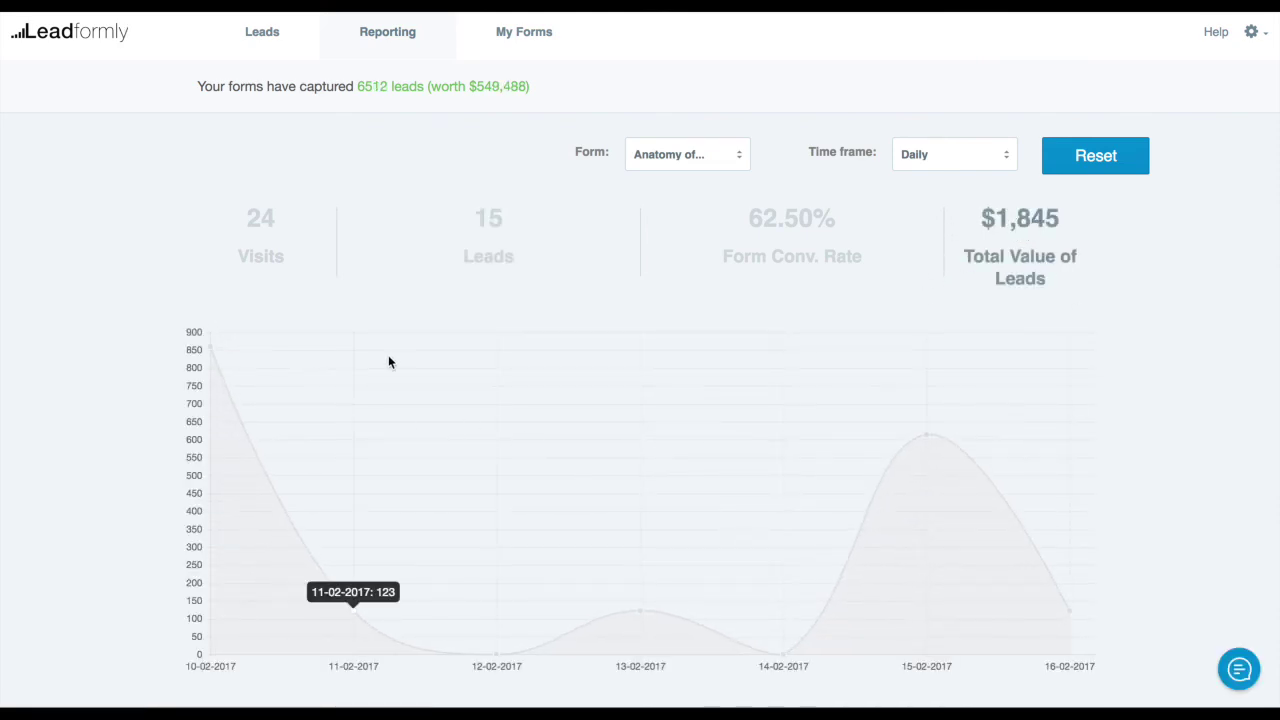
scroll(563, 386, "down", 5)
scroll(578, 371, "down", 3)
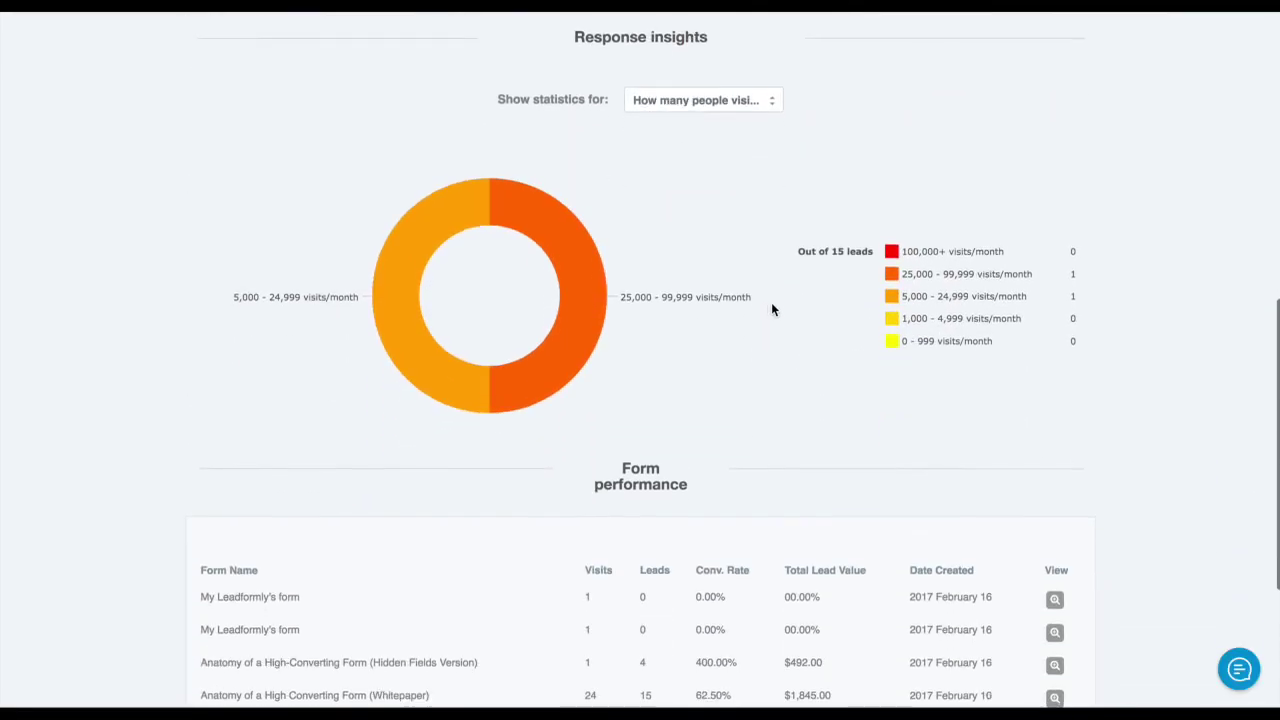
scroll(803, 420, "down", 3)
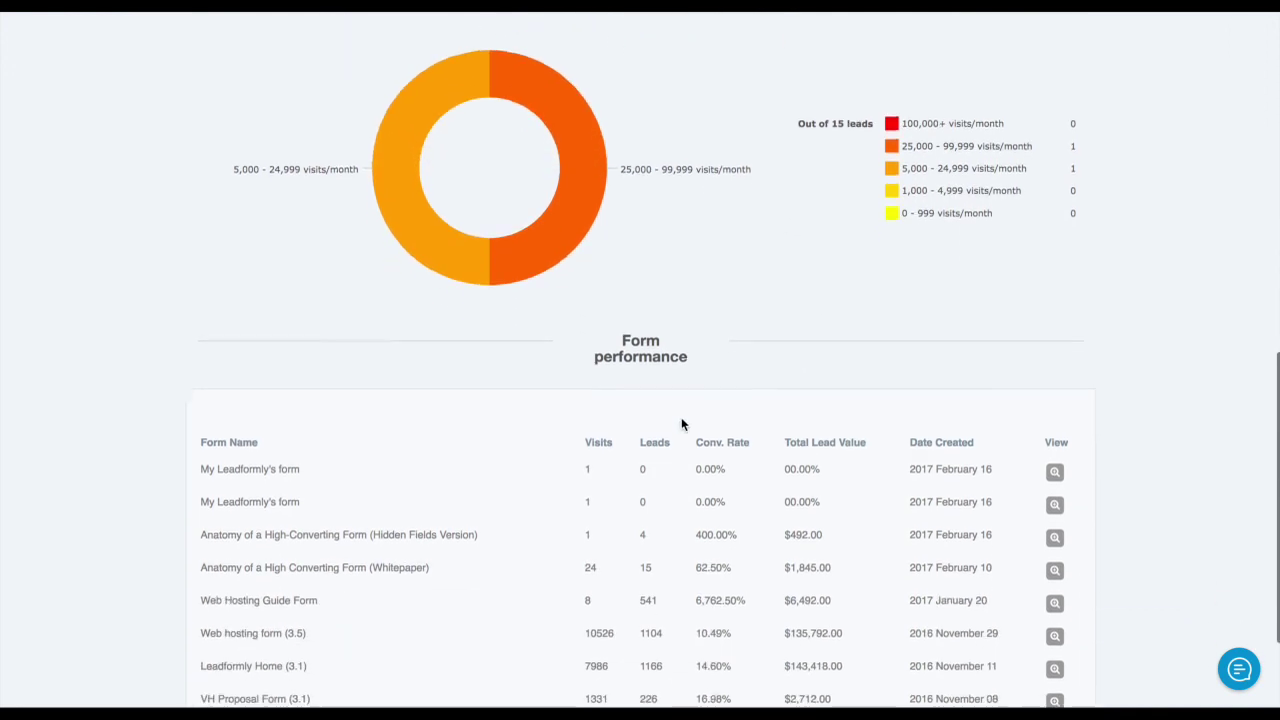
scroll(900, 473, "up", 8)
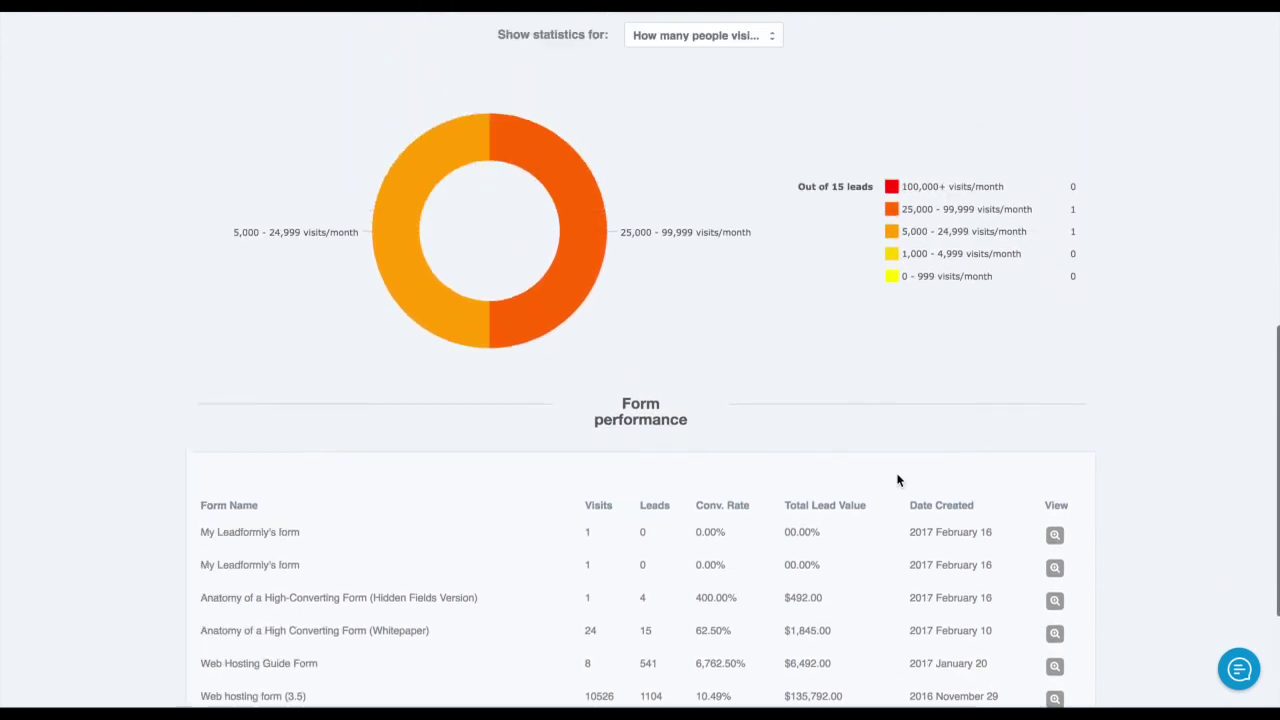
scroll(898, 456, "up", 3)
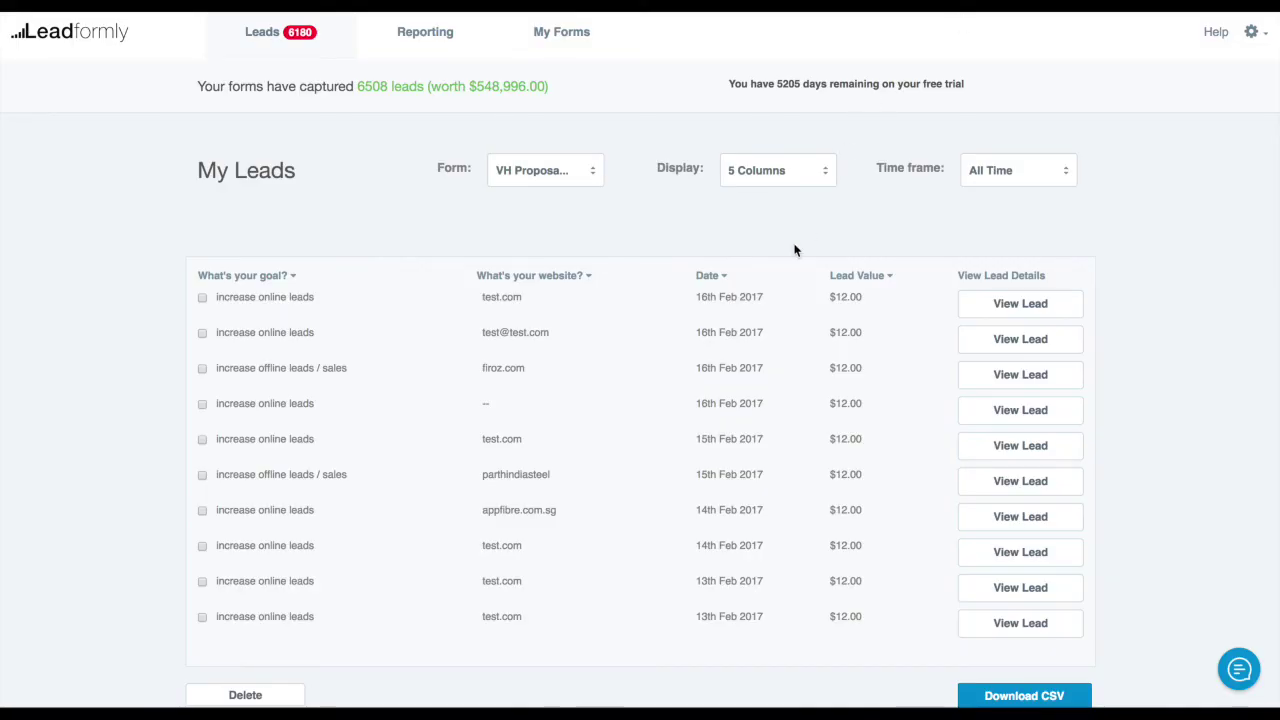
Open and review the details of the newest lead on My Leads
scroll(434, 134, "down", 5)
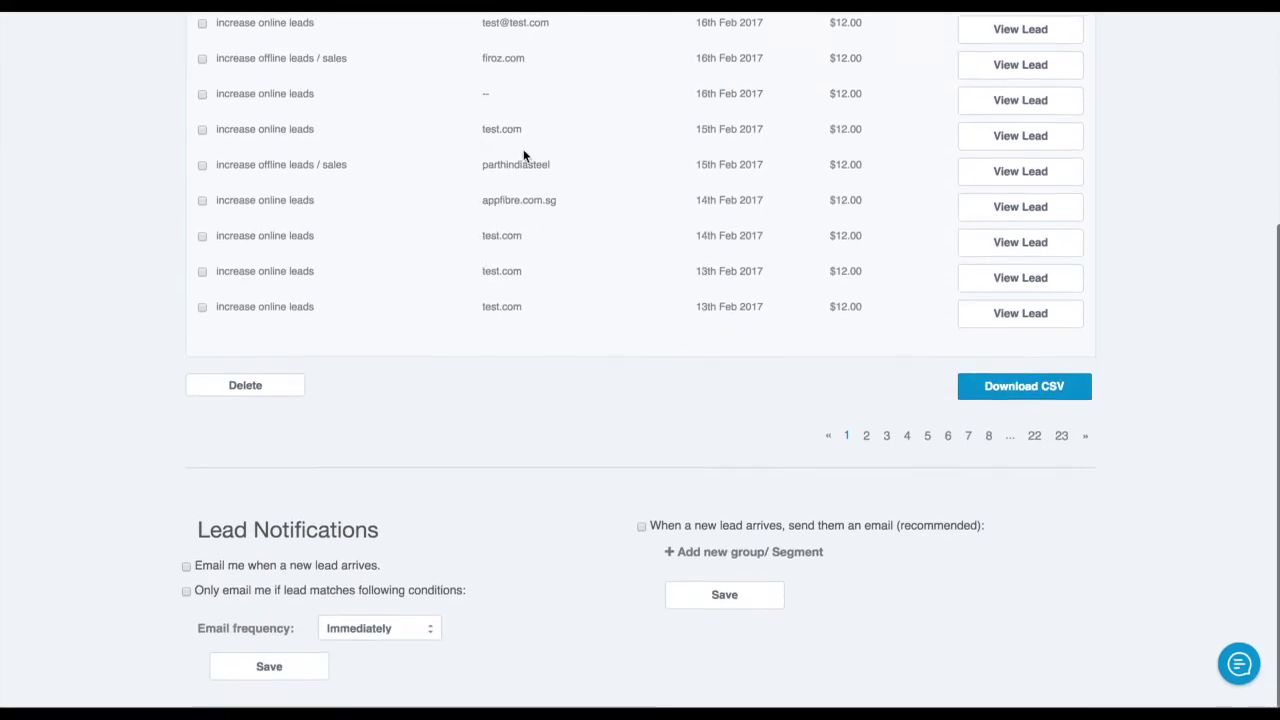
scroll(550, 160, "up", 4)
scroll(554, 164, "up", 1)
left_click(1020, 304)
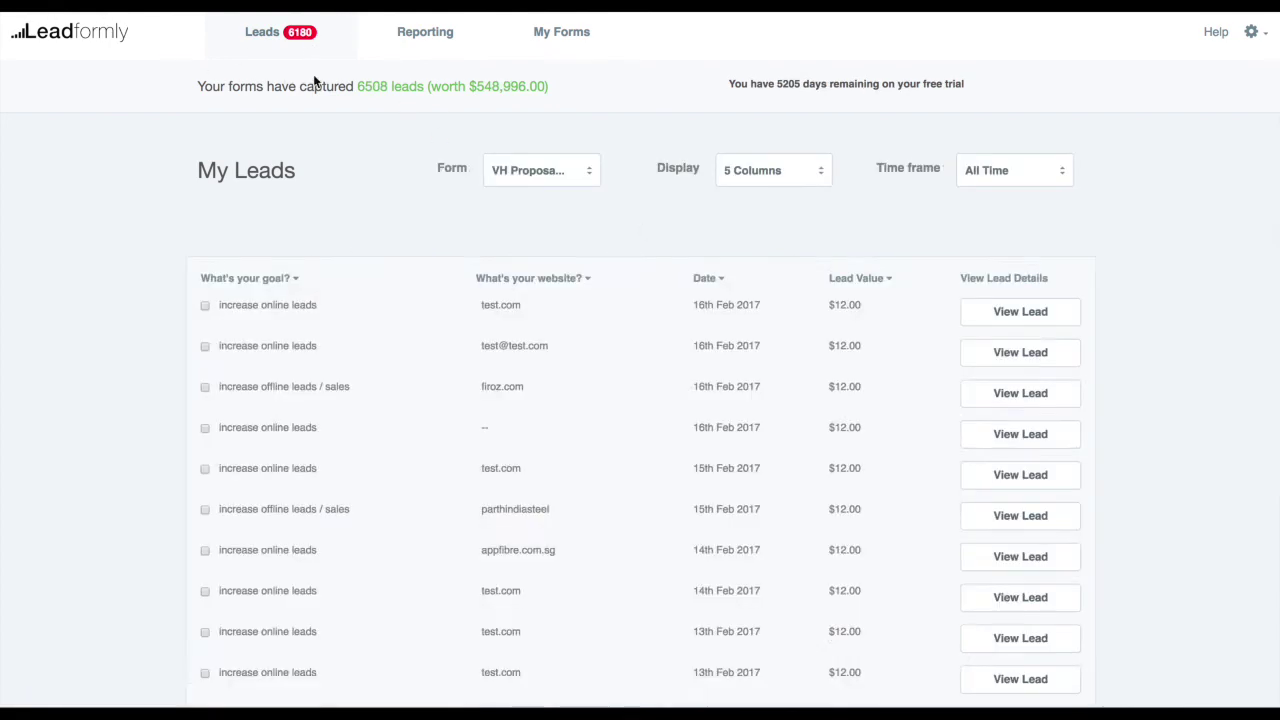
scroll(787, 307, "down", 5)
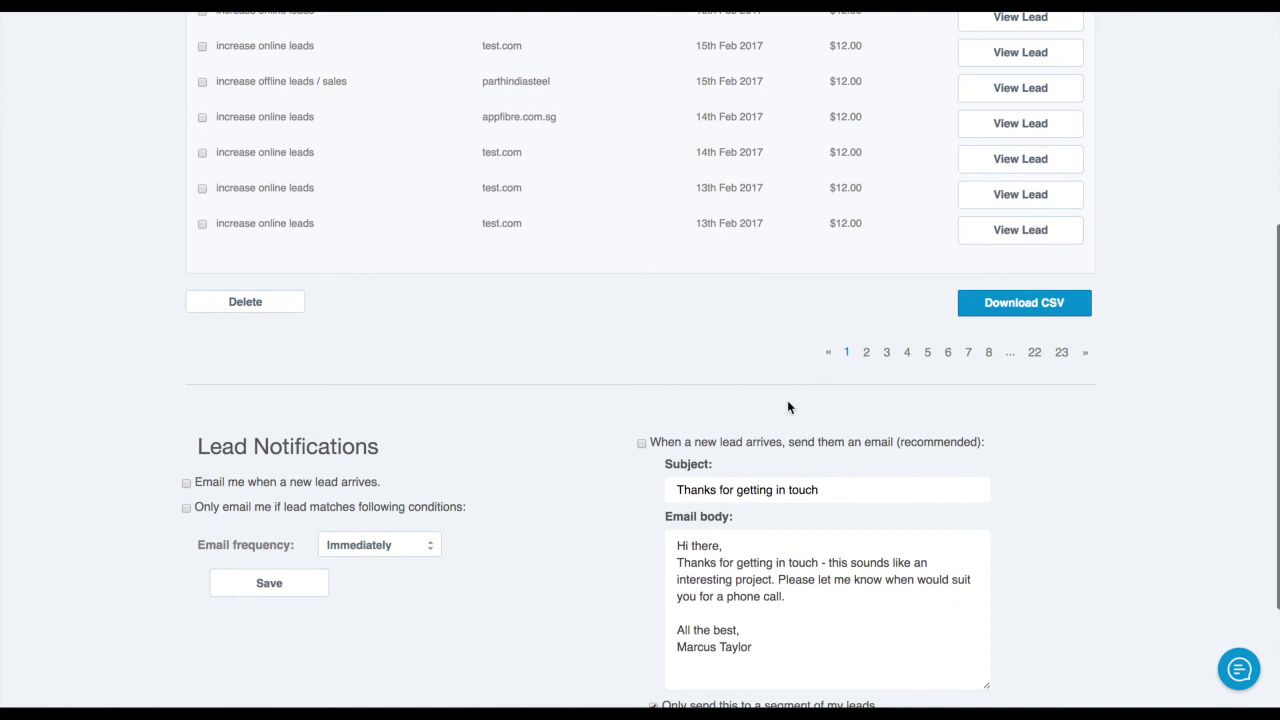
scroll(789, 406, "up", 1)
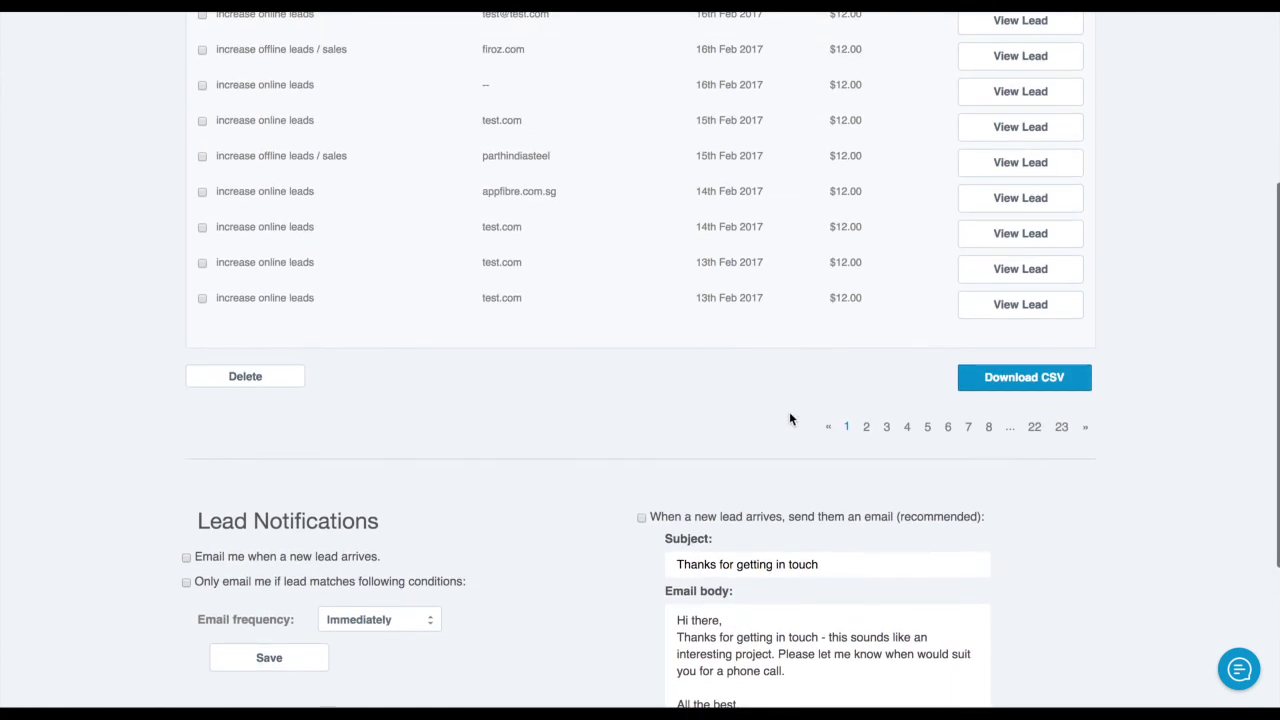
scroll(789, 418, "up", 4)
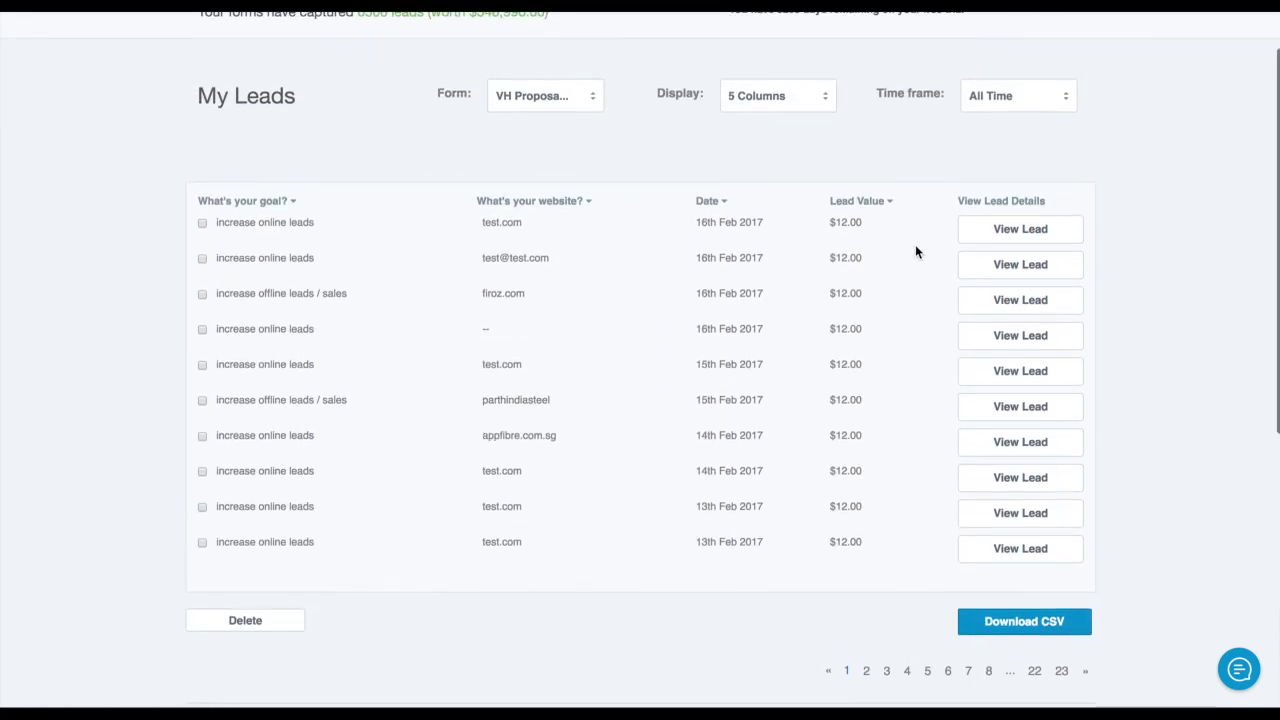
scroll(1040, 329, "down", 5)
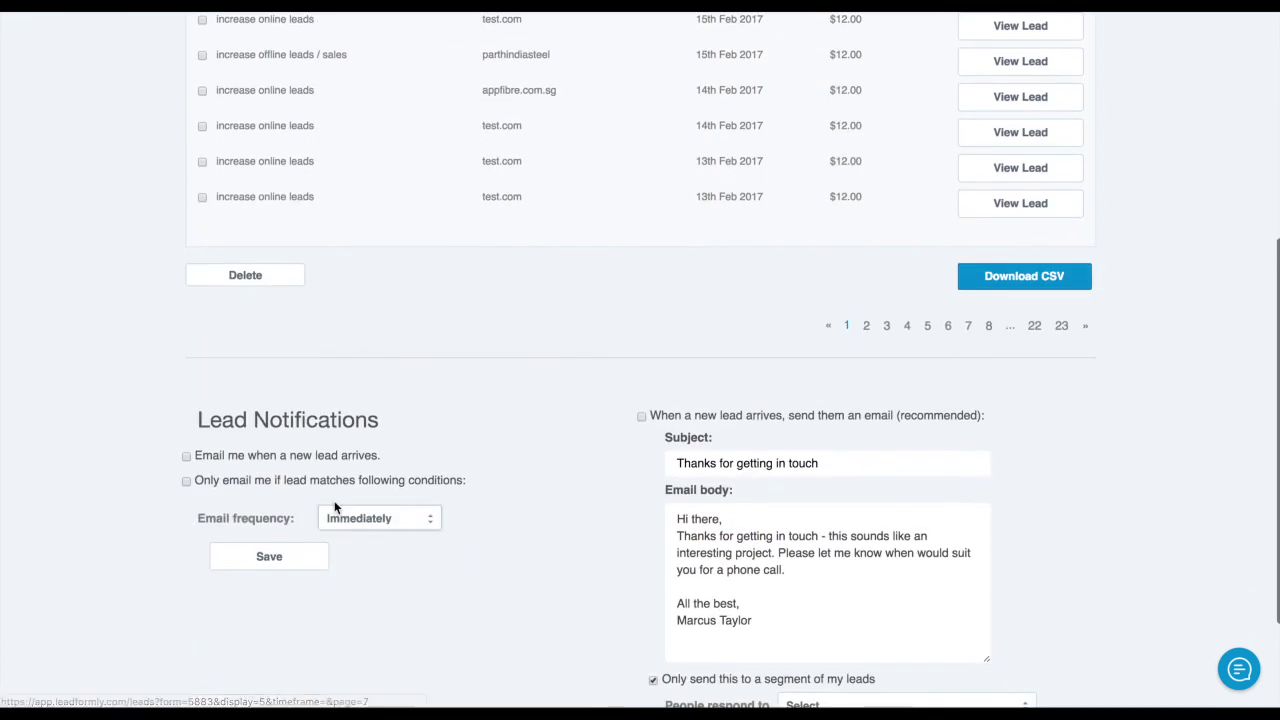
Turn on email alerts for new leads, trying then removing extra recipients
left_click(323, 459)
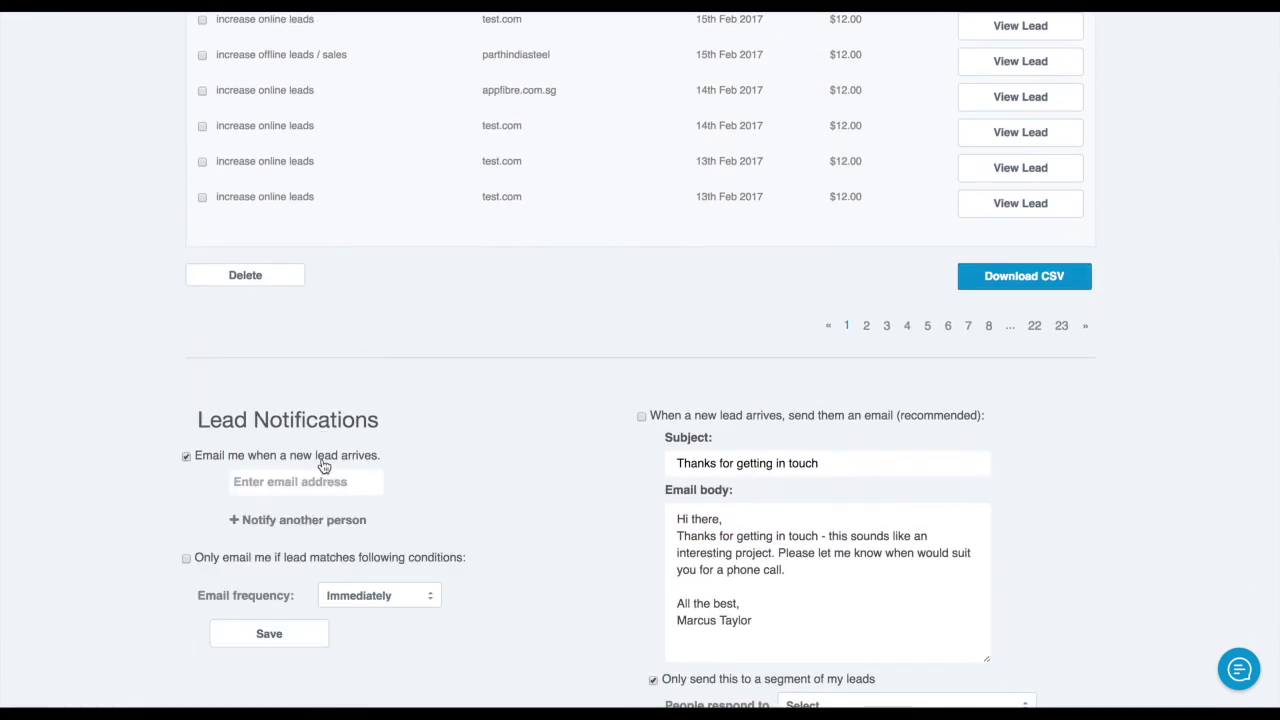
left_click(352, 487)
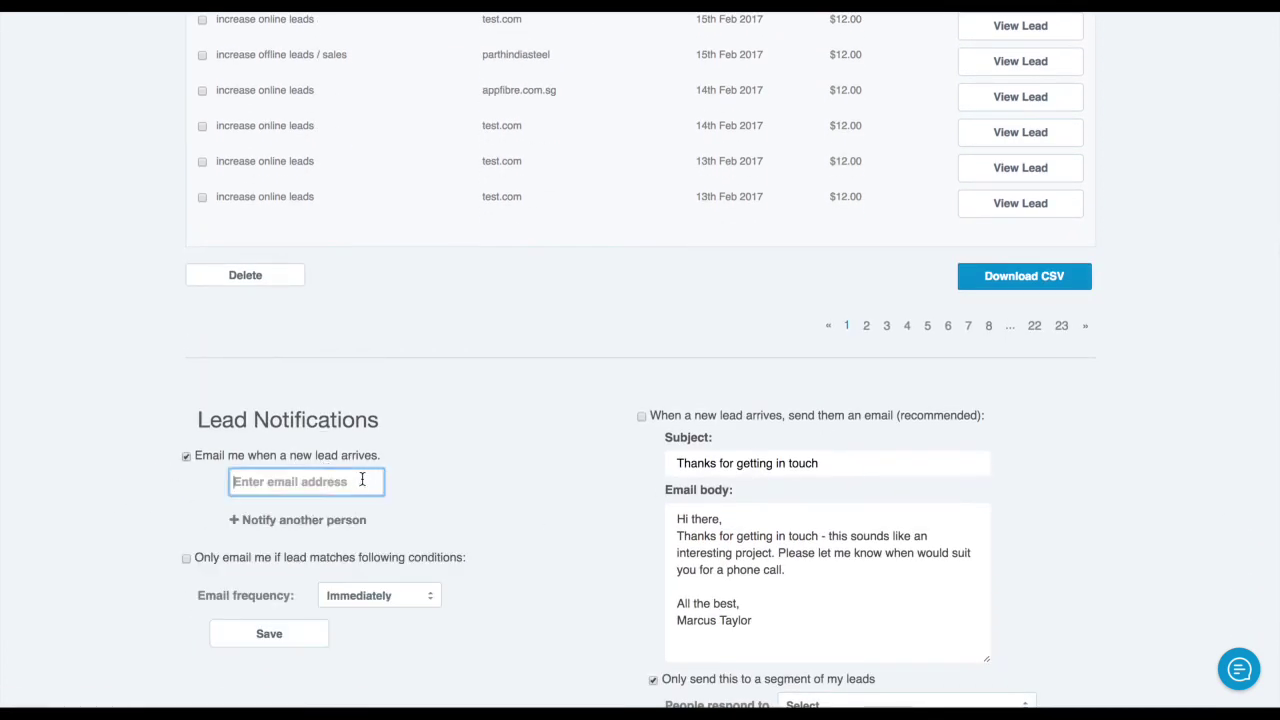
type("m")
key("BackSpace")
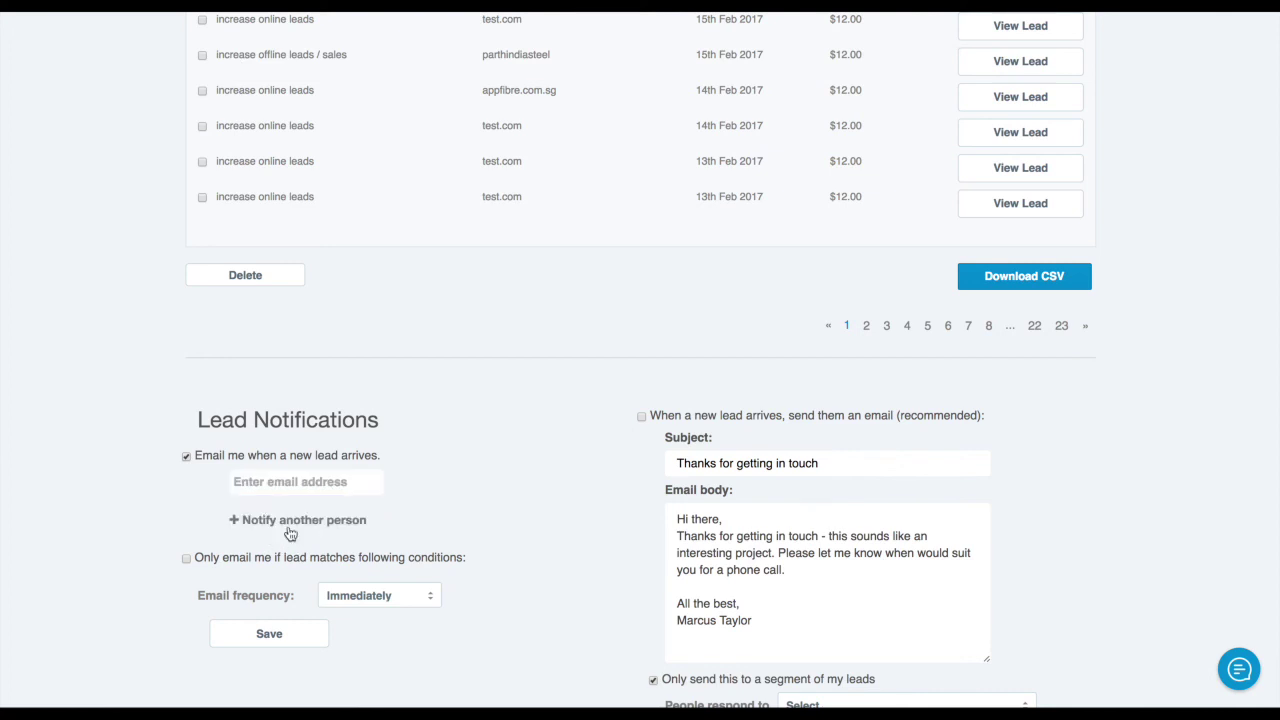
left_click(292, 522)
left_click(306, 560)
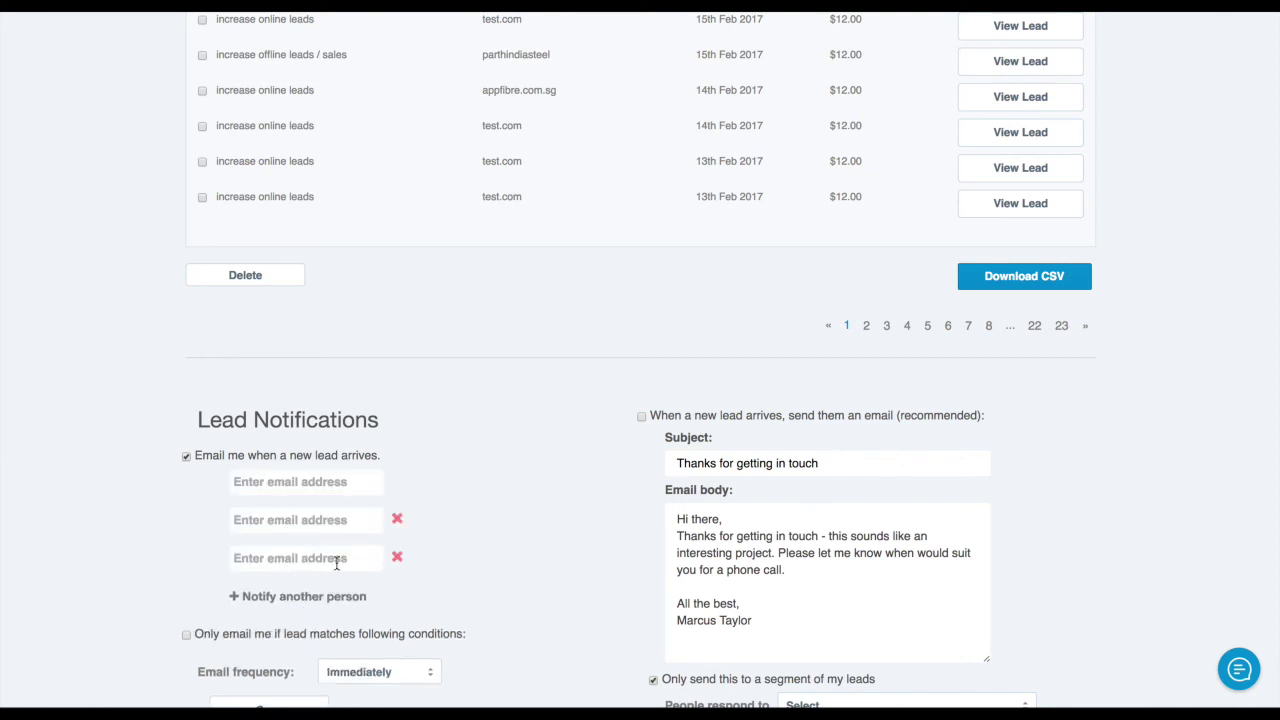
left_click(397, 558)
left_click(397, 520)
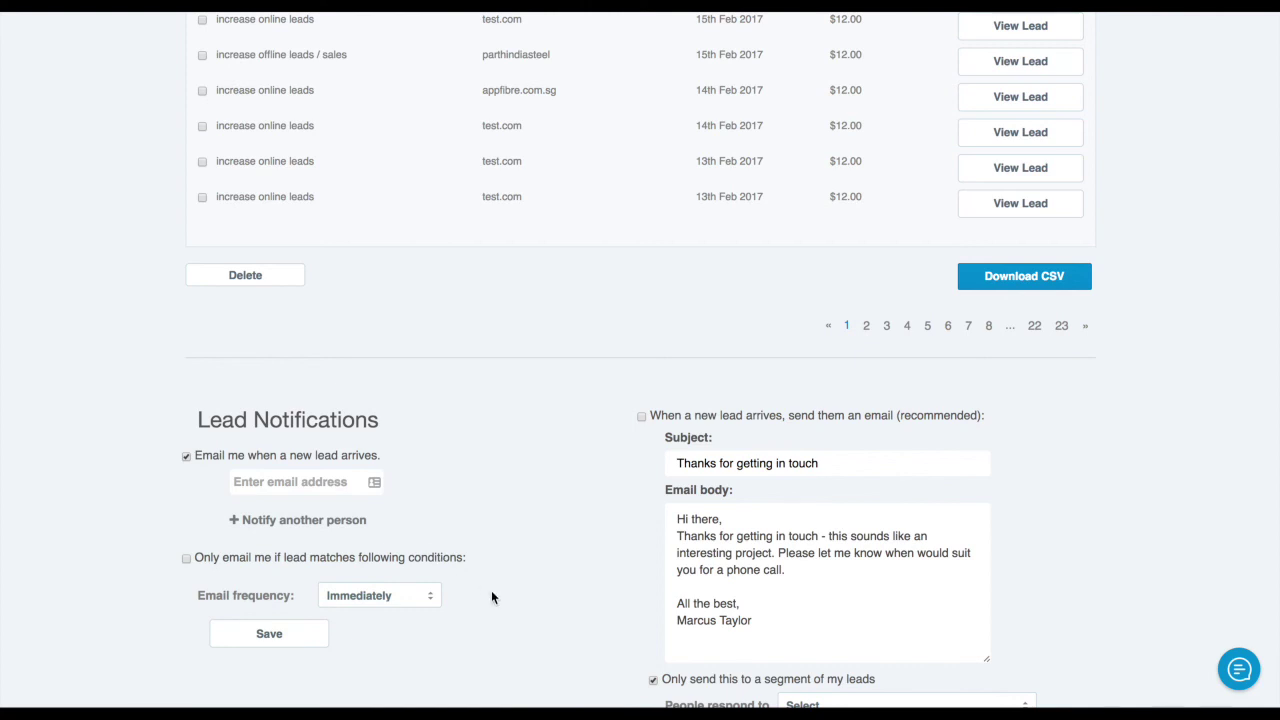
Leave alerts unconditional and keep the email frequency at Immediately
left_click(186, 560)
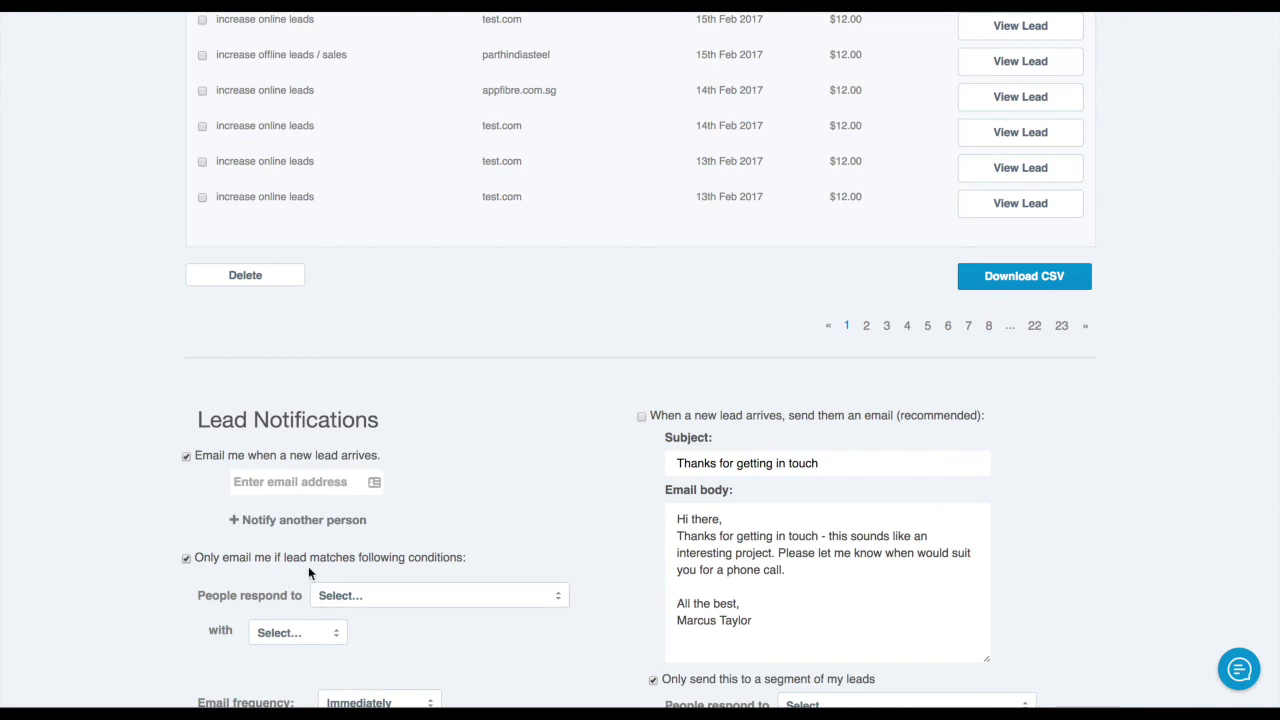
left_click(380, 592)
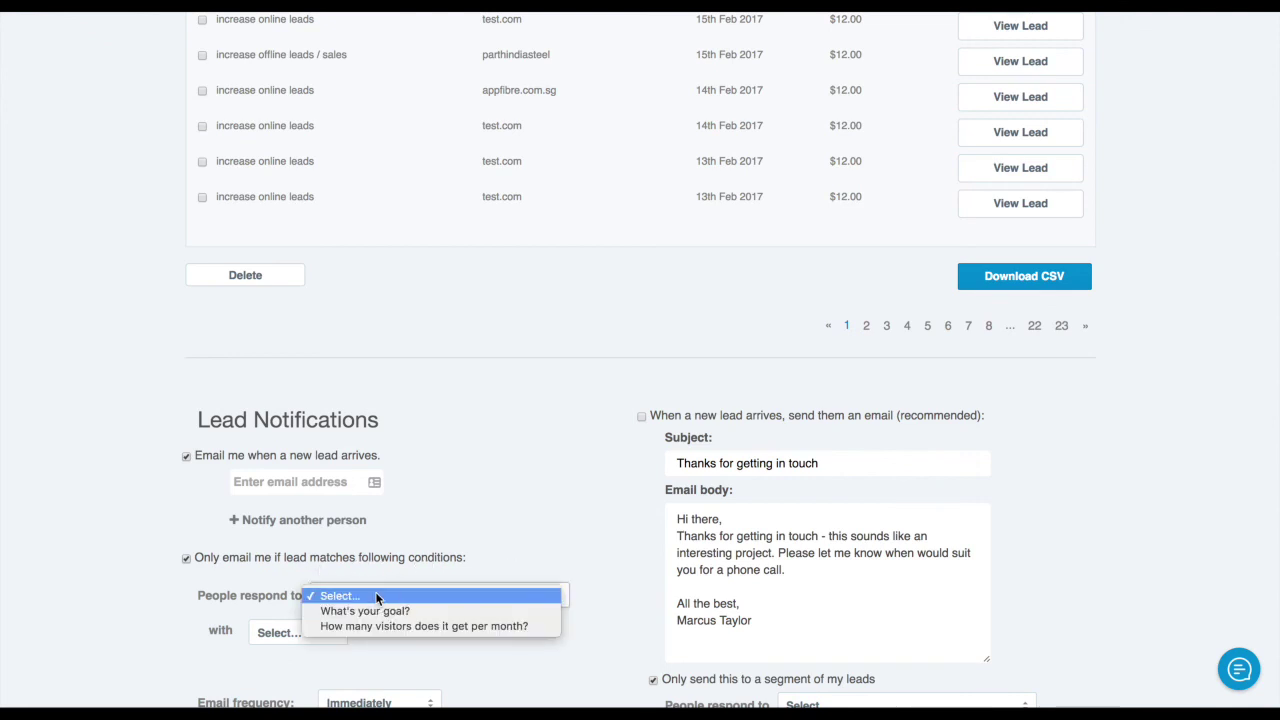
left_click(460, 575)
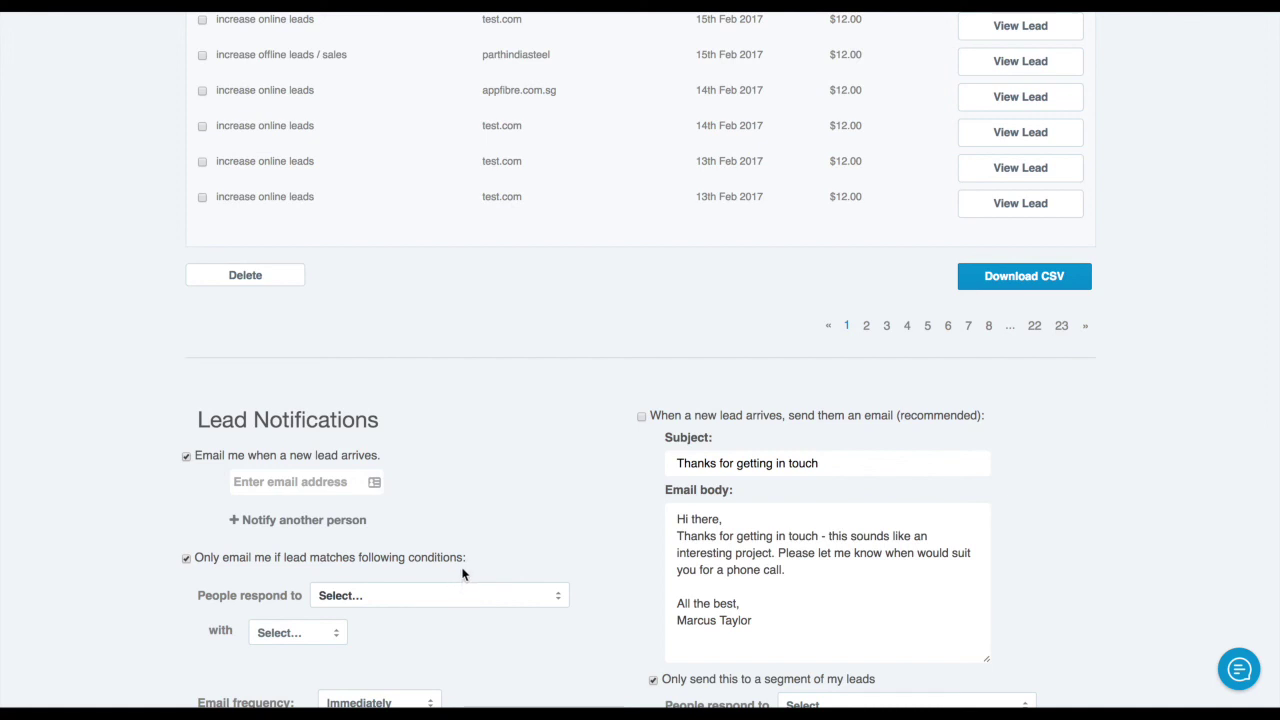
left_click(250, 560)
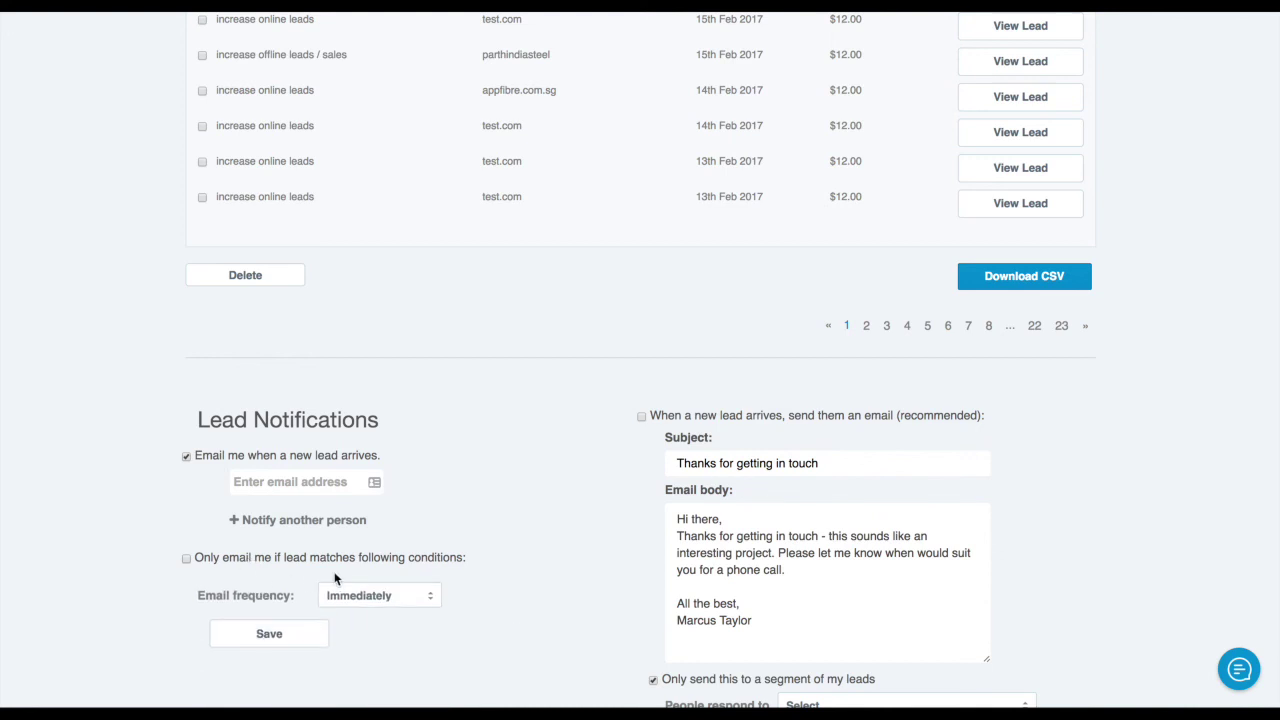
left_click(404, 589)
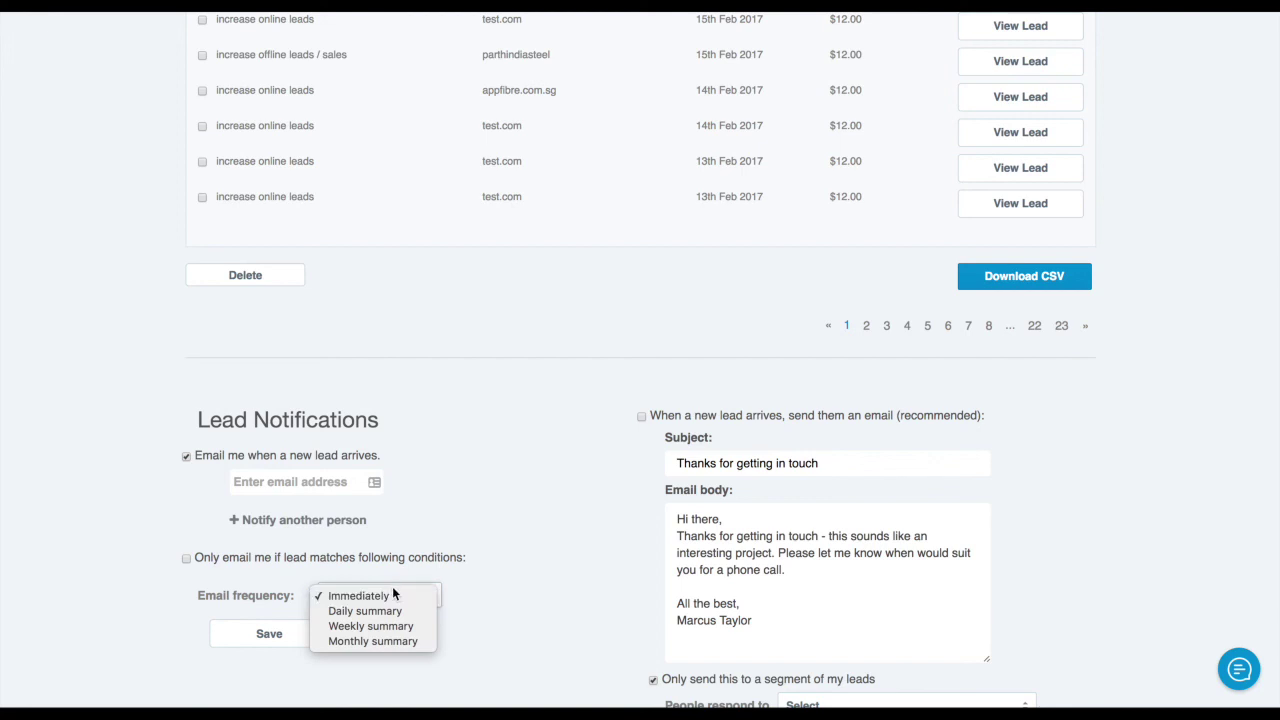
left_click(494, 594)
Review the thank-you email body and toggle the new-lead thank-you email off and on
scroll(380, 527, "up", 1)
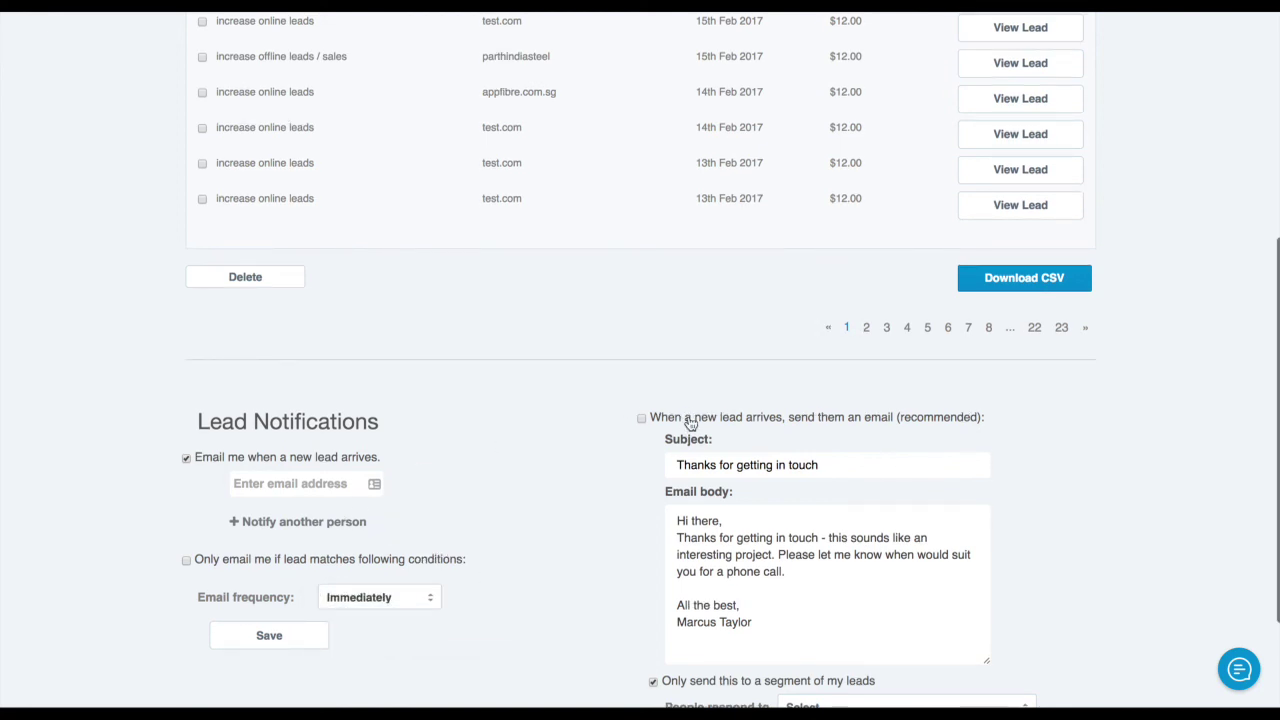
scroll(690, 430, "down", 1)
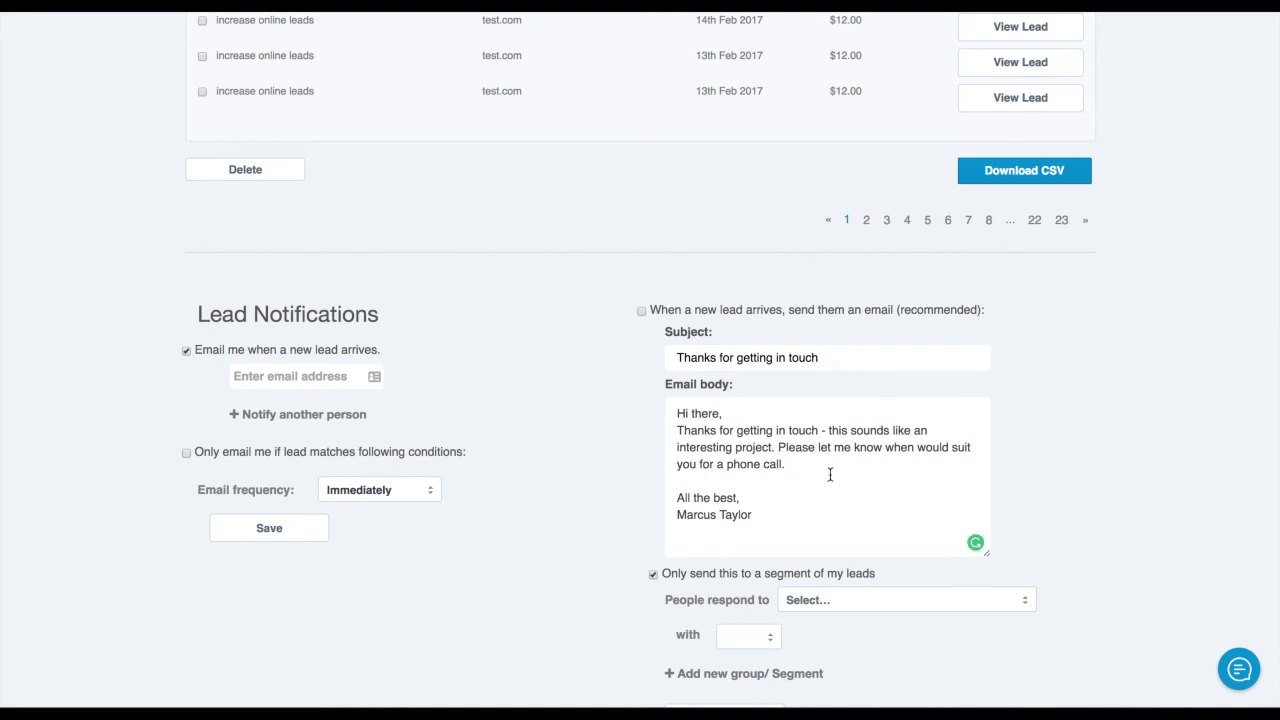
left_click(753, 514)
left_click_drag(753, 514, 677, 410)
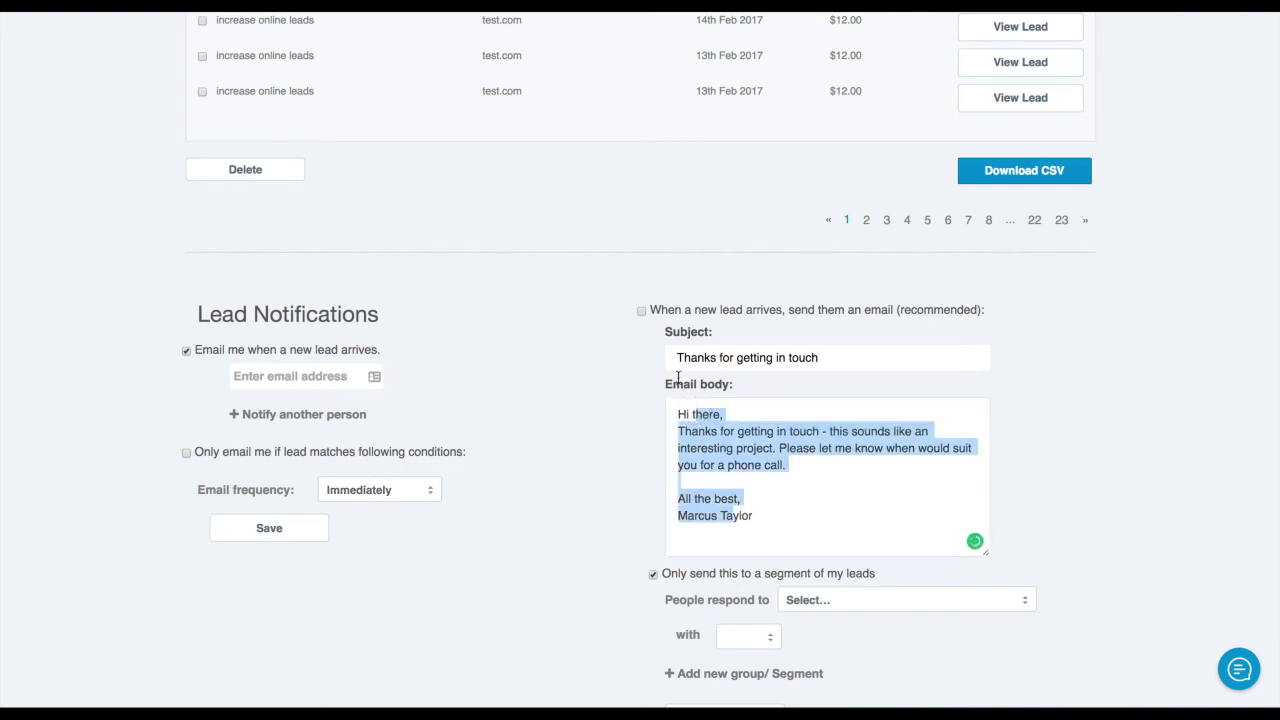
left_click(641, 310)
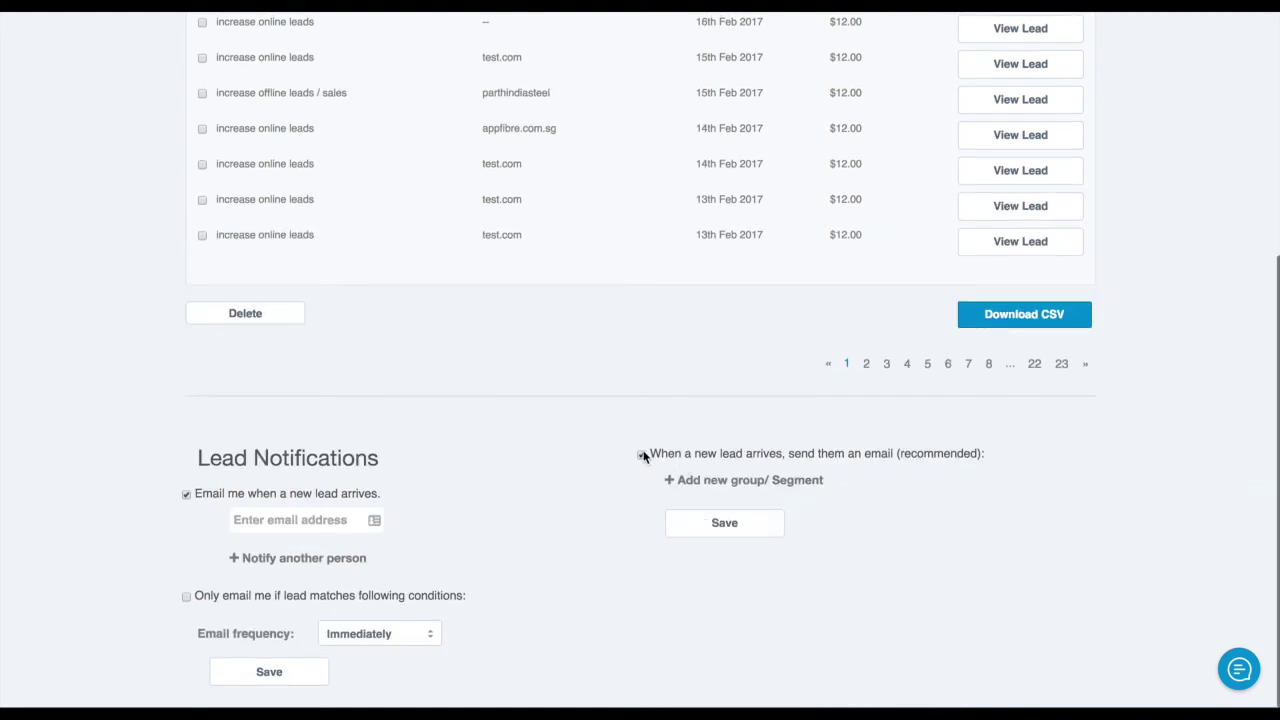
left_click(641, 454)
Scroll back up the My Leads page and bring up the help search panel
scroll(980, 403, "up", 10)
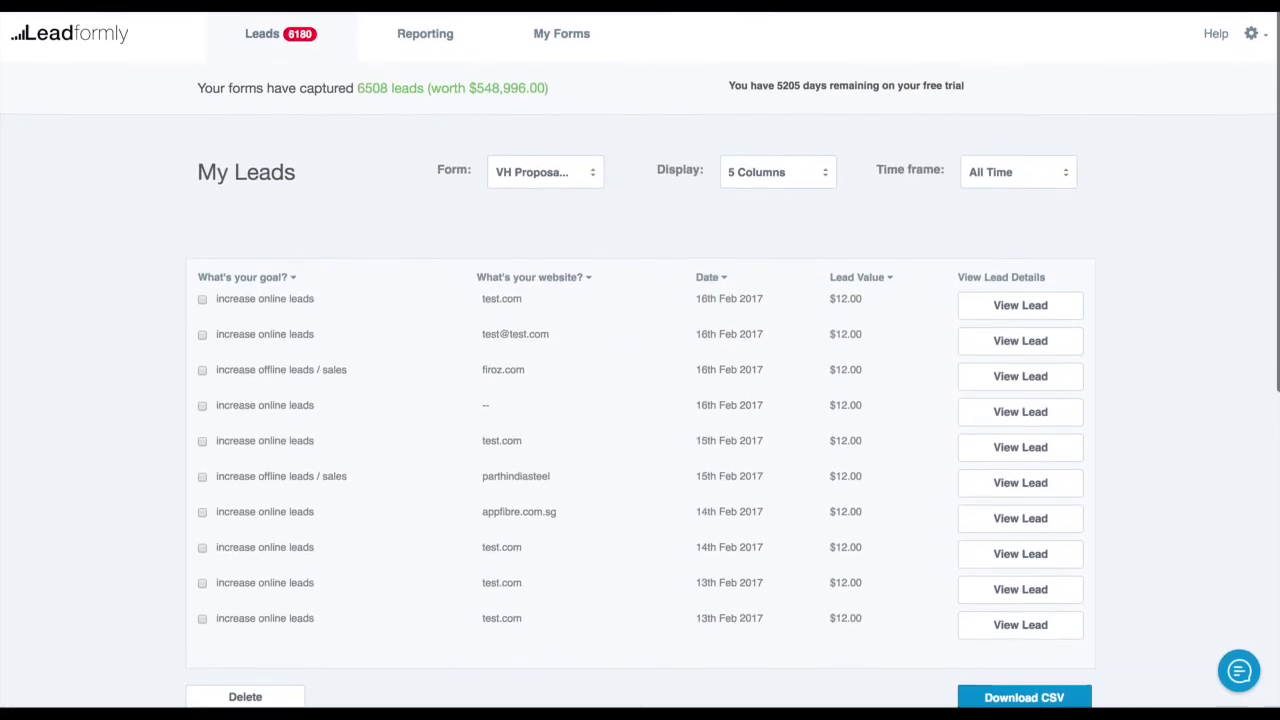
scroll(850, 400, "down", 1)
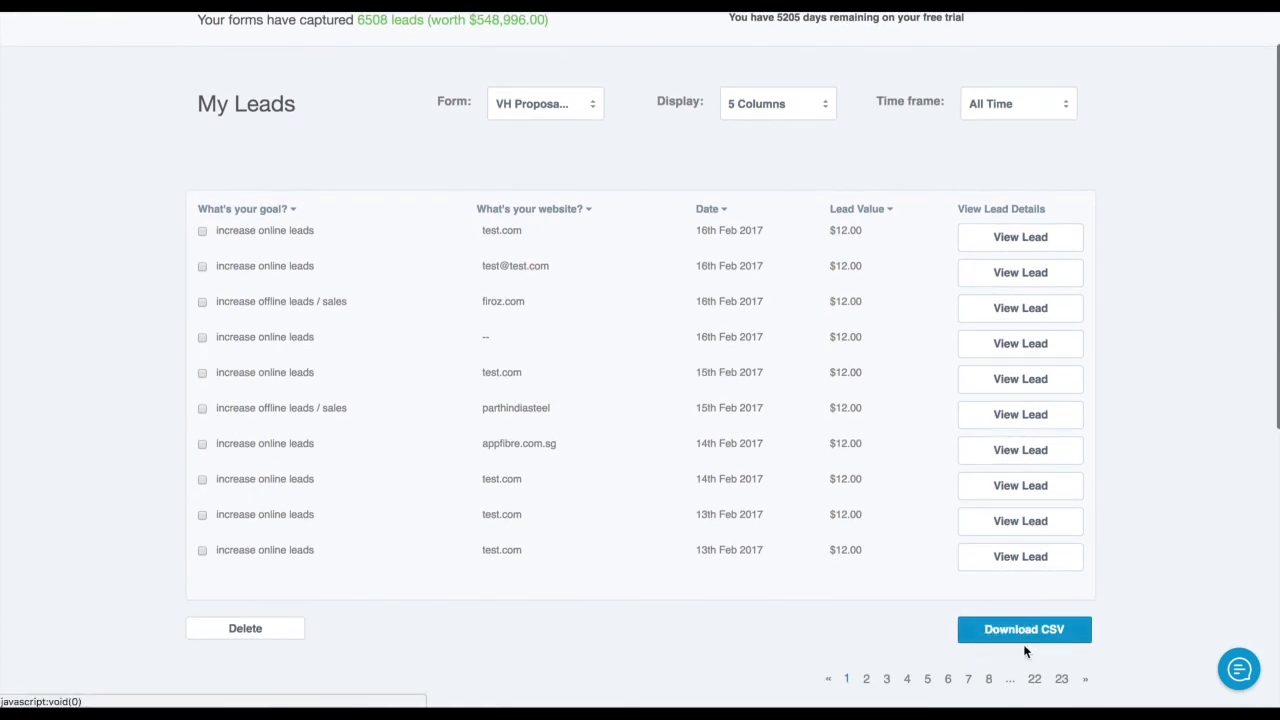
scroll(883, 265, "up", 1)
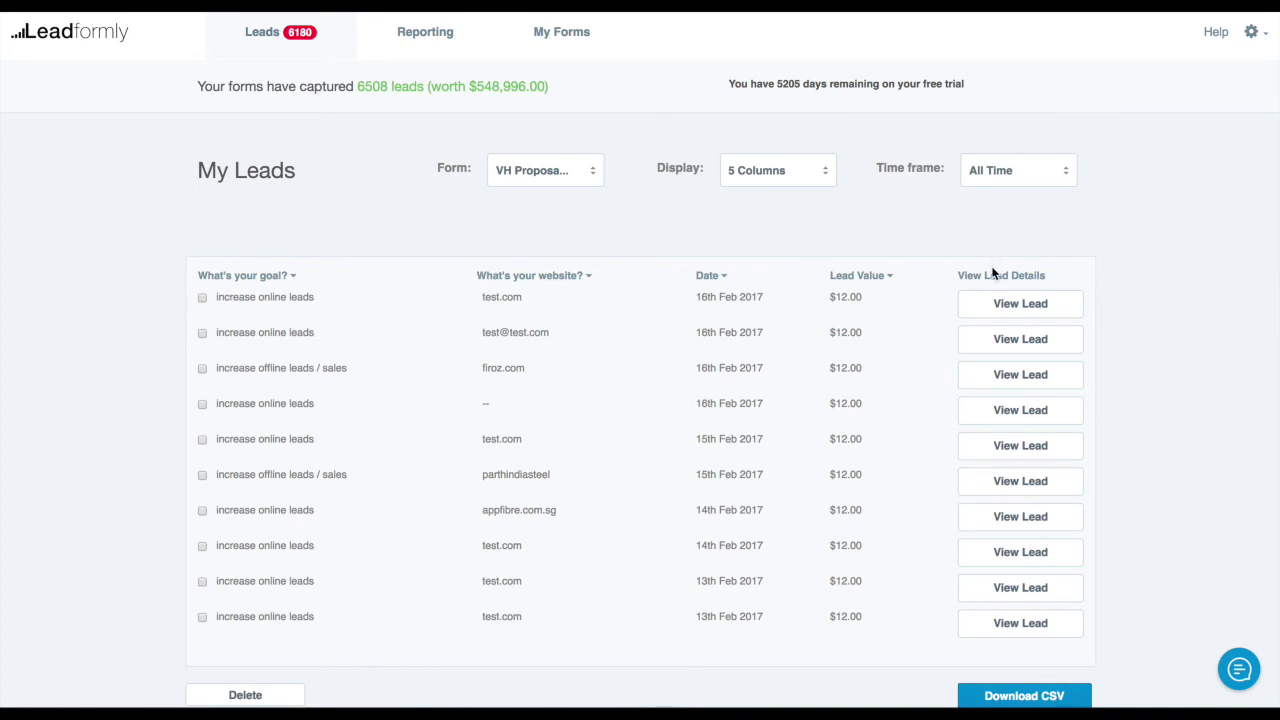
left_click(1242, 670)
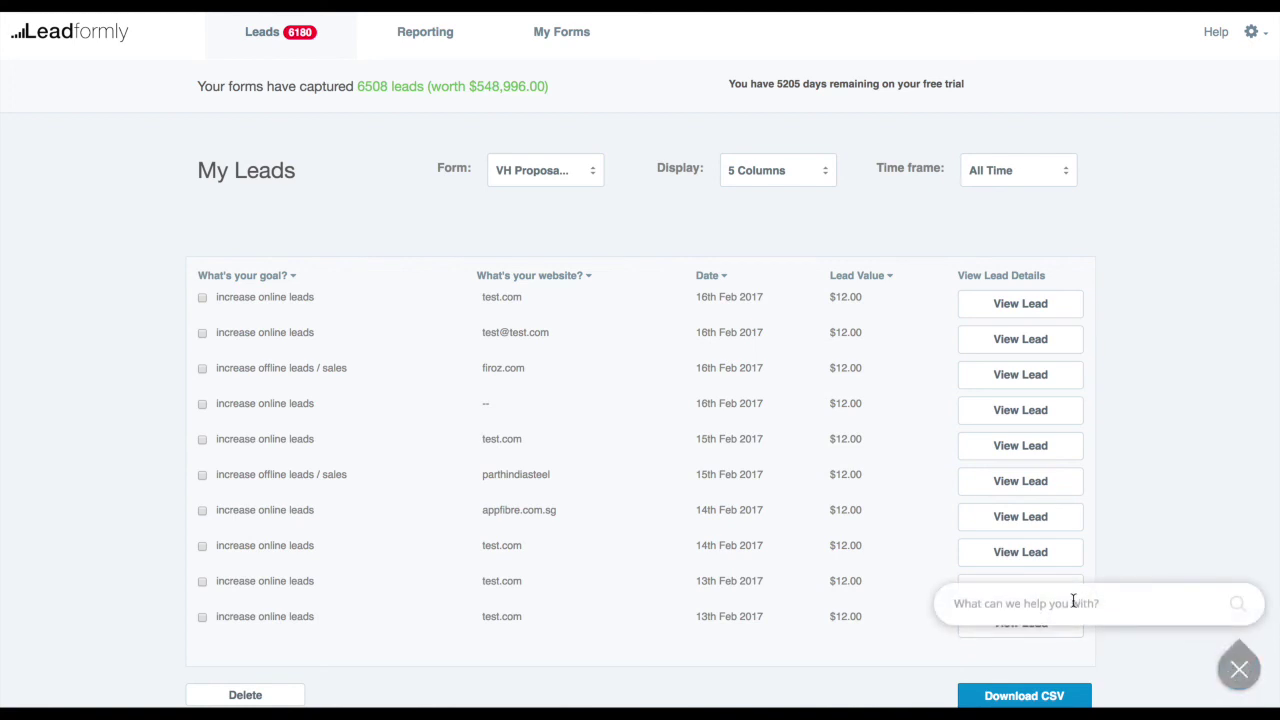
Search help for 'api', read 'Where is my API key?', then start a support message's subject
type("api key")
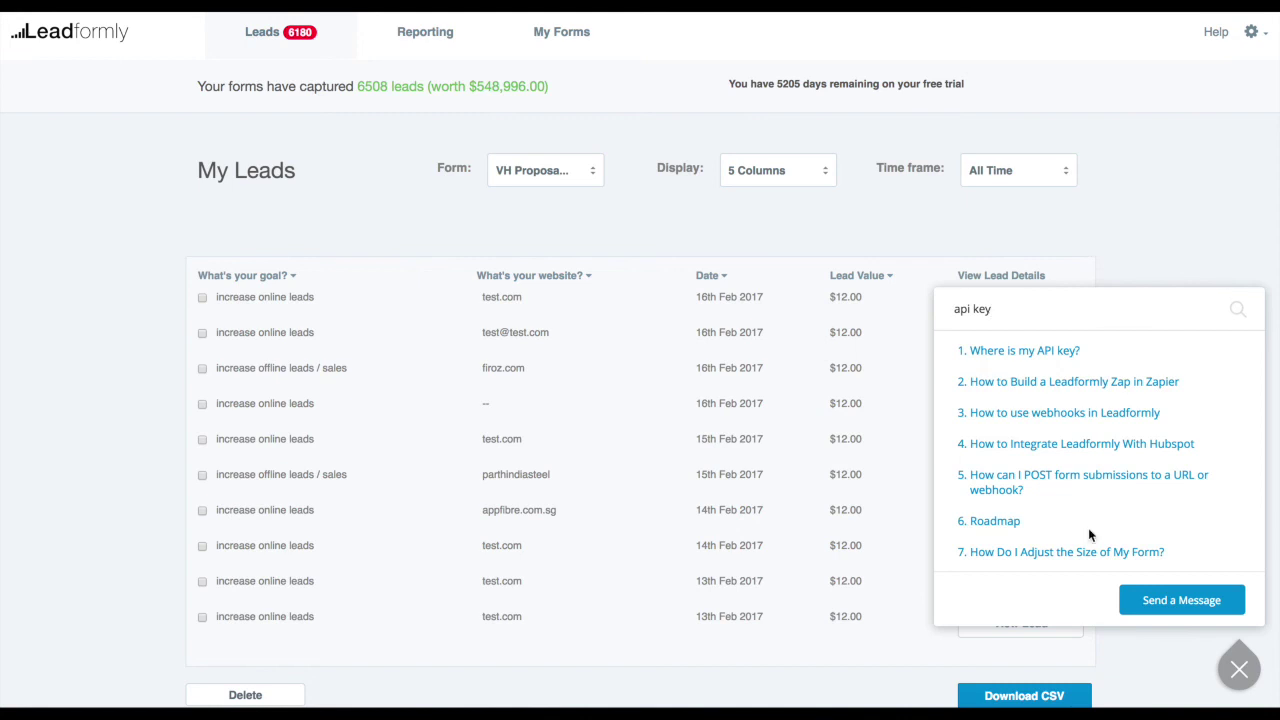
left_click(1046, 352)
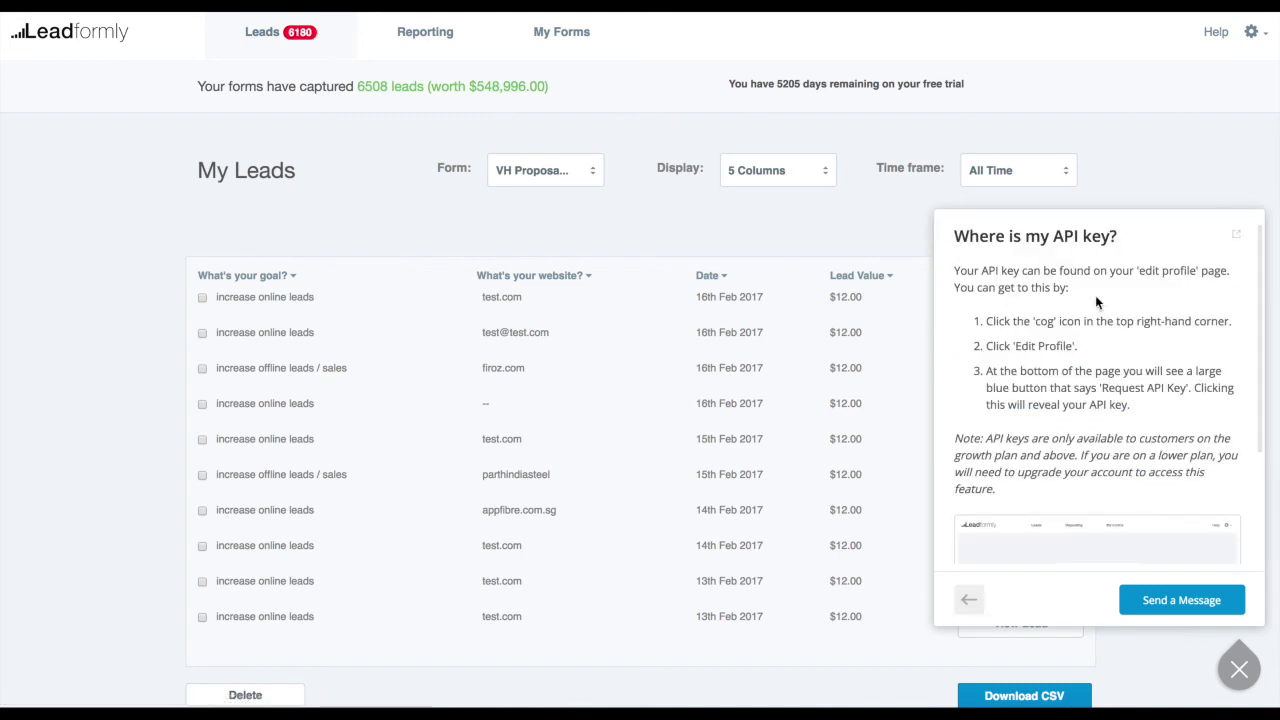
scroll(1095, 300, "down", 5)
scroll(1097, 342, "up", 5)
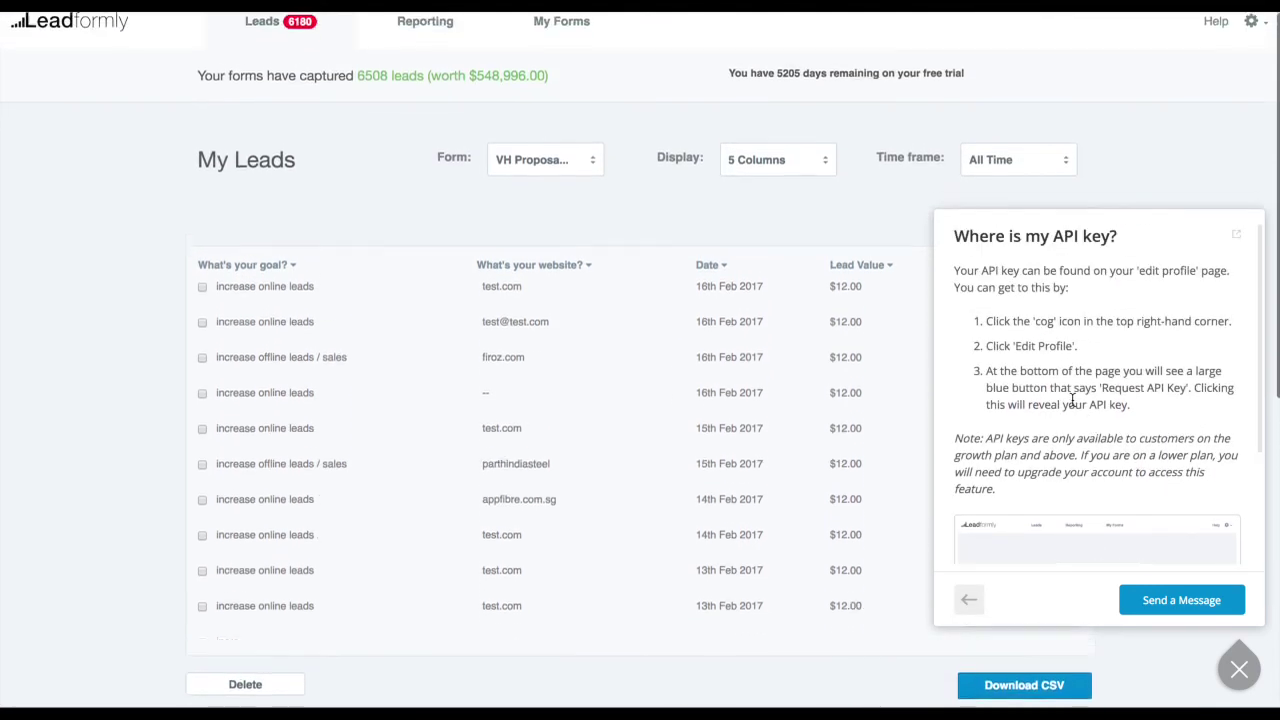
scroll(1072, 398, "down", 4)
scroll(1114, 373, "up", 4)
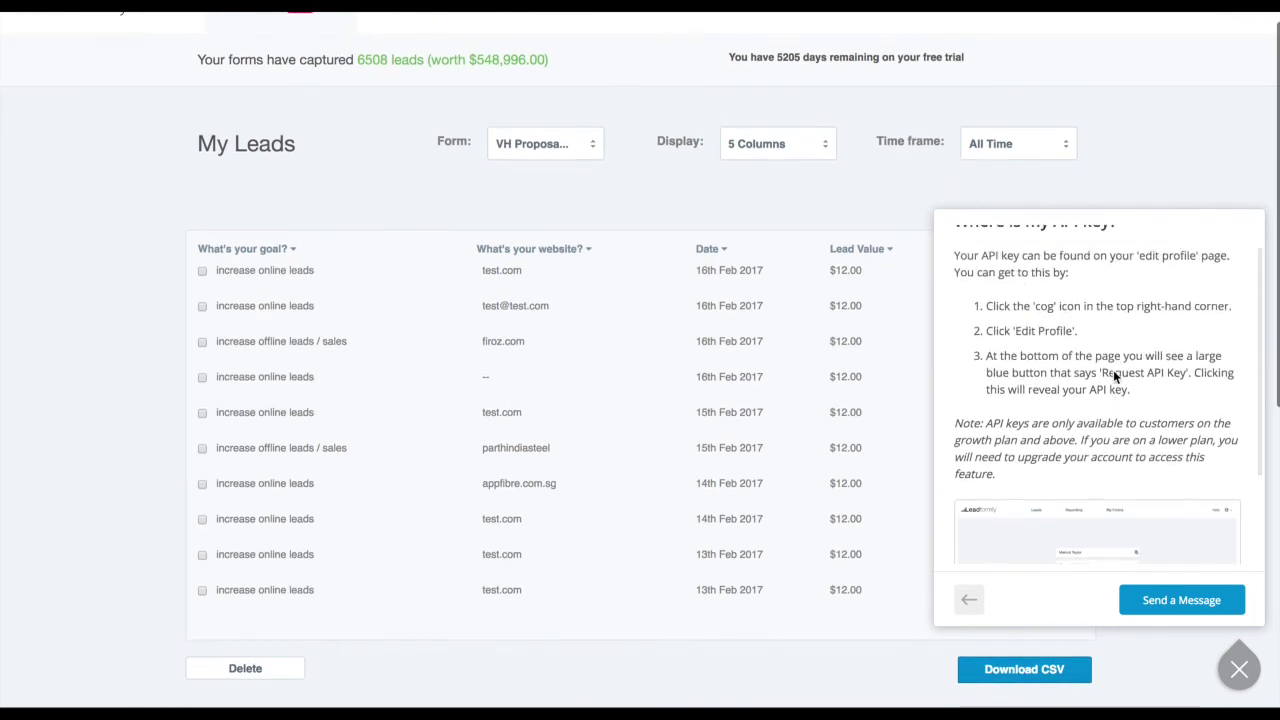
scroll(1113, 372, "up", 2)
scroll(1143, 527, "down", 4)
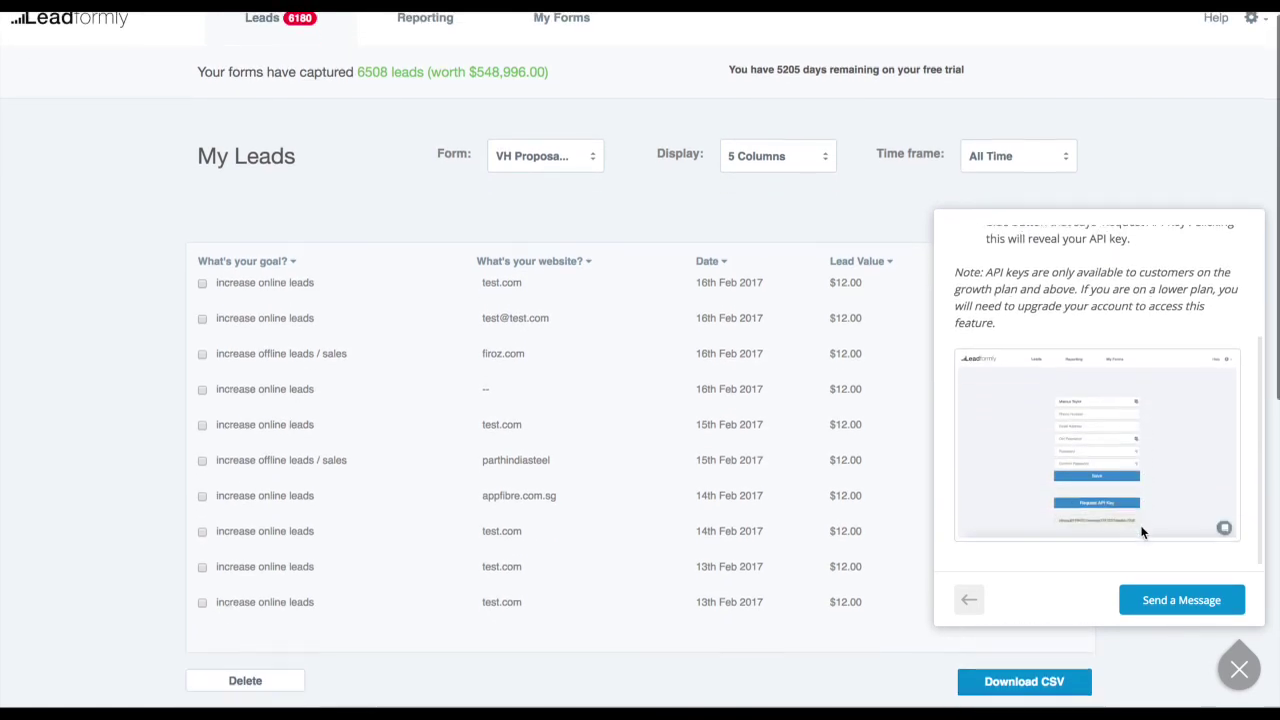
scroll(1143, 532, "down", 1)
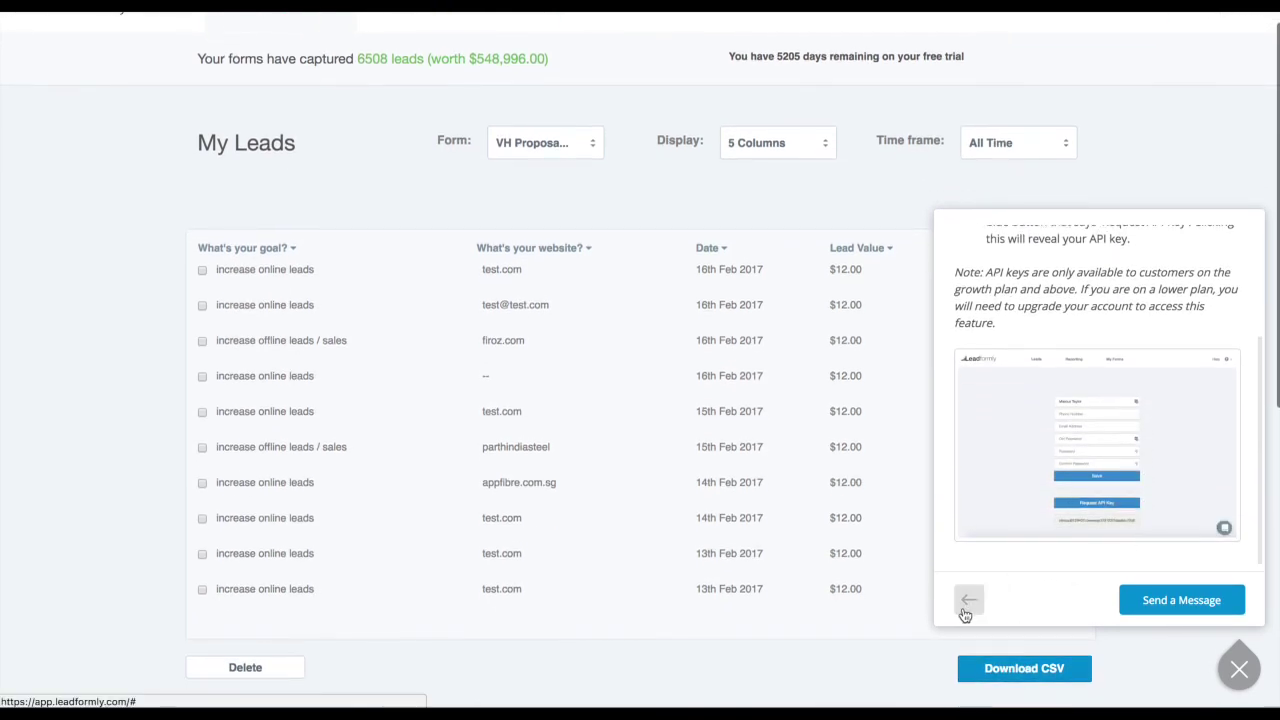
left_click(1205, 604)
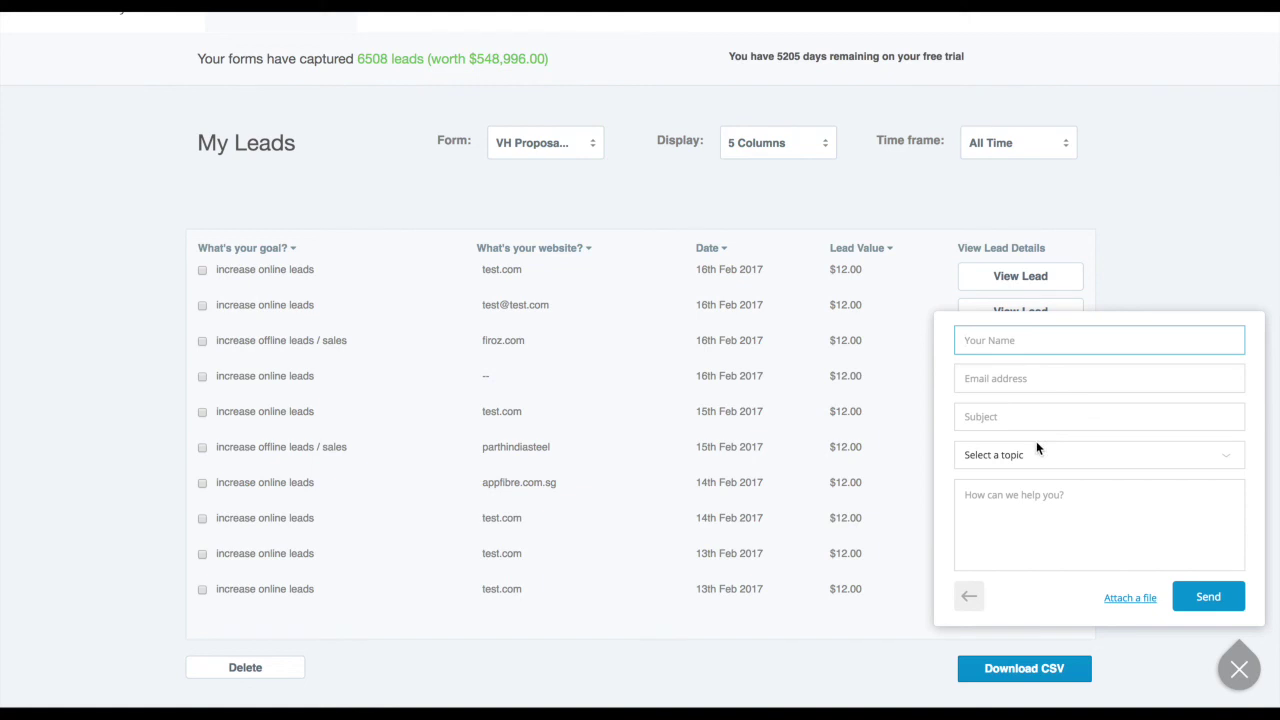
left_click(1034, 414)
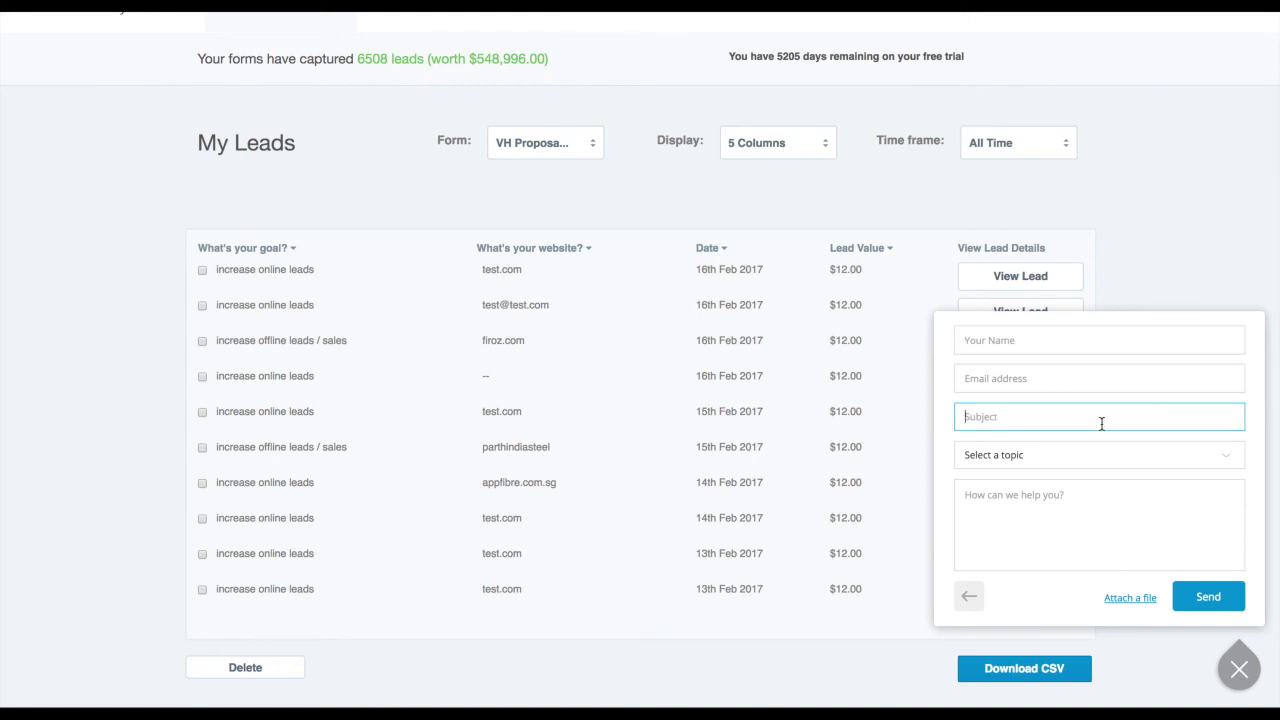